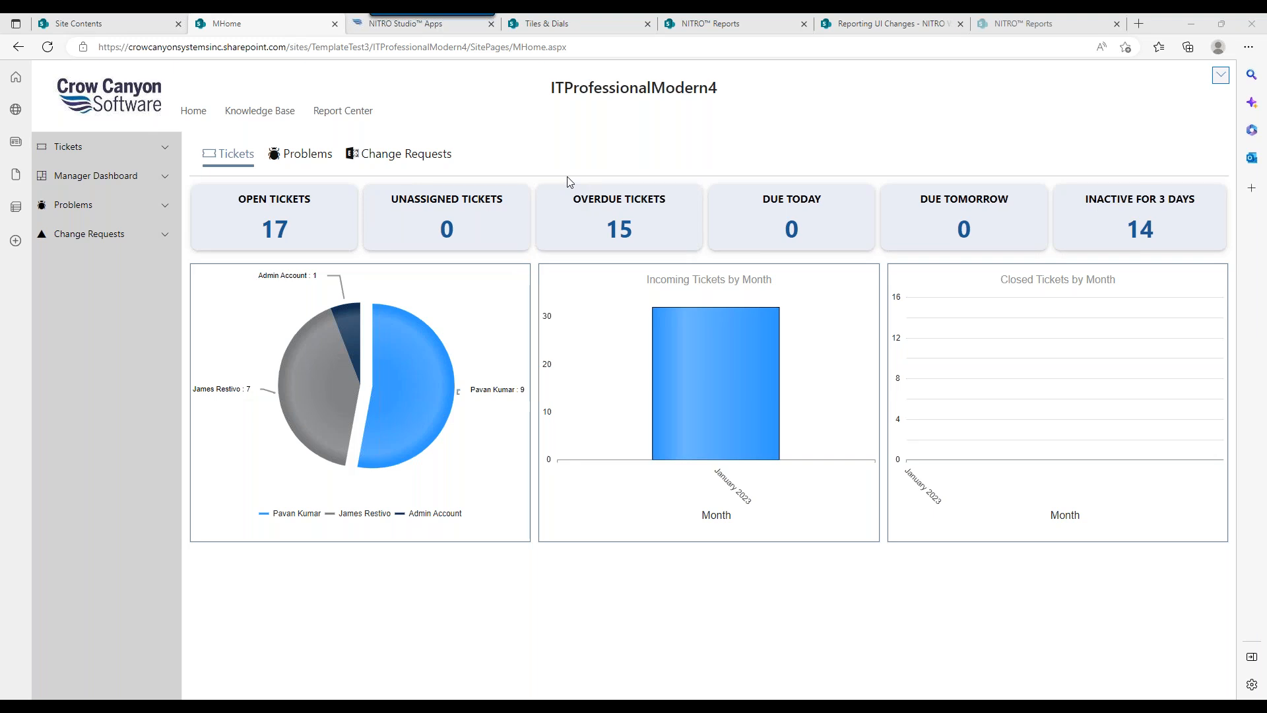
# Step: Reload the MHome page with ?ccsmode=1 appended to its address
pyautogui.click(1221, 75)
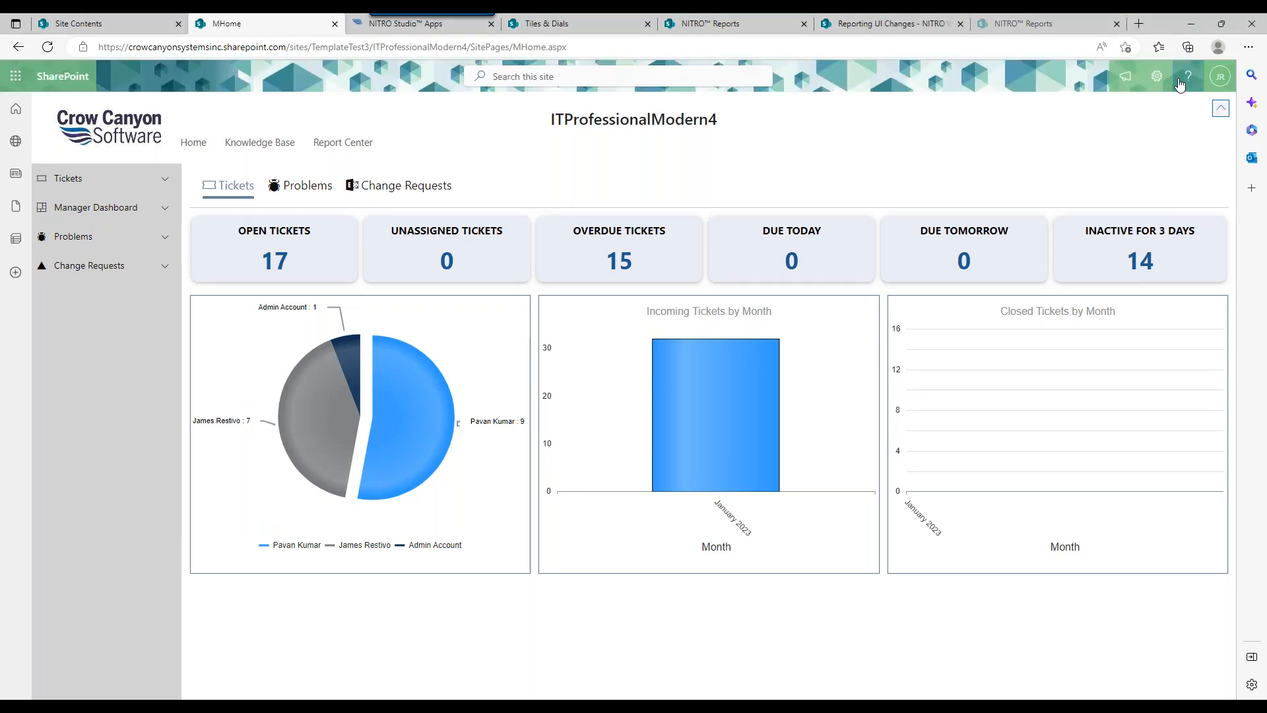
pyautogui.click(1157, 76)
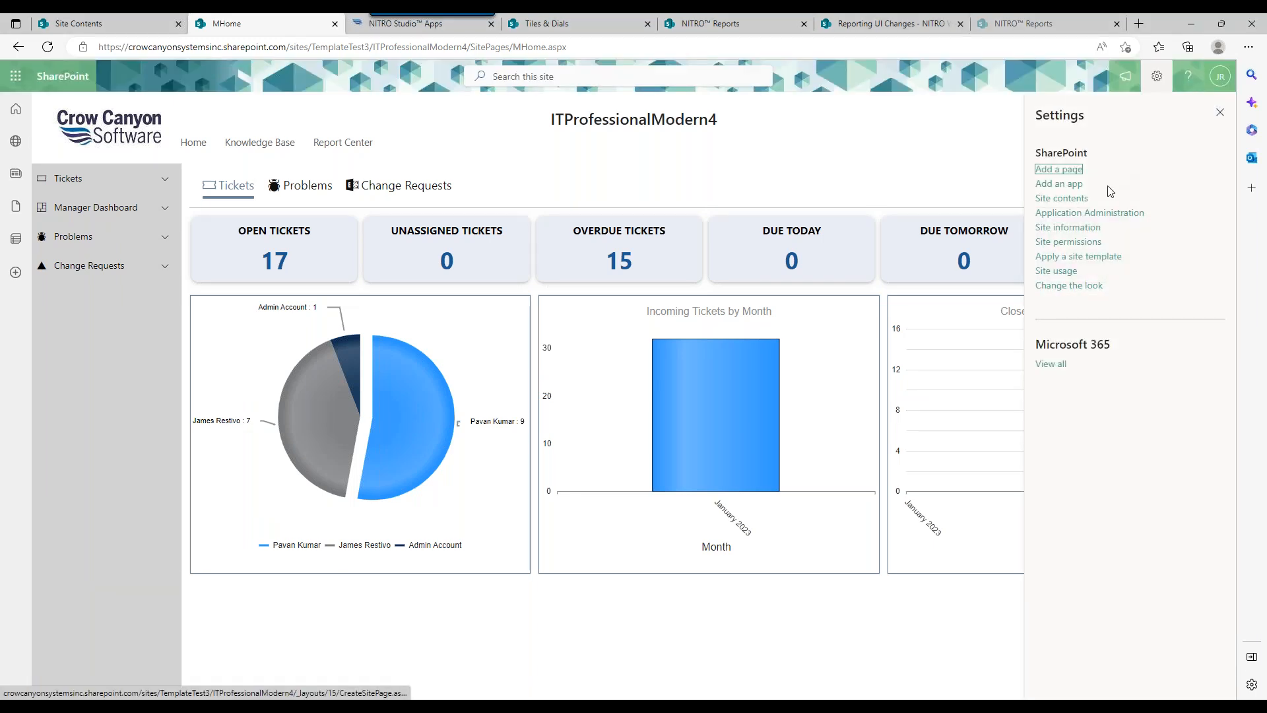
pyautogui.doubleClick(898, 51)
pyautogui.tripleClick(899, 50)
pyautogui.doubleClick(899, 50)
pyautogui.press('End')
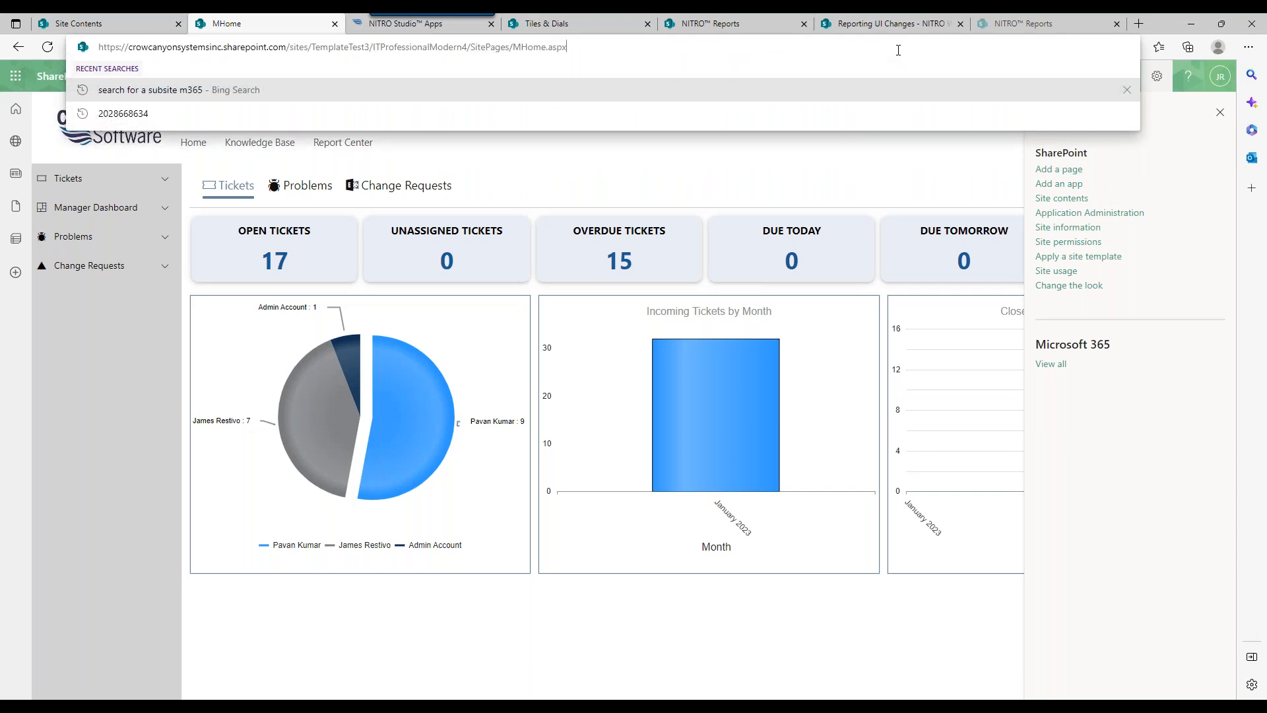
pyautogui.write('?ccsmode')
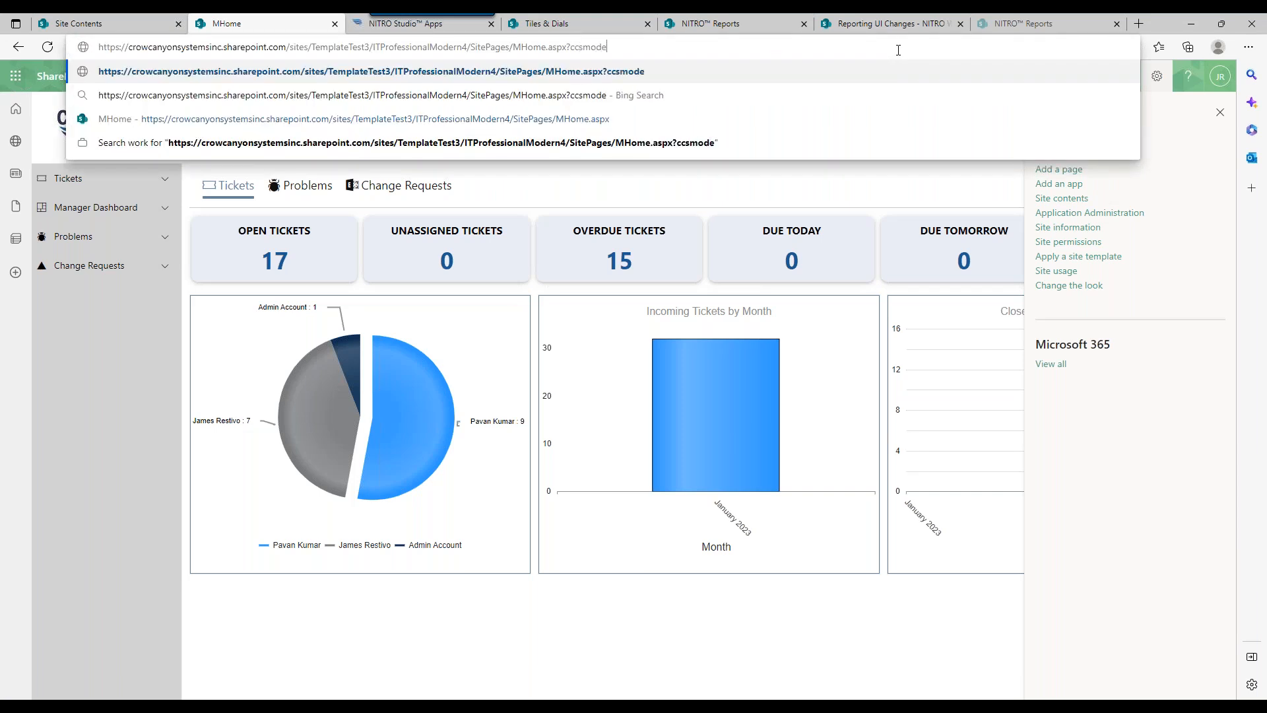
pyautogui.write('=1')
pyautogui.press('Return')
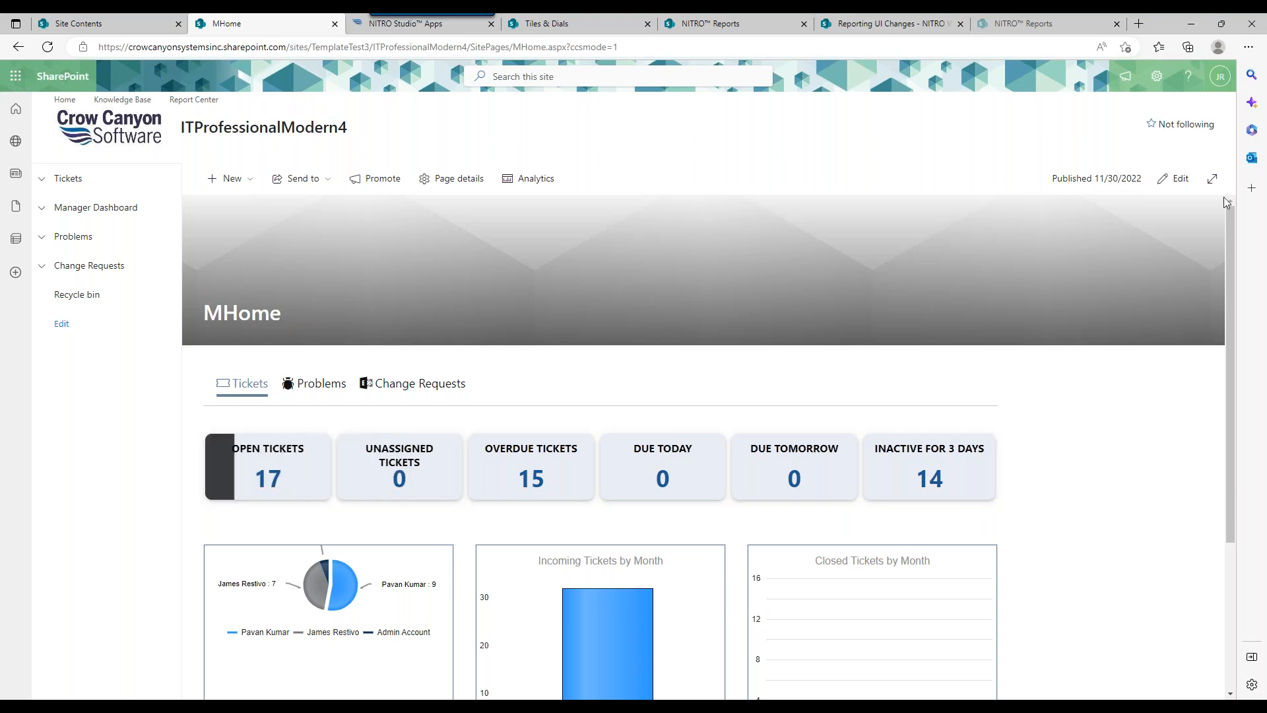
# Step: Put the MHome page in edit mode and open the link tile configuration from the ticket tiles web part's properties
pyautogui.click(1175, 179)
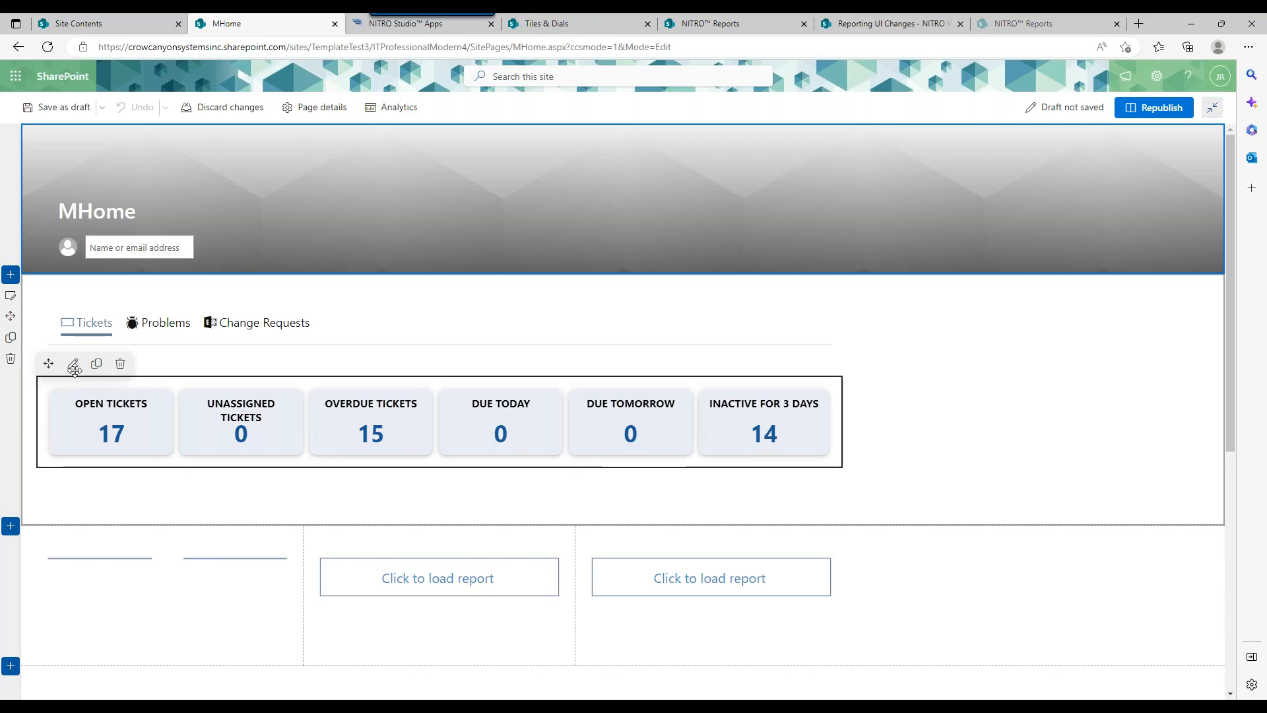
pyautogui.click(73, 365)
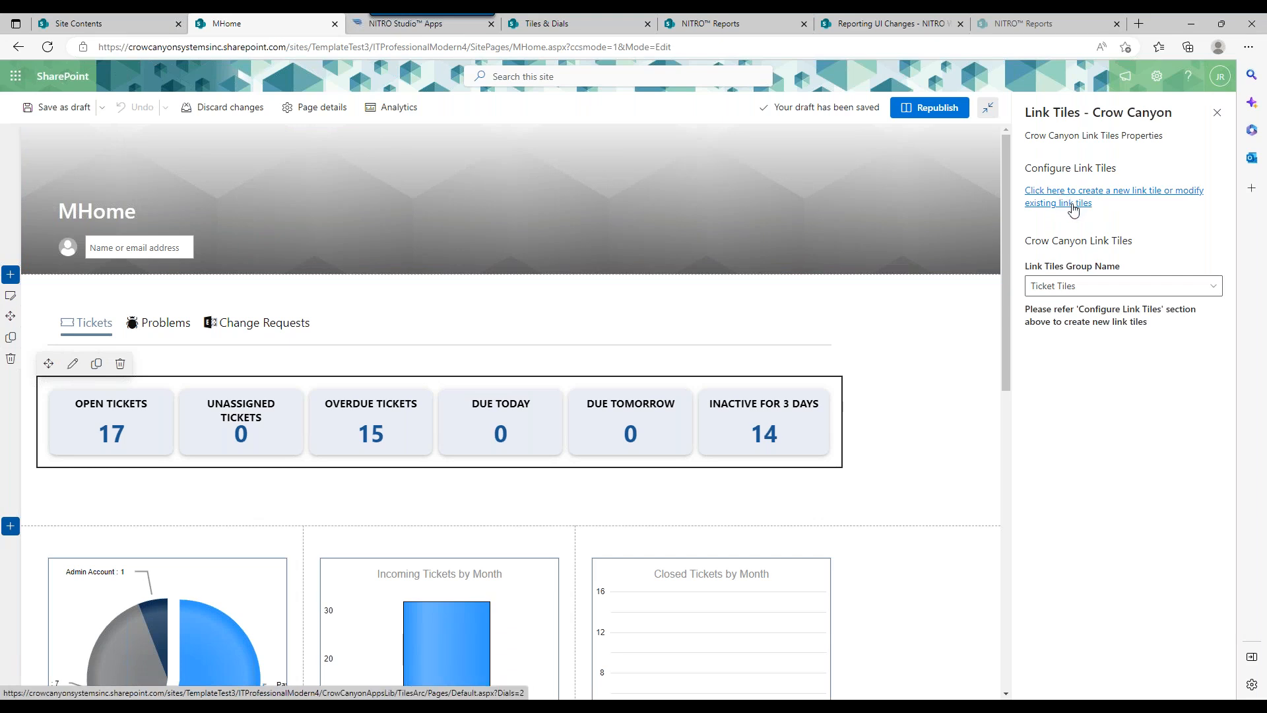
pyautogui.click(1051, 207)
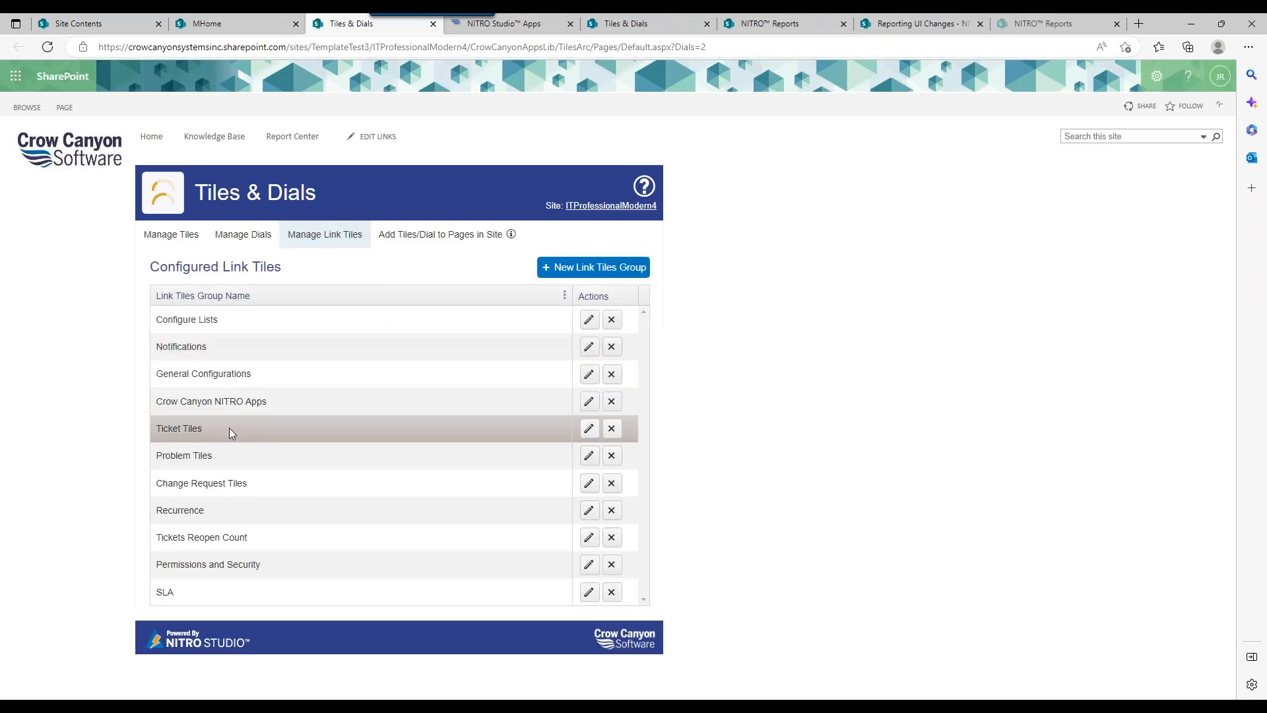
# Step: Open the Ticket Tiles group for editing and bring its configured link tiles into view
pyautogui.click(206, 23)
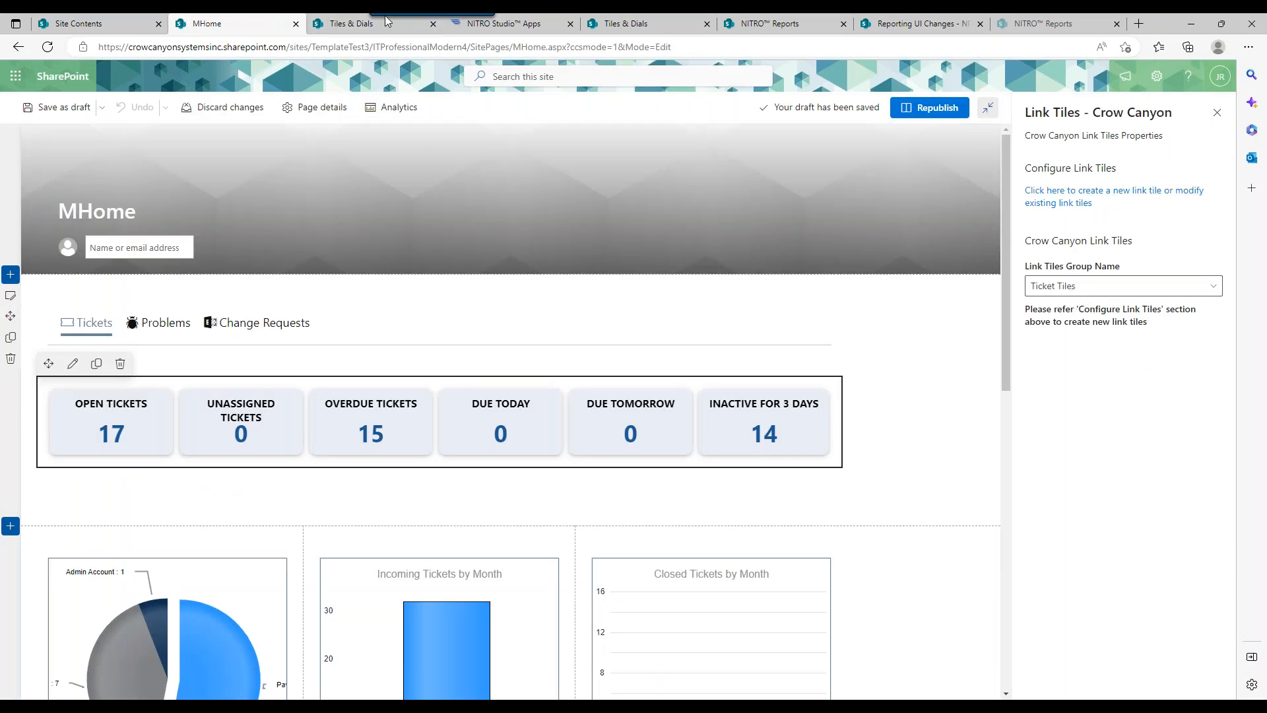
pyautogui.click(354, 25)
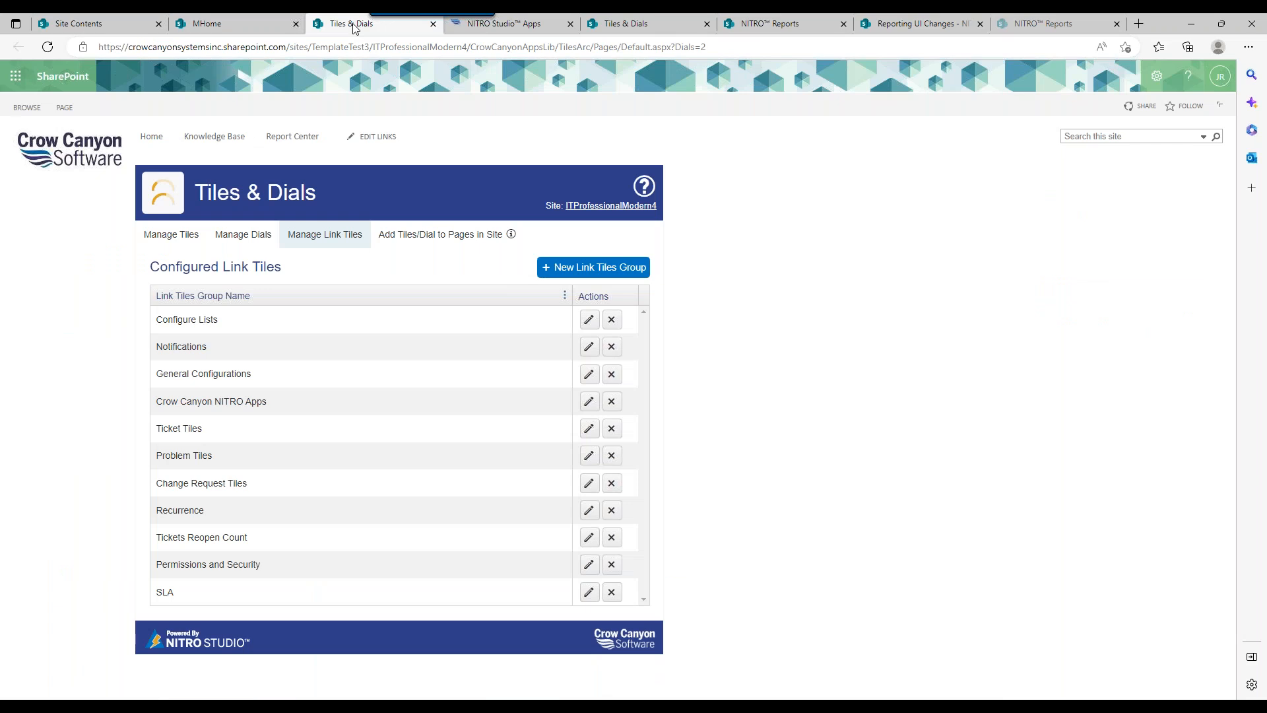
pyautogui.click(256, 28)
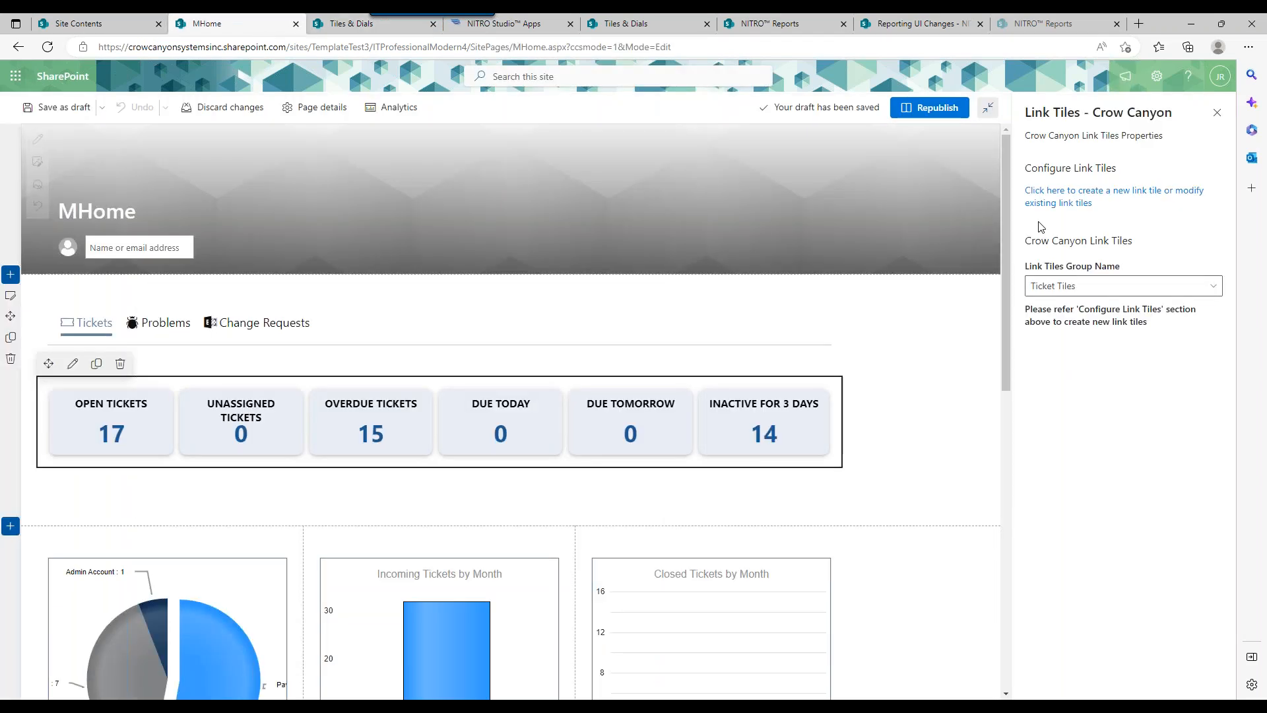
pyautogui.click(379, 28)
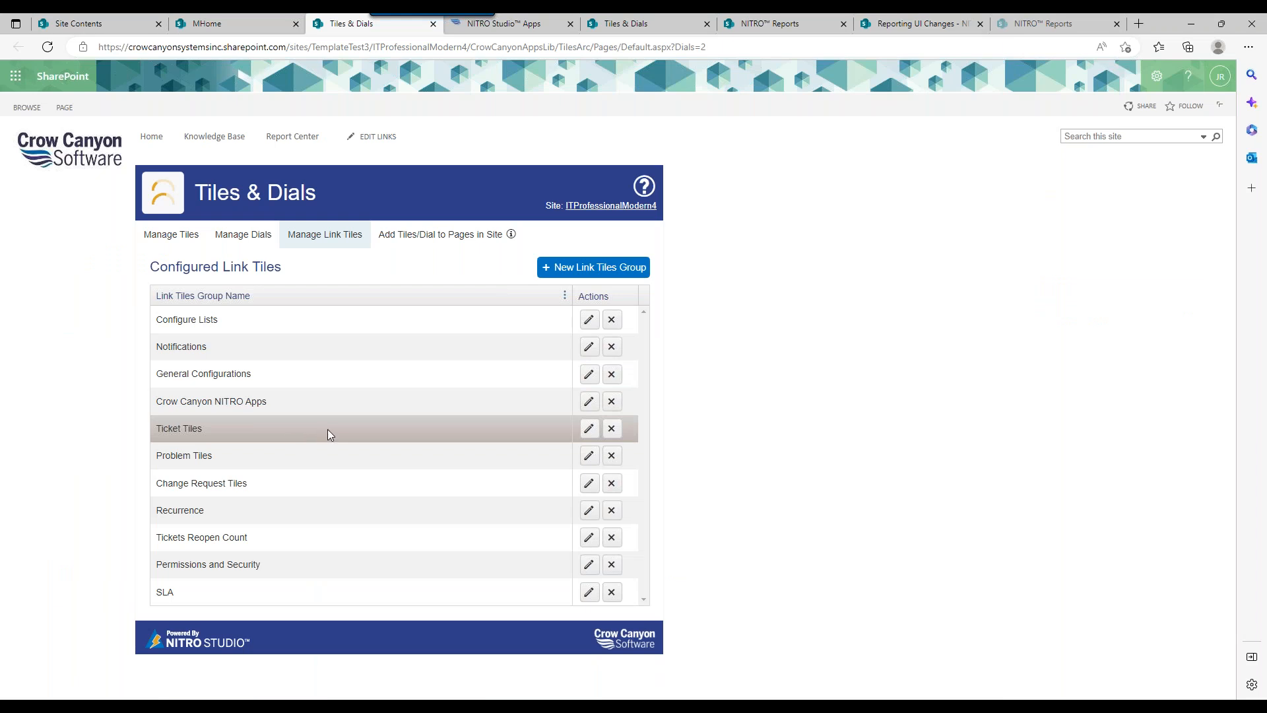
pyautogui.click(589, 428)
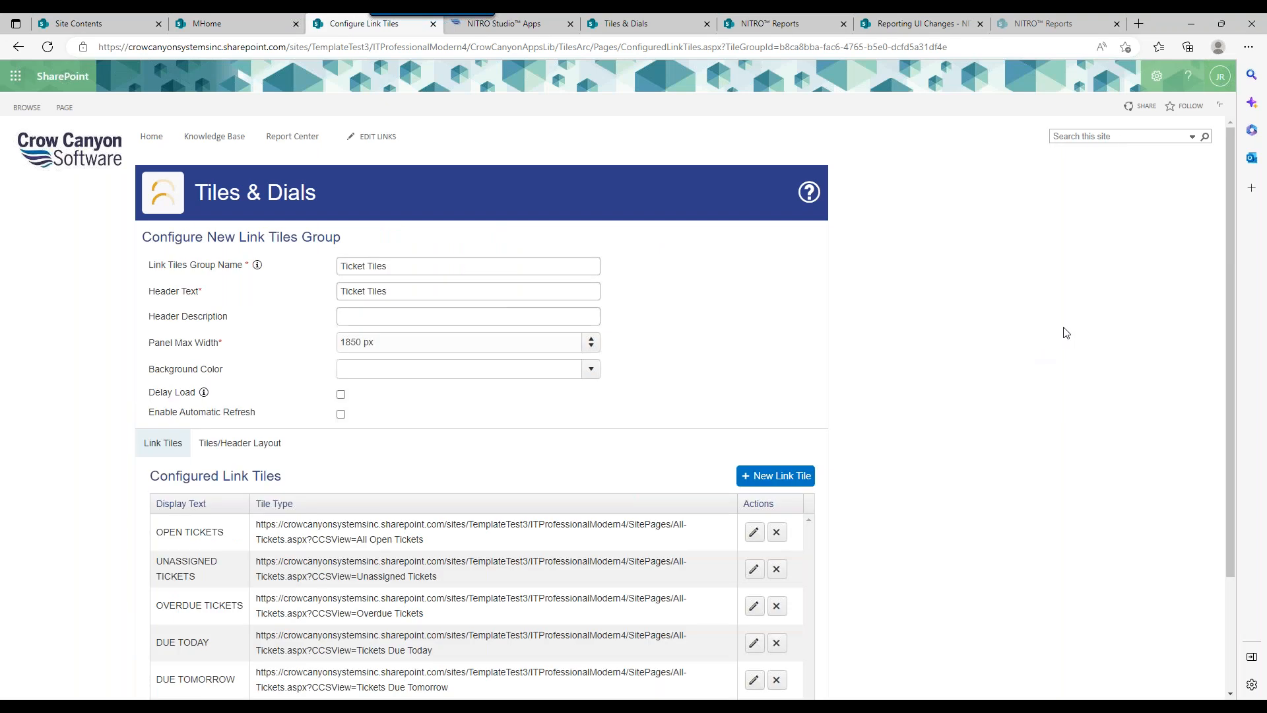
pyautogui.moveTo(1229, 263); pyautogui.dragTo(1234, 362)
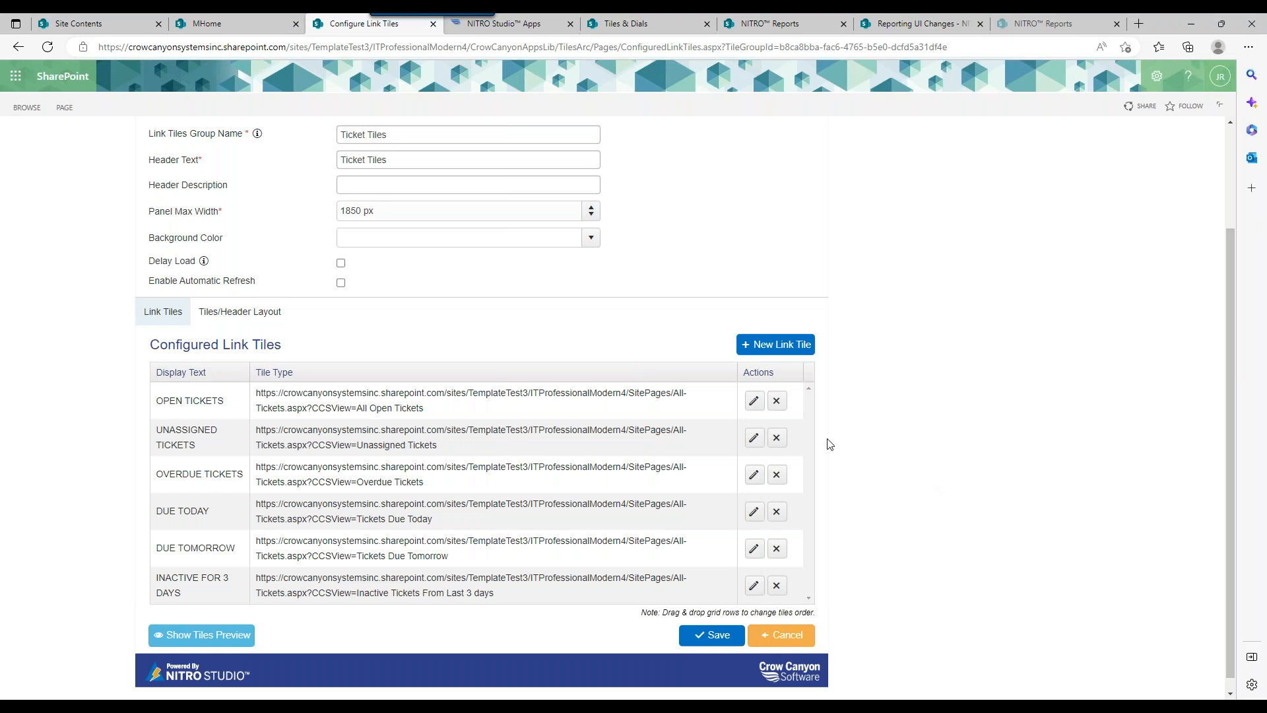
# Step: Review the body settings of the OPEN TICKETS tile, compare them with the MHome page, and close the tile without changes
pyautogui.click(754, 401)
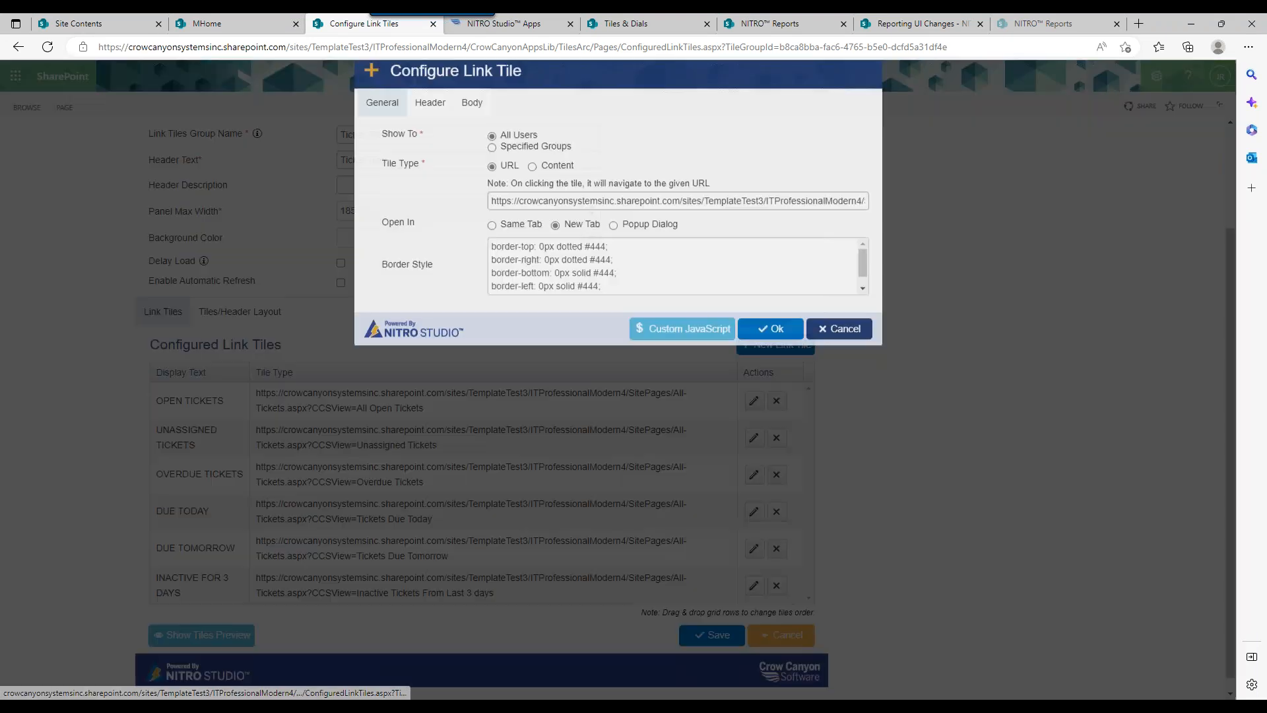
pyautogui.click(474, 132)
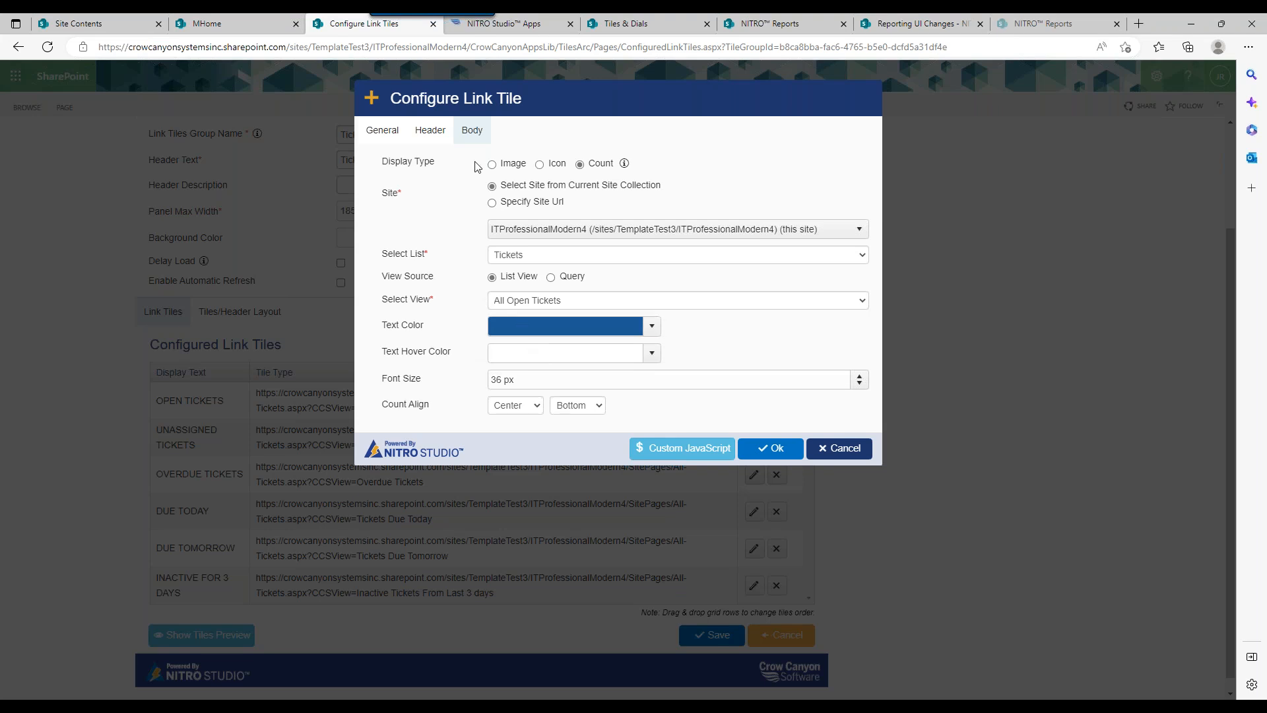
pyautogui.click(264, 25)
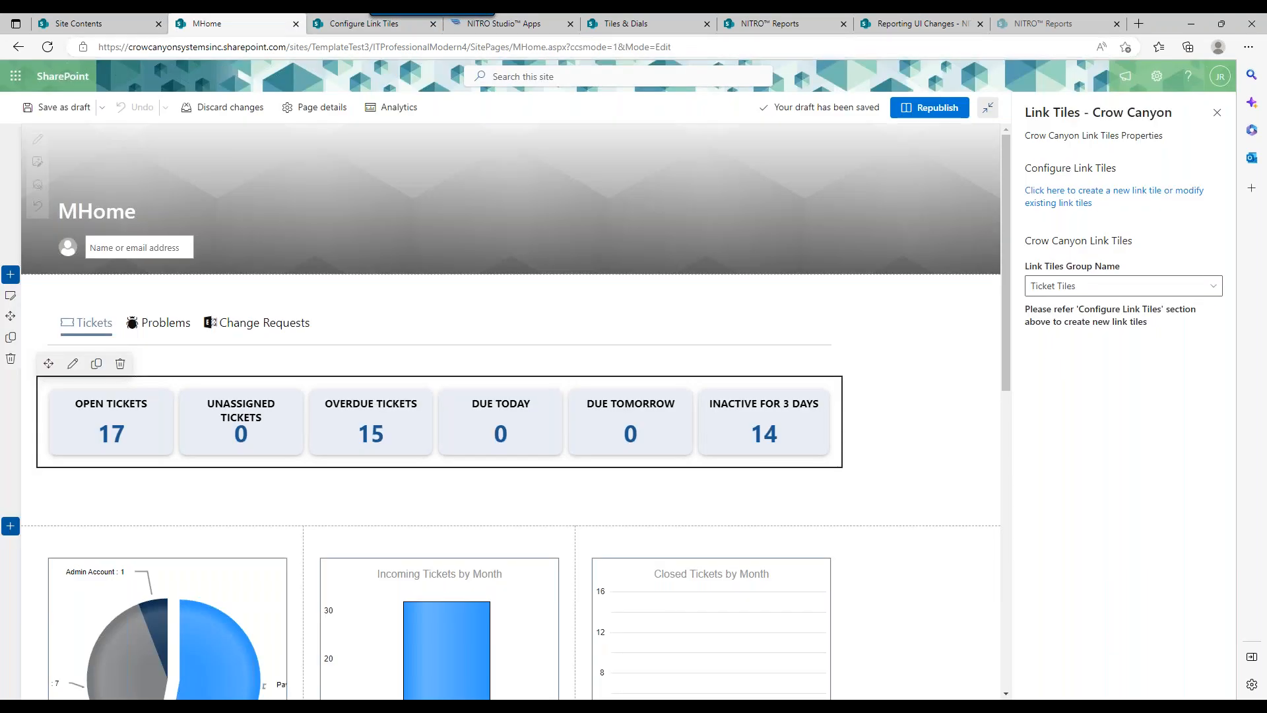
pyautogui.click(334, 21)
pyautogui.click(839, 449)
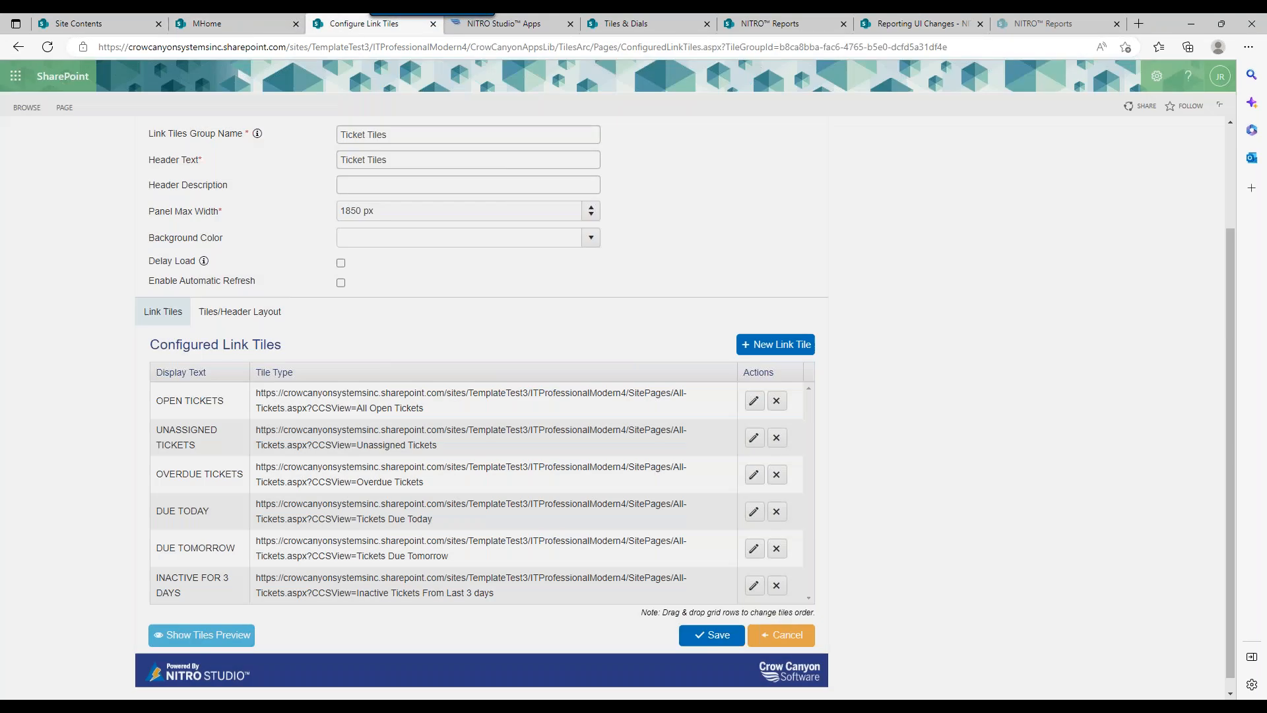
# Step: Open the Tiles/Header Layout settings of the Ticket Tiles group and examine the Tiles Properties section
pyautogui.click(218, 316)
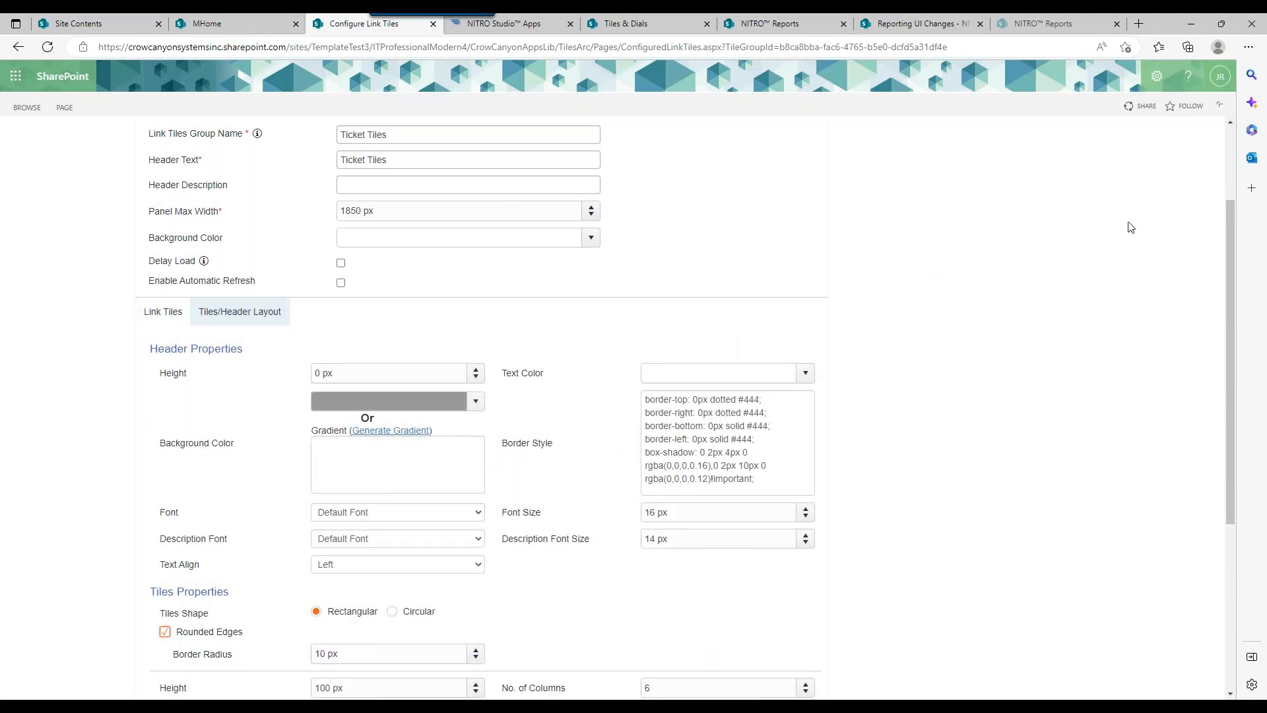
pyautogui.moveTo(1229, 215); pyautogui.dragTo(1233, 323)
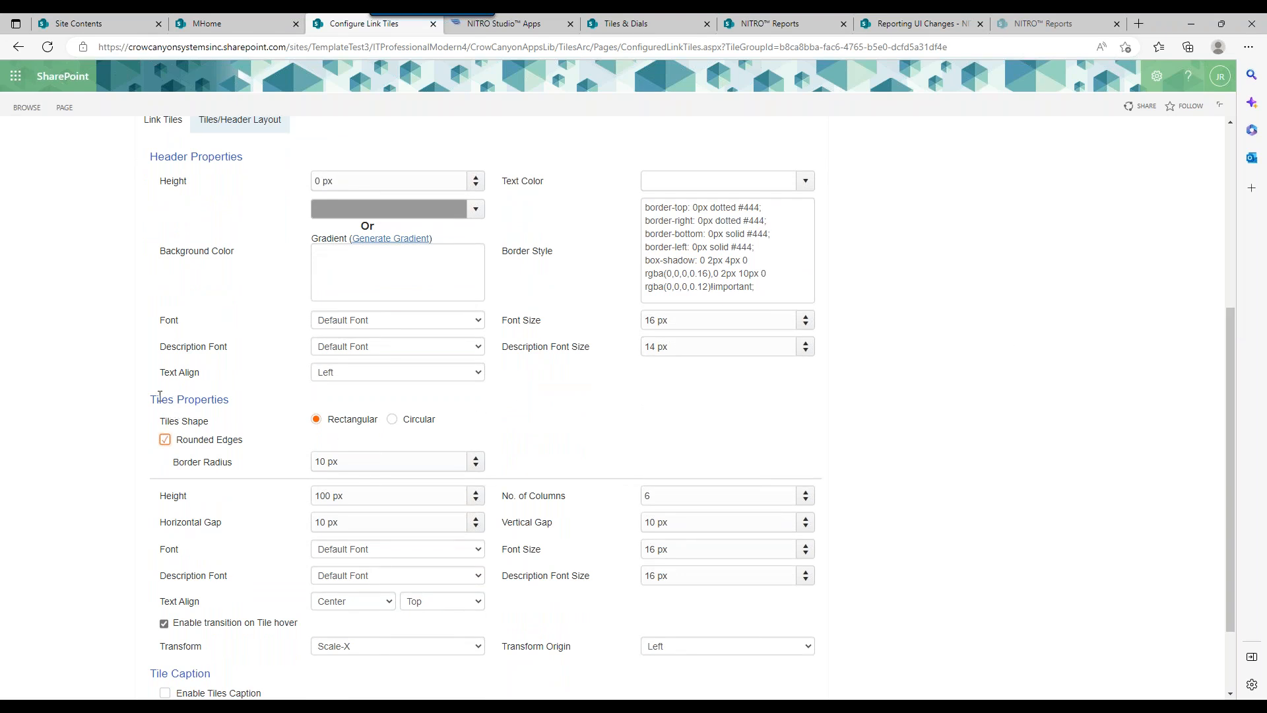
pyautogui.moveTo(158, 398); pyautogui.dragTo(252, 407)
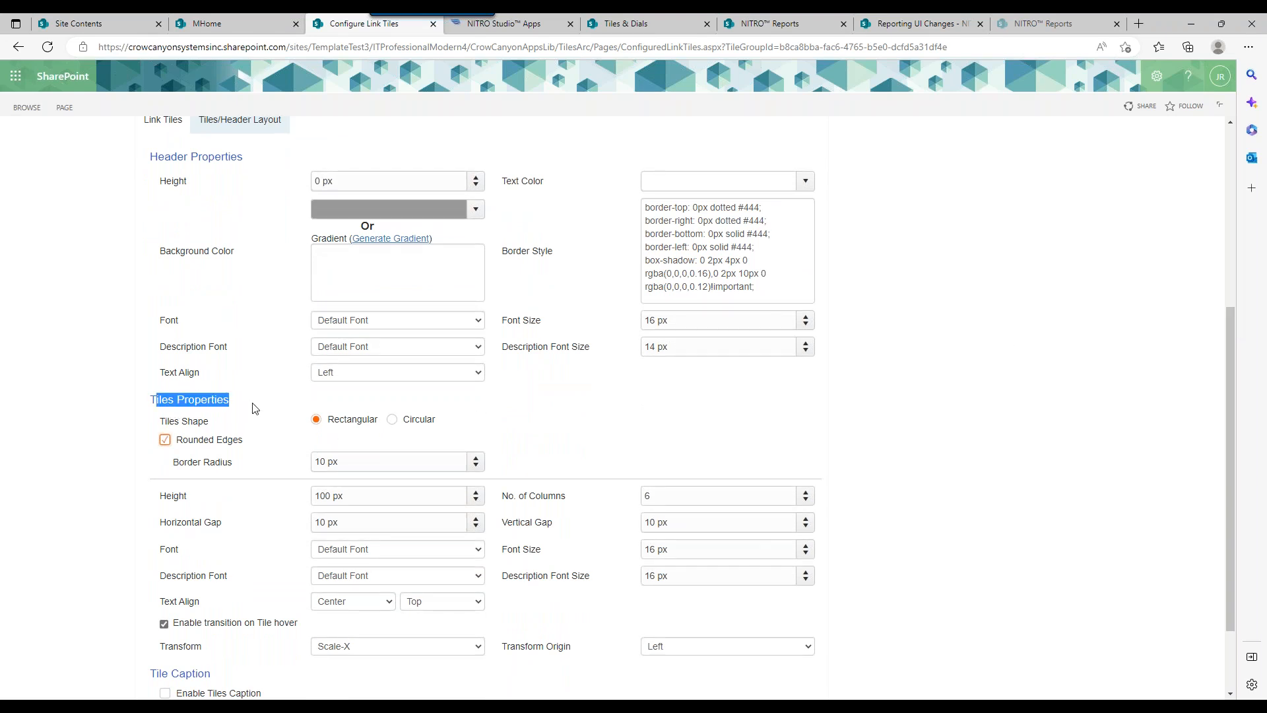
pyautogui.click(249, 419)
pyautogui.moveTo(148, 398); pyautogui.dragTo(221, 398)
pyautogui.click(241, 406)
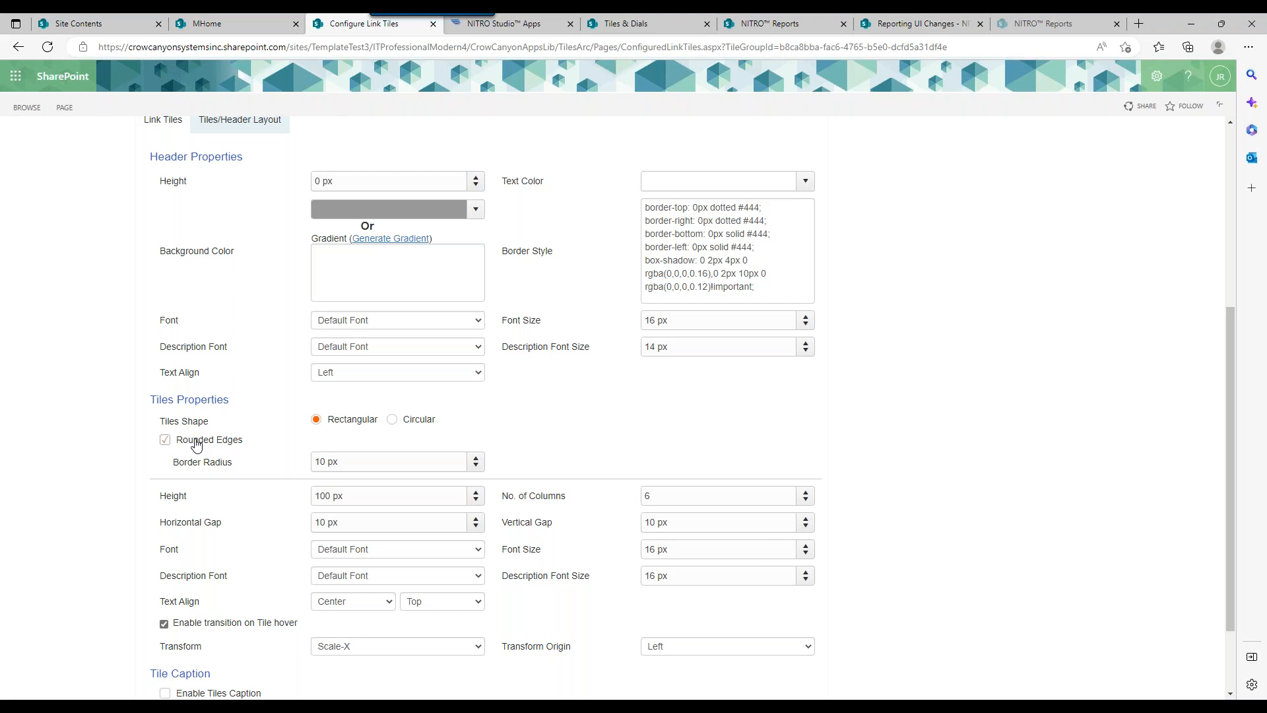
# Step: Compare the tile corners on the MHome page, set the border radius to 30 px, and preview the link tiles
pyautogui.doubleClick(317, 455)
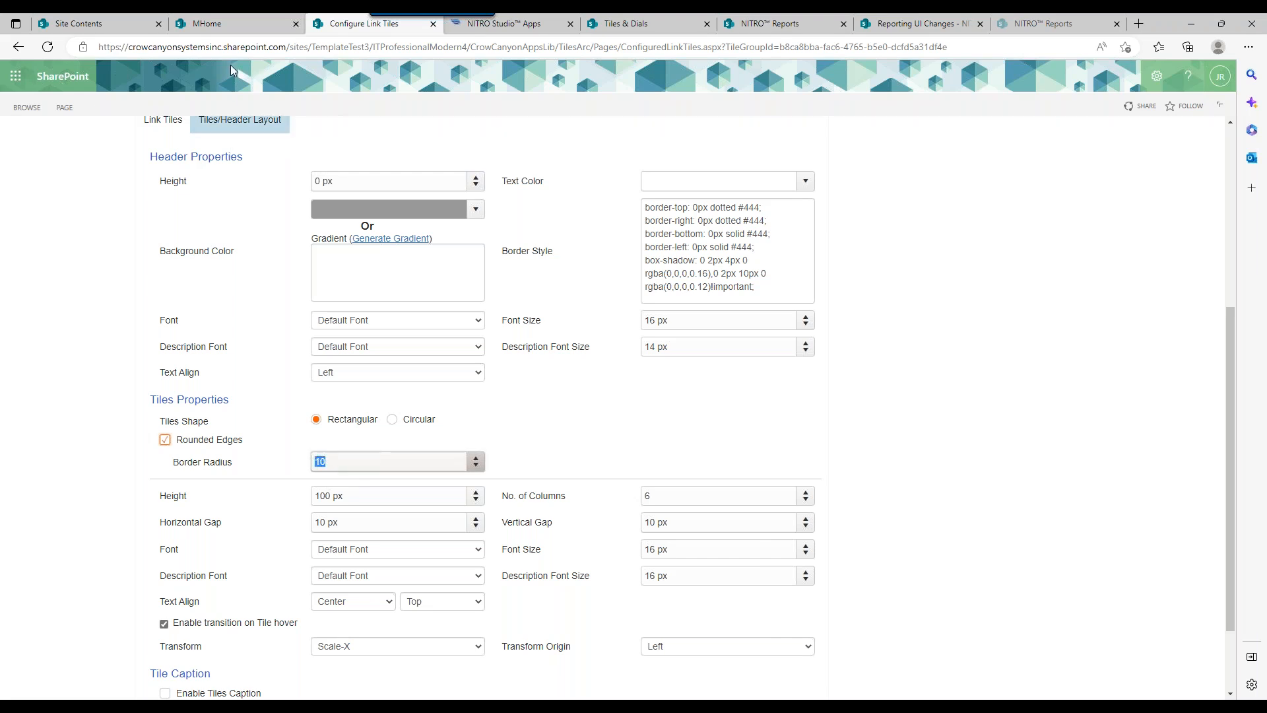
pyautogui.click(241, 23)
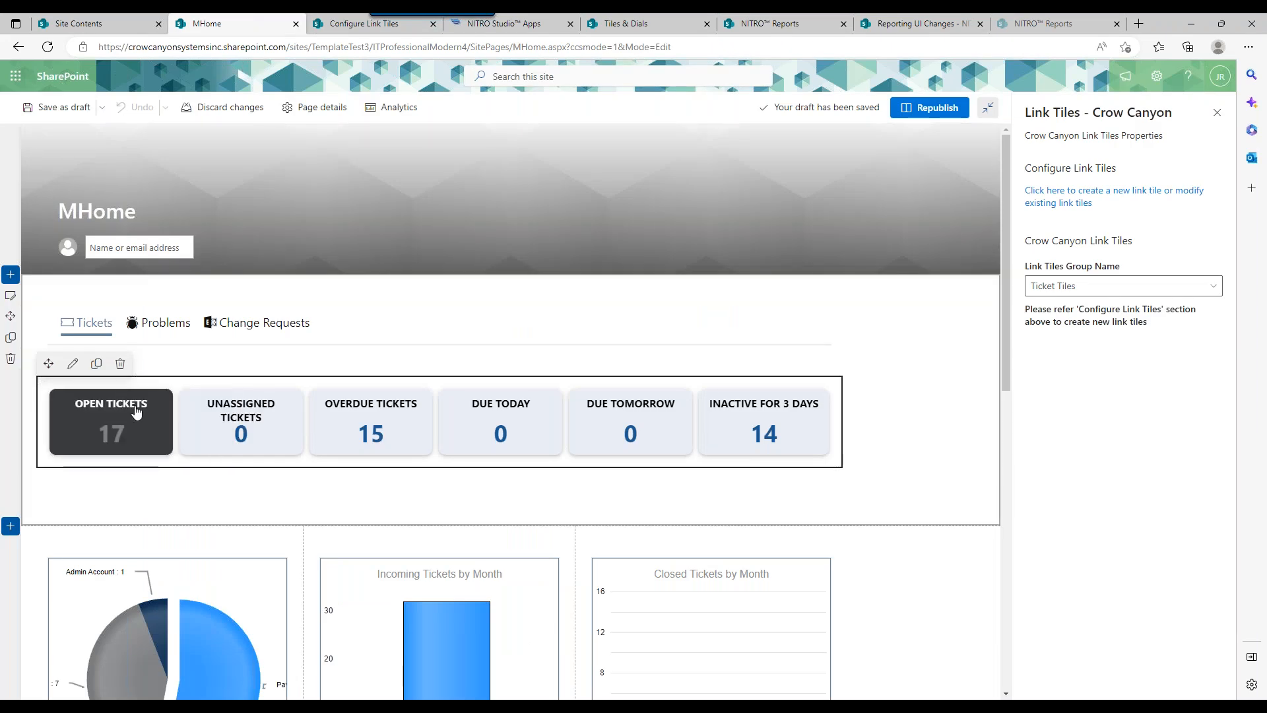
pyautogui.click(340, 25)
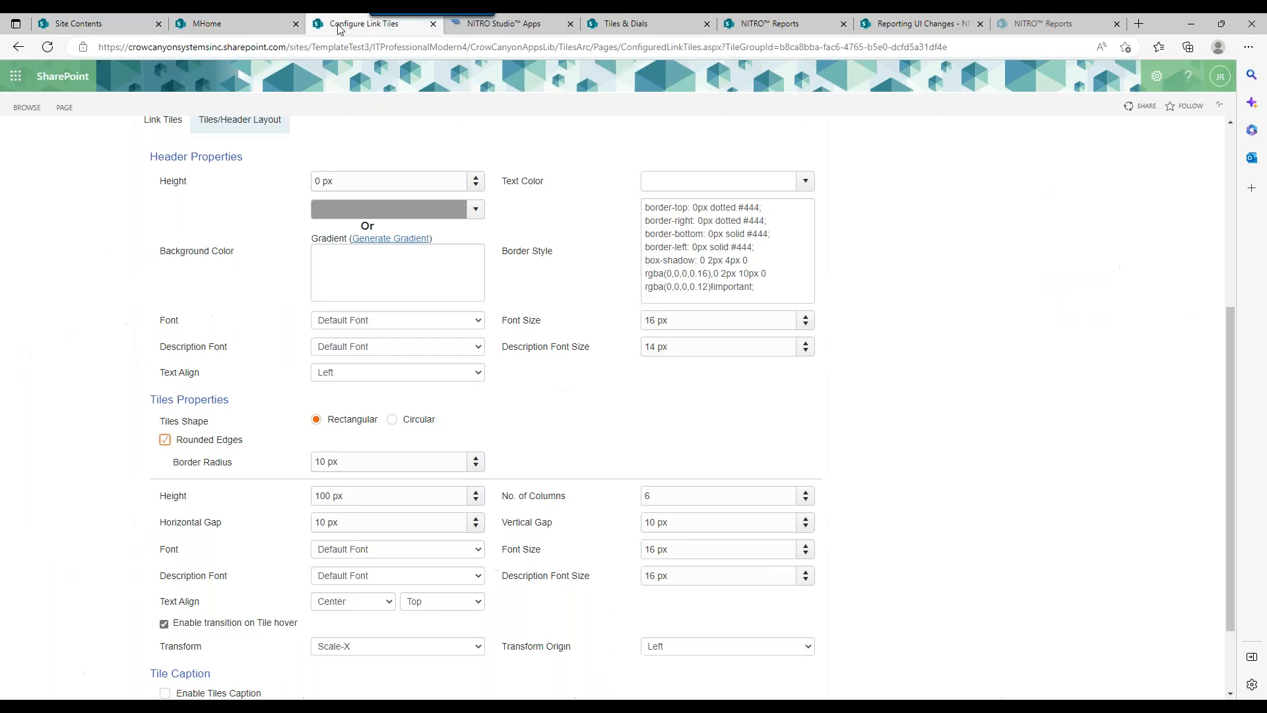
pyautogui.doubleClick(321, 460)
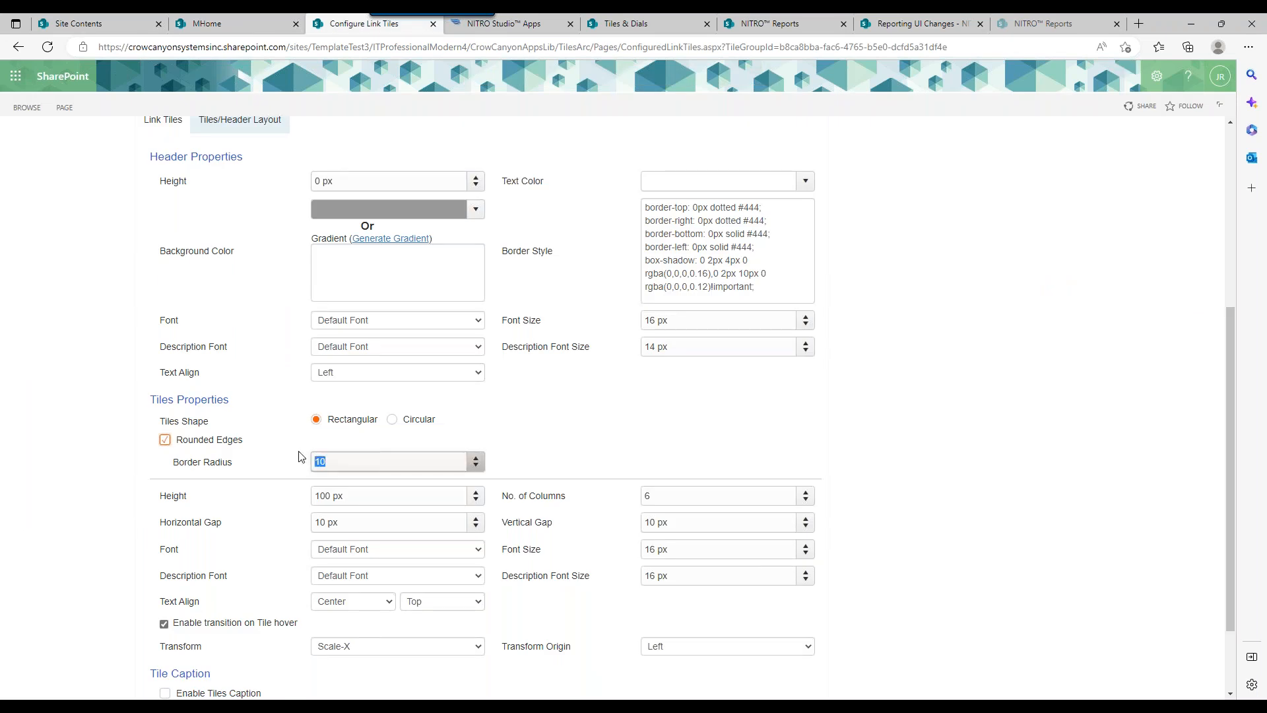
pyautogui.click(640, 388)
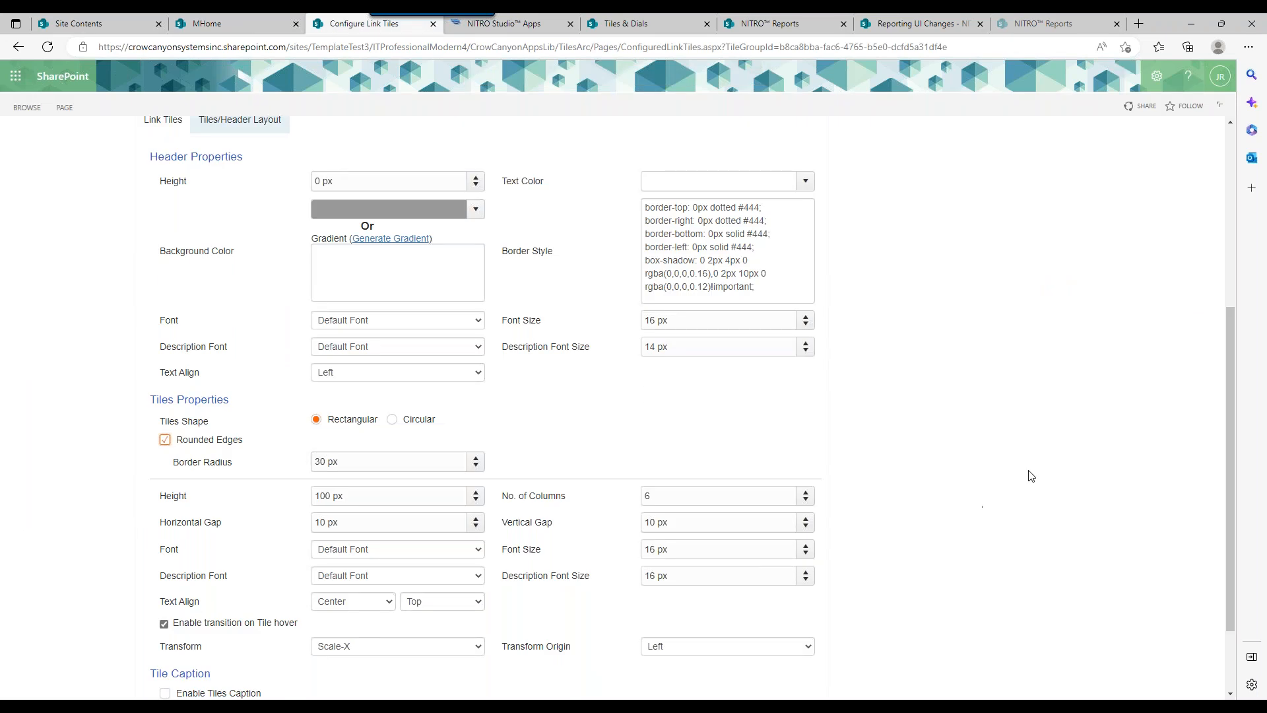
pyautogui.moveTo(1231, 414); pyautogui.dragTo(1225, 557)
pyautogui.click(245, 626)
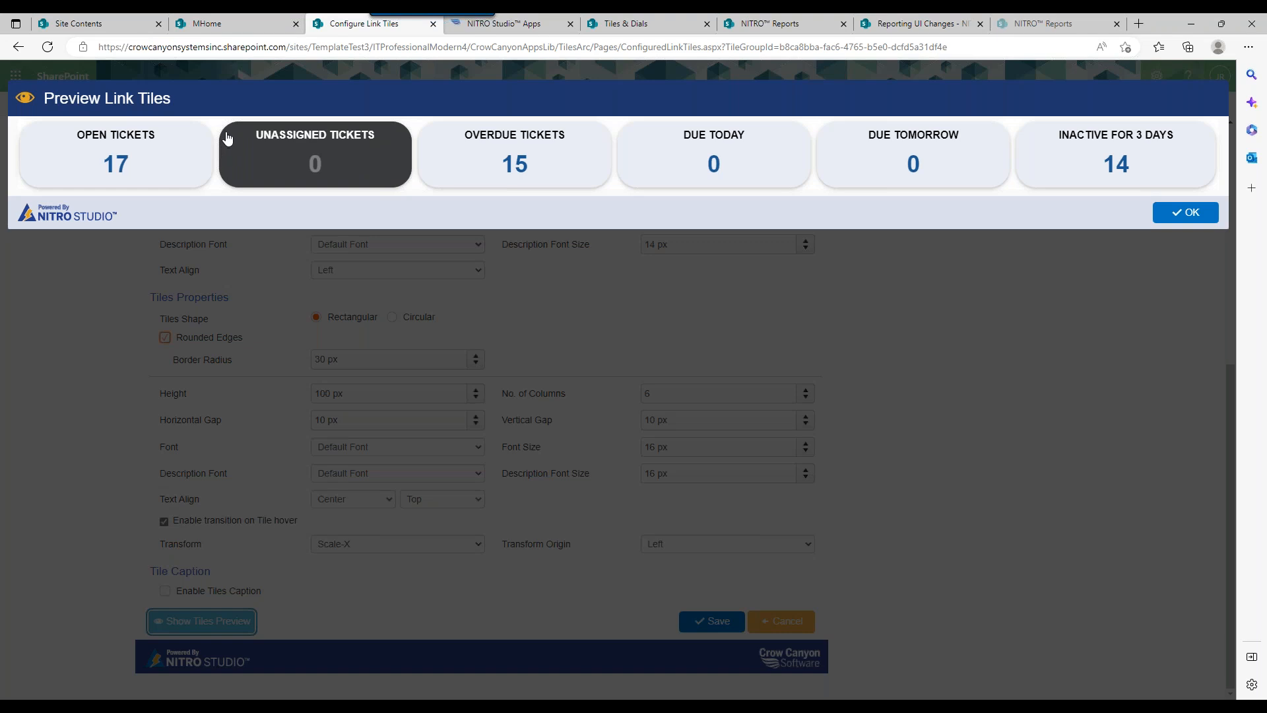
pyautogui.click(1172, 215)
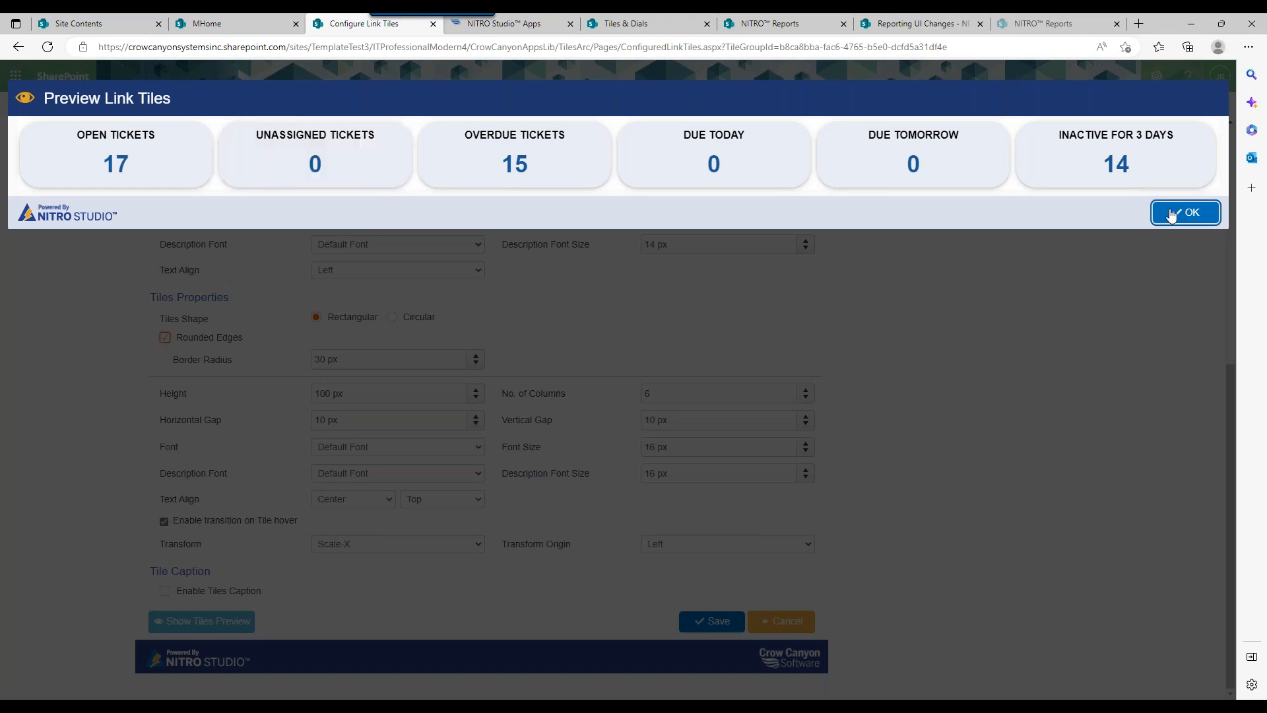
# Step: Set the tiles' border radius to 100 px and preview the link tiles
pyautogui.click(324, 359)
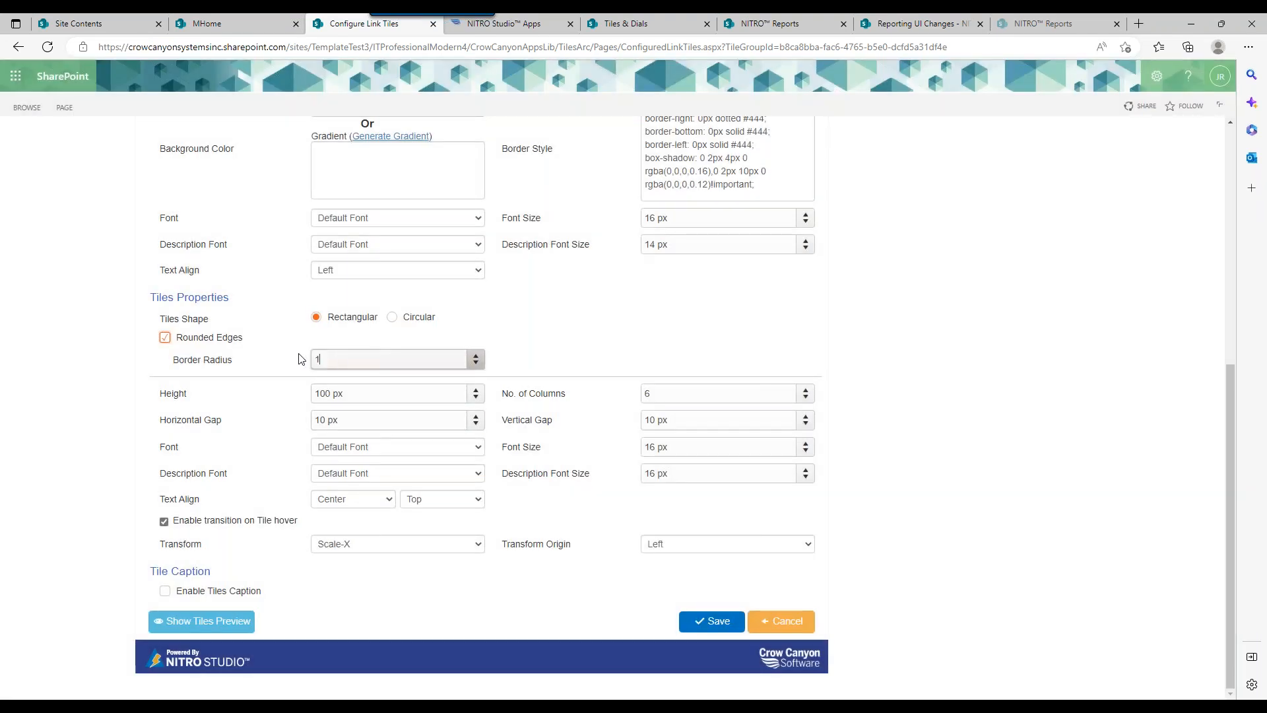
pyautogui.click(573, 362)
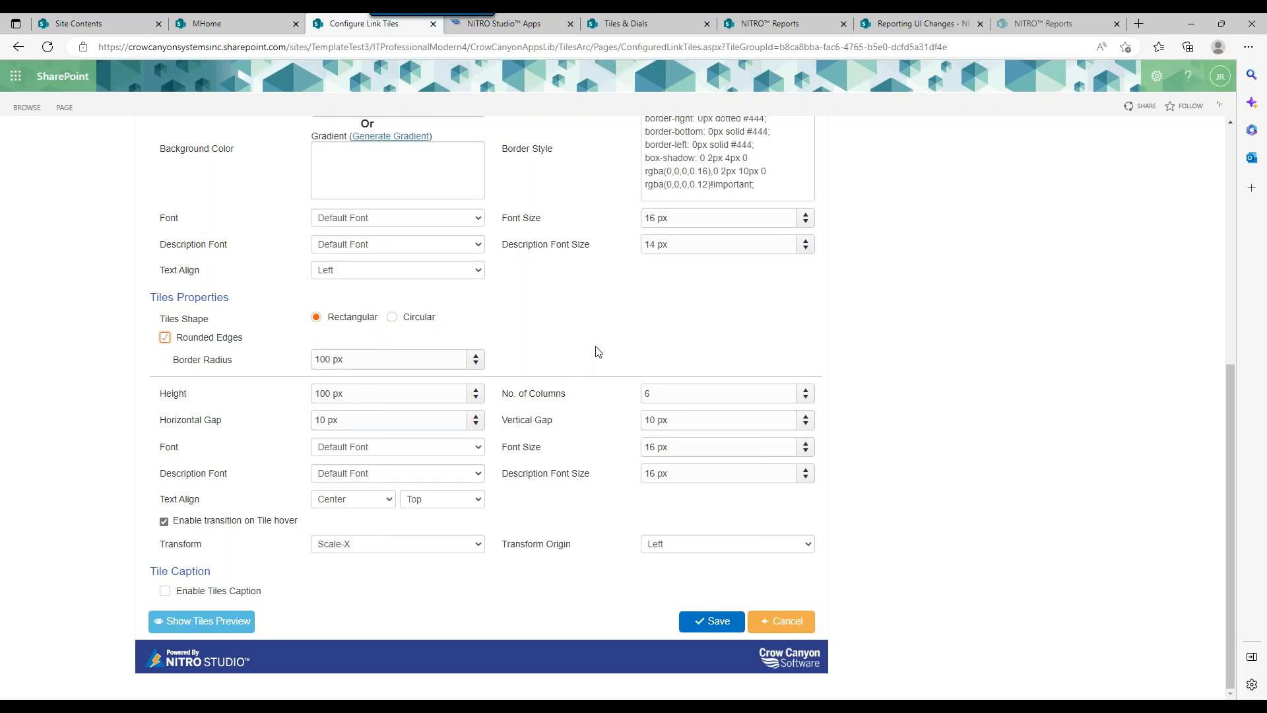
pyautogui.click(224, 626)
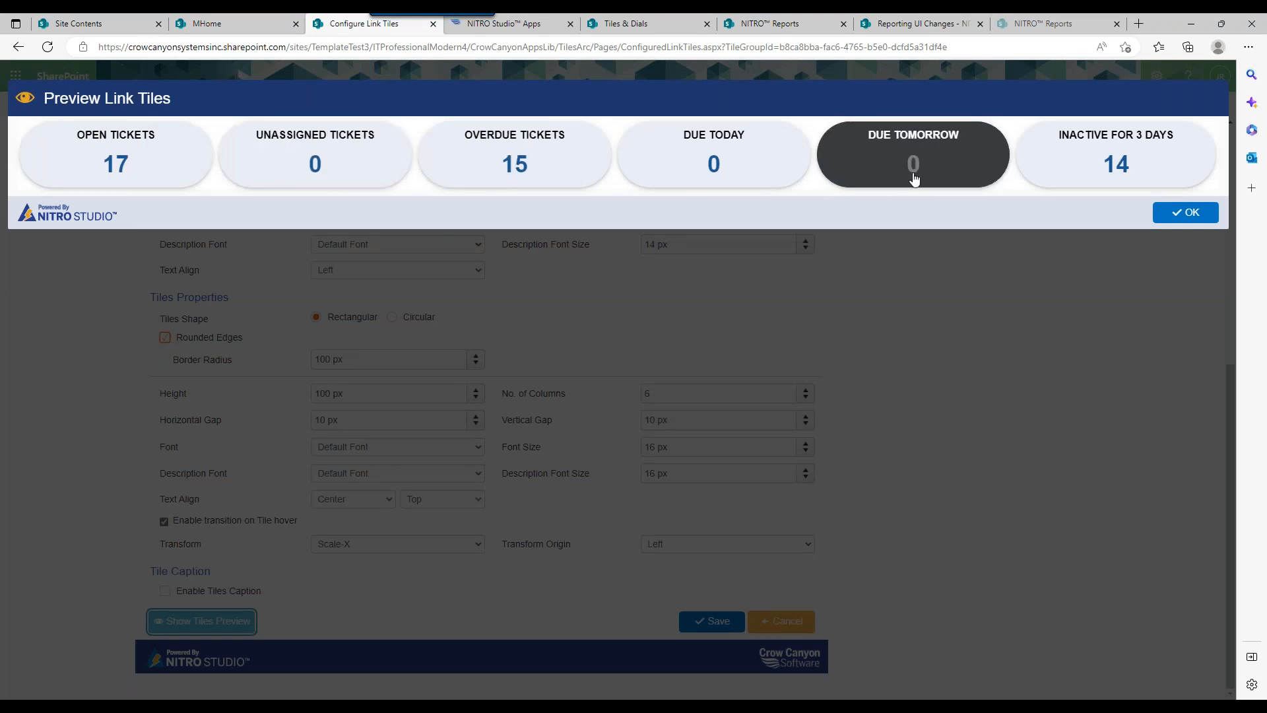
pyautogui.click(1188, 212)
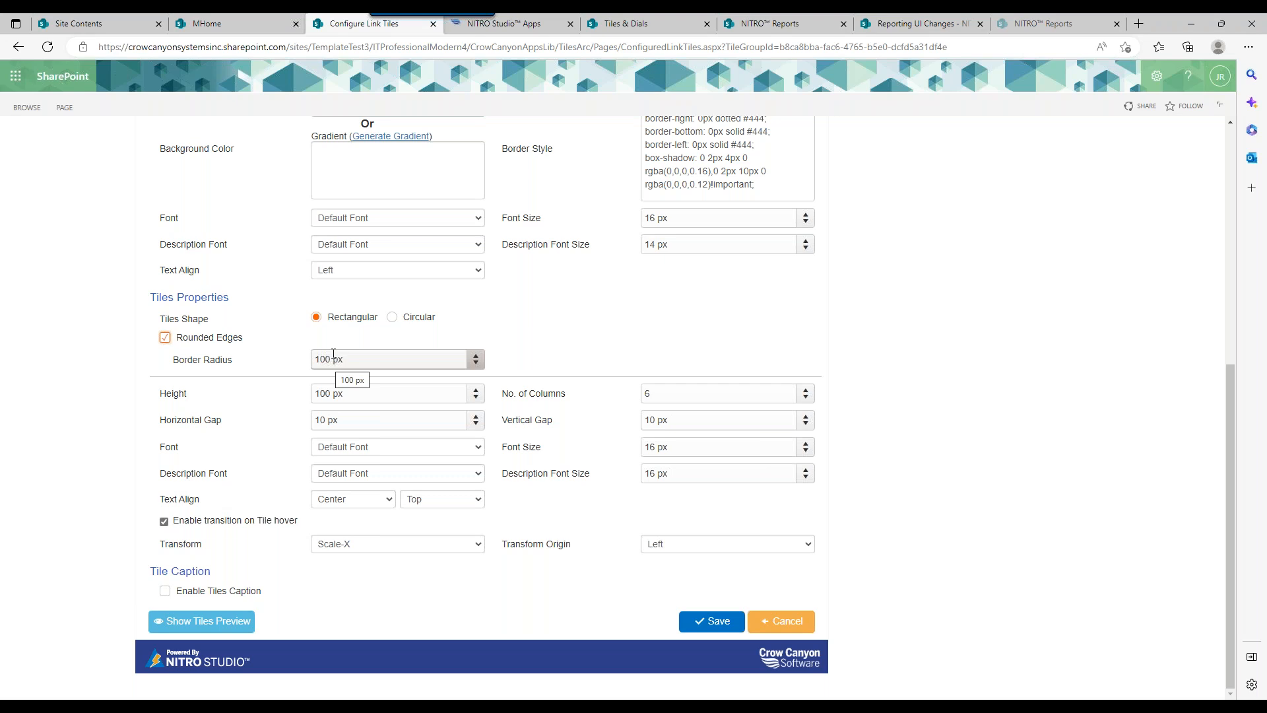
# Step: Raise the tiles' border radius to 300 px and preview the more strongly rounded link tiles
pyautogui.click(334, 358)
pyautogui.write('150')
pyautogui.click(416, 353)
pyautogui.write('1000')
pyautogui.click(672, 321)
pyautogui.click(218, 626)
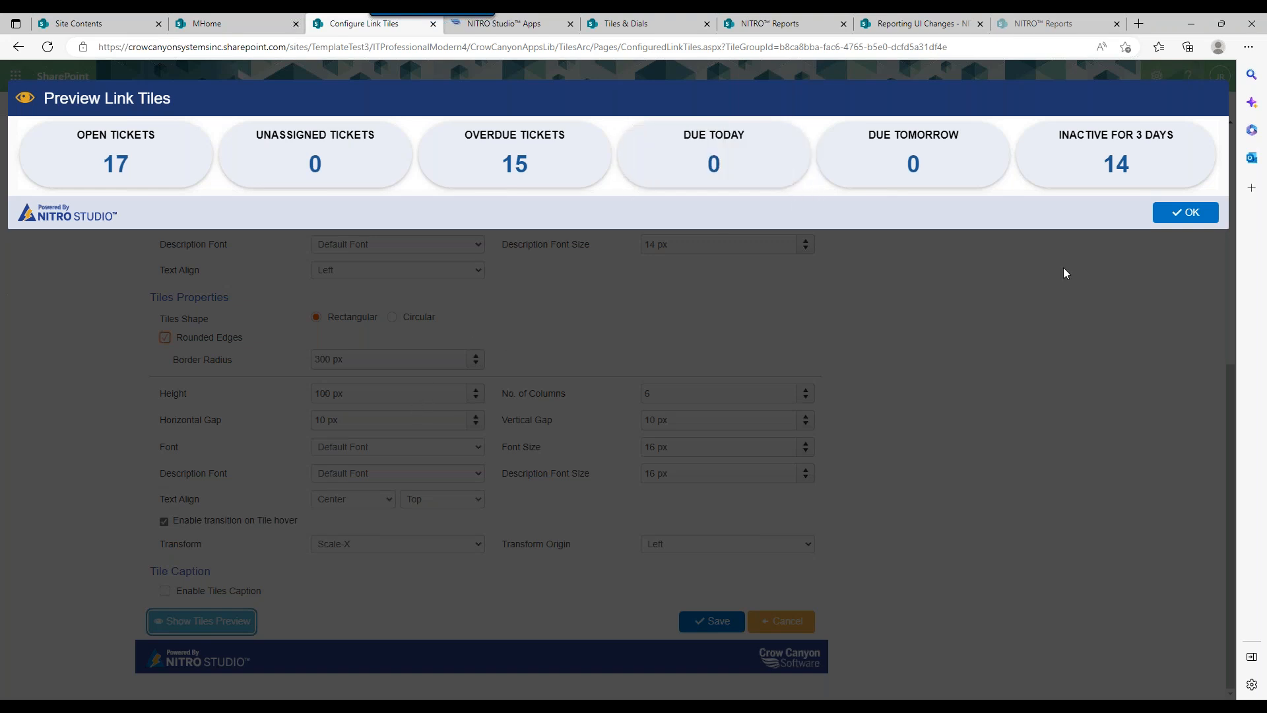
# Step: Close the tiles preview and set the border radius to 10 px
pyautogui.click(1175, 211)
pyautogui.moveTo(335, 360); pyautogui.dragTo(312, 359)
pyautogui.write('10')
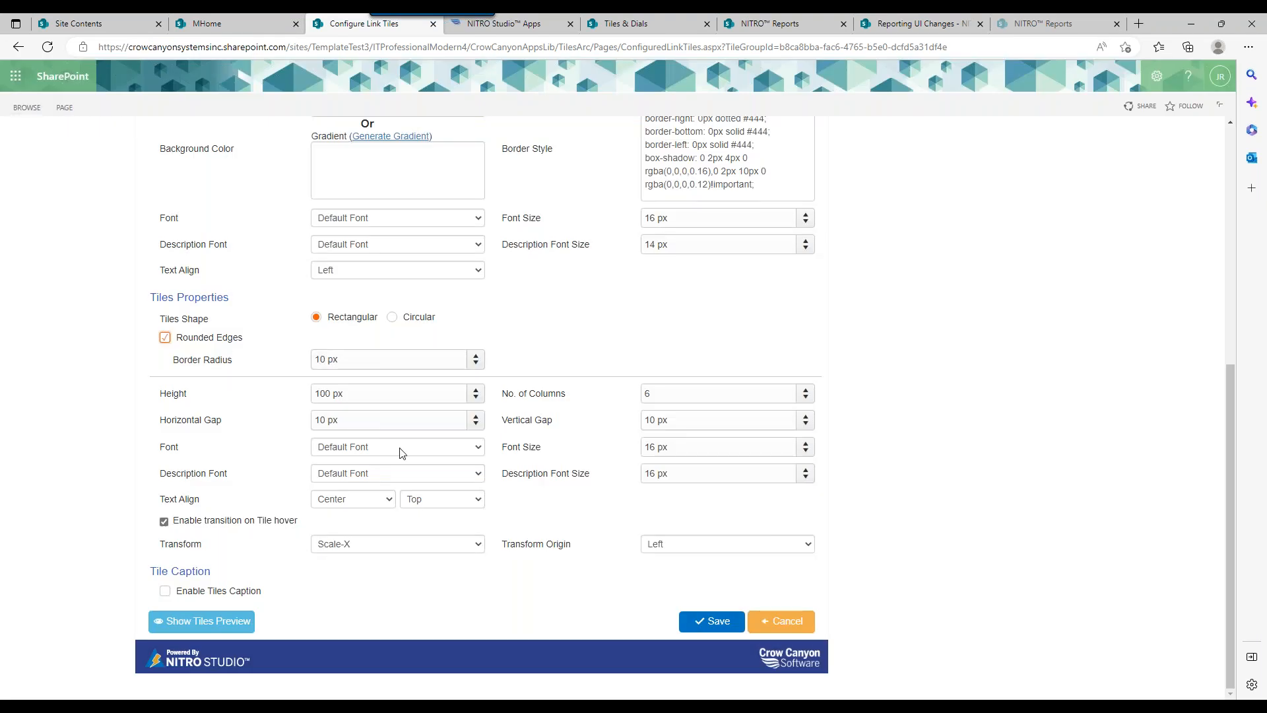
# Step: Preview the rounded rectangular link tiles, and switch the tiles' shape to Circular with another preview of the result
pyautogui.click(200, 621)
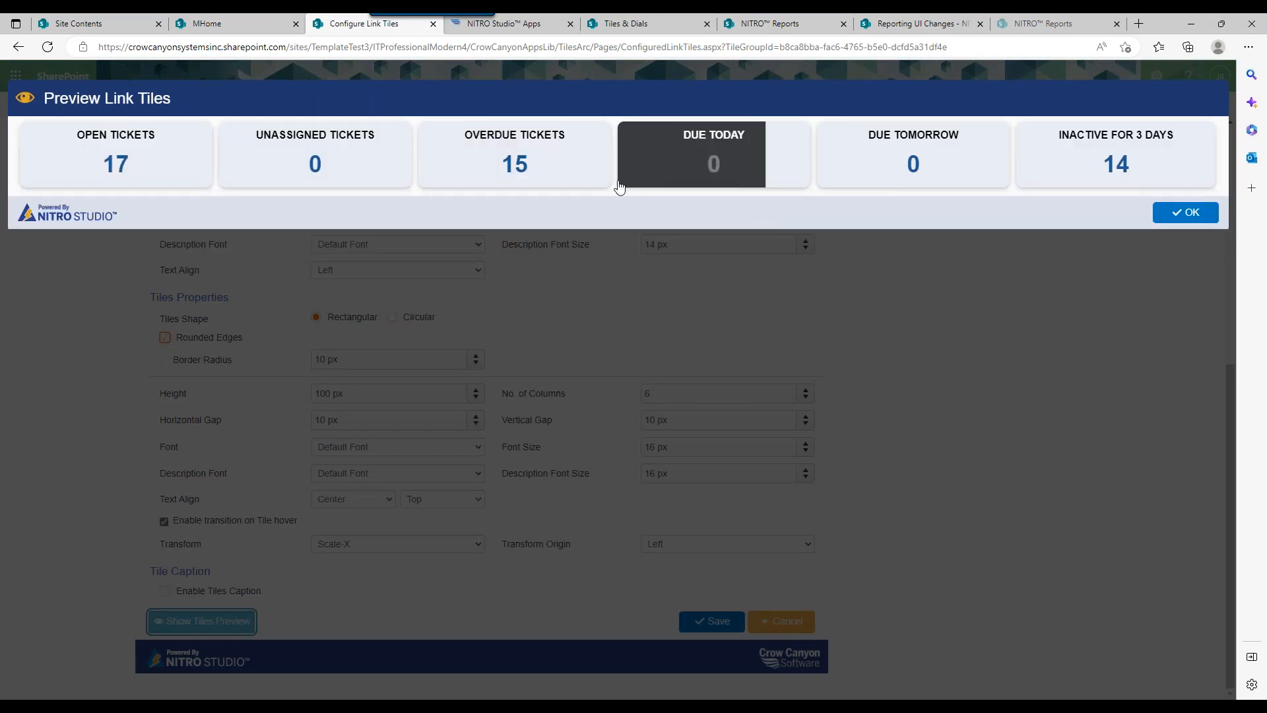
pyautogui.click(1192, 214)
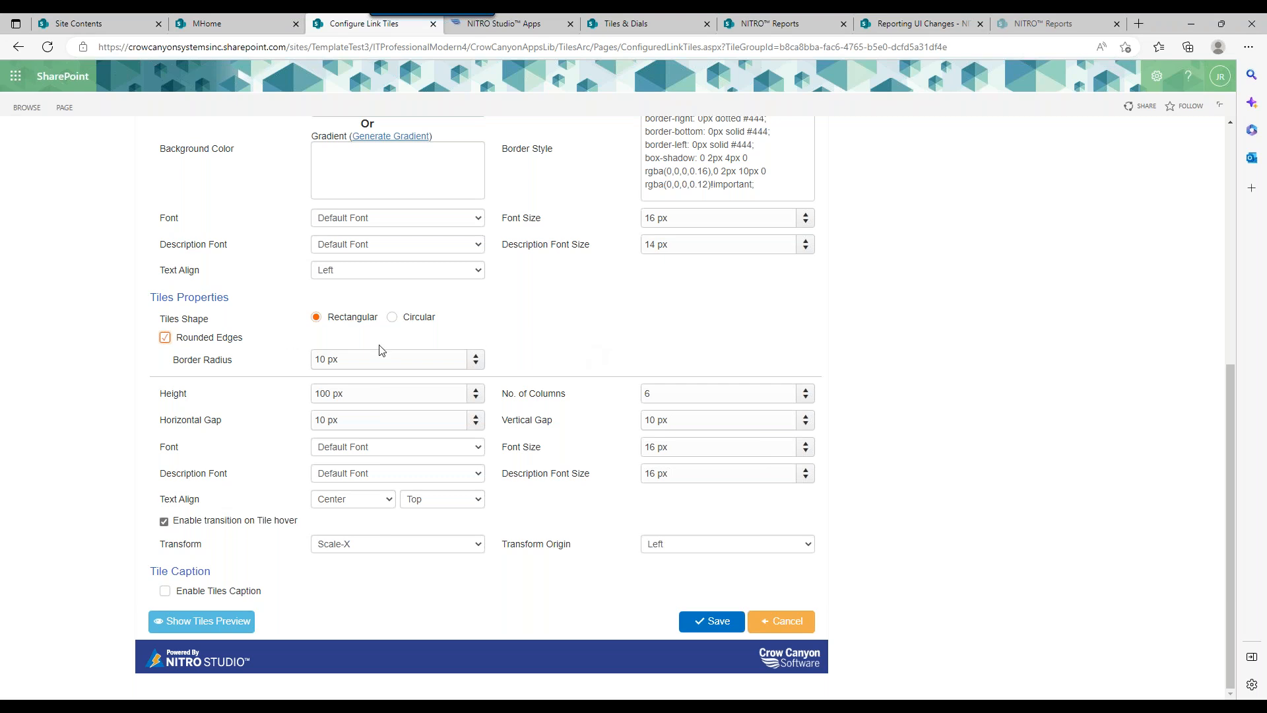
pyautogui.click(400, 321)
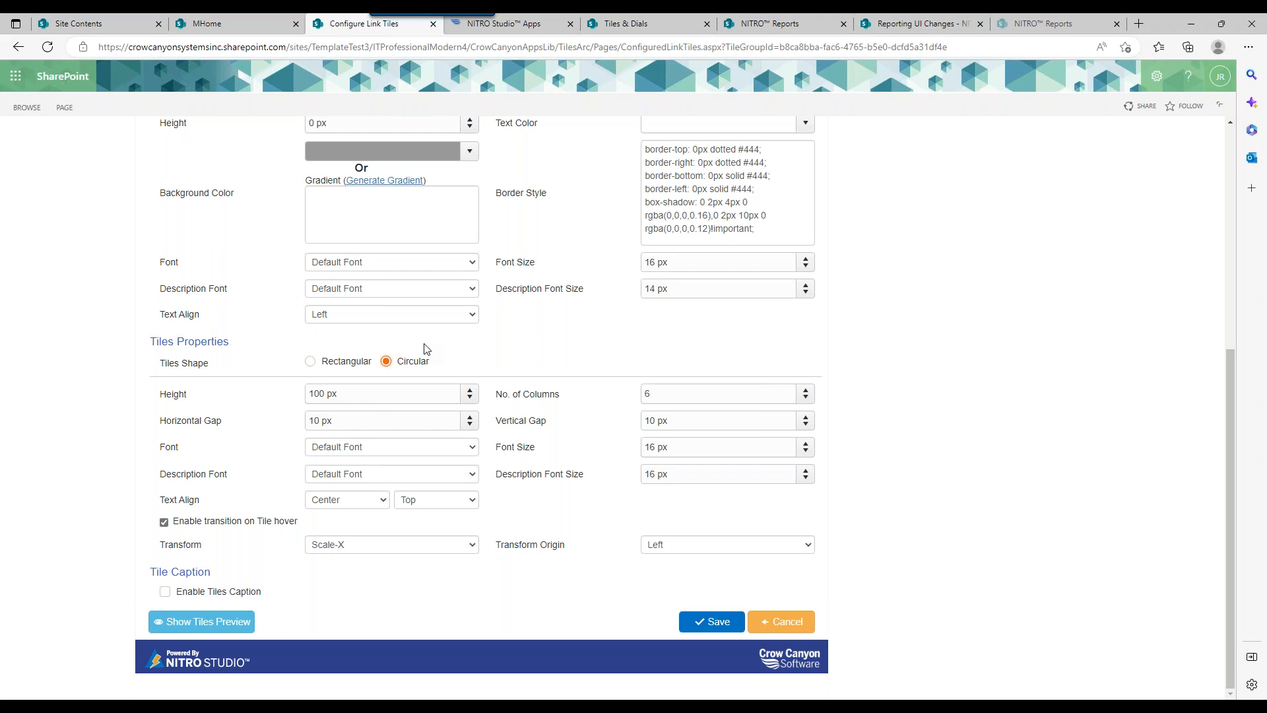
pyautogui.click(205, 622)
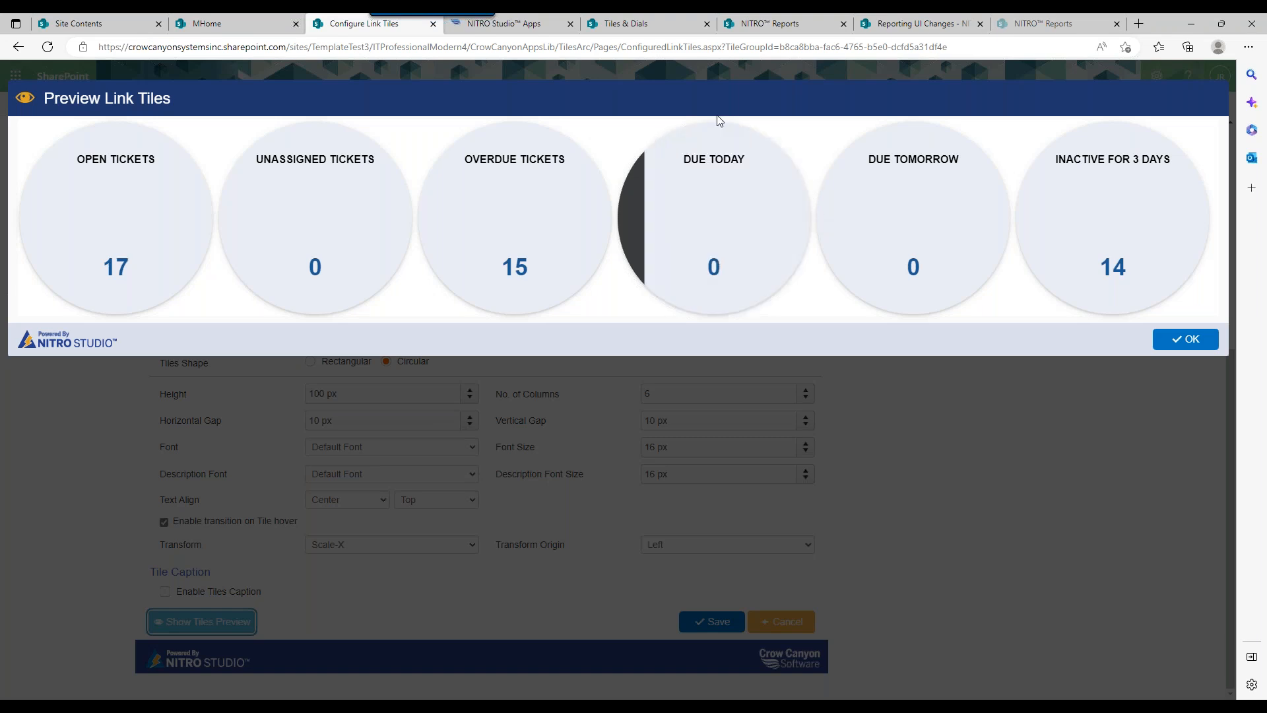
pyautogui.click(1178, 340)
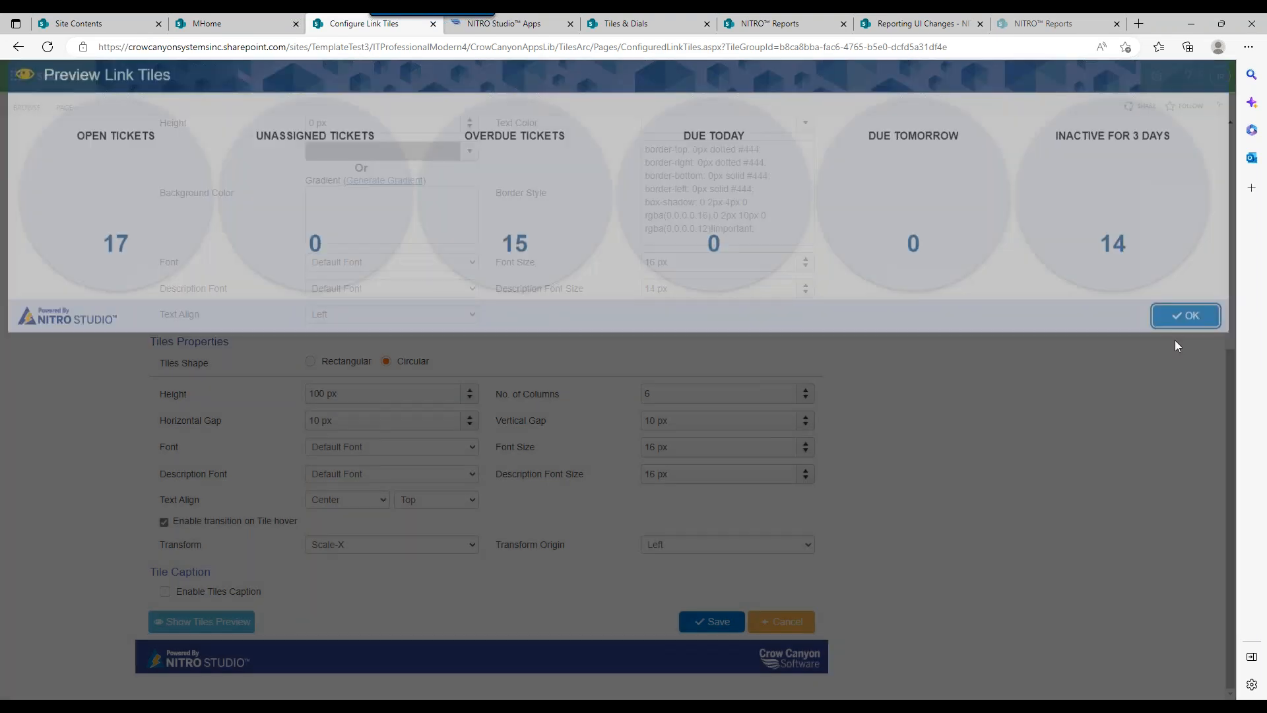
# Step: Set the horizontal gap between the circular tiles to 100 px and preview the link tiles
pyautogui.click(330, 421)
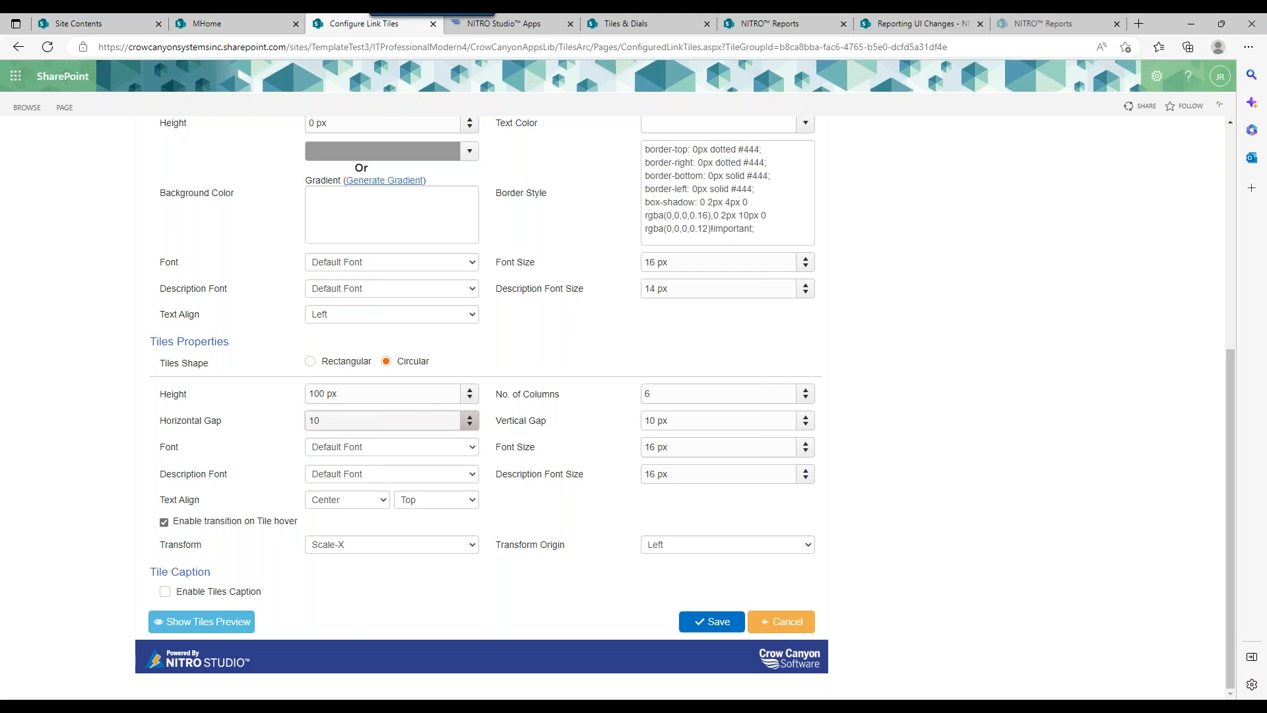
pyautogui.doubleClick(314, 420)
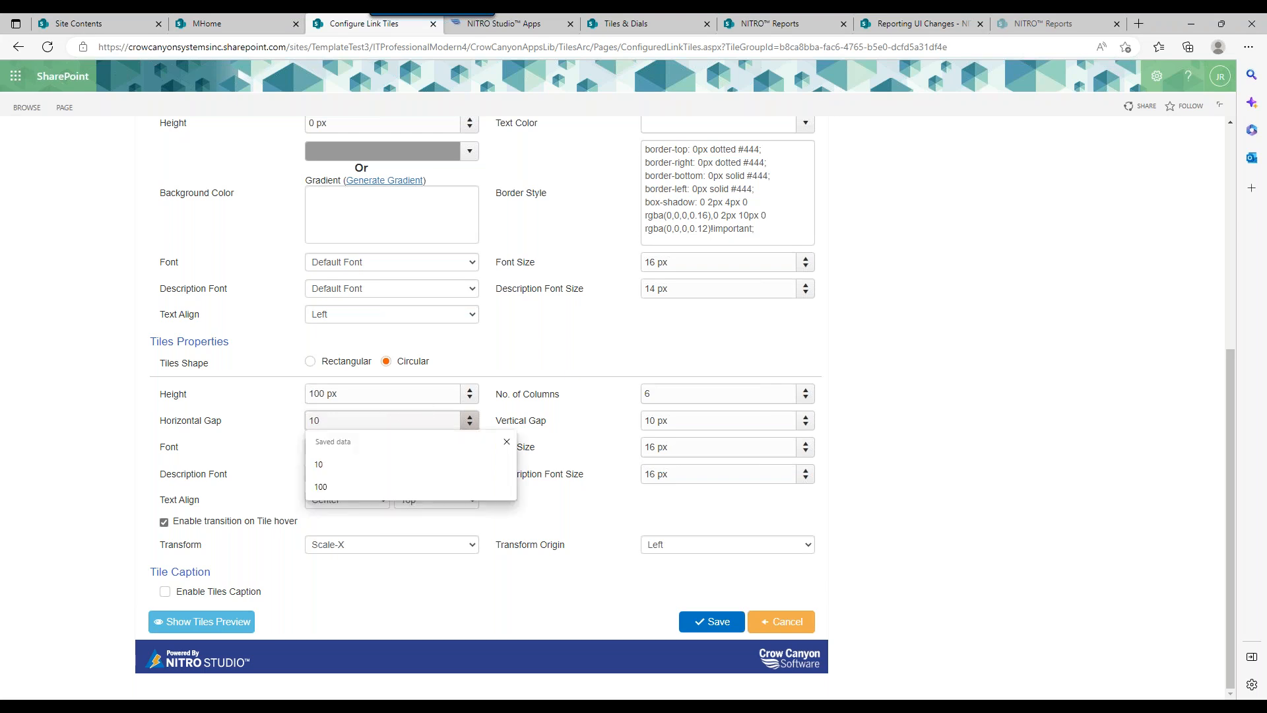
pyautogui.write('100')
pyautogui.click(267, 402)
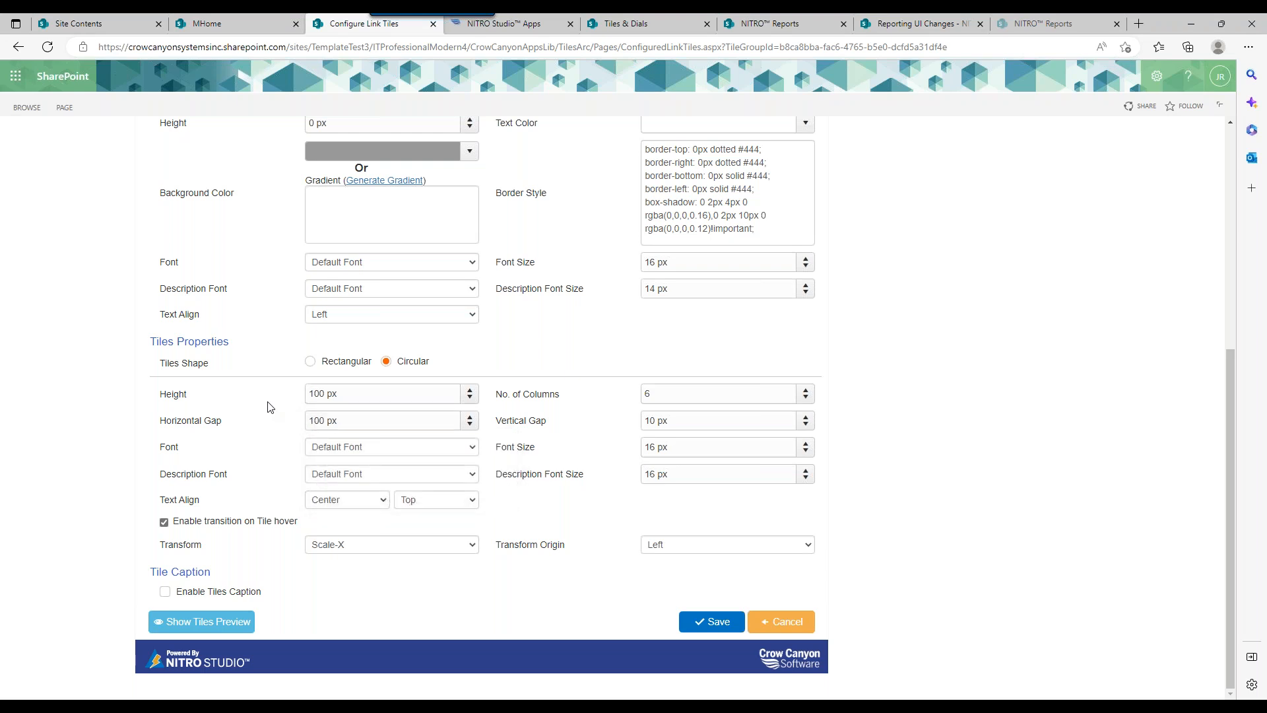
pyautogui.click(215, 624)
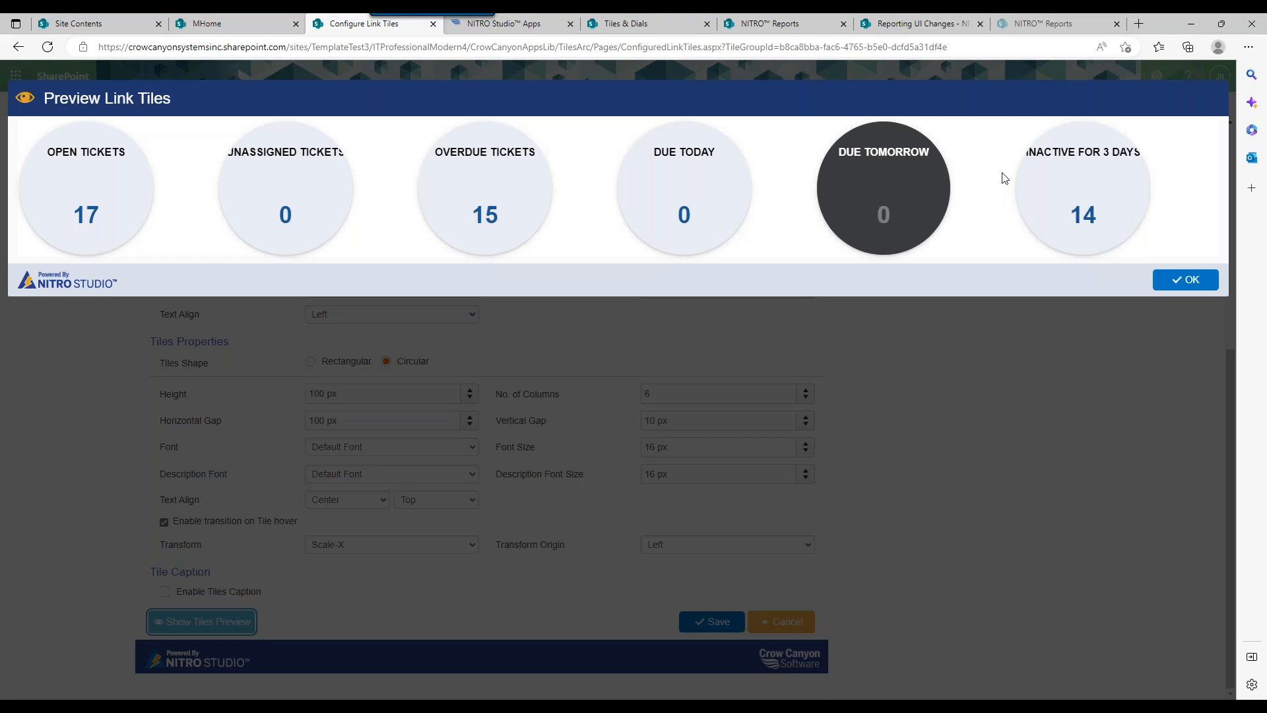
pyautogui.click(1170, 286)
# Step: Enable tile captions and set the caption position to Bottom, keeping the text alignment at Center
pyautogui.moveTo(150, 571); pyautogui.dragTo(255, 579)
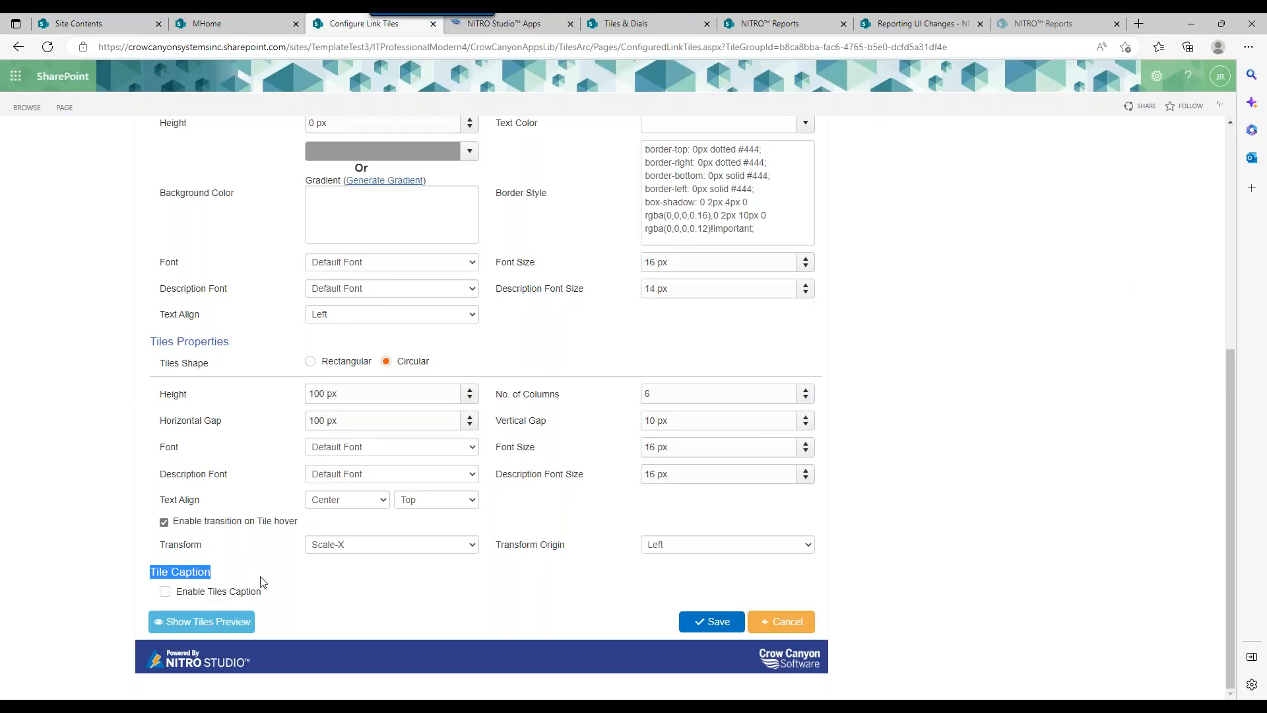
pyautogui.click(203, 595)
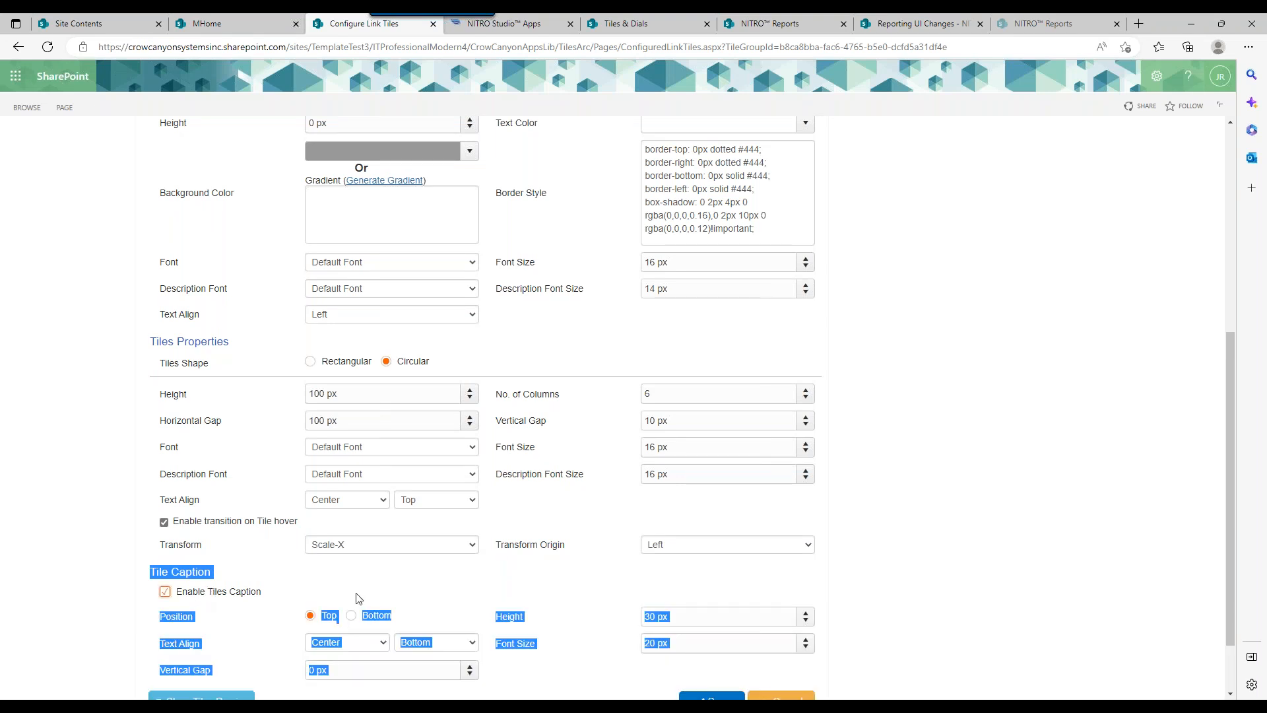
pyautogui.click(125, 602)
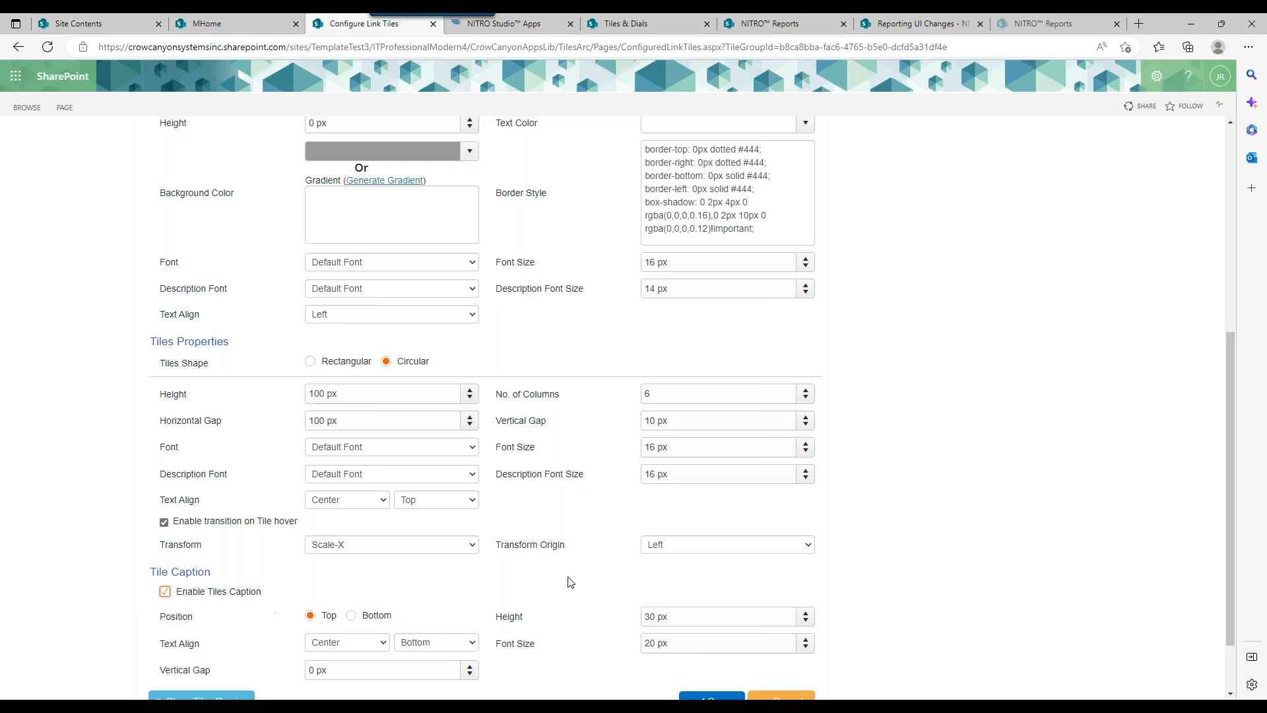
pyautogui.moveTo(1233, 437); pyautogui.dragTo(1233, 504)
pyautogui.click(351, 536)
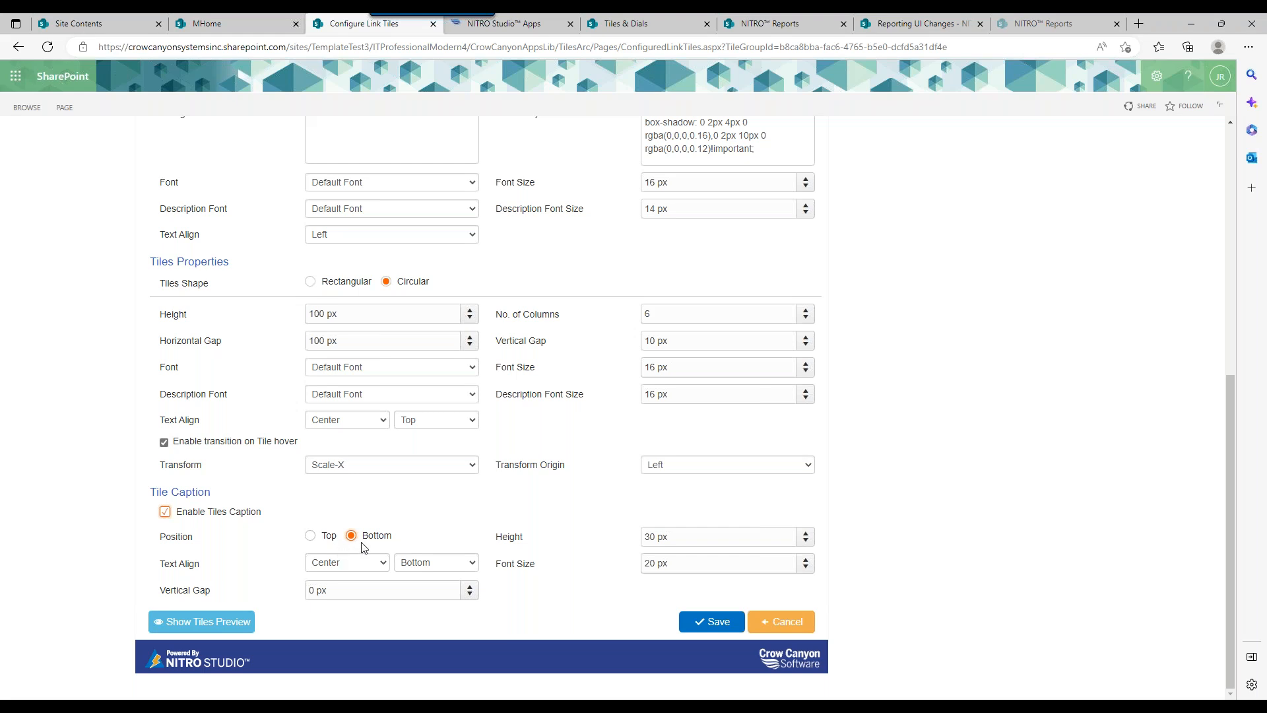
pyautogui.click(366, 564)
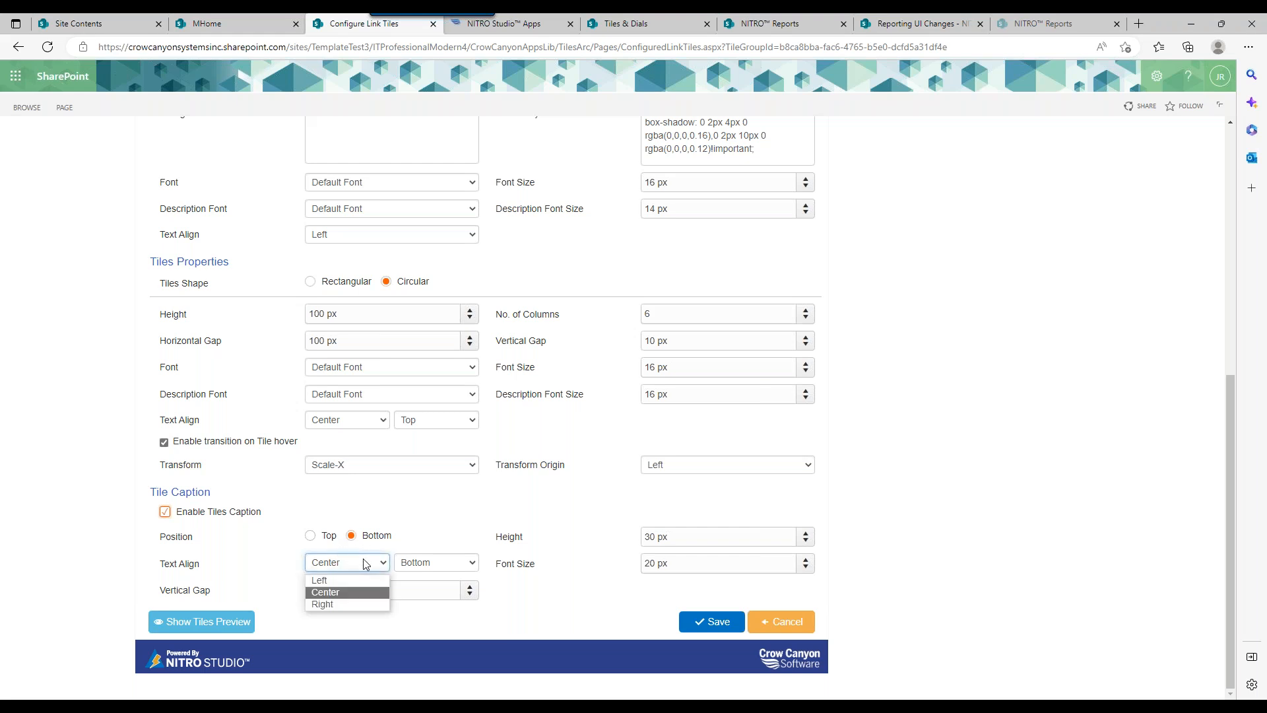
pyautogui.click(366, 564)
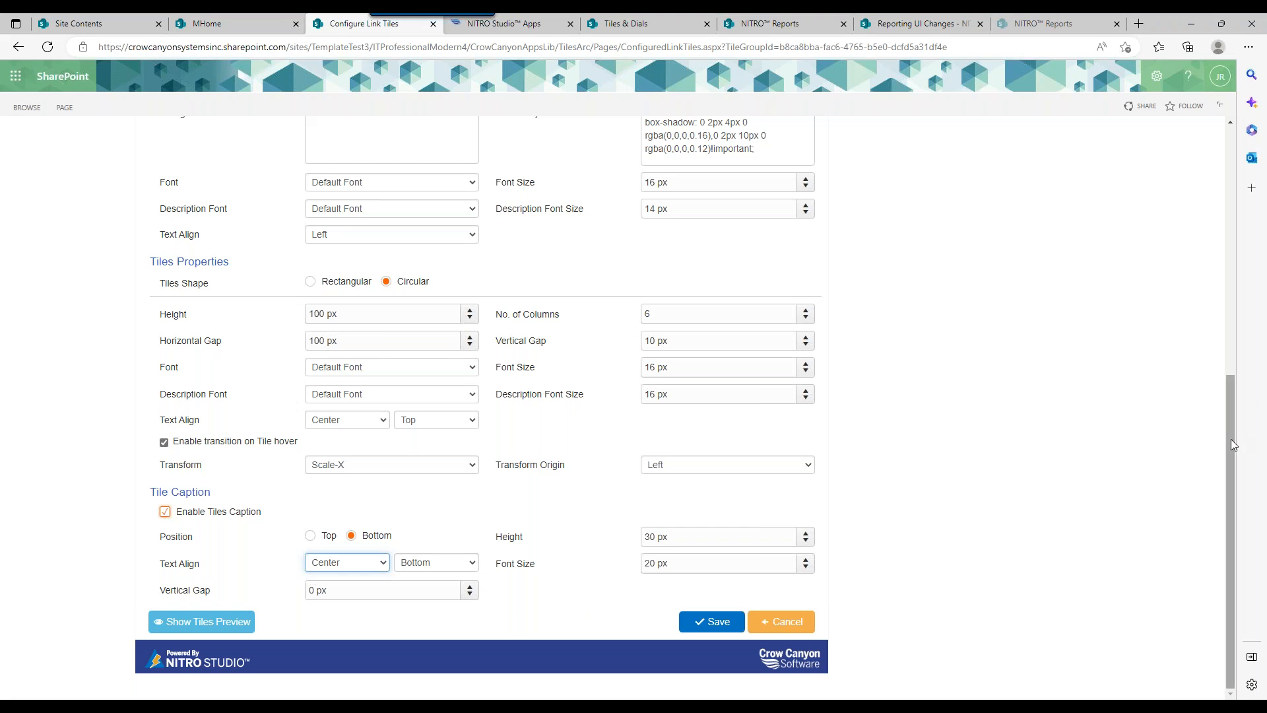
# Step: Edit the UNASSIGNED TICKETS tile in the configured link tiles and clear its header text
pyautogui.scroll(1, 1238, 318)
pyautogui.scroll(5, 1238, 318)
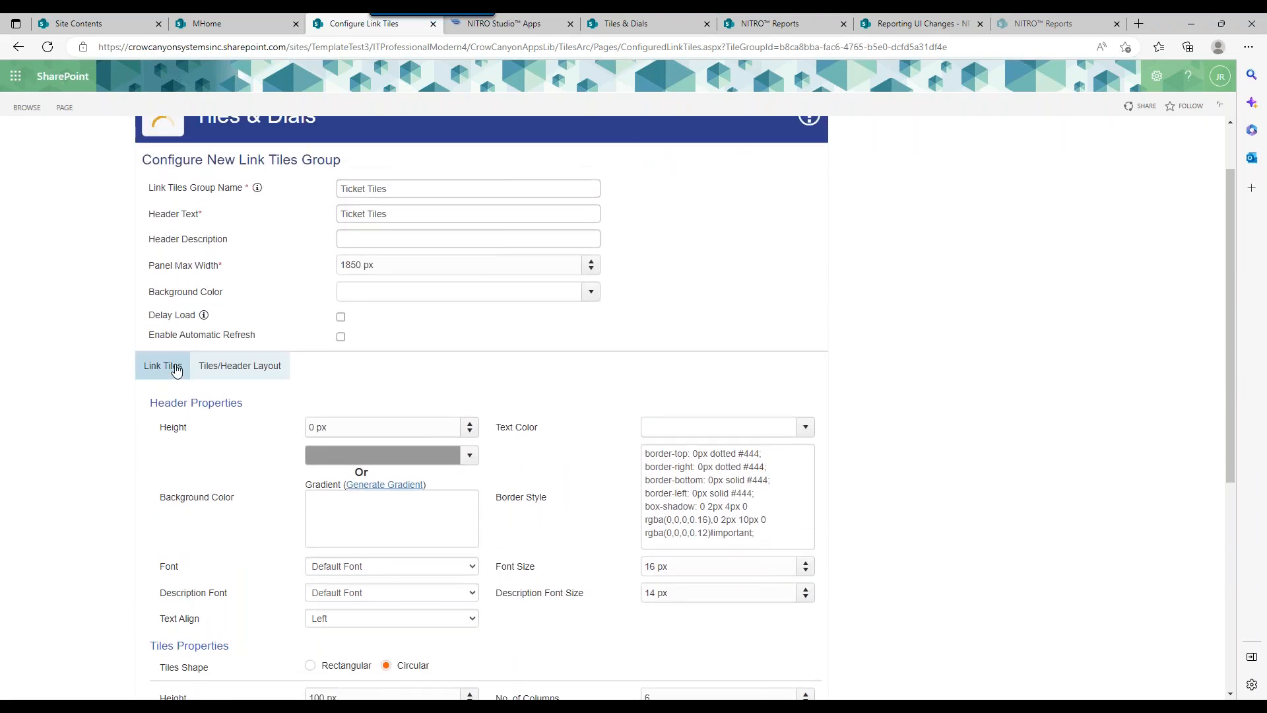
pyautogui.click(175, 368)
pyautogui.moveTo(1229, 307); pyautogui.dragTo(1229, 358)
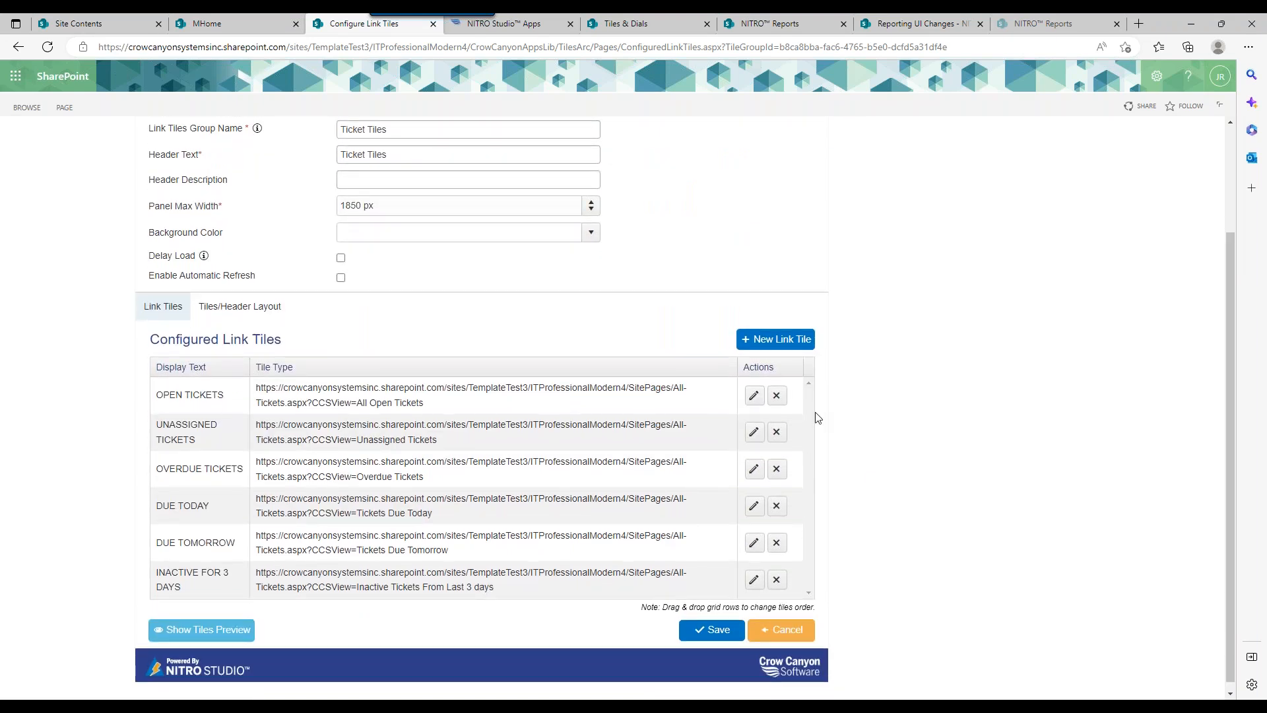
pyautogui.click(754, 432)
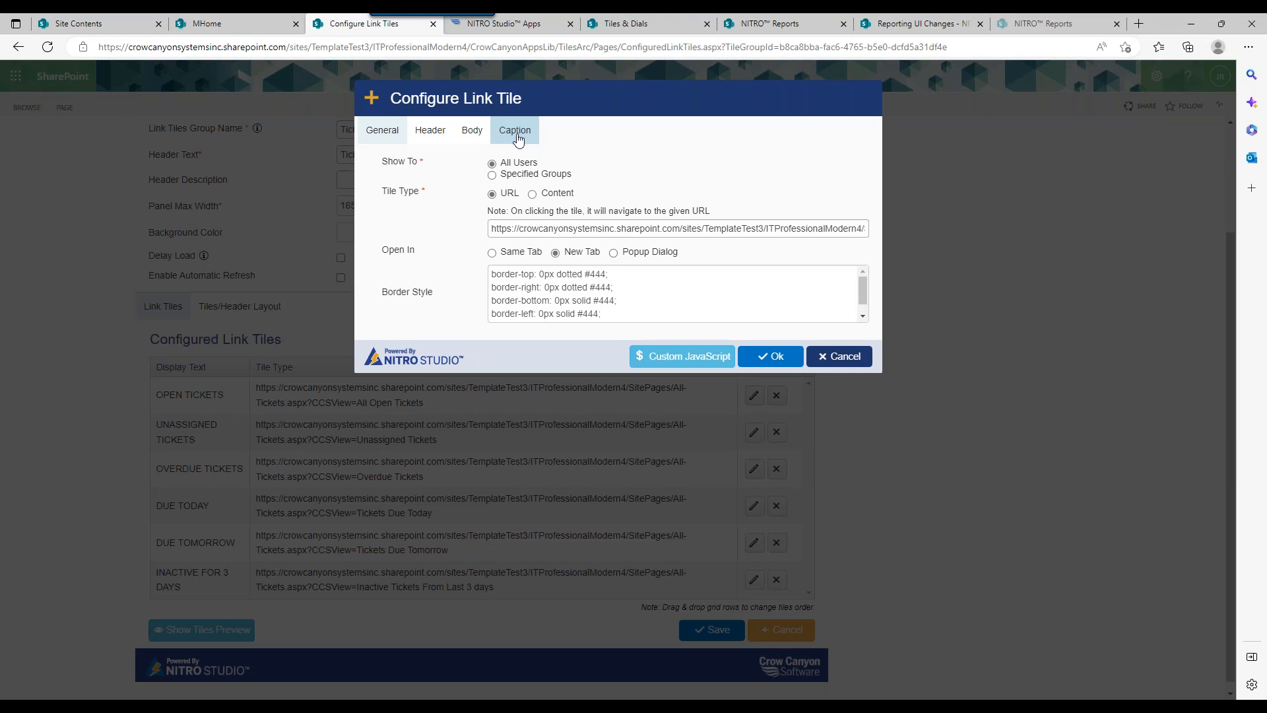
pyautogui.click(431, 140)
pyautogui.tripleClick(556, 164)
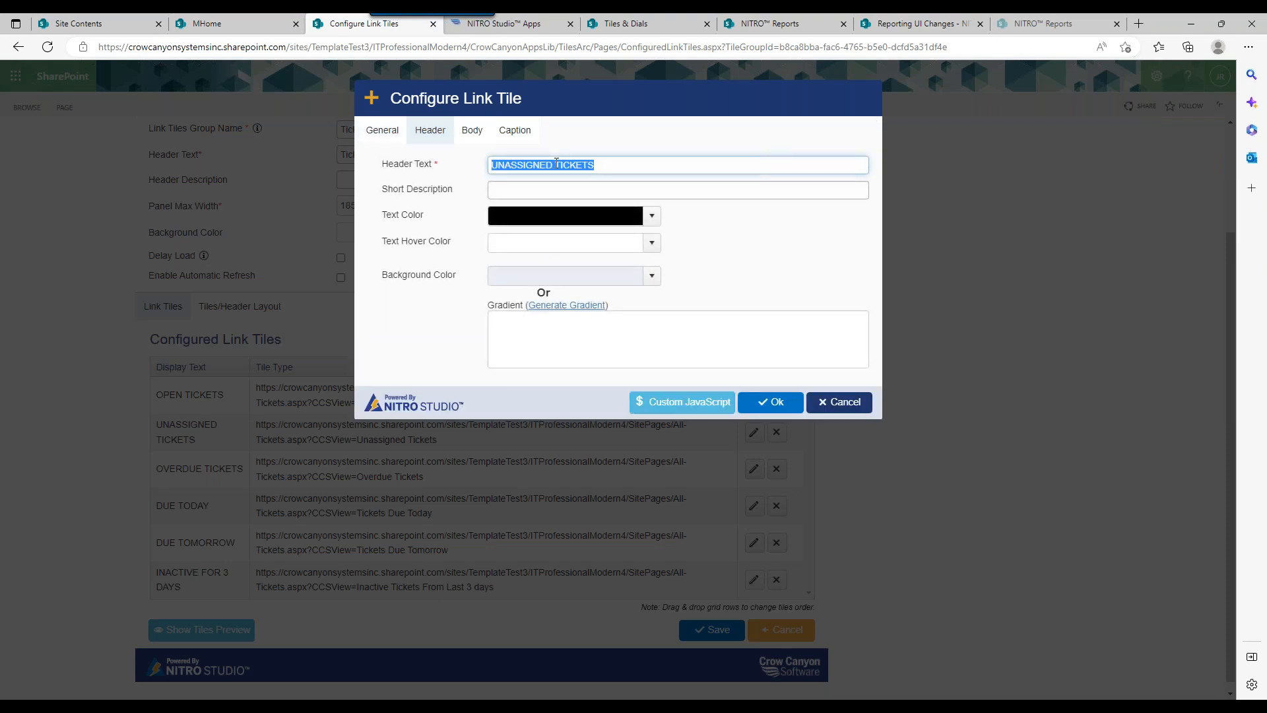
pyautogui.click(437, 165)
pyautogui.tripleClick(545, 165)
pyautogui.press('BackSpace')
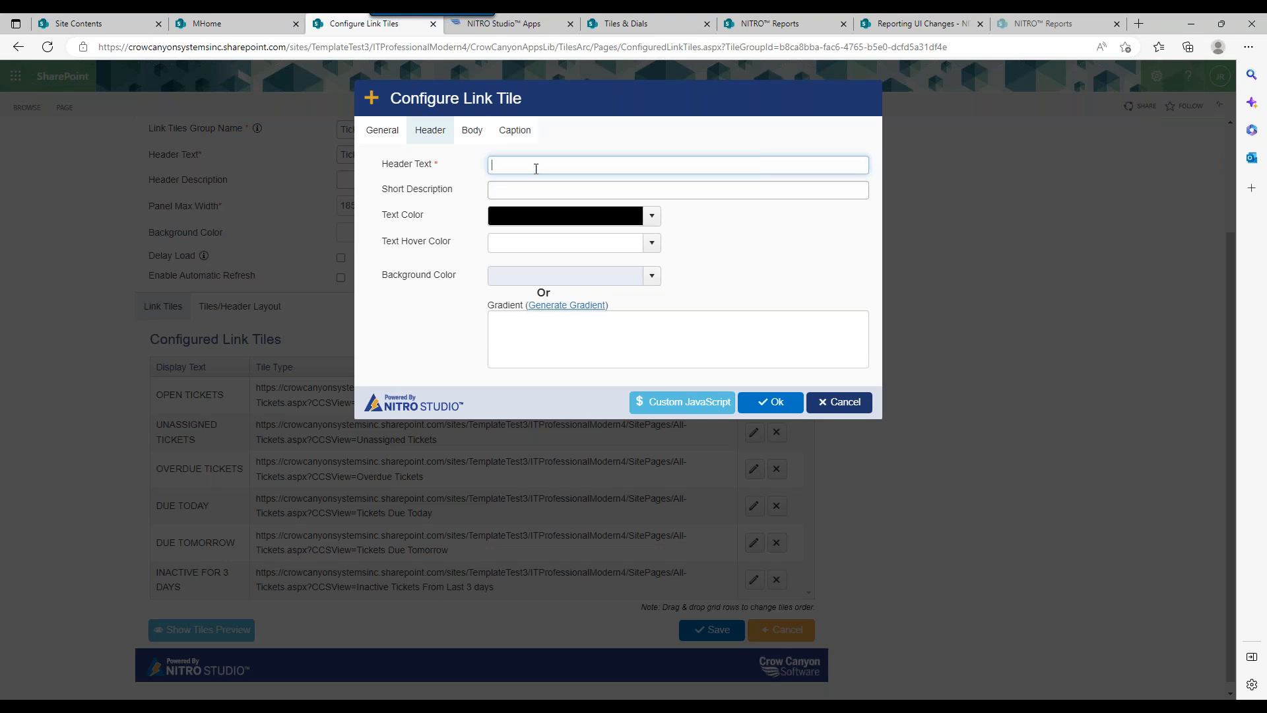
# Step: Give the tile the caption text UNASSIGNED TICKETS, save the tile, and preview the link tiles
pyautogui.click(515, 131)
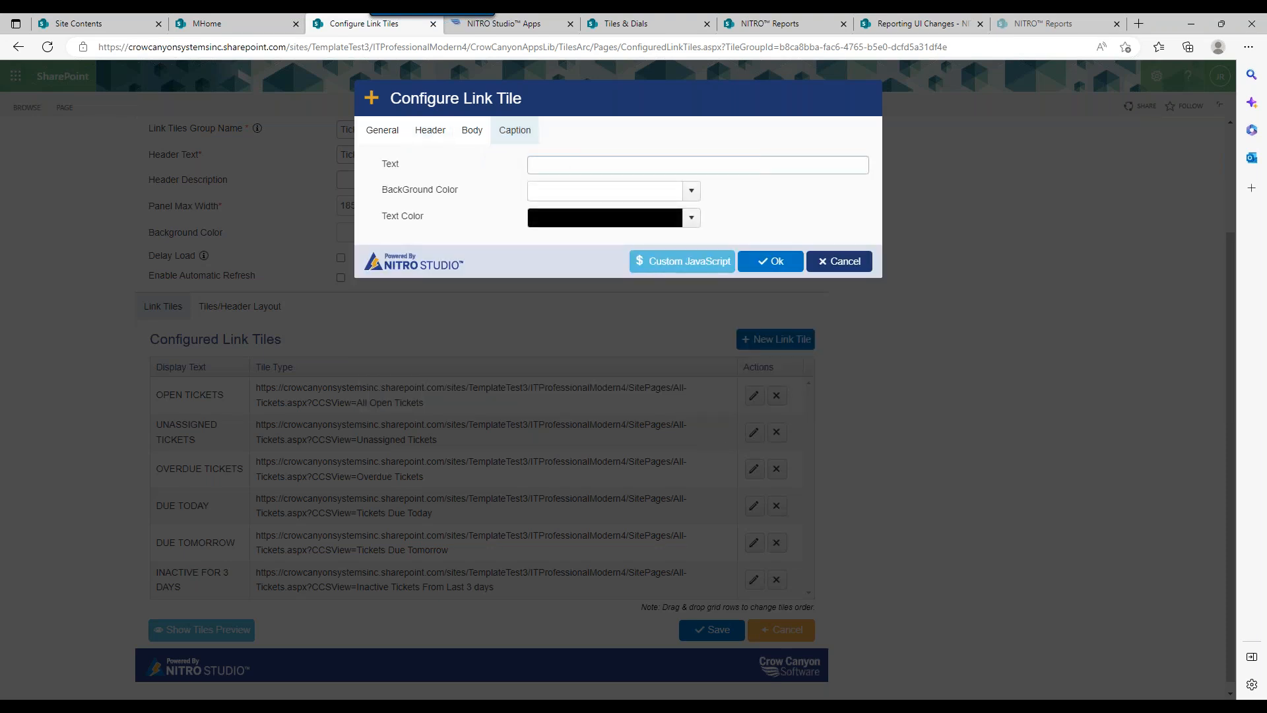
pyautogui.click(571, 161)
pyautogui.press('Down')
pyautogui.press('Return')
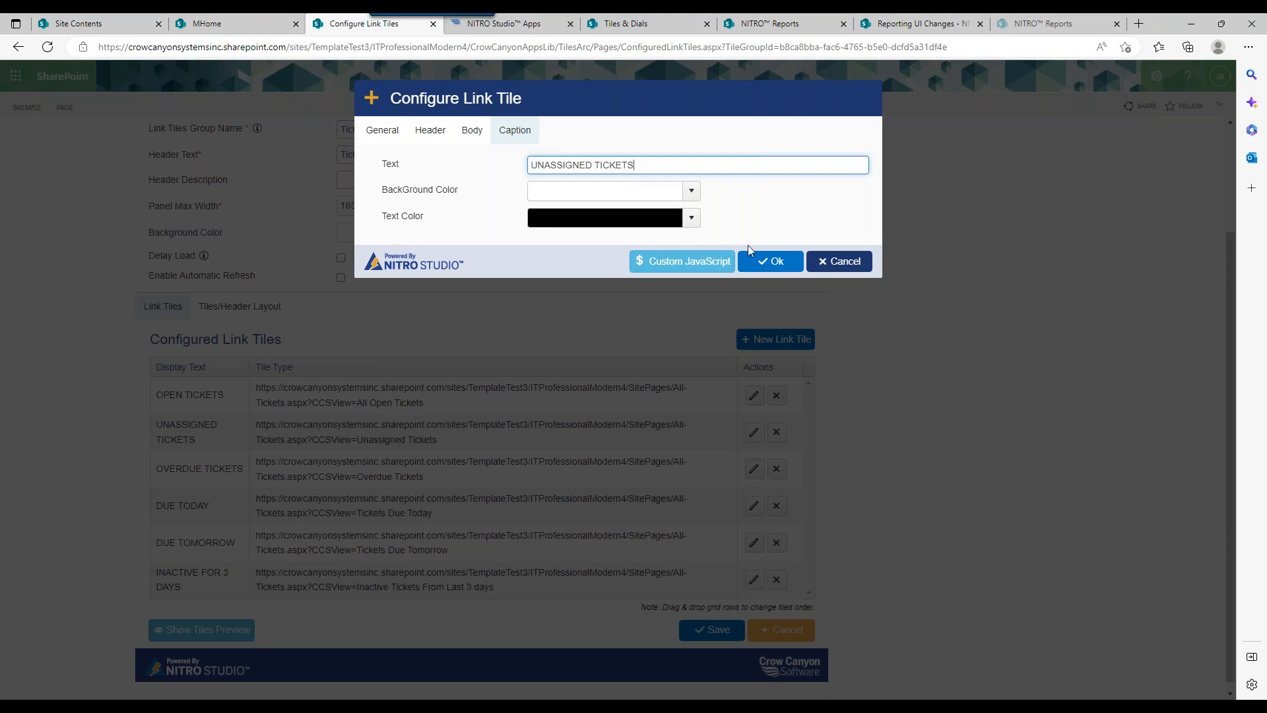
pyautogui.click(771, 261)
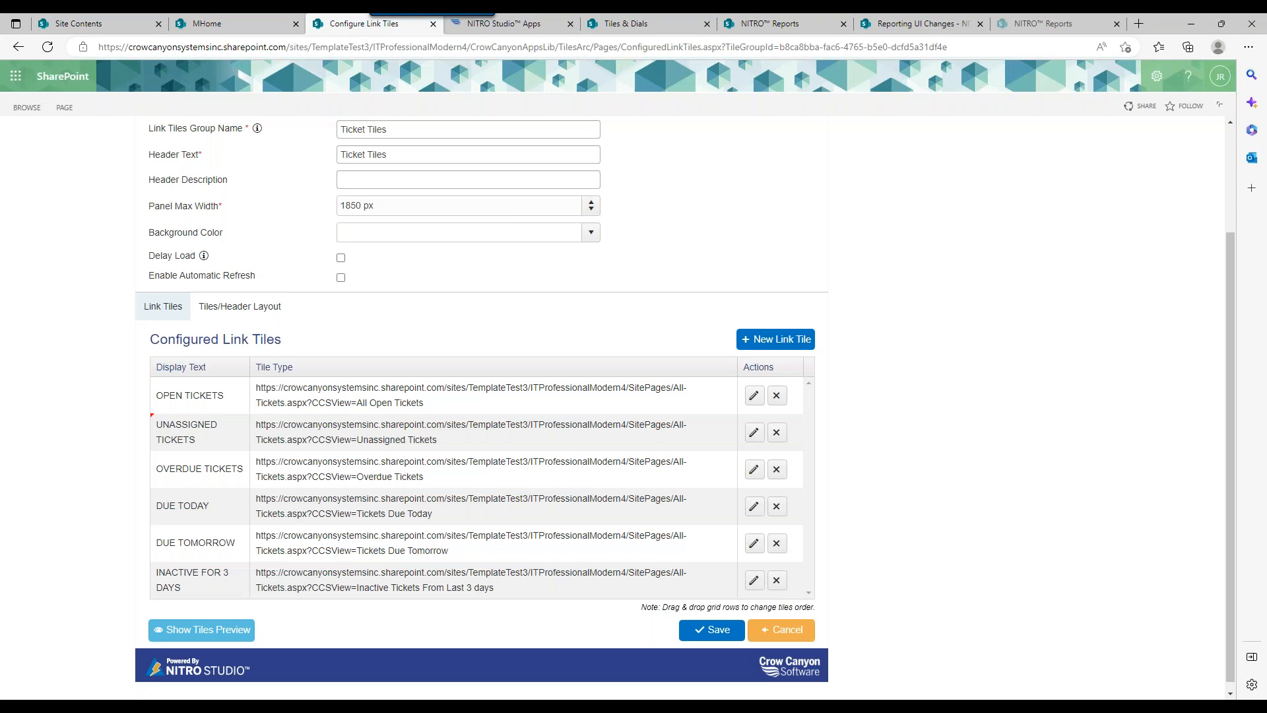
pyautogui.click(198, 630)
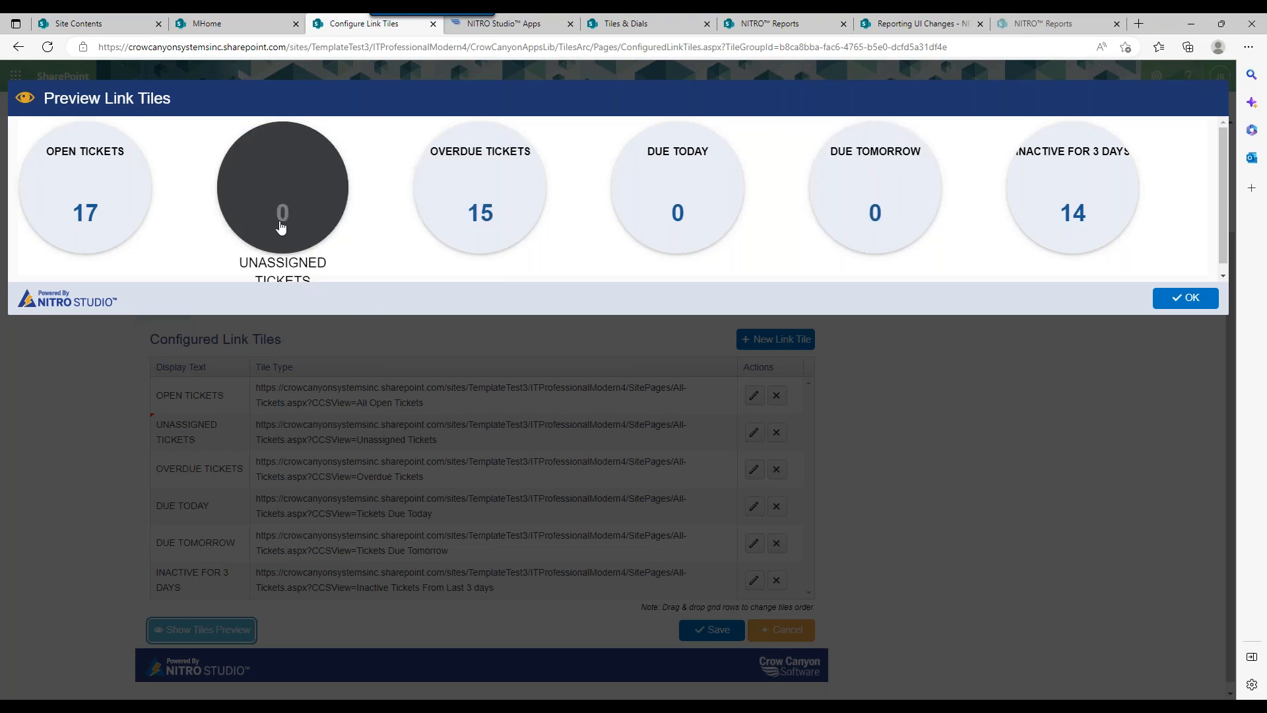
pyautogui.click(1180, 300)
# Step: Set the count alignment of the UNASSIGNED TICKETS tile to Center and Middle, and preview the link tiles
pyautogui.click(254, 306)
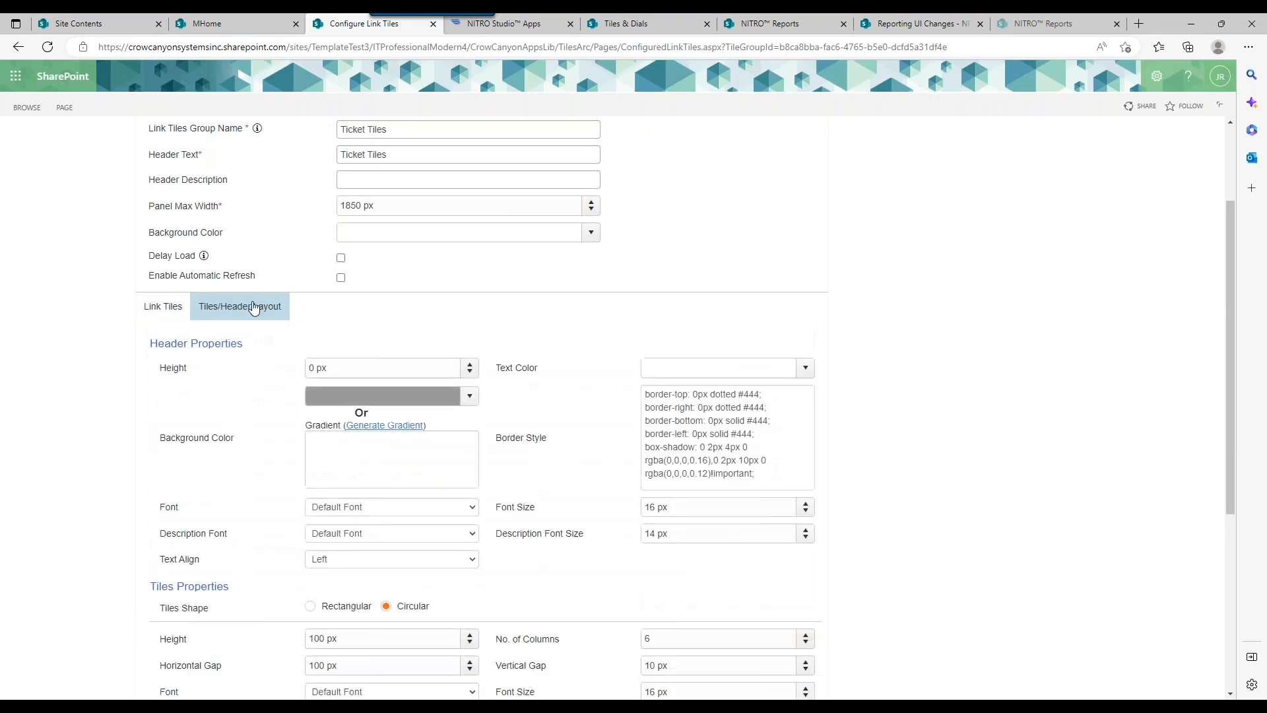
pyautogui.click(173, 310)
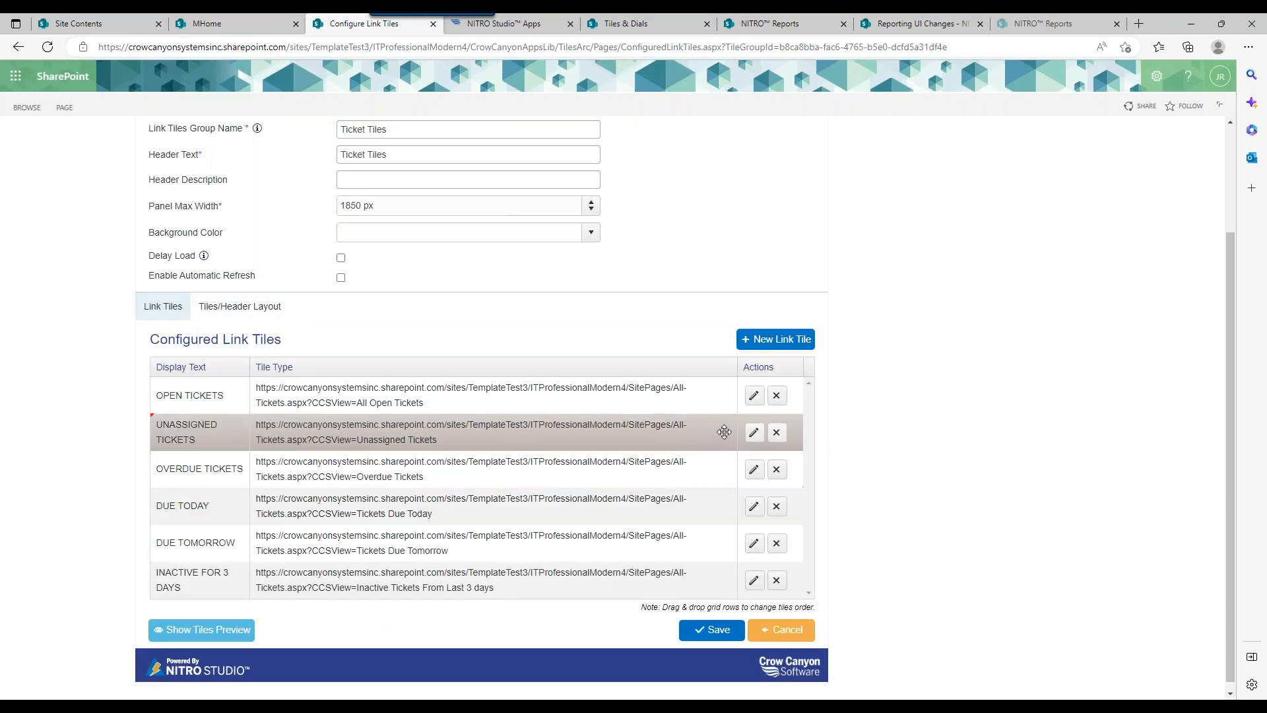
pyautogui.click(754, 433)
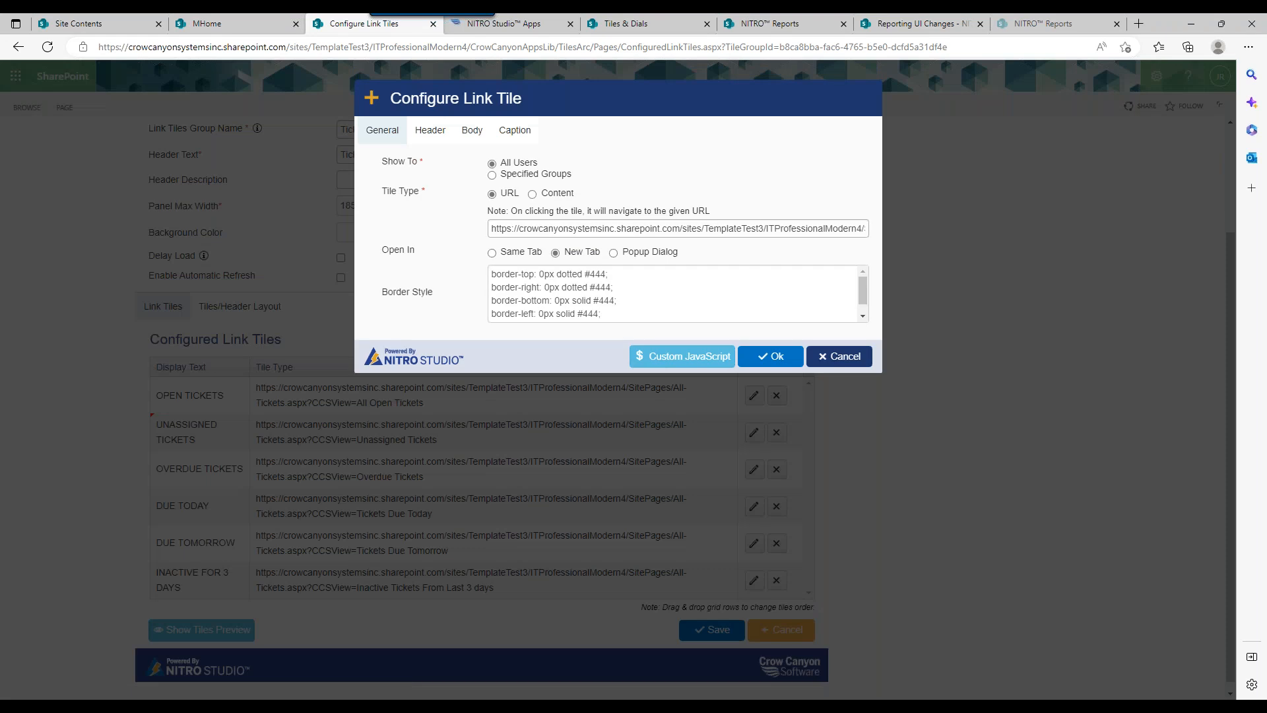
pyautogui.click(472, 132)
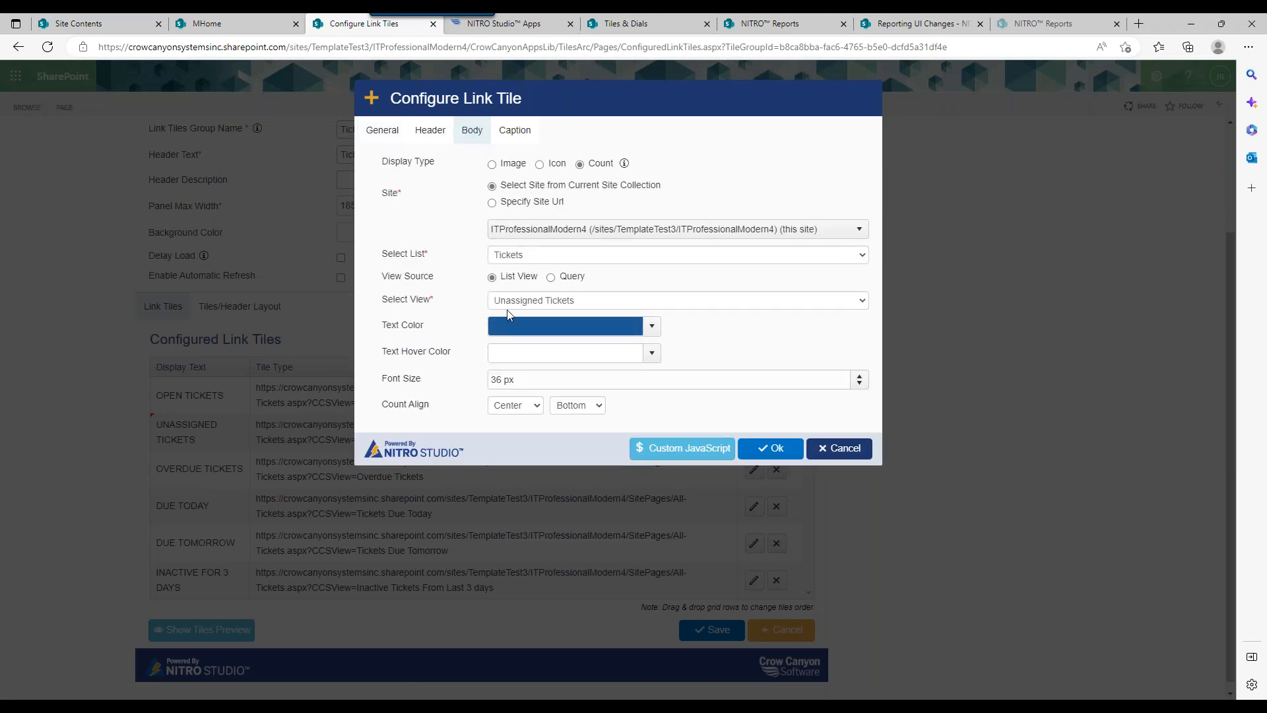
pyautogui.click(515, 405)
pyautogui.click(581, 405)
pyautogui.click(766, 448)
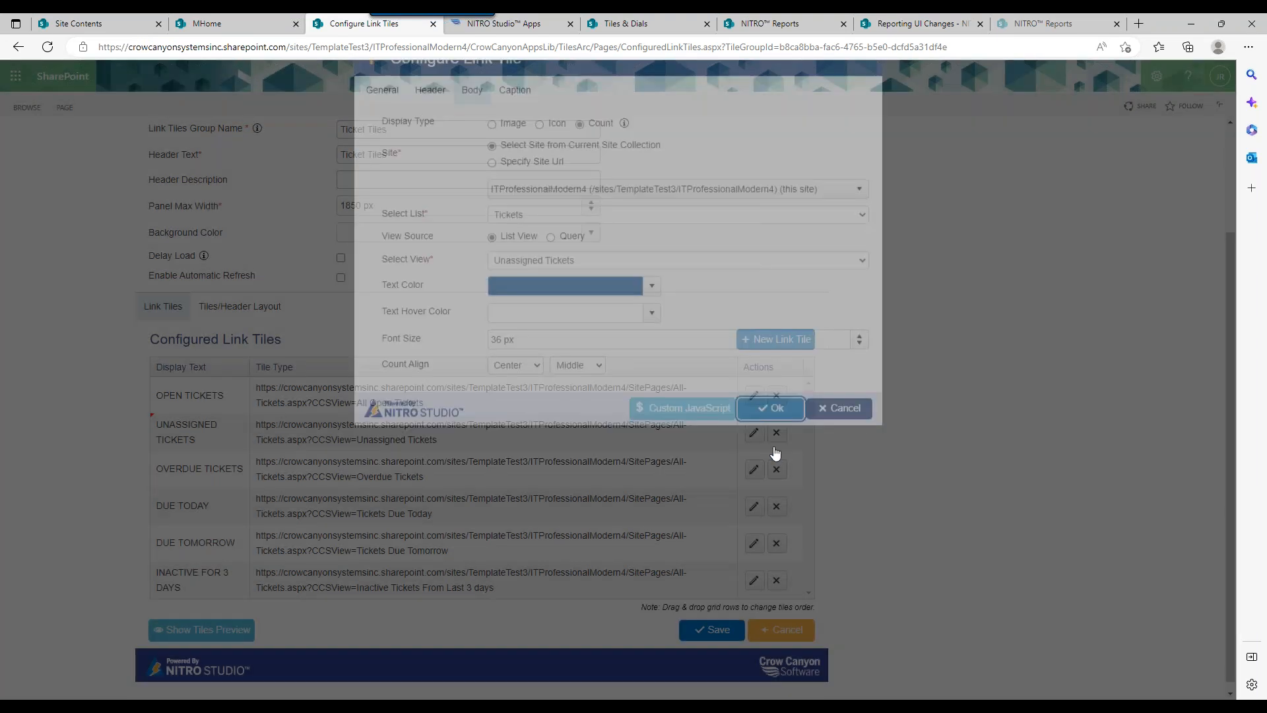
pyautogui.click(201, 630)
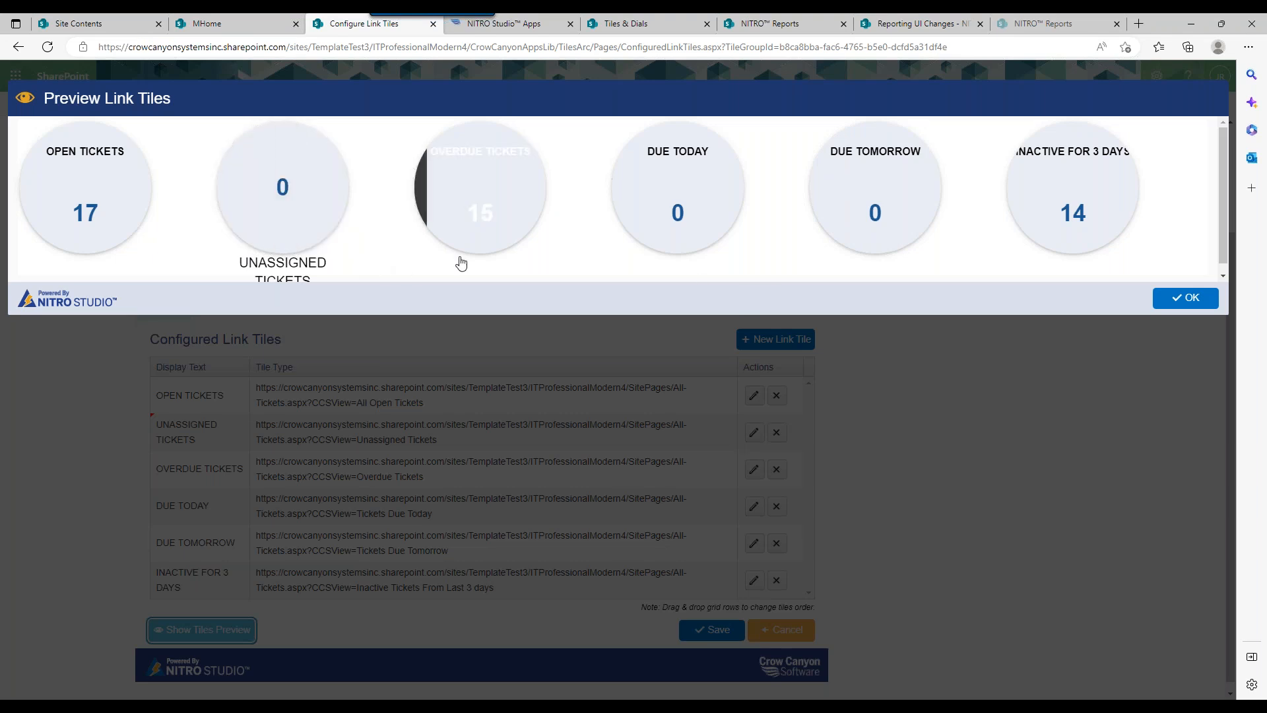
pyautogui.click(1186, 302)
# Step: Edit the OPEN TICKETS tile and copy its header text into the caption text
pyautogui.click(754, 395)
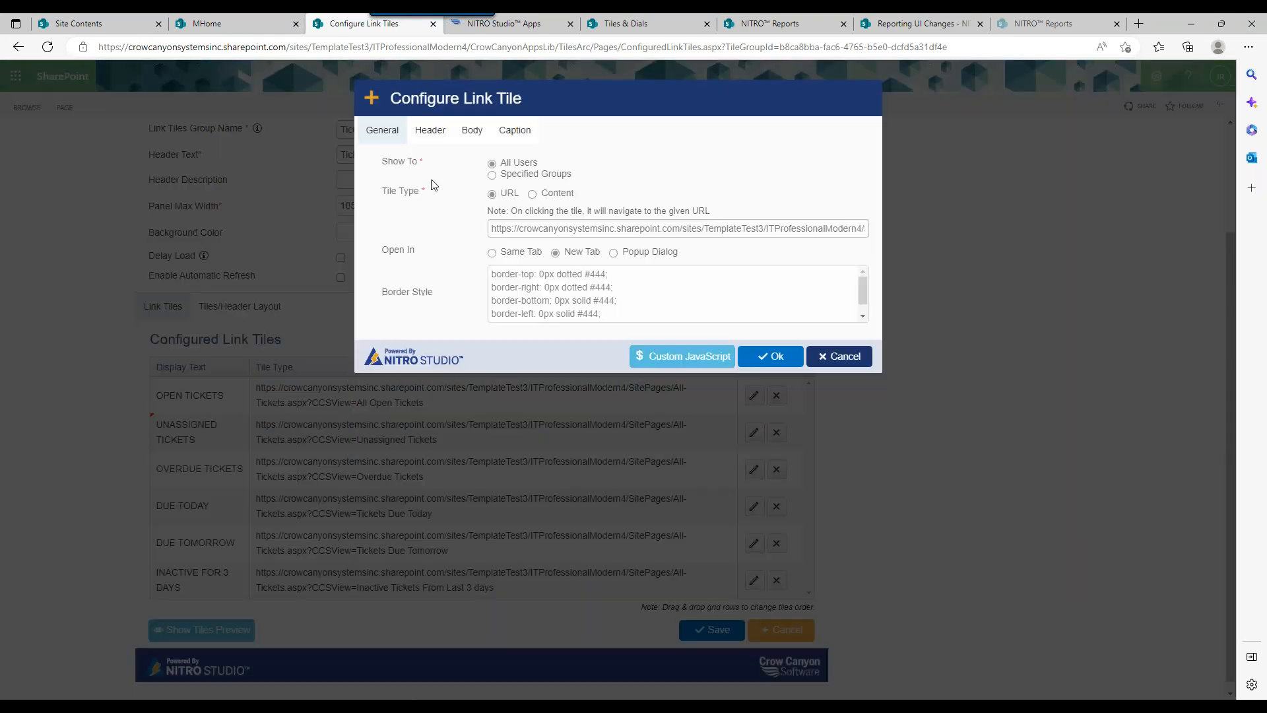
pyautogui.click(430, 131)
pyautogui.tripleClick(513, 163)
pyautogui.hotkey('ctrl', 'c')
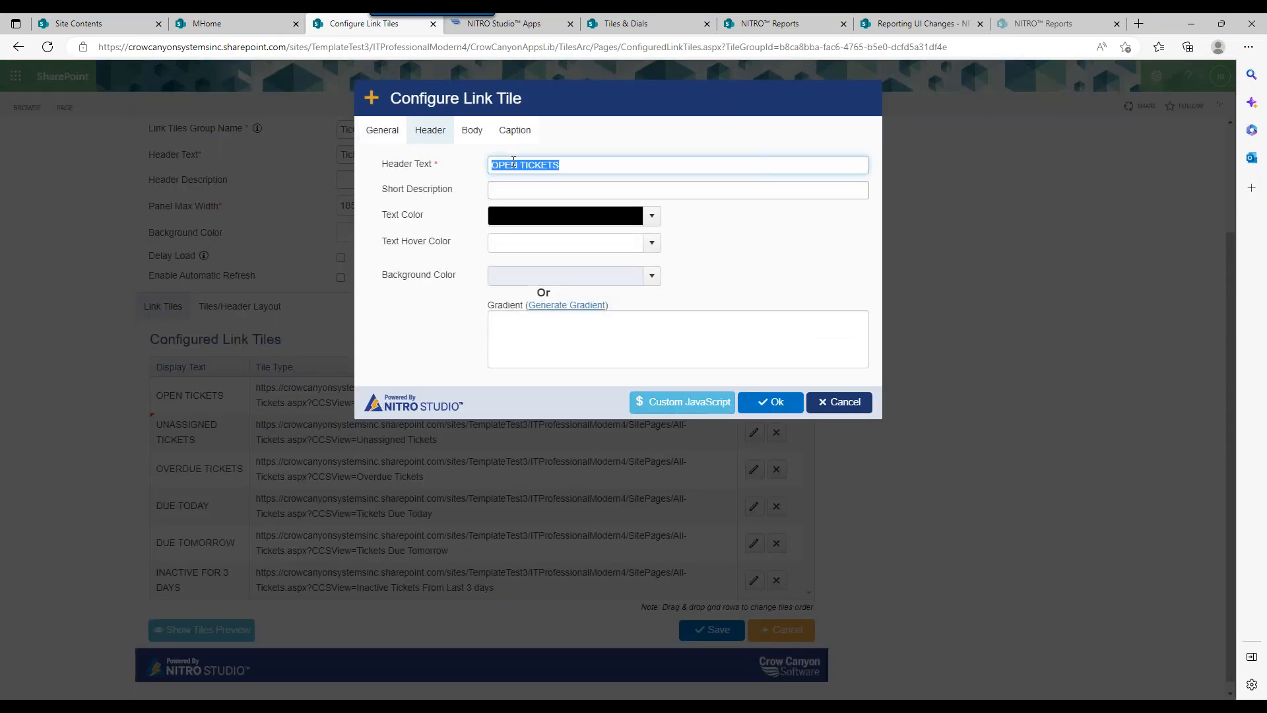
pyautogui.click(528, 132)
pyautogui.click(547, 162)
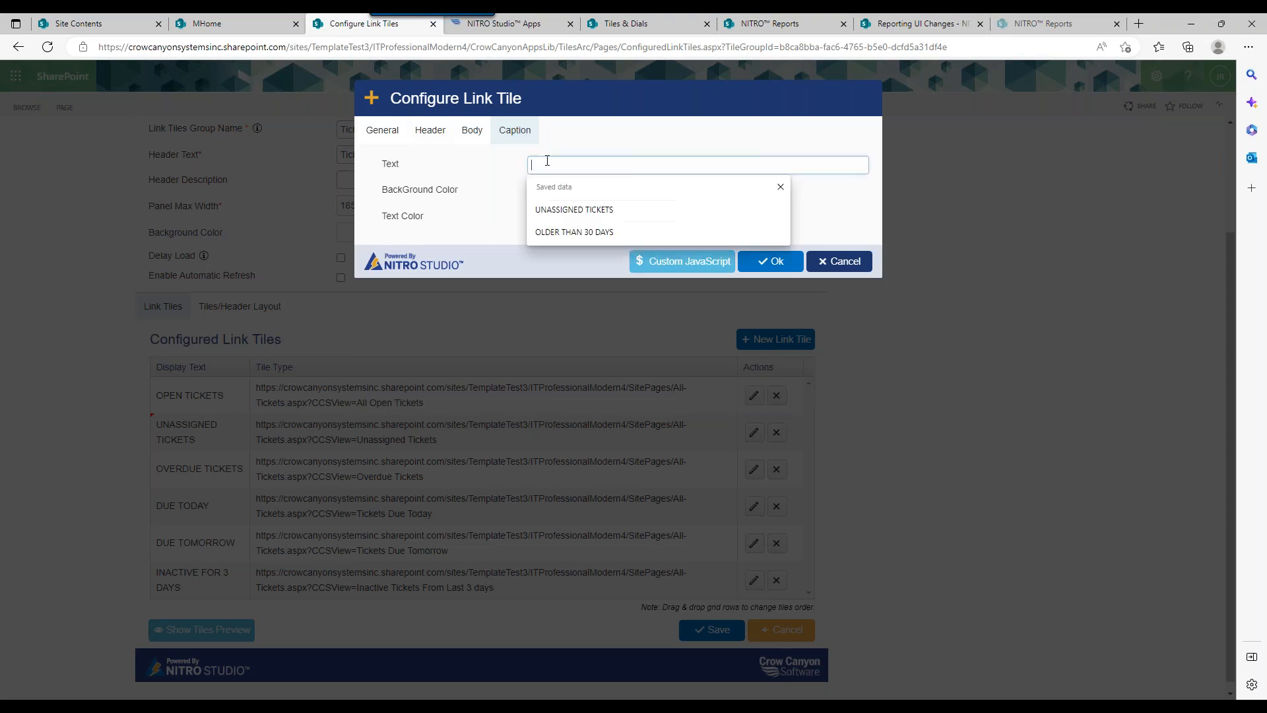
pyautogui.hotkey('ctrl', 'v')
# Step: Set the vertical count alignment of the OPEN TICKETS tile to Middle and save the tile
pyautogui.click(393, 134)
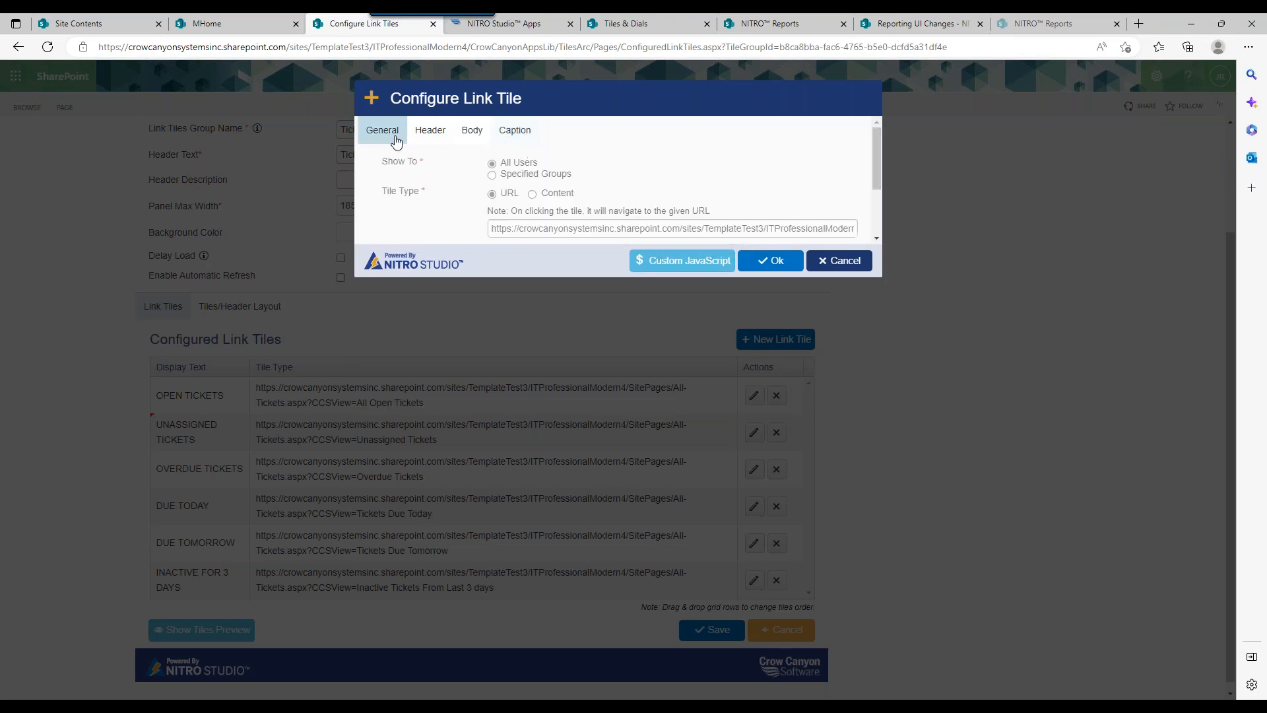
pyautogui.click(444, 133)
pyautogui.click(469, 132)
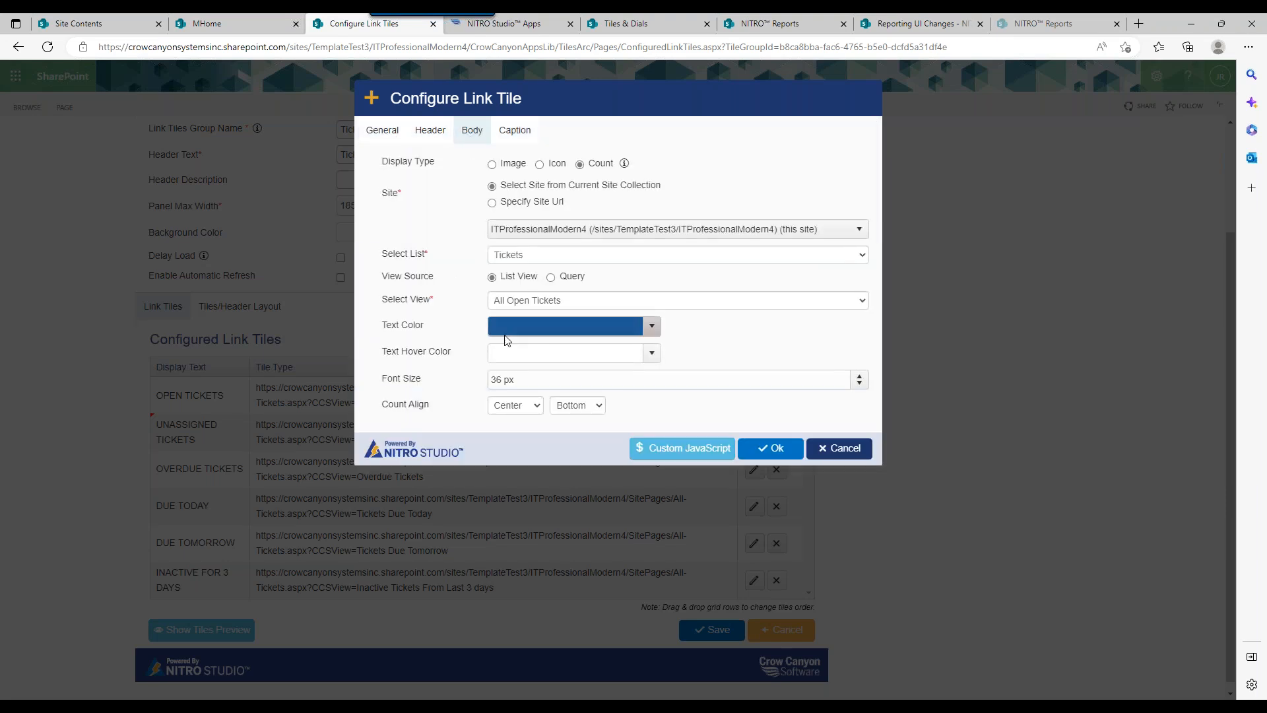
pyautogui.click(589, 405)
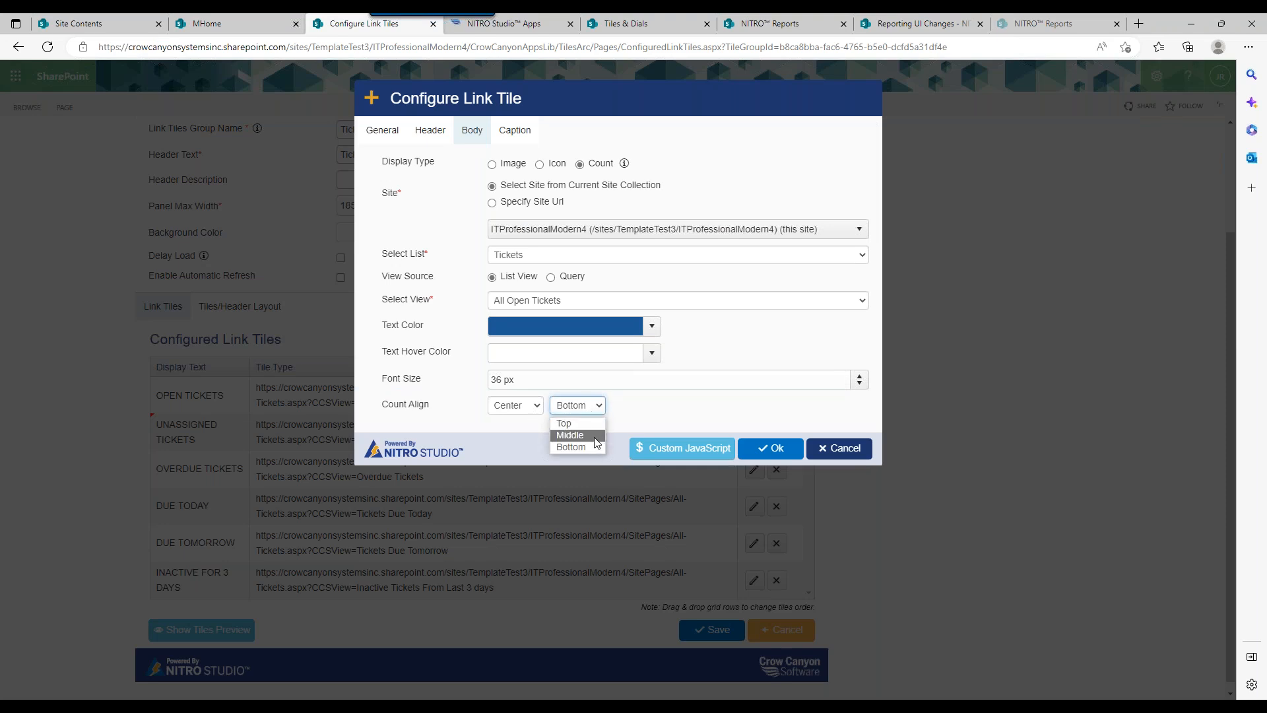
pyautogui.click(584, 432)
pyautogui.click(771, 448)
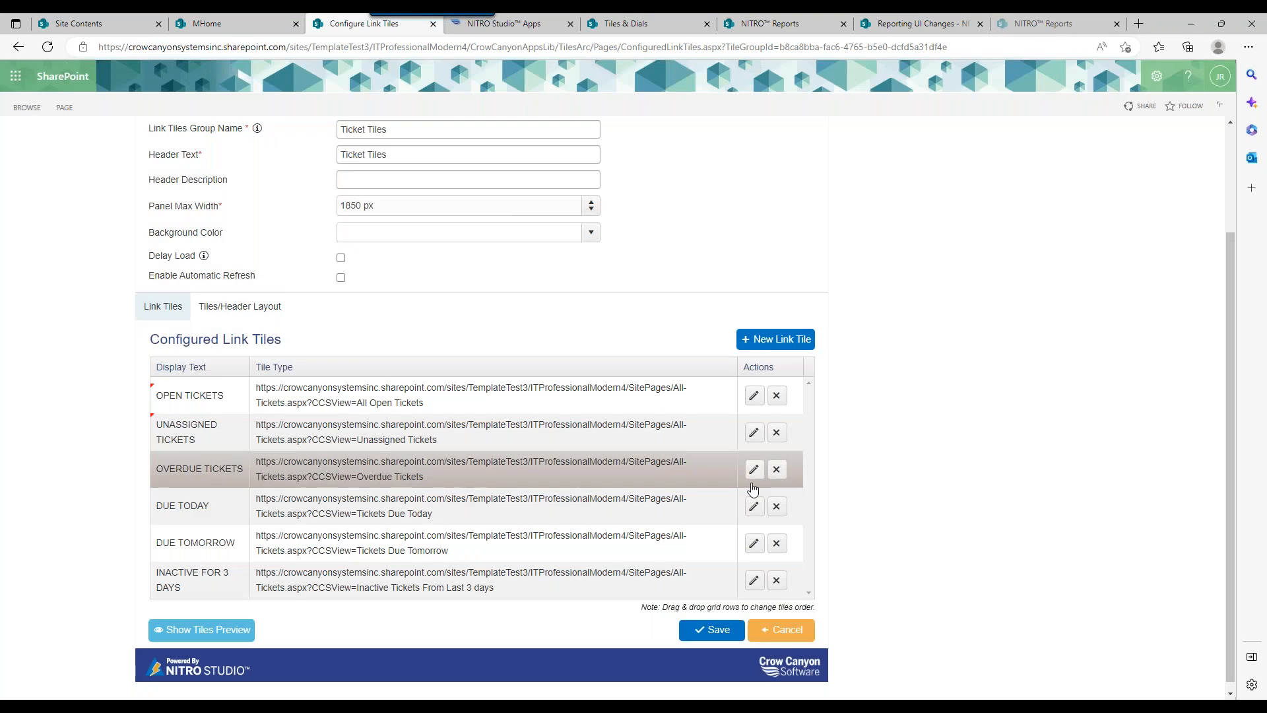
# Step: Edit the OVERDUE TICKETS tile and move its header text into the caption text
pyautogui.click(755, 469)
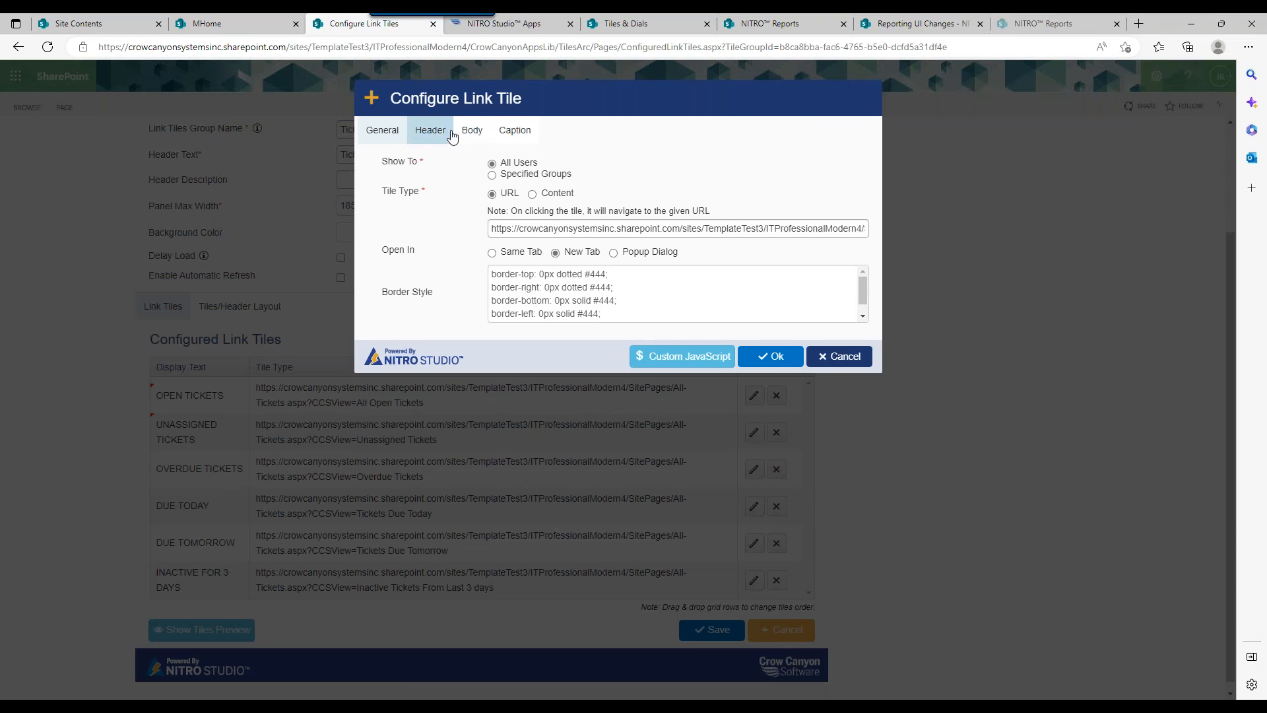
pyautogui.click(441, 143)
pyautogui.tripleClick(496, 165)
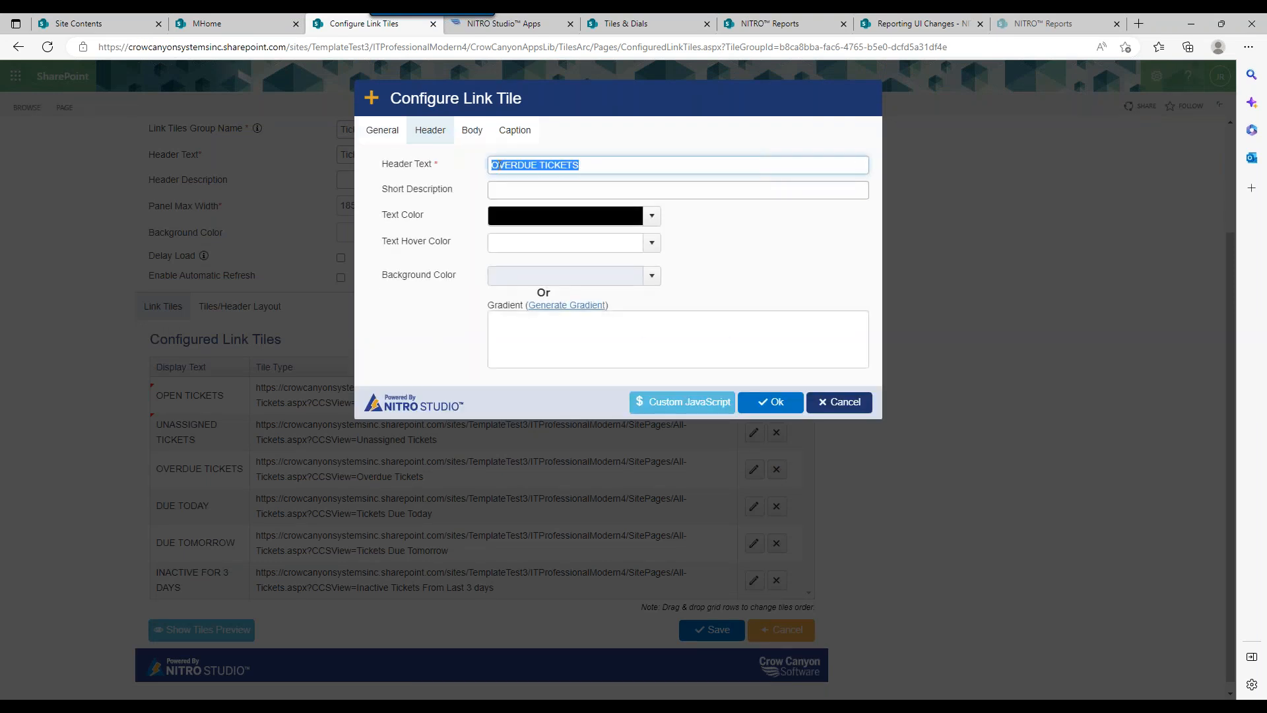
pyautogui.click(514, 132)
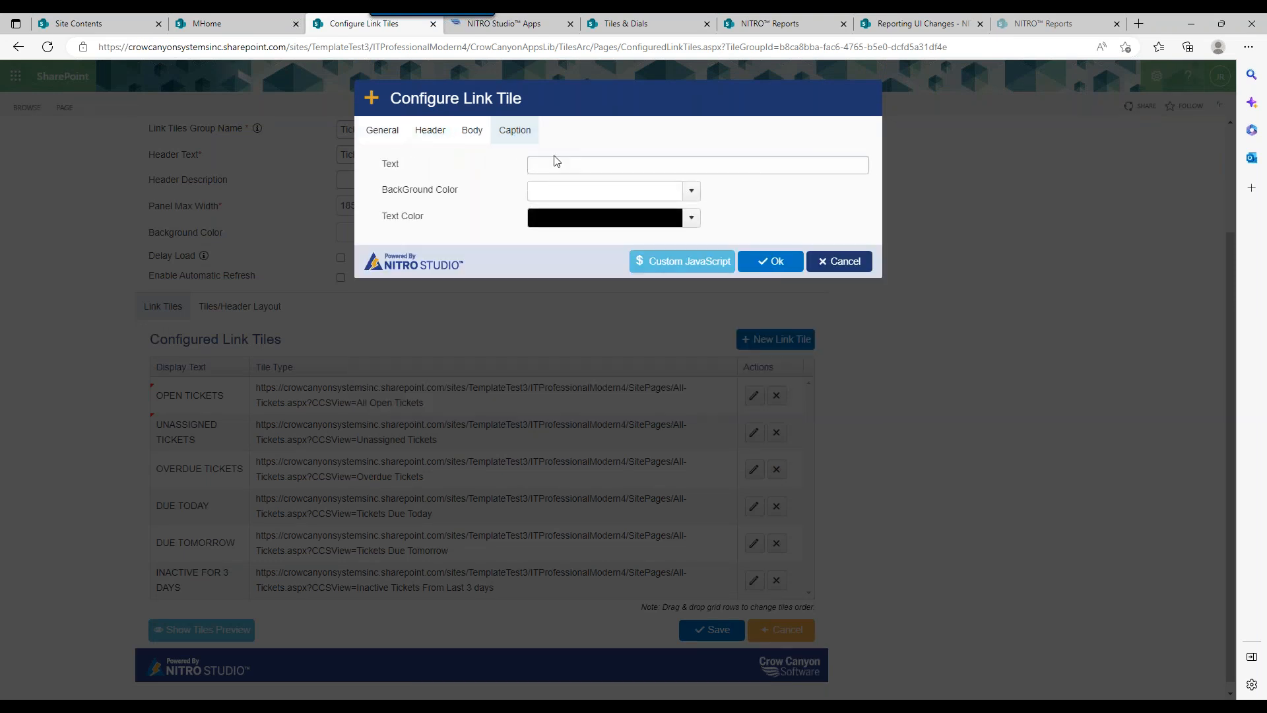
pyautogui.click(555, 163)
pyautogui.click(575, 206)
# Step: Set the vertical count alignment of the OVERDUE TICKETS tile to Middle and save the tile
pyautogui.click(467, 133)
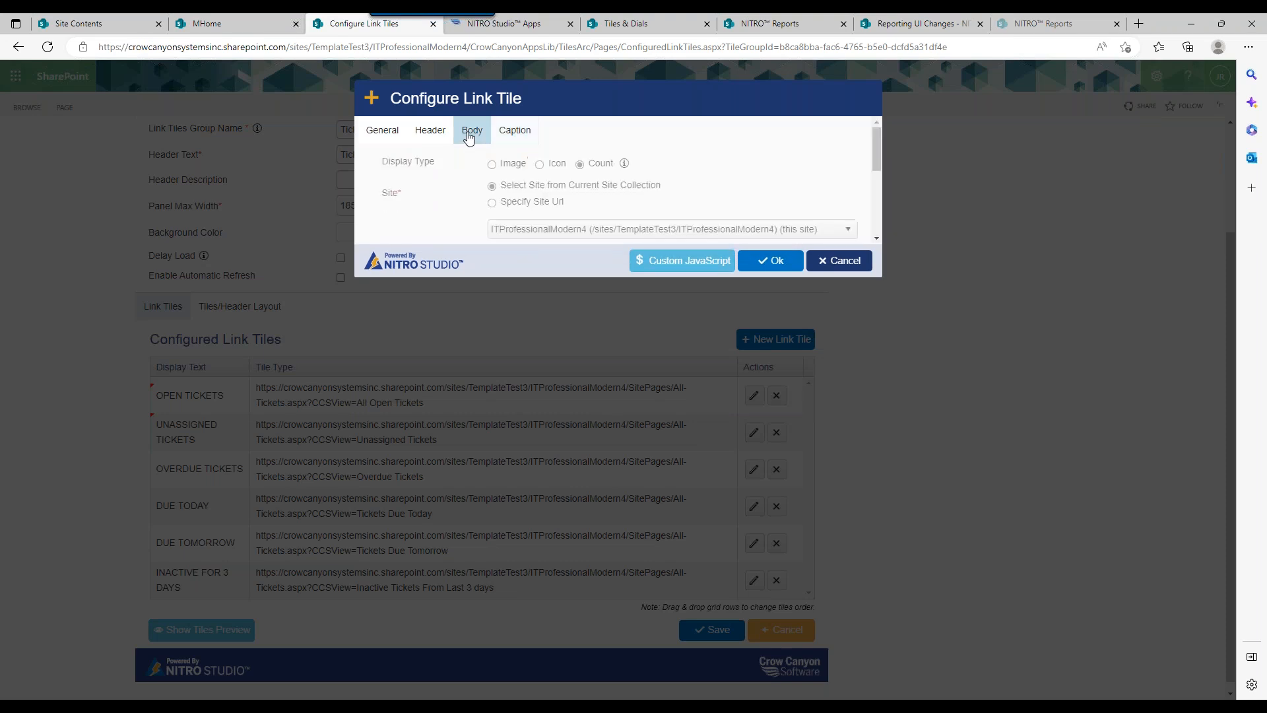
pyautogui.click(595, 406)
pyautogui.click(589, 437)
pyautogui.click(757, 447)
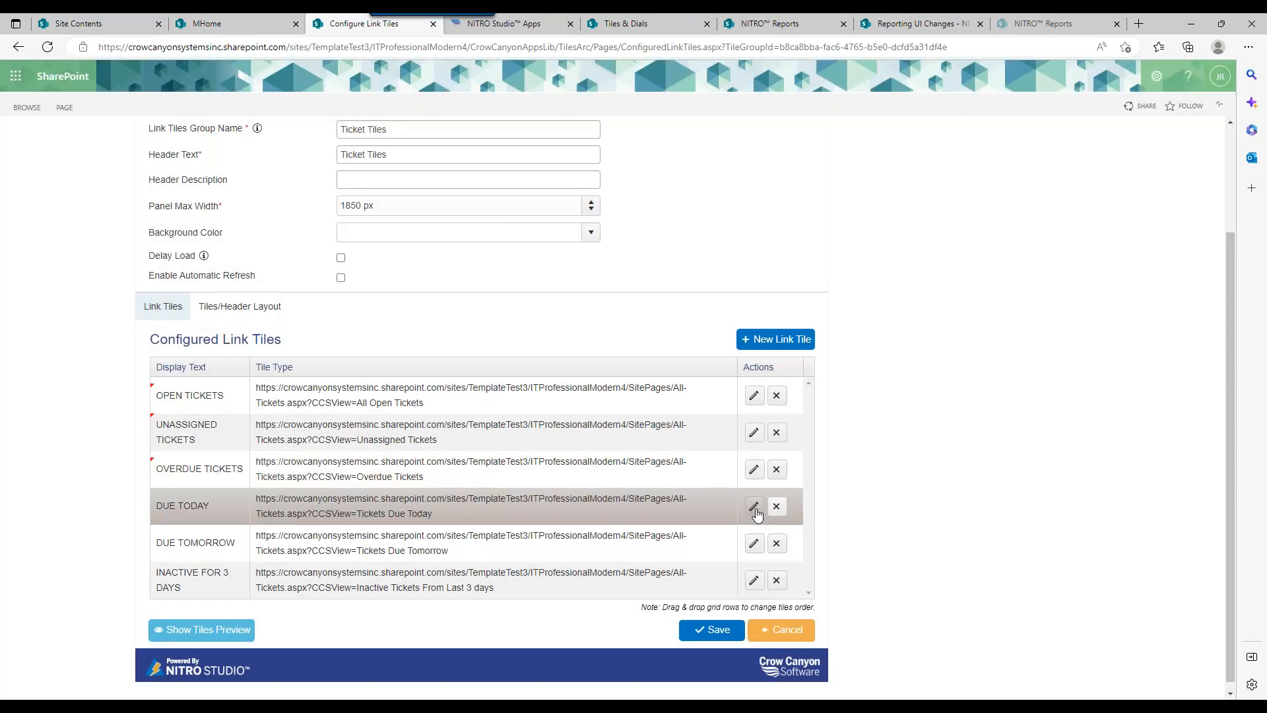
# Step: Edit the DUE TODAY tile and move its header text into the caption text
pyautogui.click(755, 507)
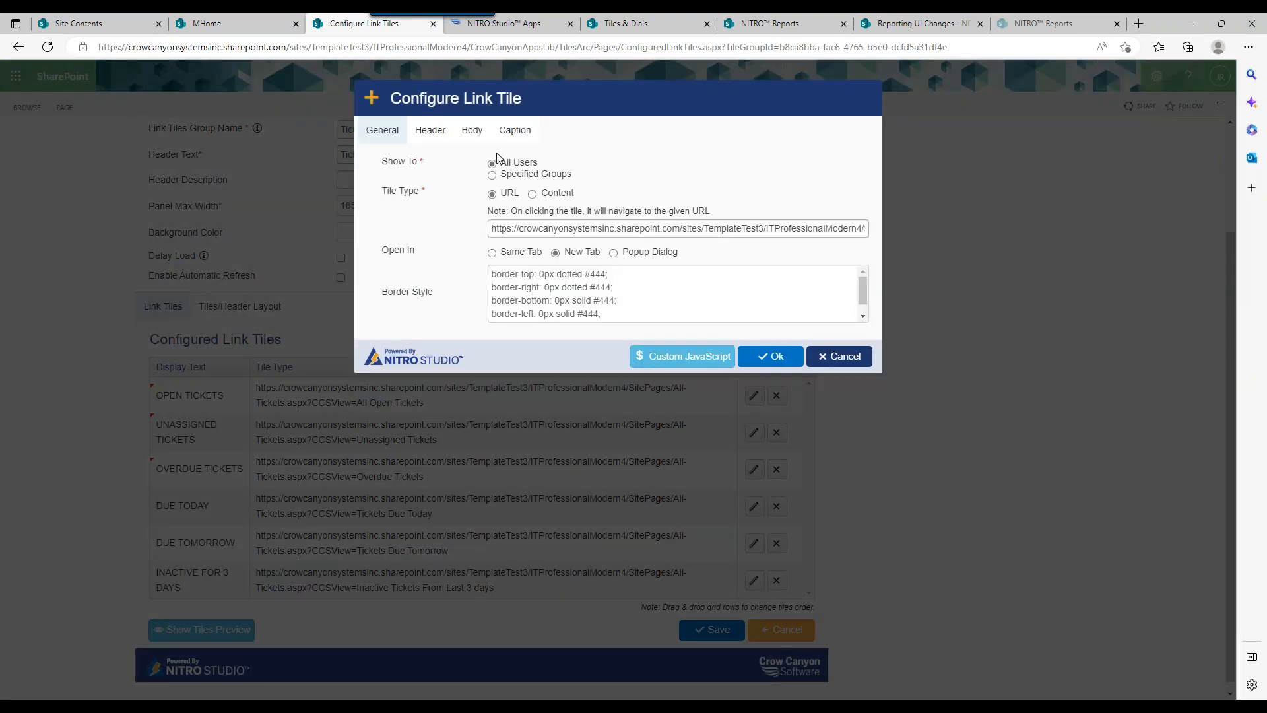
pyautogui.click(430, 130)
pyautogui.doubleClick(541, 166)
pyautogui.tripleClick(542, 166)
pyautogui.hotkey('ctrl', 'x')
pyautogui.click(515, 130)
pyautogui.click(618, 164)
pyautogui.hotkey('ctrl', 'v')
# Step: Set the vertical count alignment of the DUE TODAY tile to Top, save it, and preview the link tiles
pyautogui.click(477, 137)
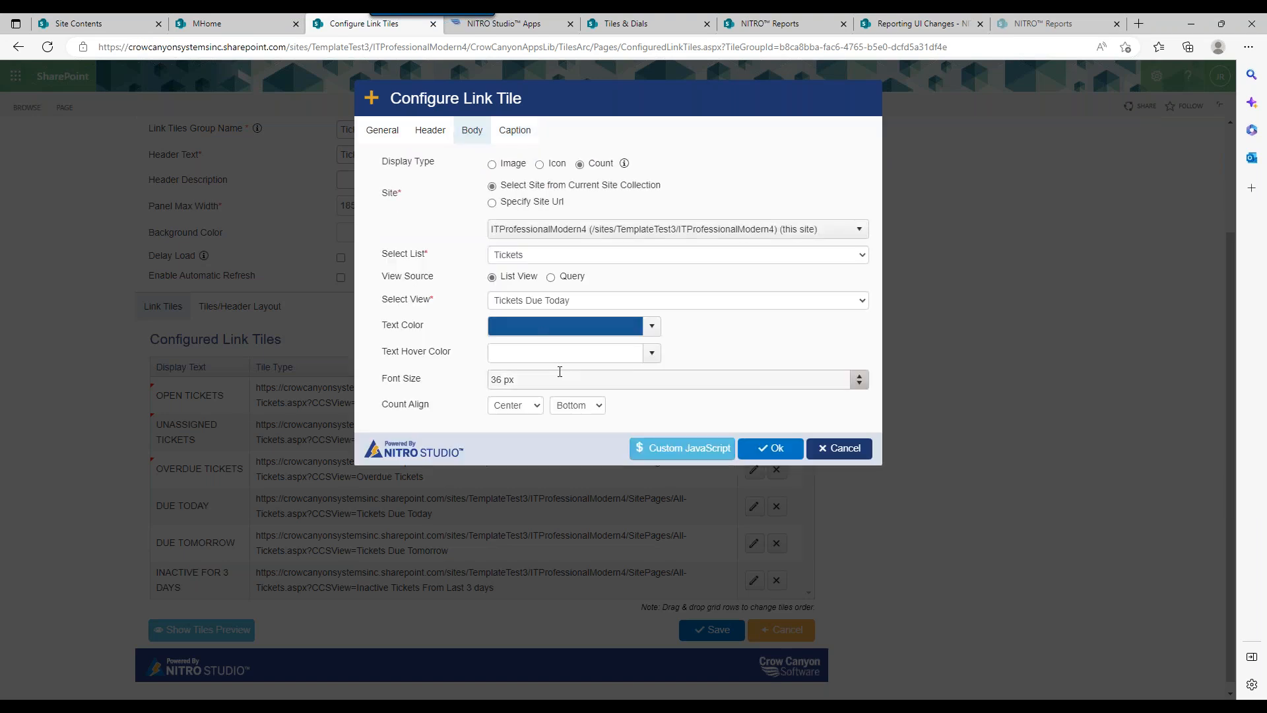
pyautogui.click(578, 405)
pyautogui.click(562, 423)
pyautogui.click(779, 451)
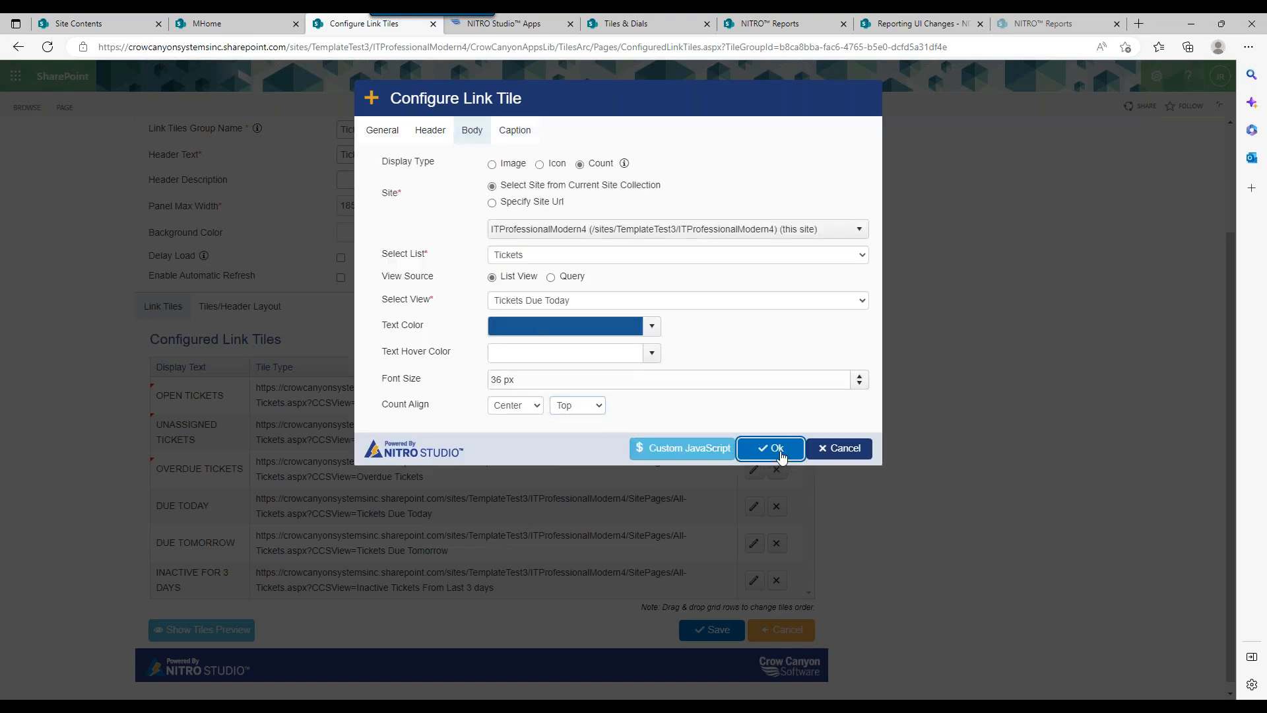
pyautogui.click(210, 630)
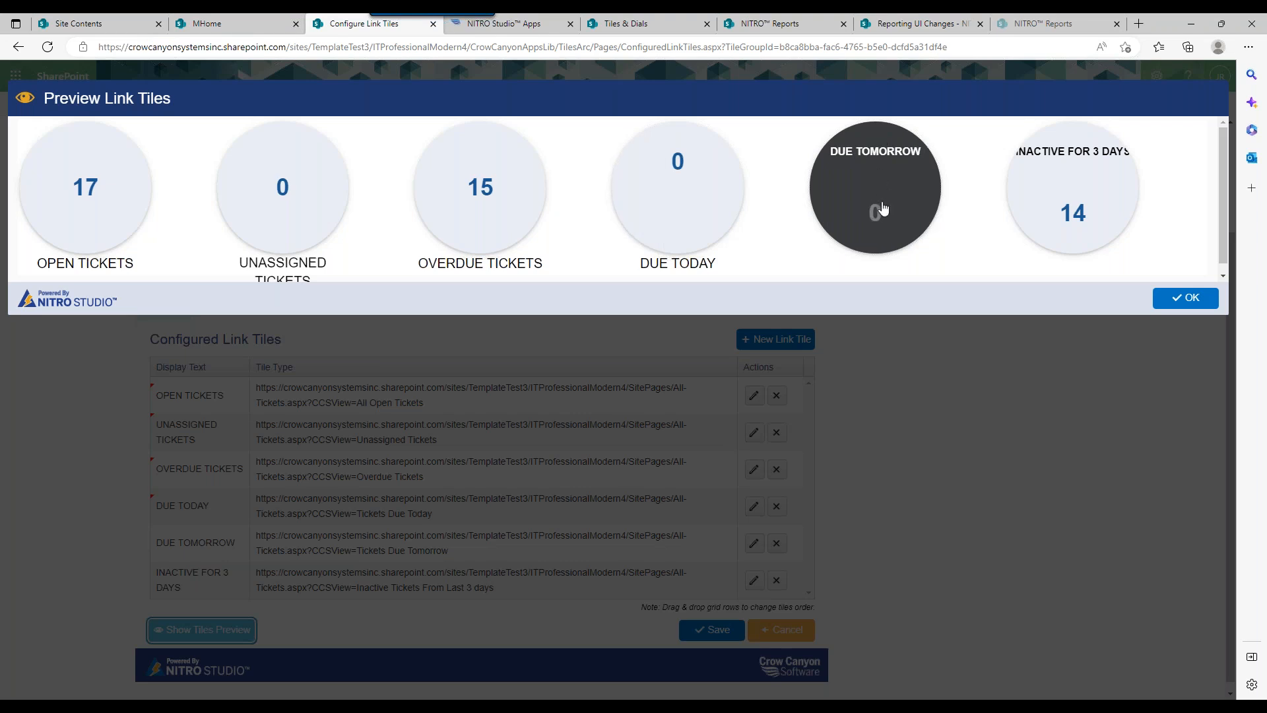
pyautogui.click(781, 255)
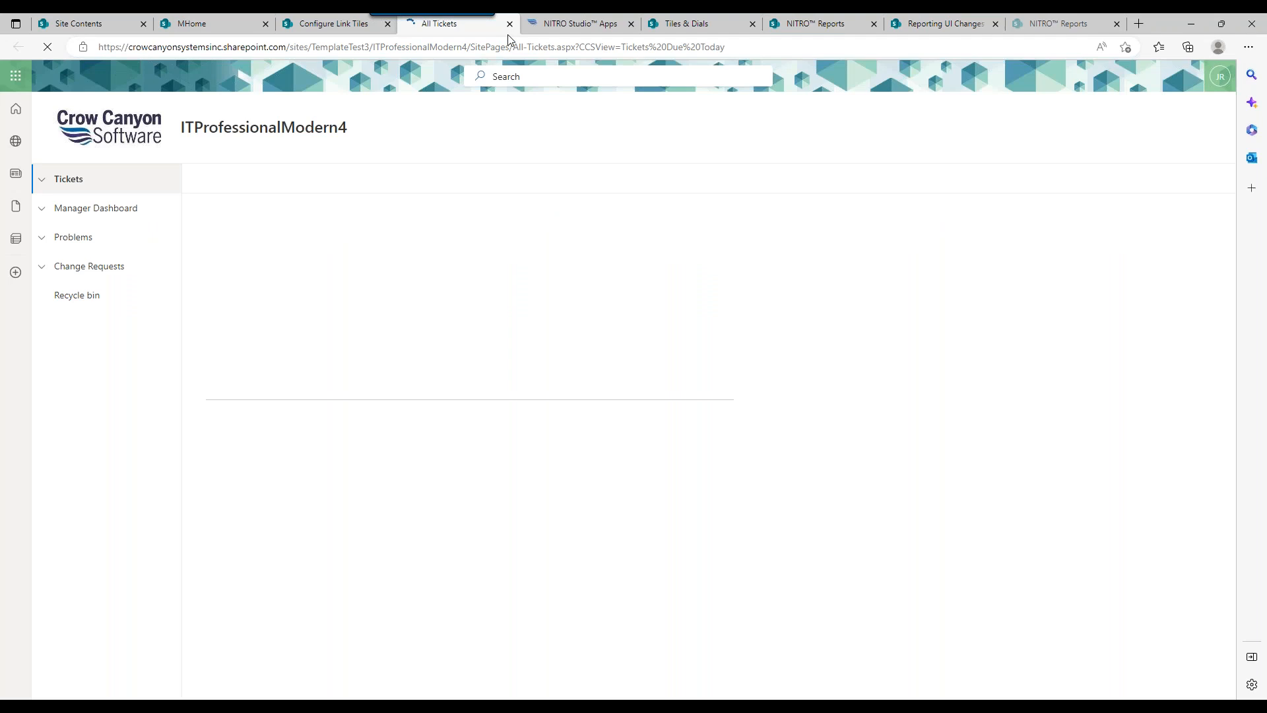
pyautogui.hotkey('ctrl', 'w')
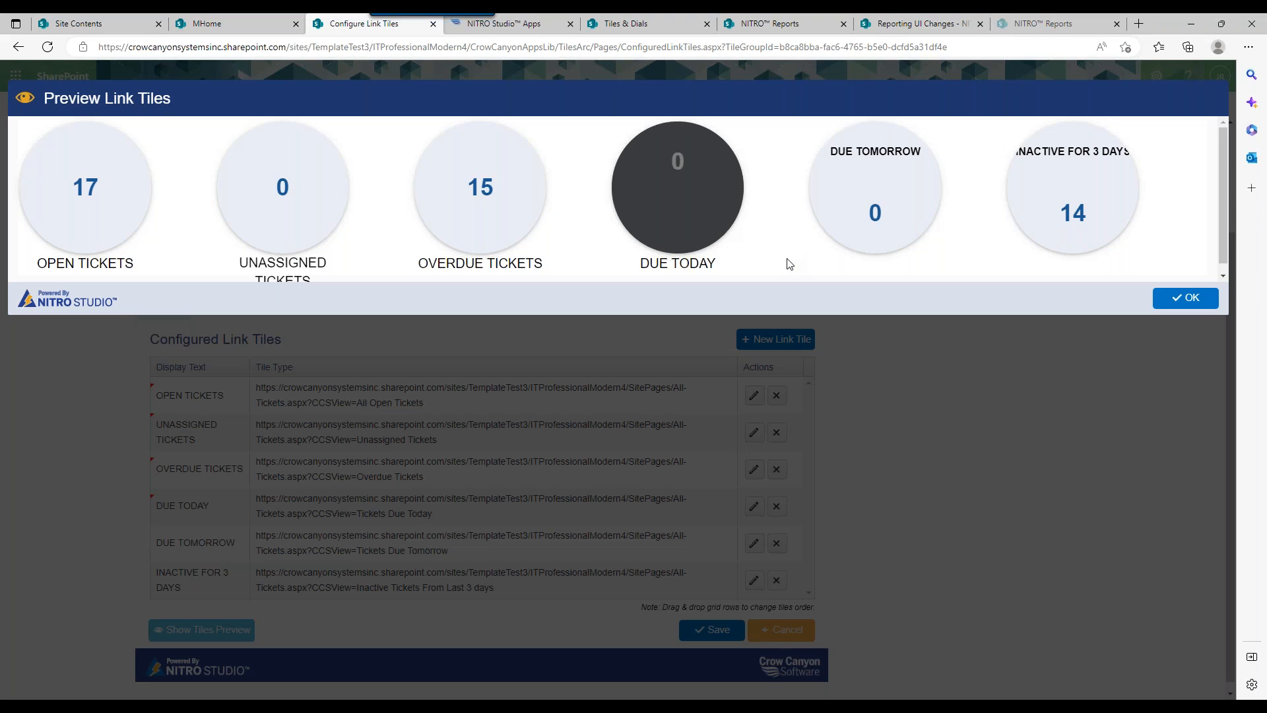
pyautogui.click(1186, 298)
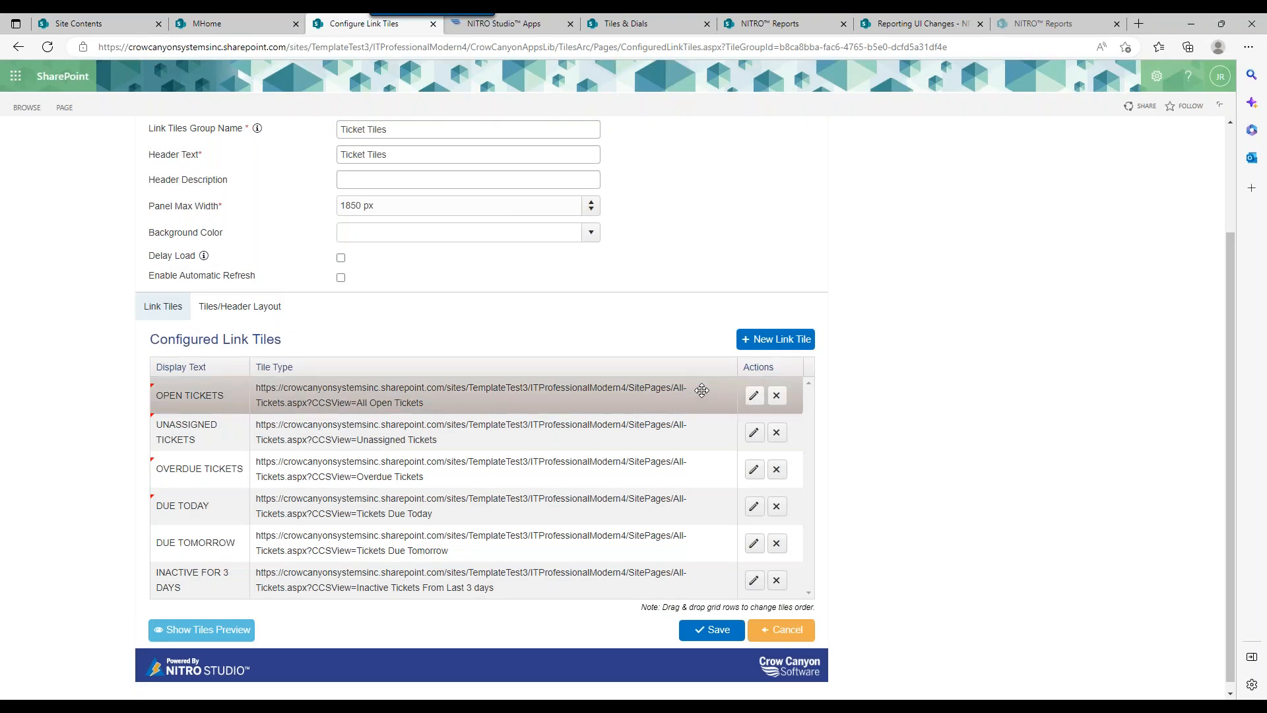
# Step: Edit the OPEN TICKETS tile and change its header background color to a bright blue
pyautogui.click(755, 395)
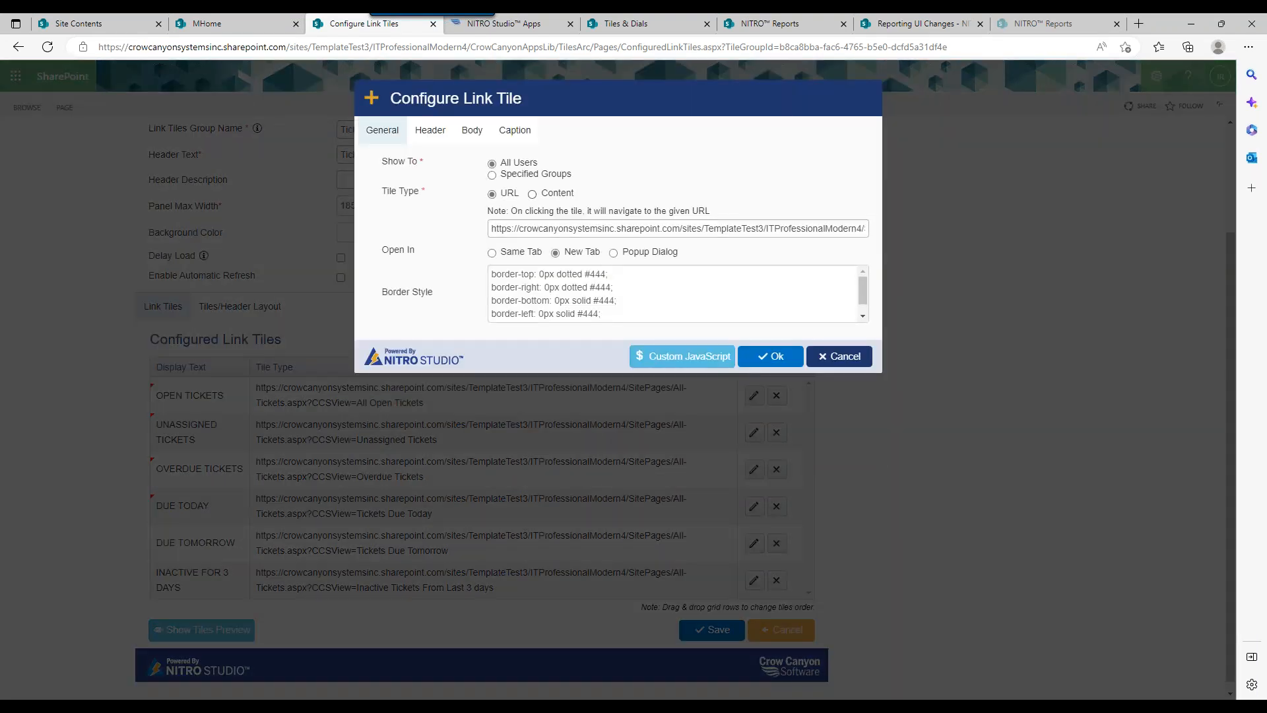
pyautogui.click(431, 132)
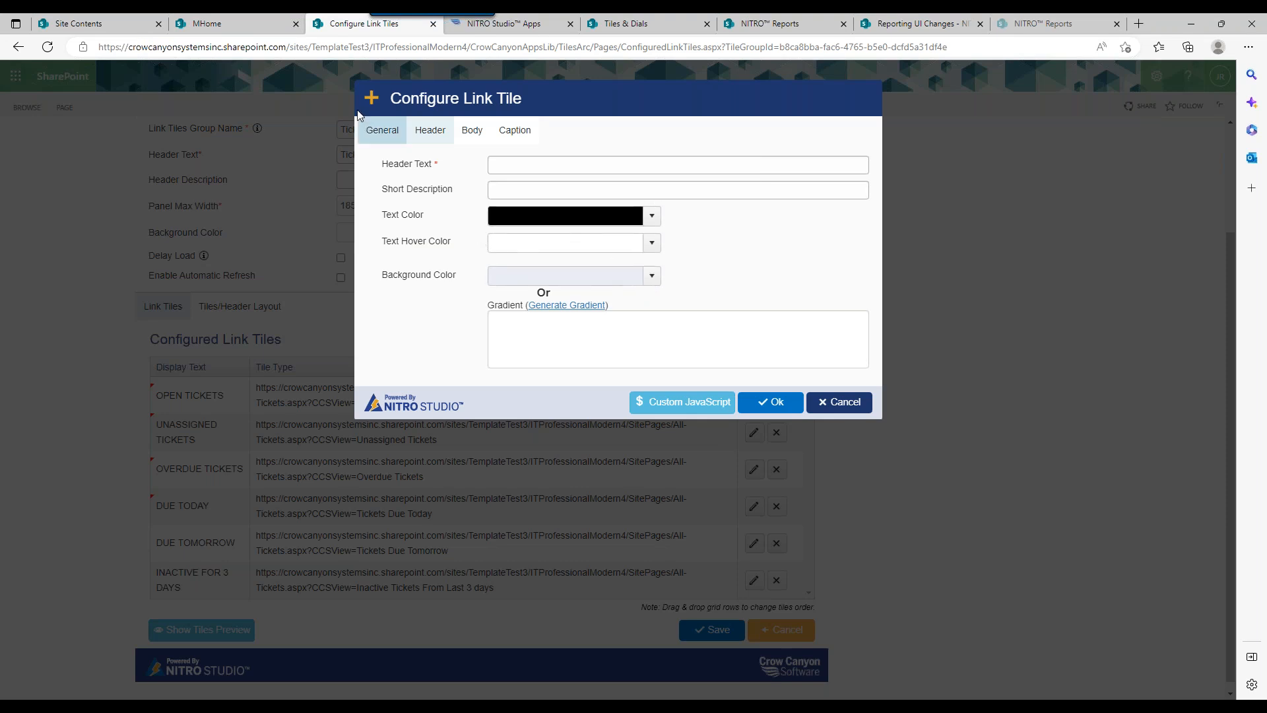
pyautogui.click(243, 26)
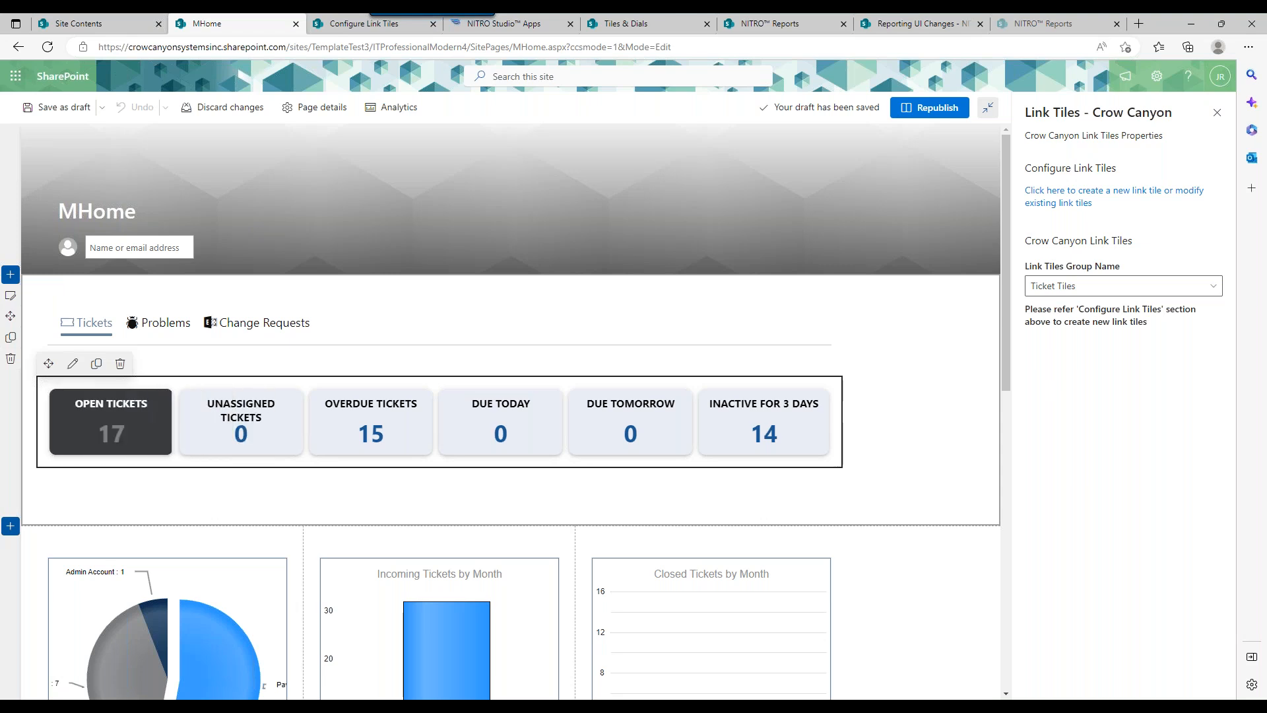
pyautogui.click(339, 27)
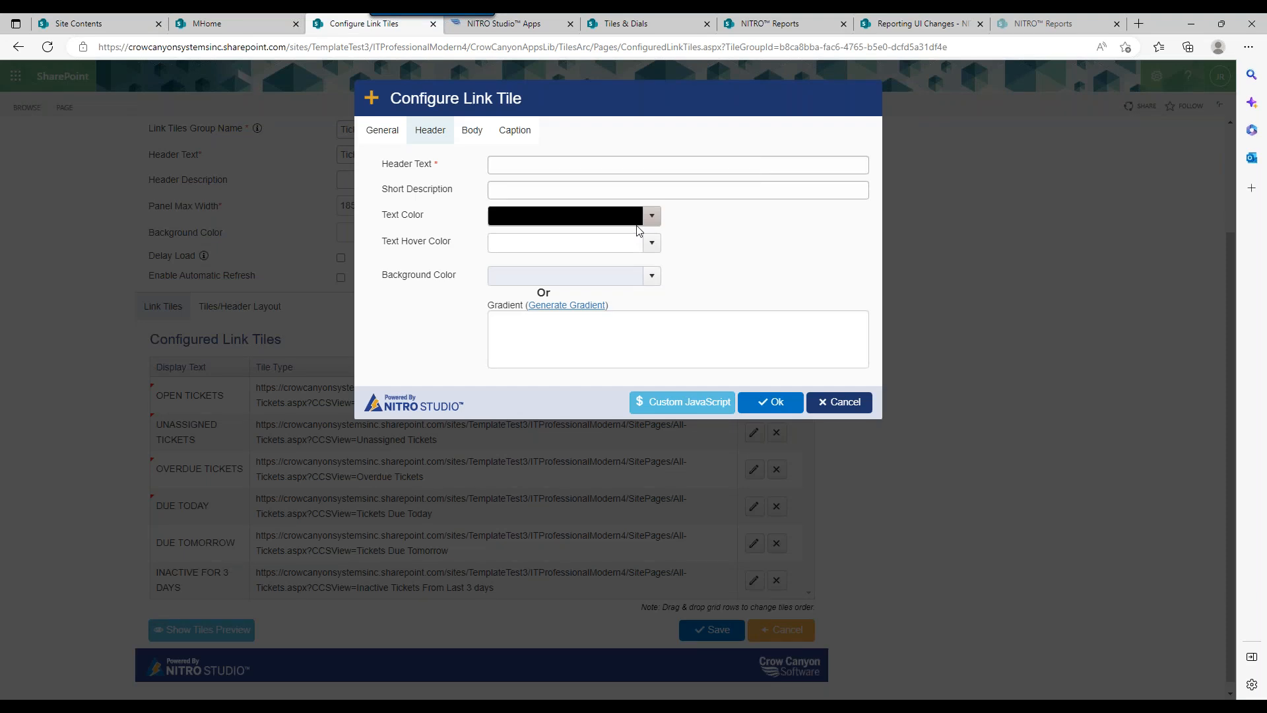
pyautogui.click(653, 276)
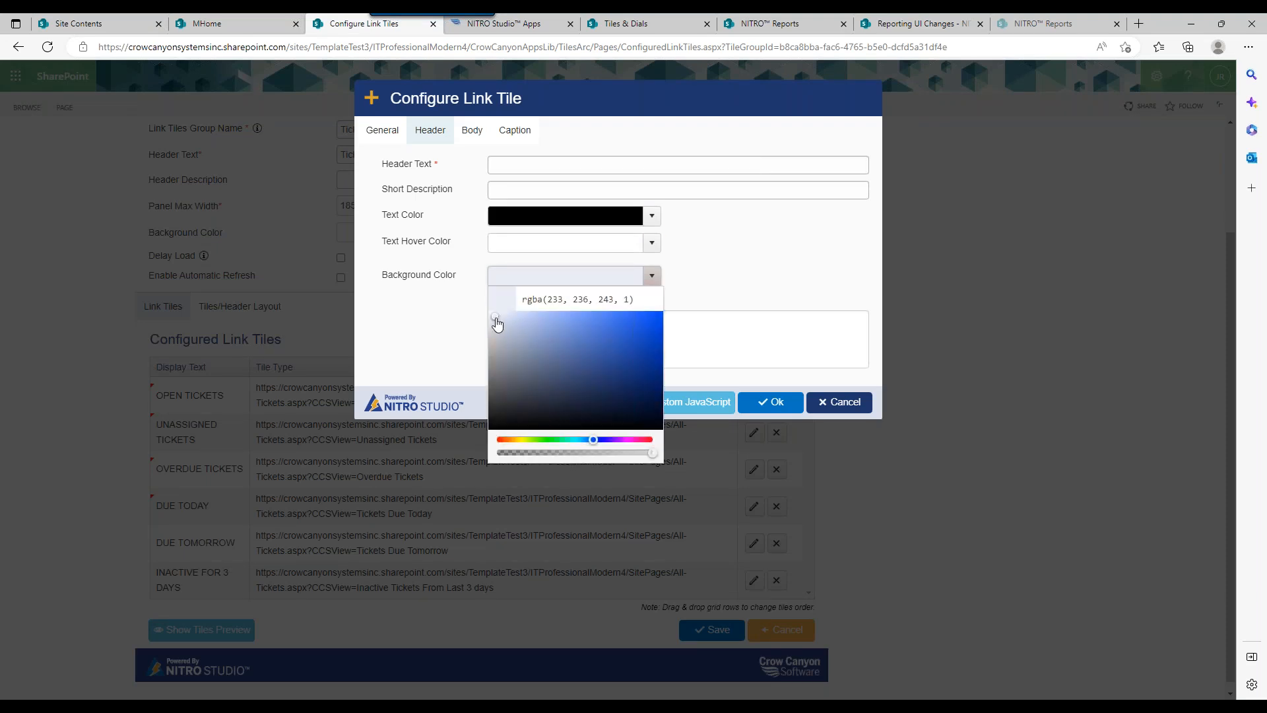
pyautogui.click(600, 440)
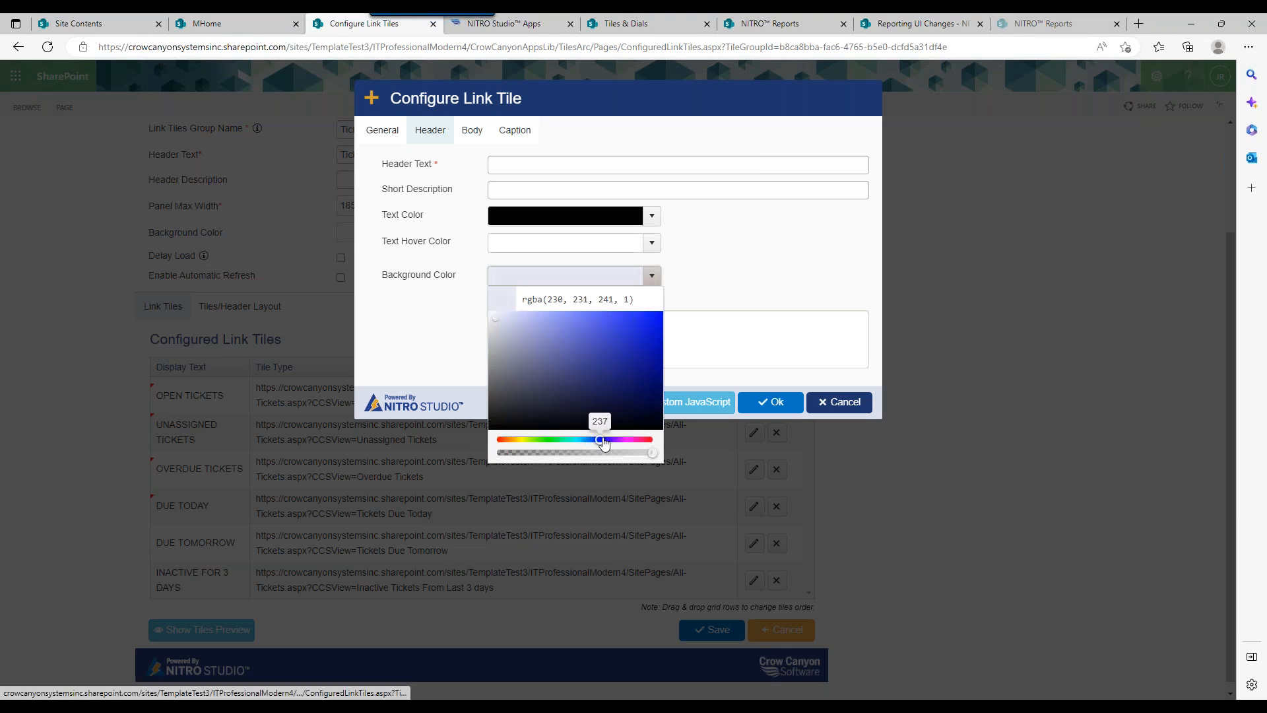
pyautogui.click(585, 317)
pyautogui.moveTo(585, 317); pyautogui.dragTo(609, 312)
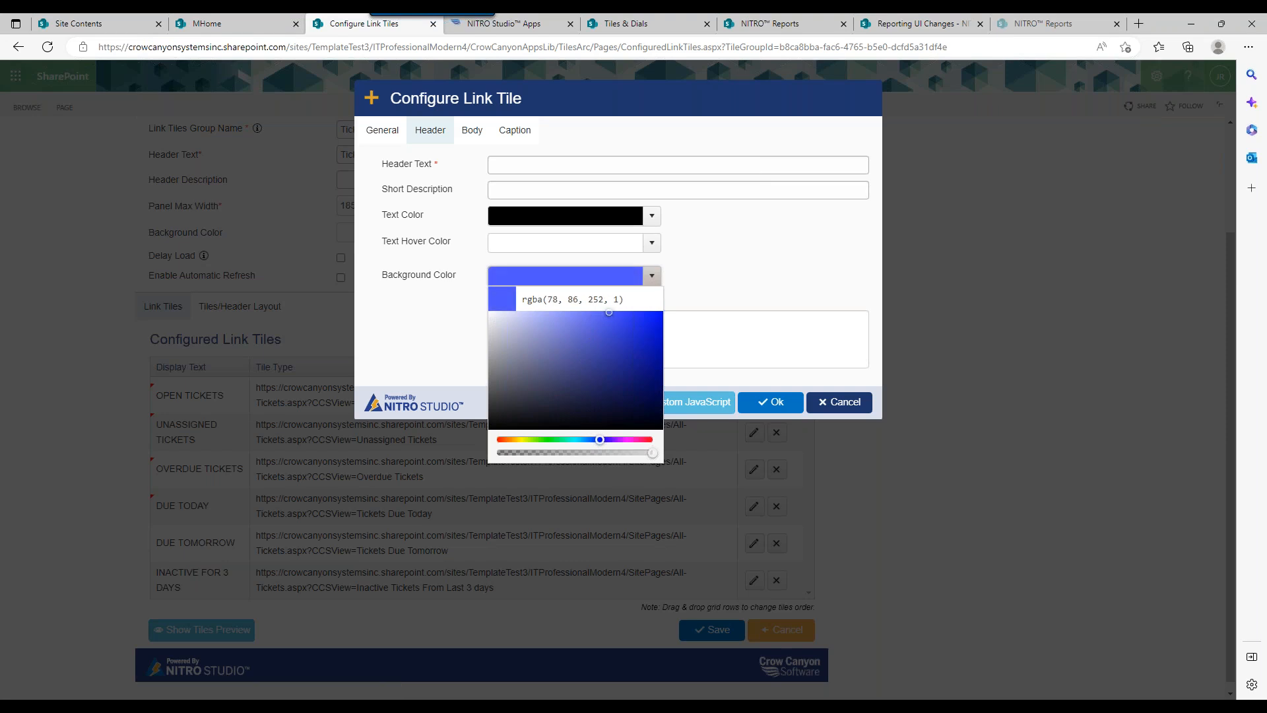
pyautogui.click(691, 280)
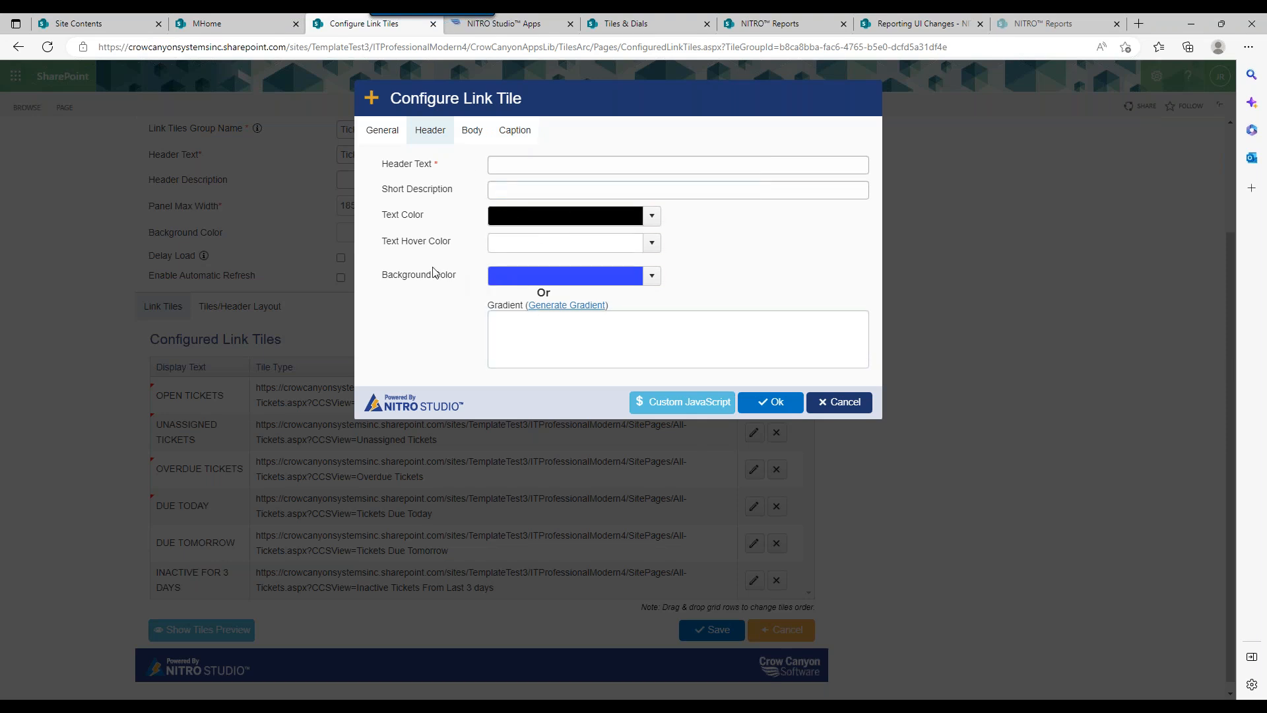
# Step: Set the count text color of the OPEN TICKETS tile to white, rgba(255, 255, 255, 1), save it, and preview the link tiles
pyautogui.click(470, 130)
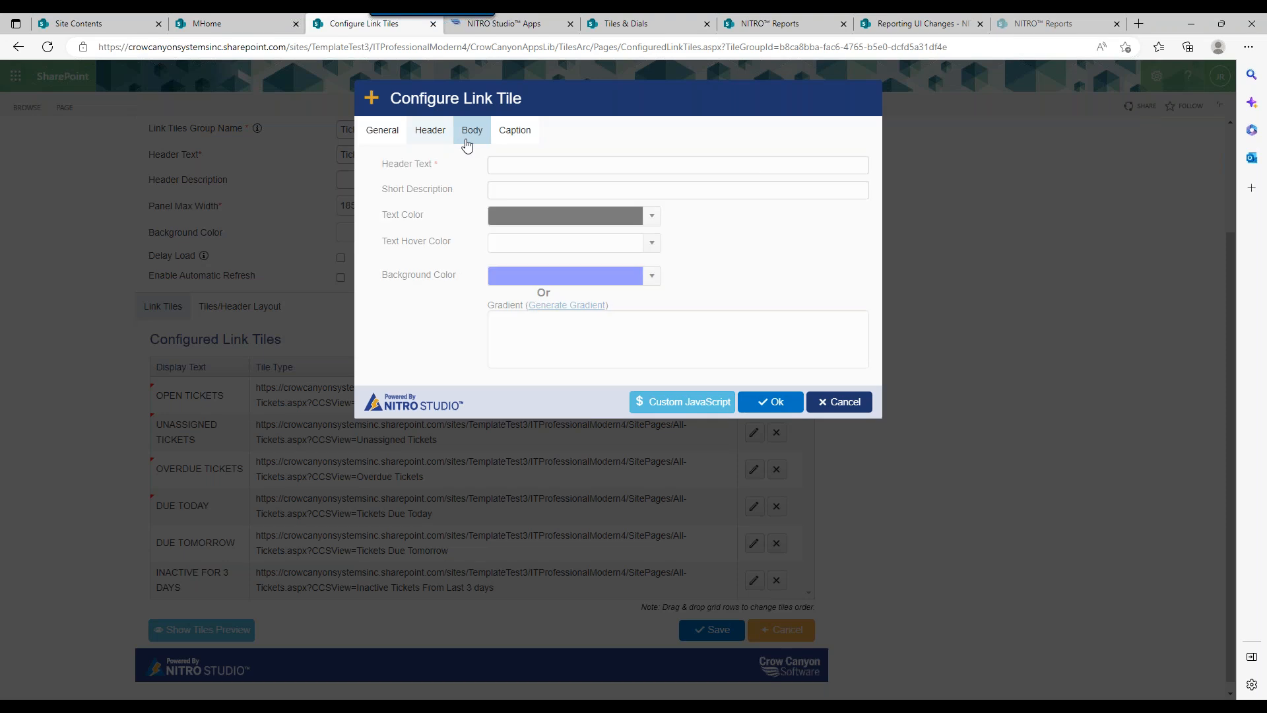
pyautogui.click(653, 329)
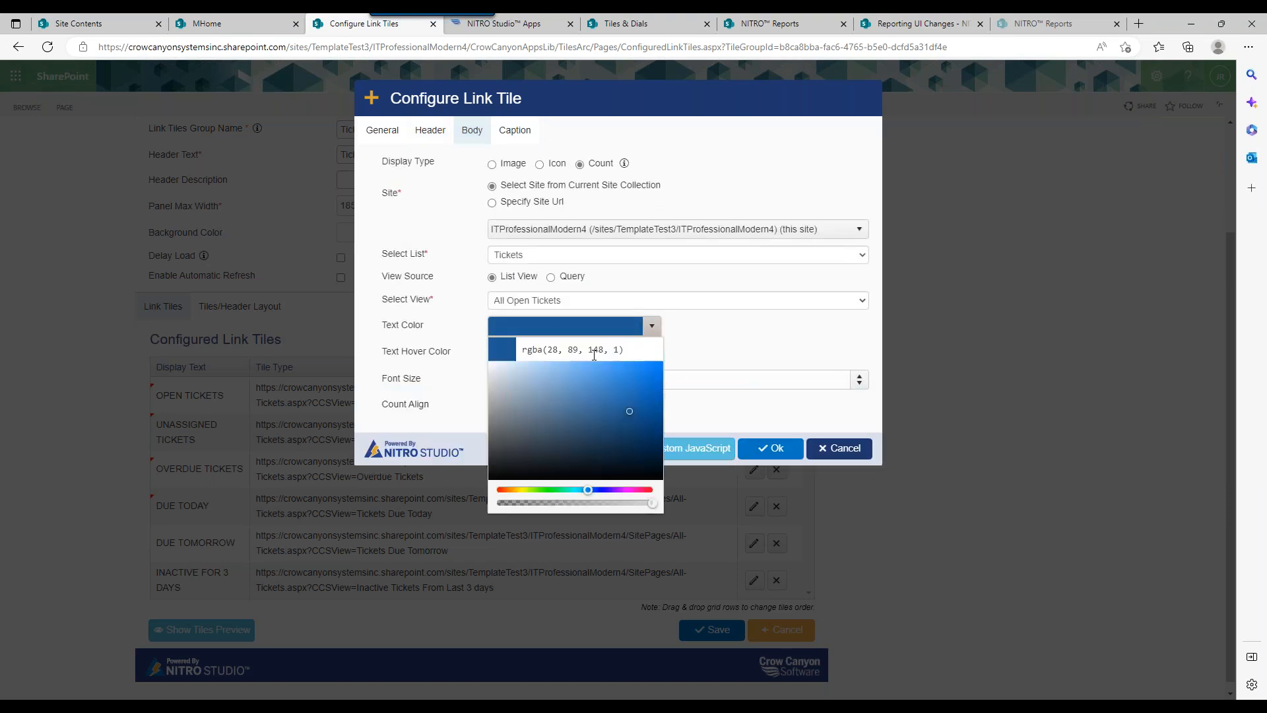
pyautogui.moveTo(628, 414); pyautogui.dragTo(467, 365)
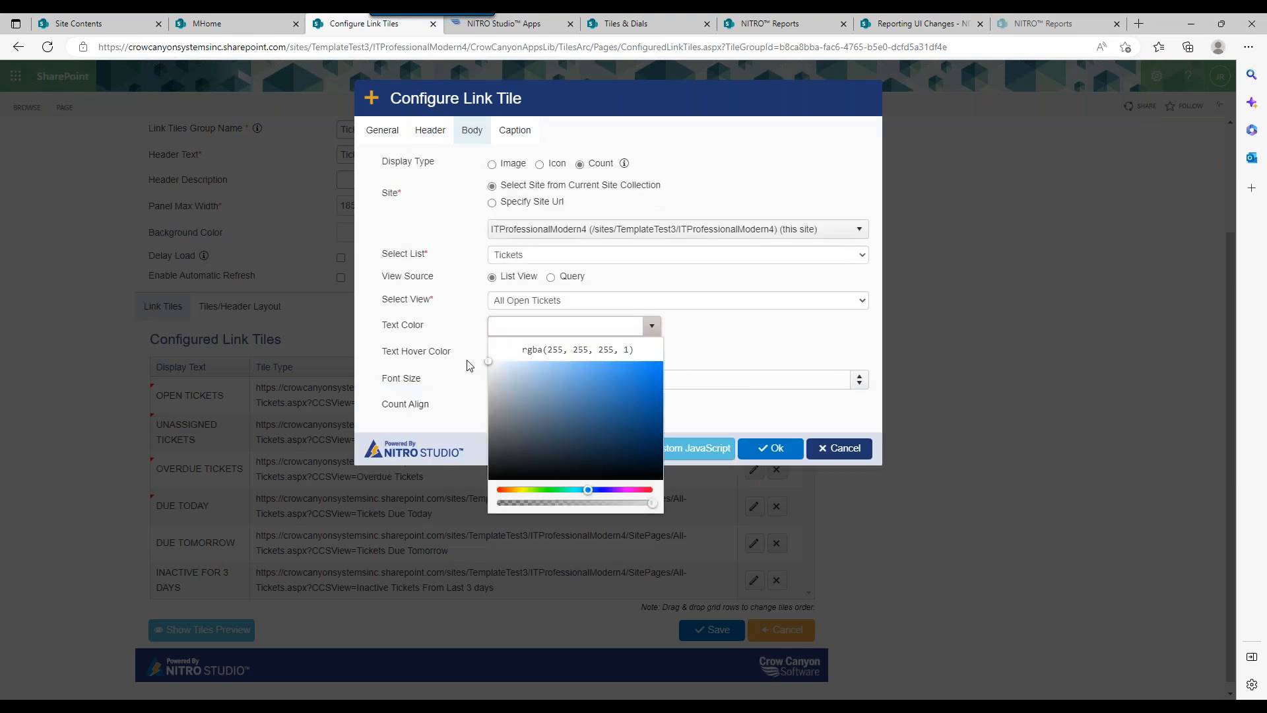
pyautogui.click(453, 312)
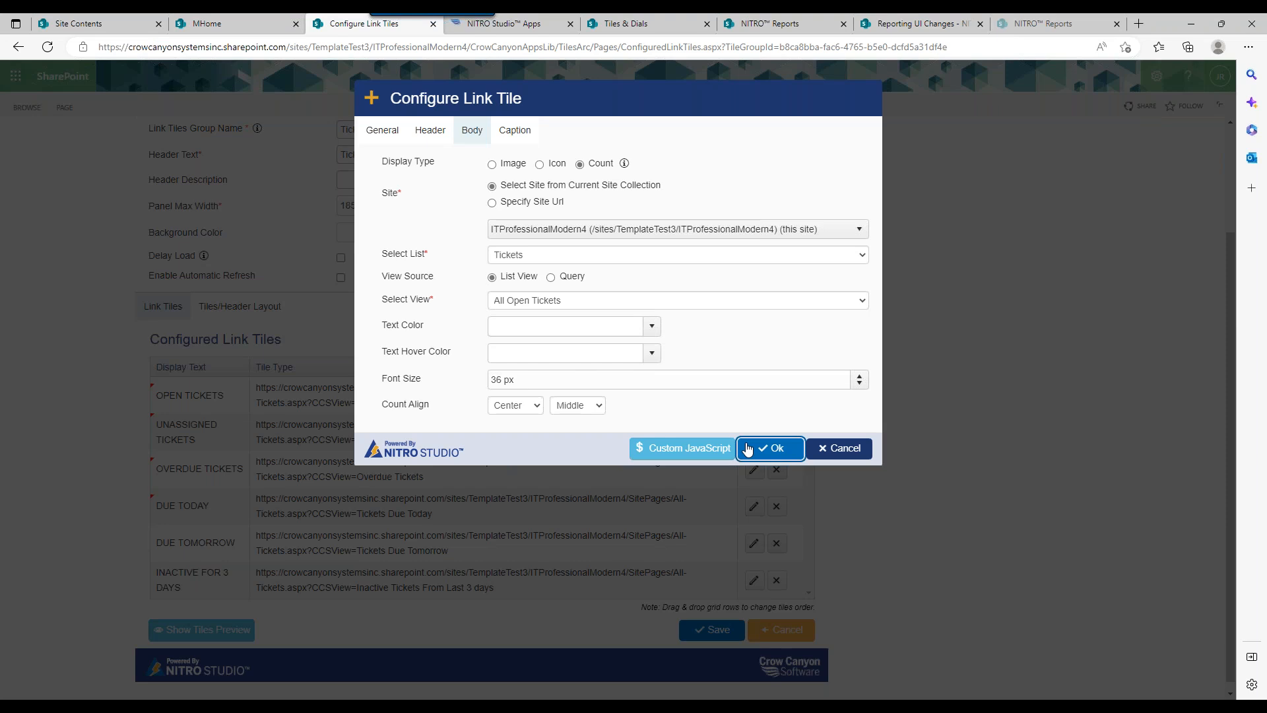
pyautogui.click(770, 448)
pyautogui.click(173, 629)
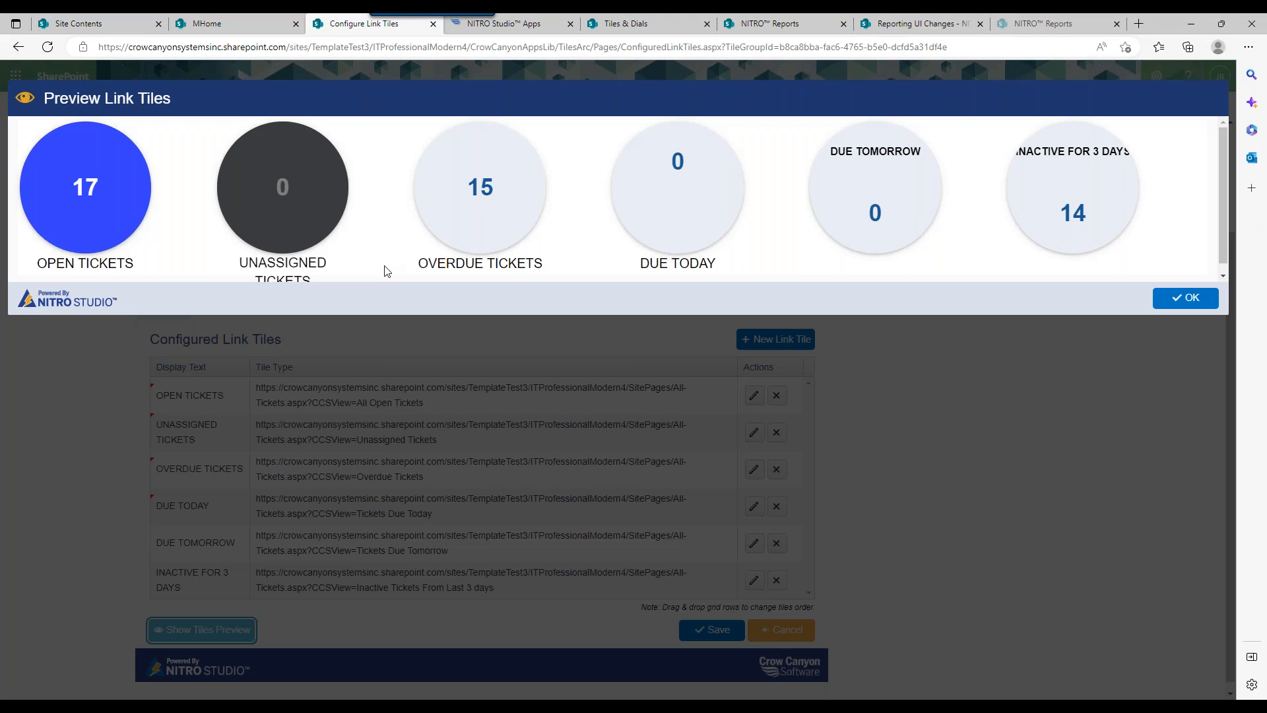
pyautogui.click(1164, 304)
# Step: Set the tile caption font size to 16 px in the group's layout settings and preview the link tiles
pyautogui.click(259, 307)
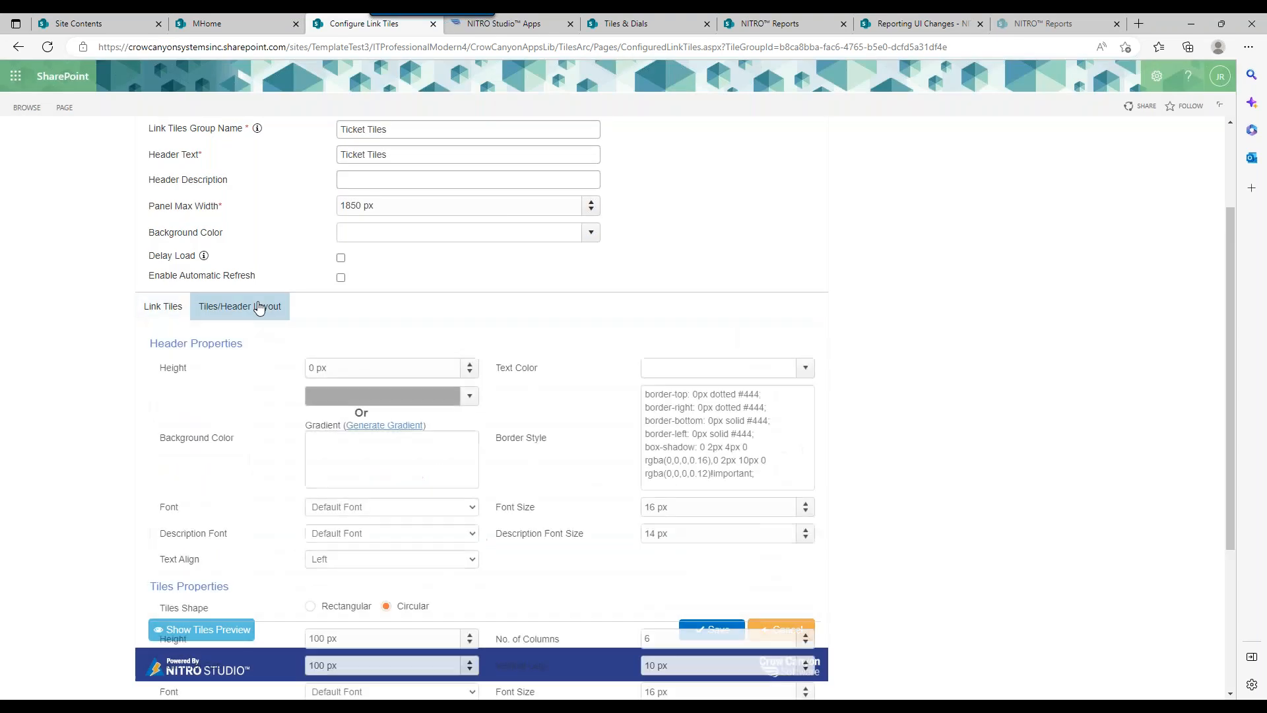
pyautogui.moveTo(1237, 309); pyautogui.dragTo(1234, 485)
pyautogui.click(680, 563)
pyautogui.press('BackSpace')
pyautogui.press('BackSpace')
pyautogui.press('BackSpace')
pyautogui.moveTo(682, 563); pyautogui.dragTo(615, 567)
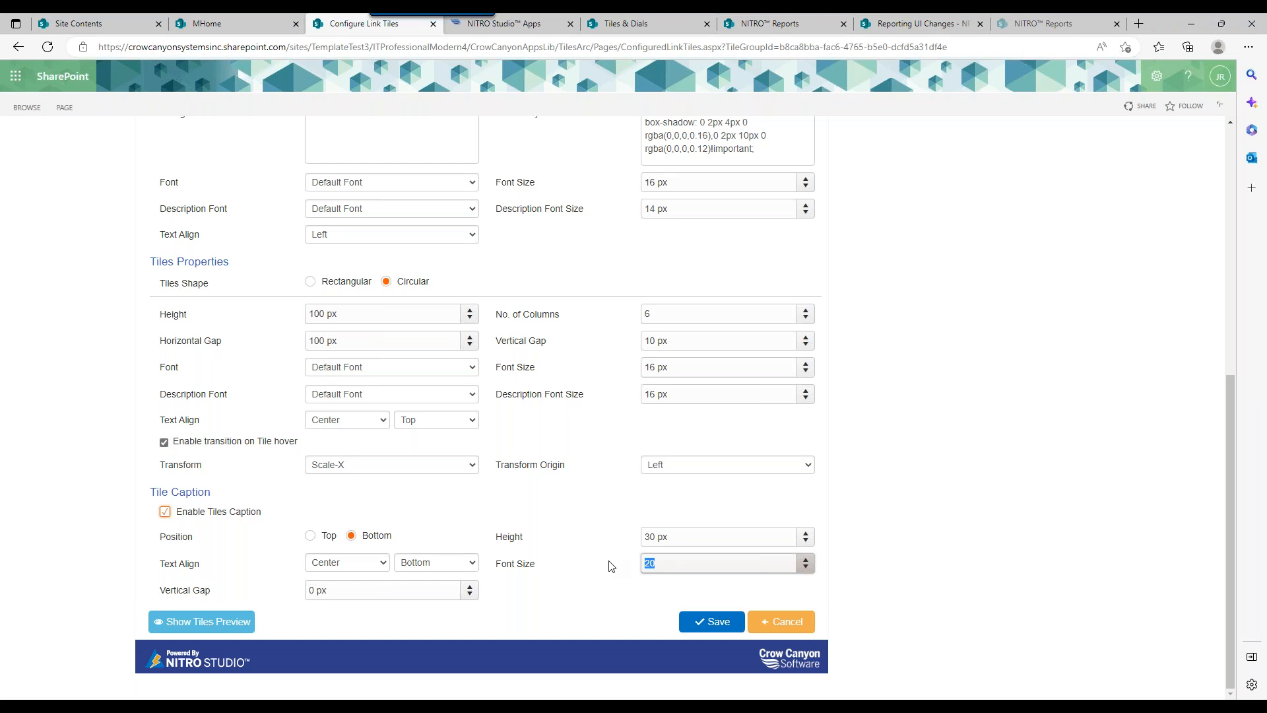
pyautogui.write('16')
pyautogui.click(376, 633)
pyautogui.click(247, 630)
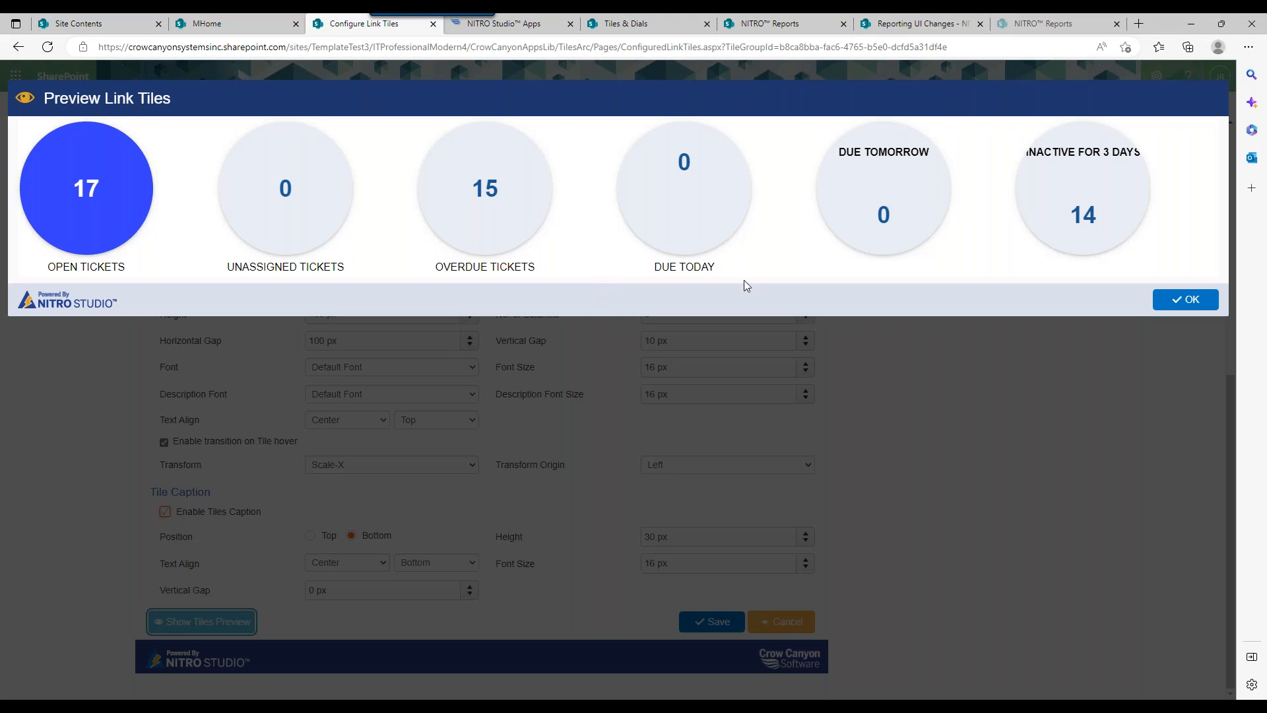
pyautogui.click(1182, 299)
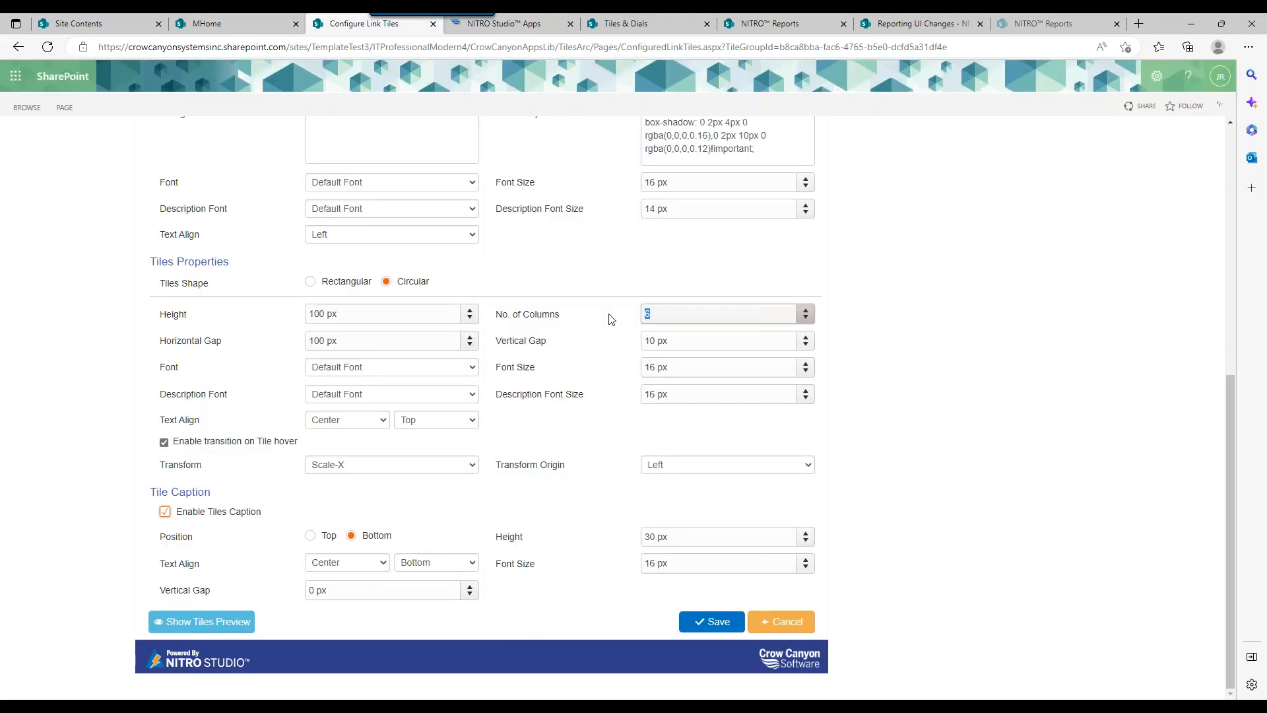
# Step: Set the number of tile columns to 3 and preview both rows of link tiles
pyautogui.write('3')
pyautogui.click(198, 622)
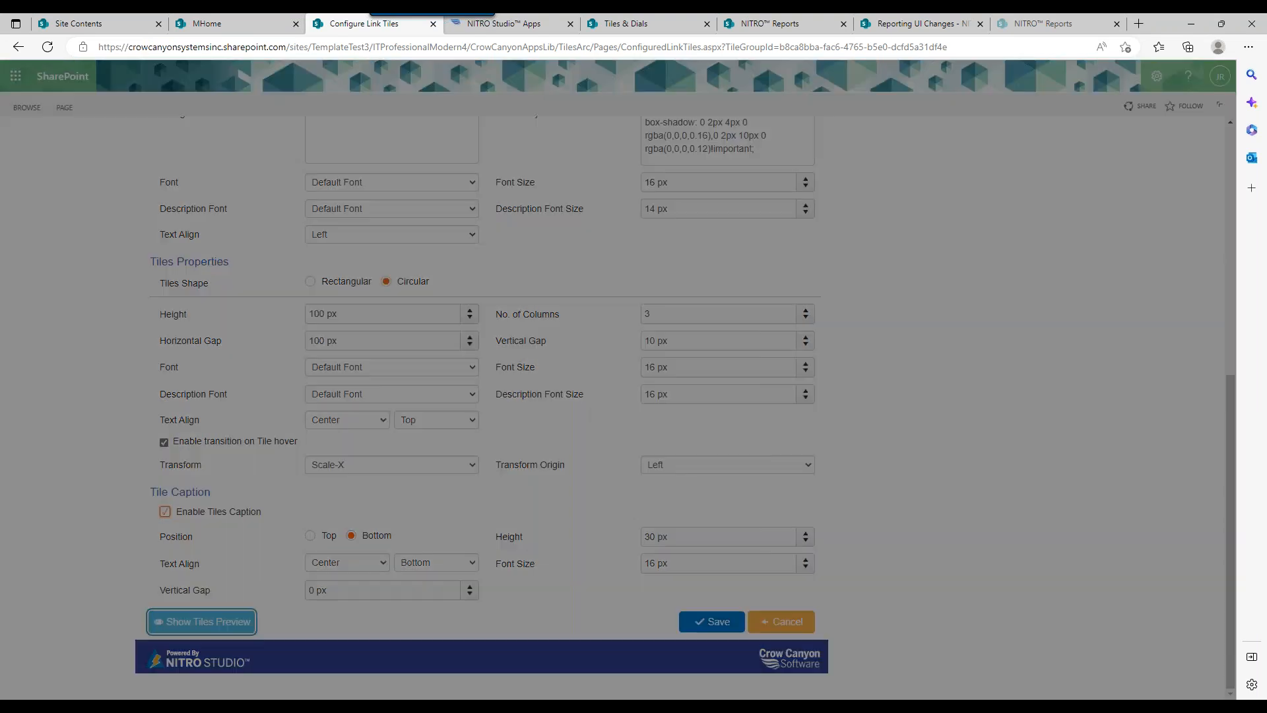
pyautogui.moveTo(1223, 331); pyautogui.dragTo(1218, 489)
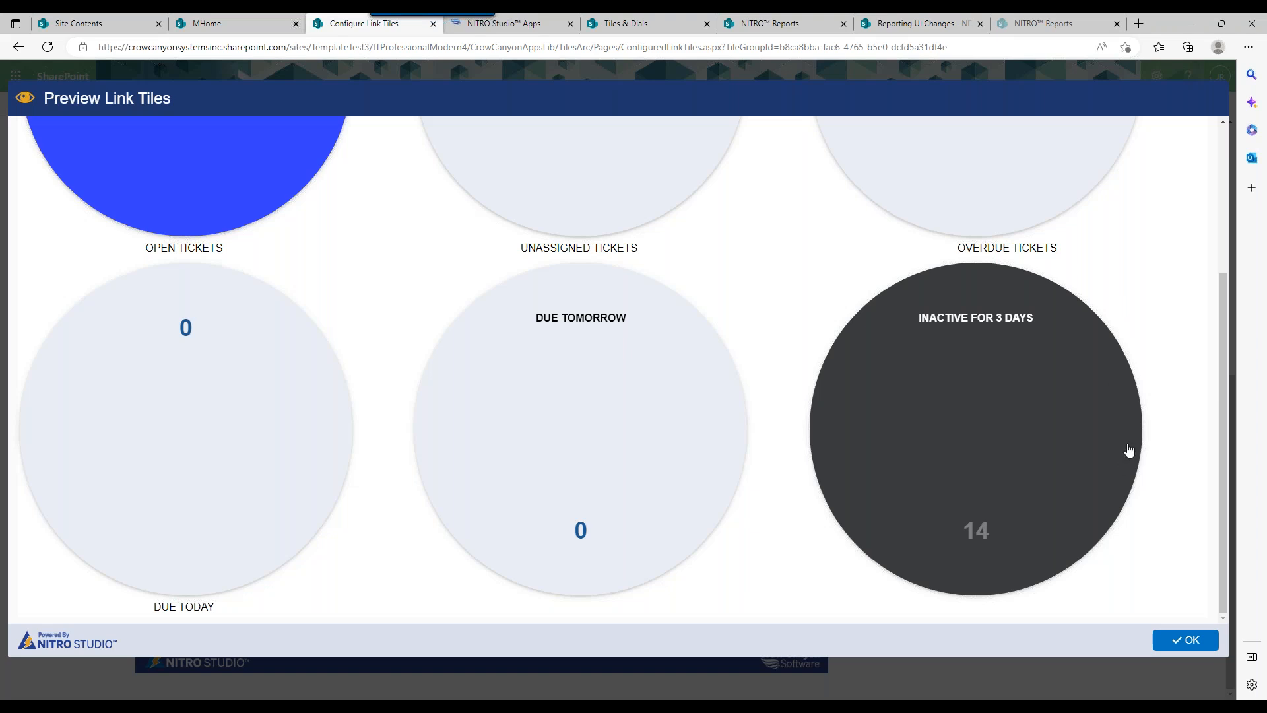
# Step: Close the tiles preview, save the Ticket Tiles layout settings, and republish the MHome page
pyautogui.click(1192, 641)
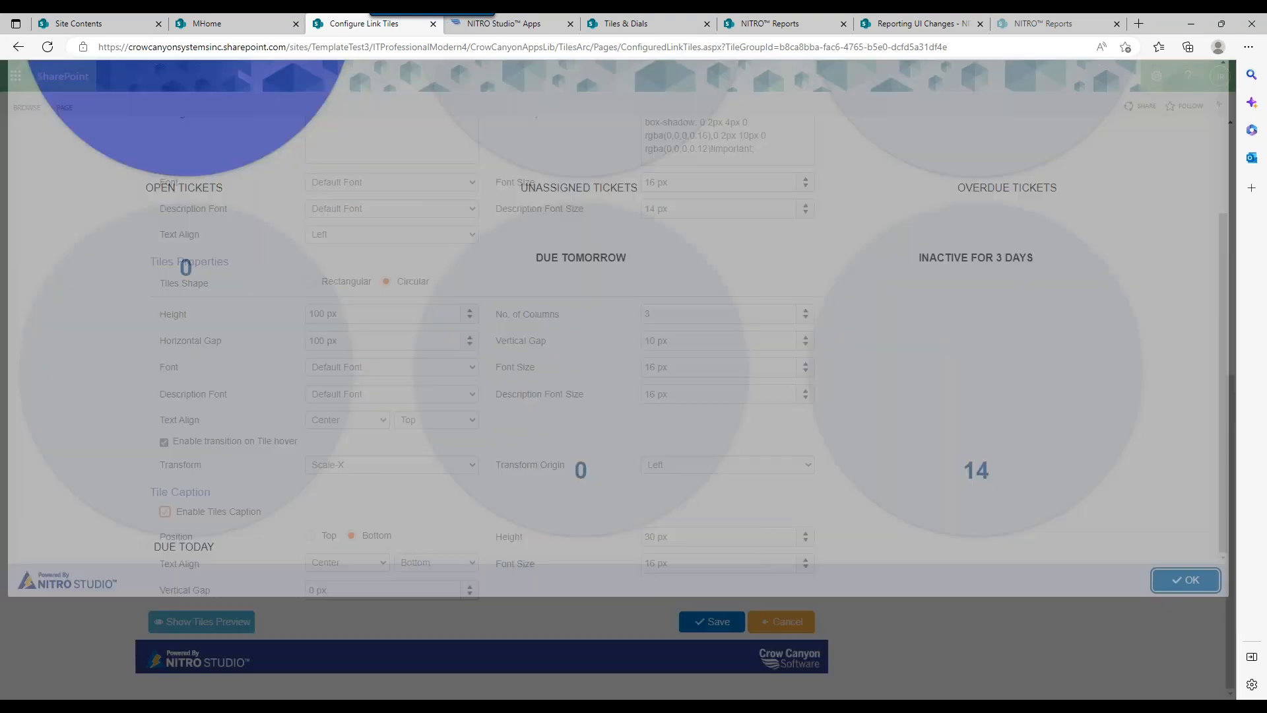
pyautogui.click(716, 625)
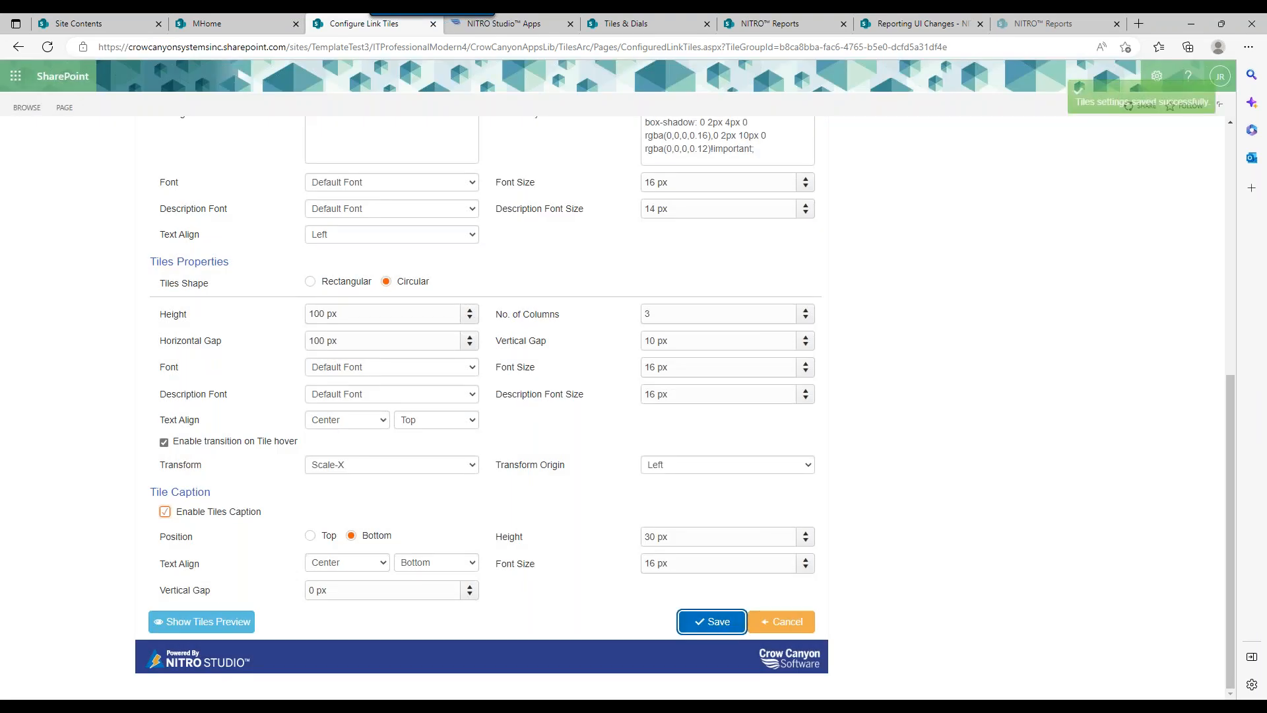
pyautogui.click(257, 22)
pyautogui.click(930, 107)
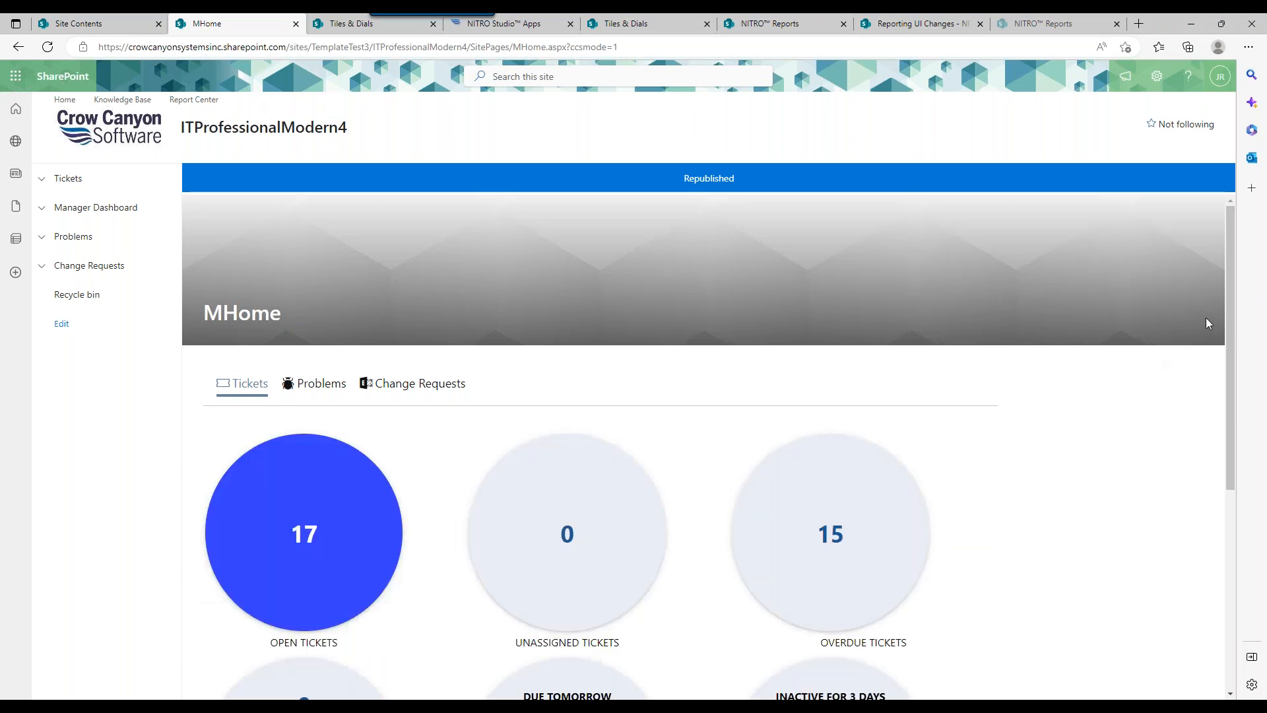
# Step: Examine both rows of circular ticket tiles, their captions and hover transition on the republished MHome page
pyautogui.scroll(-5, 1229, 316)
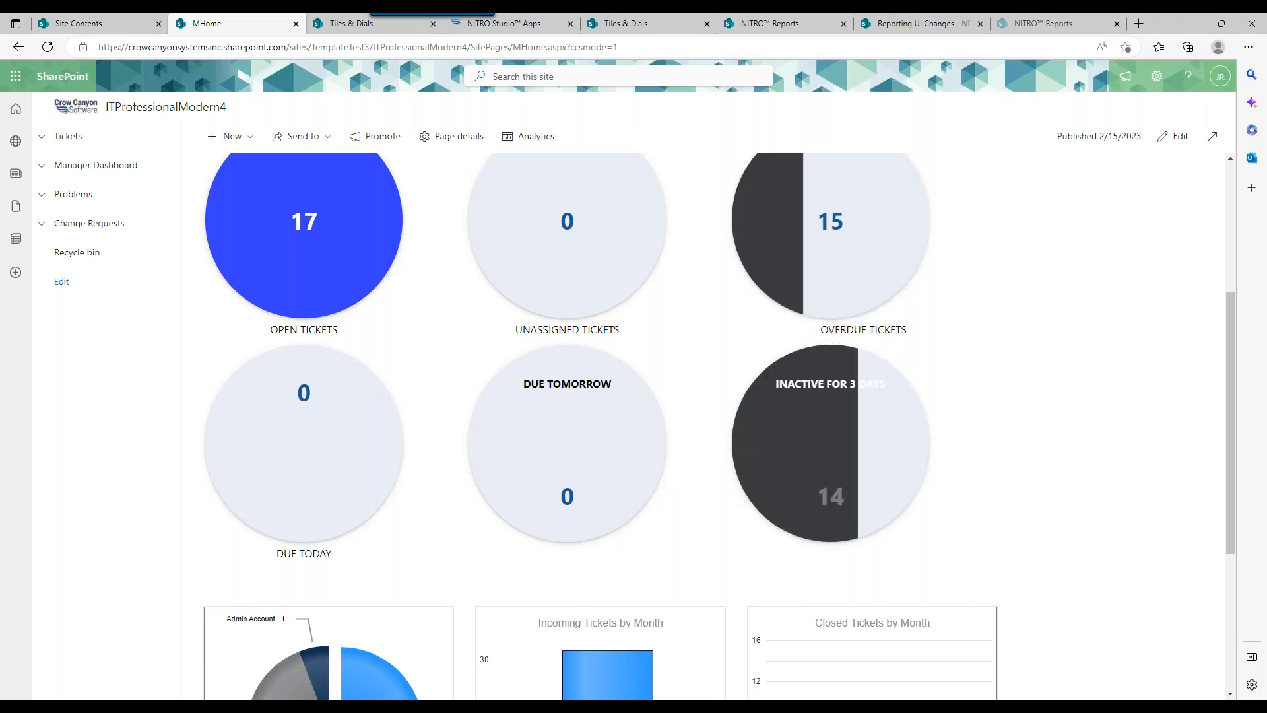
pyautogui.moveTo(1233, 428); pyautogui.dragTo(1209, 379)
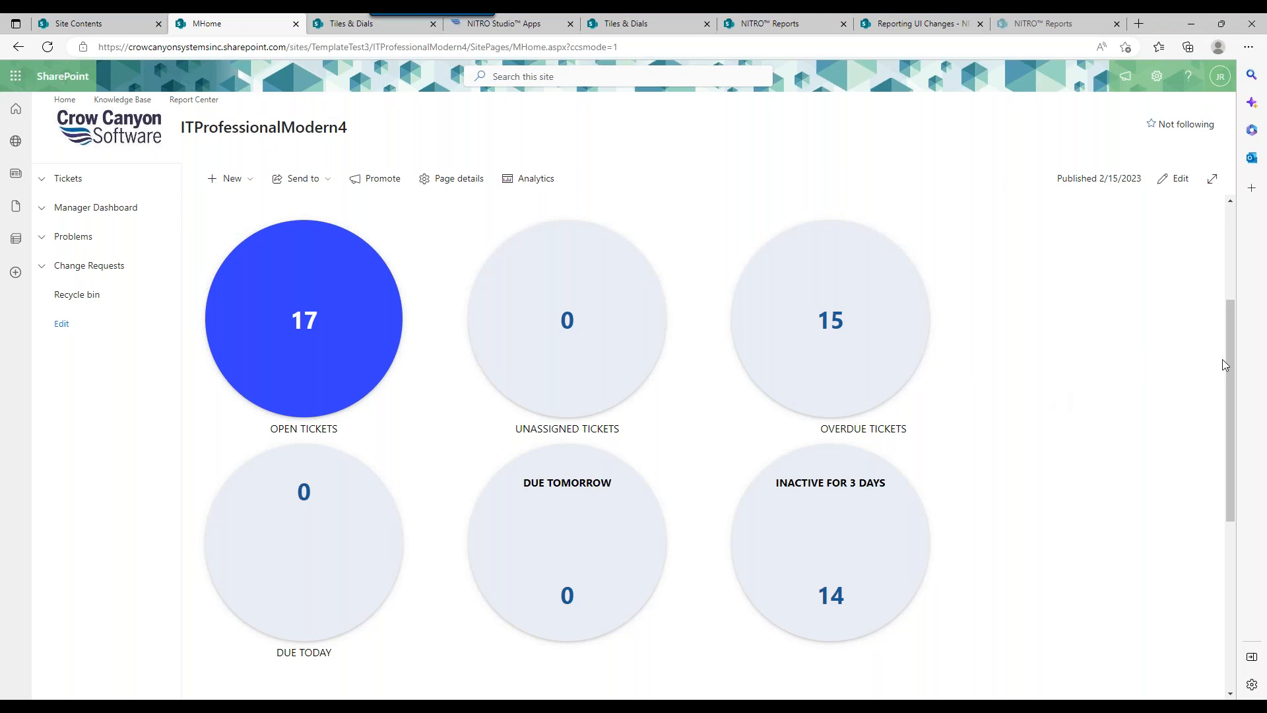
pyautogui.moveTo(1225, 358); pyautogui.dragTo(1192, 259)
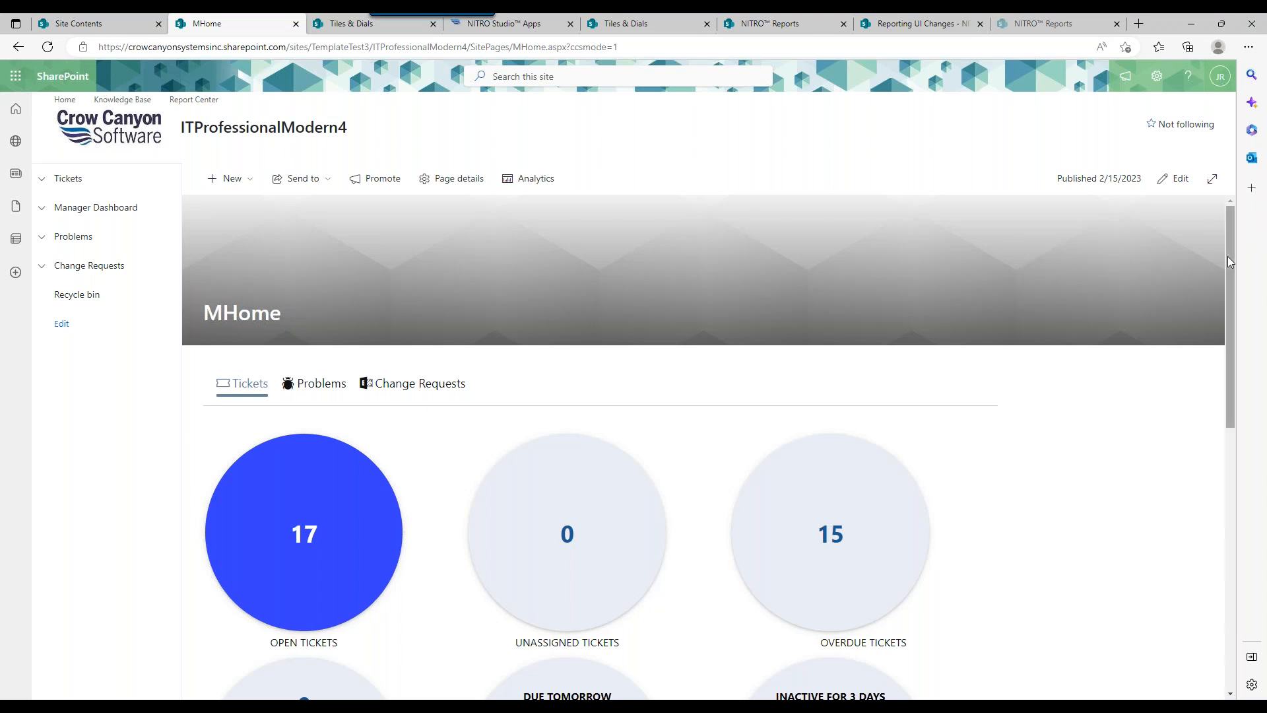
pyautogui.moveTo(1229, 256); pyautogui.dragTo(1226, 307)
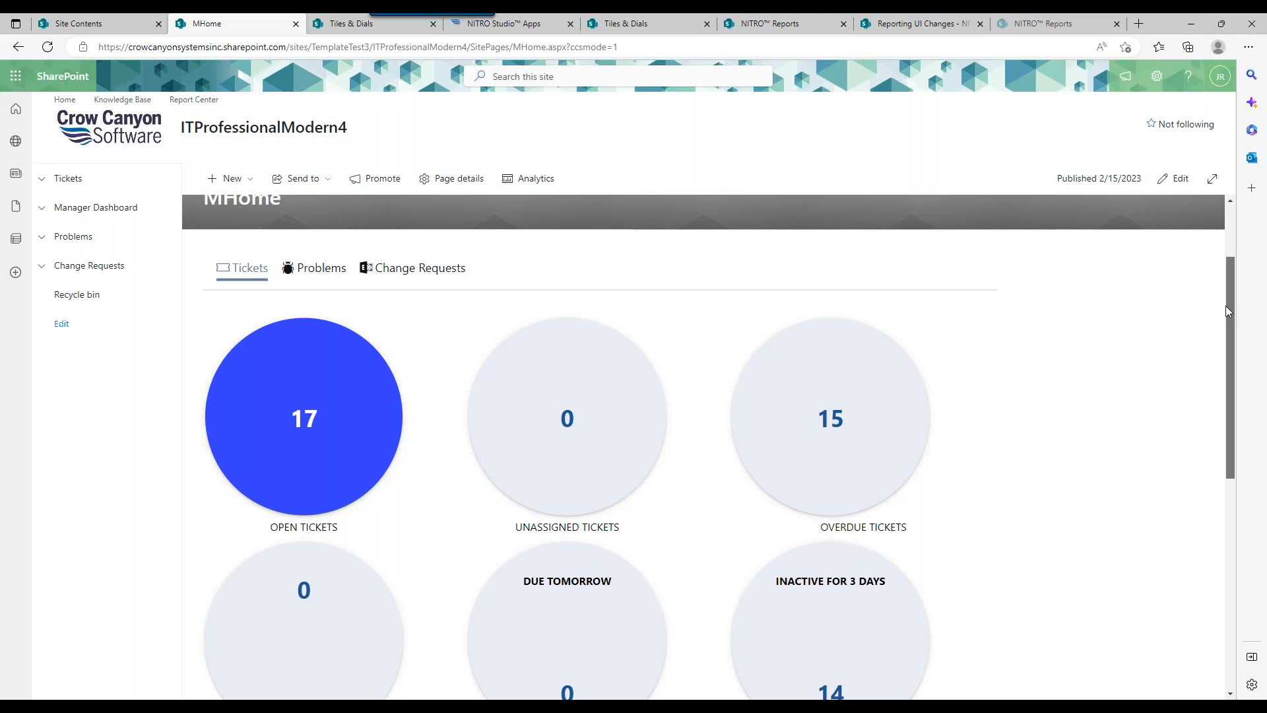
pyautogui.moveTo(1228, 311); pyautogui.dragTo(1227, 325)
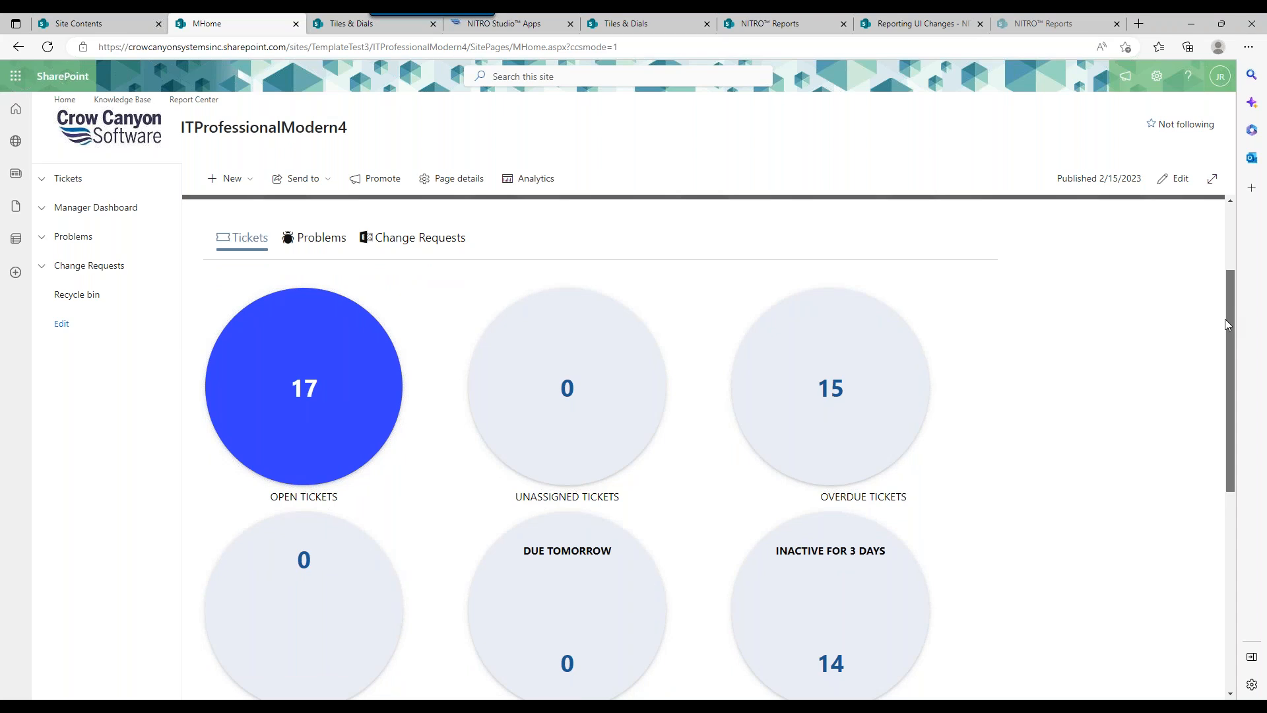
pyautogui.moveTo(1226, 300); pyautogui.dragTo(1067, 348)
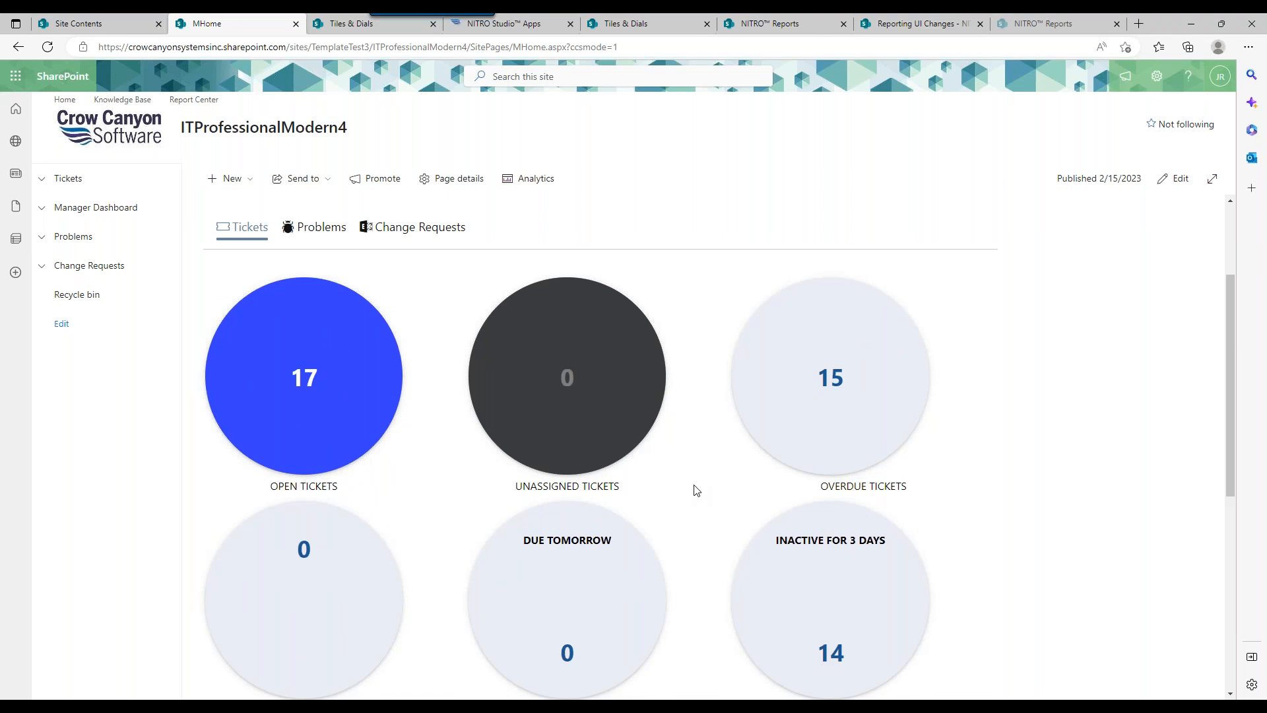
# Step: Look at the form for adding tiles or dials to classic pages, and return to the configured link tiles list
pyautogui.click(350, 23)
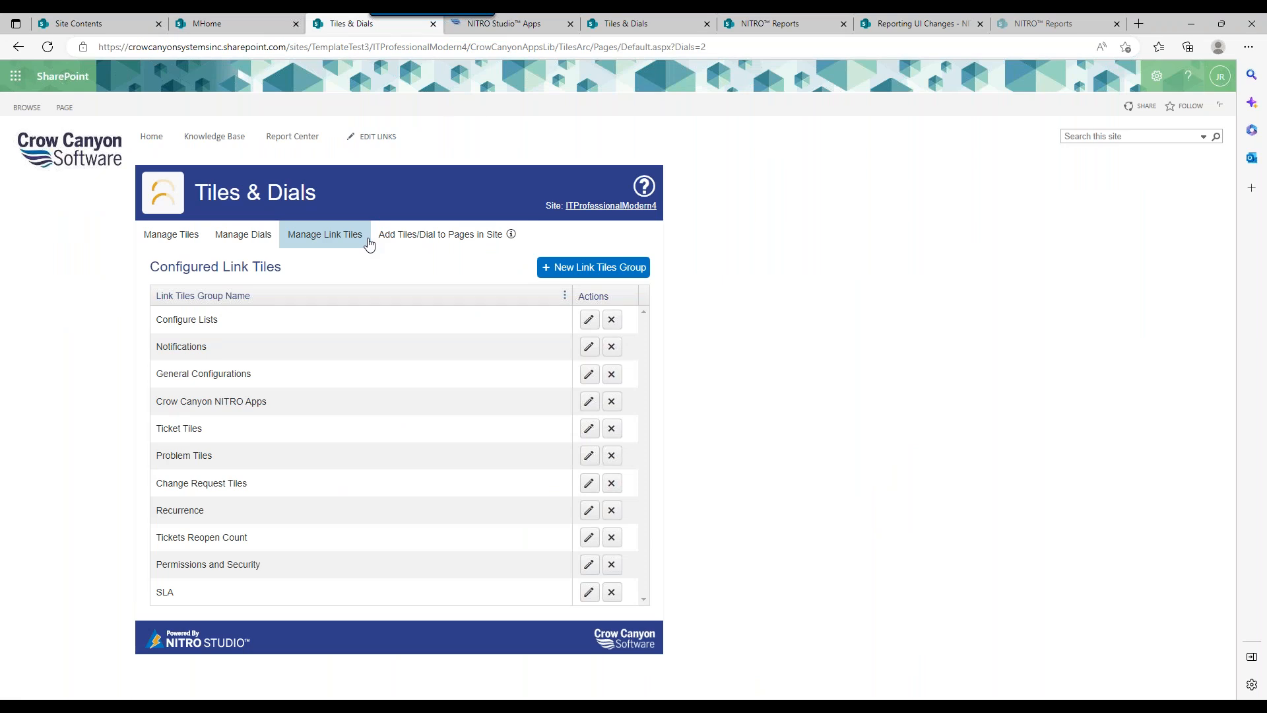
pyautogui.click(388, 244)
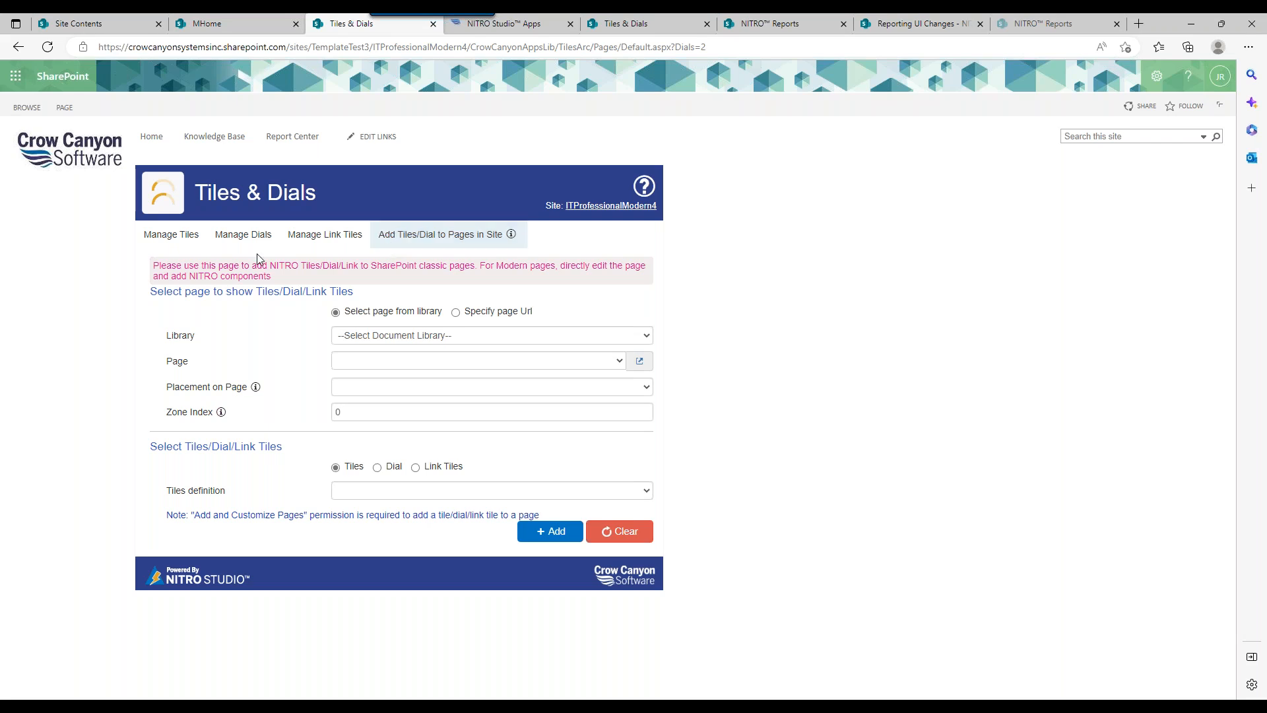
pyautogui.click(318, 239)
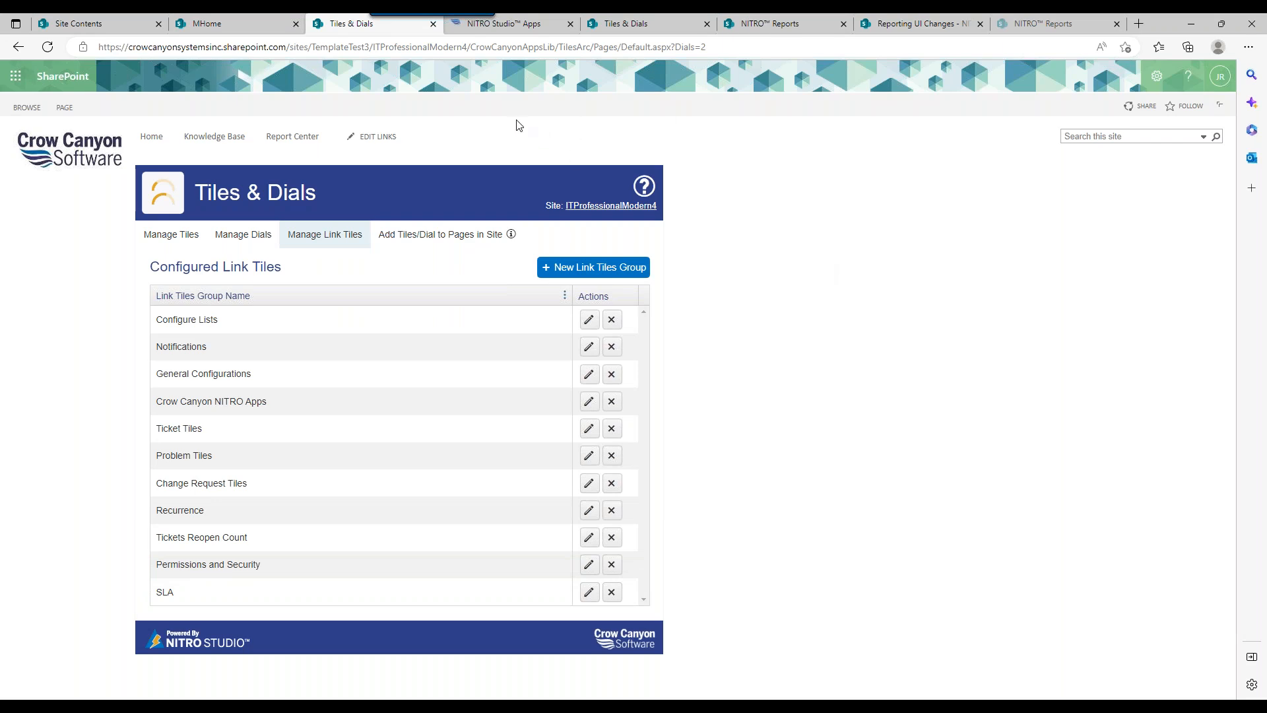
pyautogui.moveTo(516, 24)
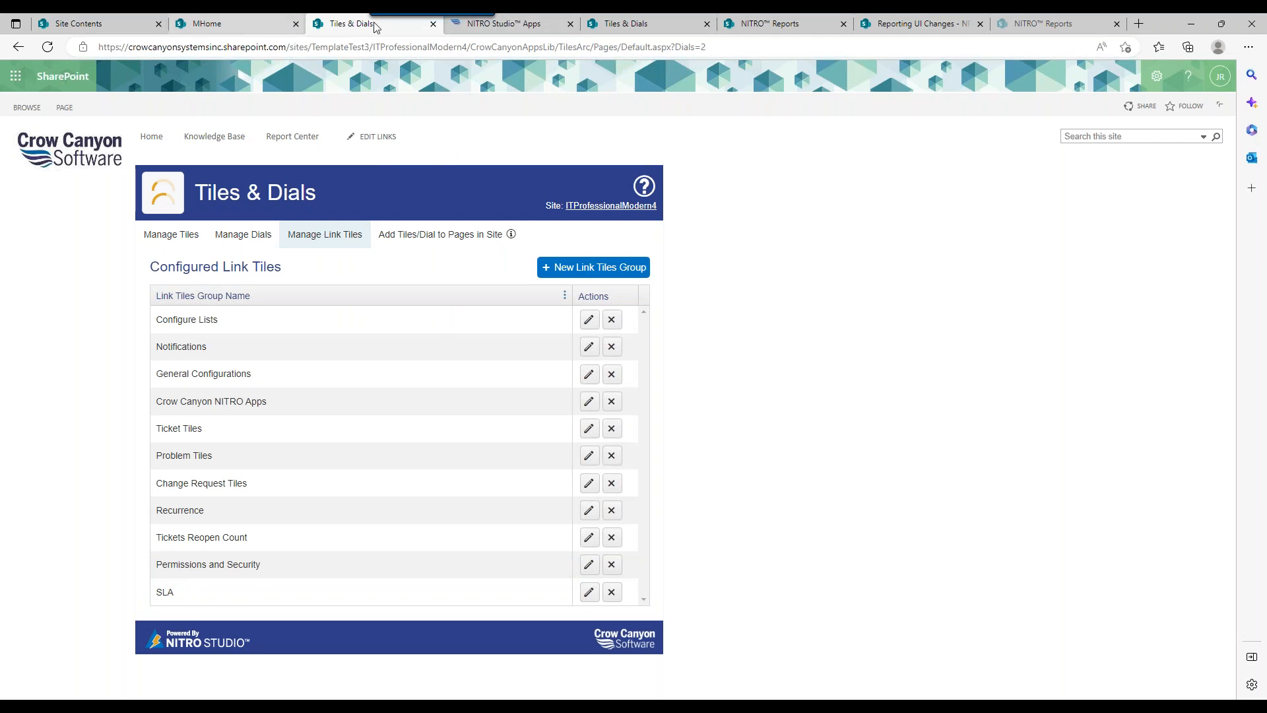
pyautogui.click(639, 27)
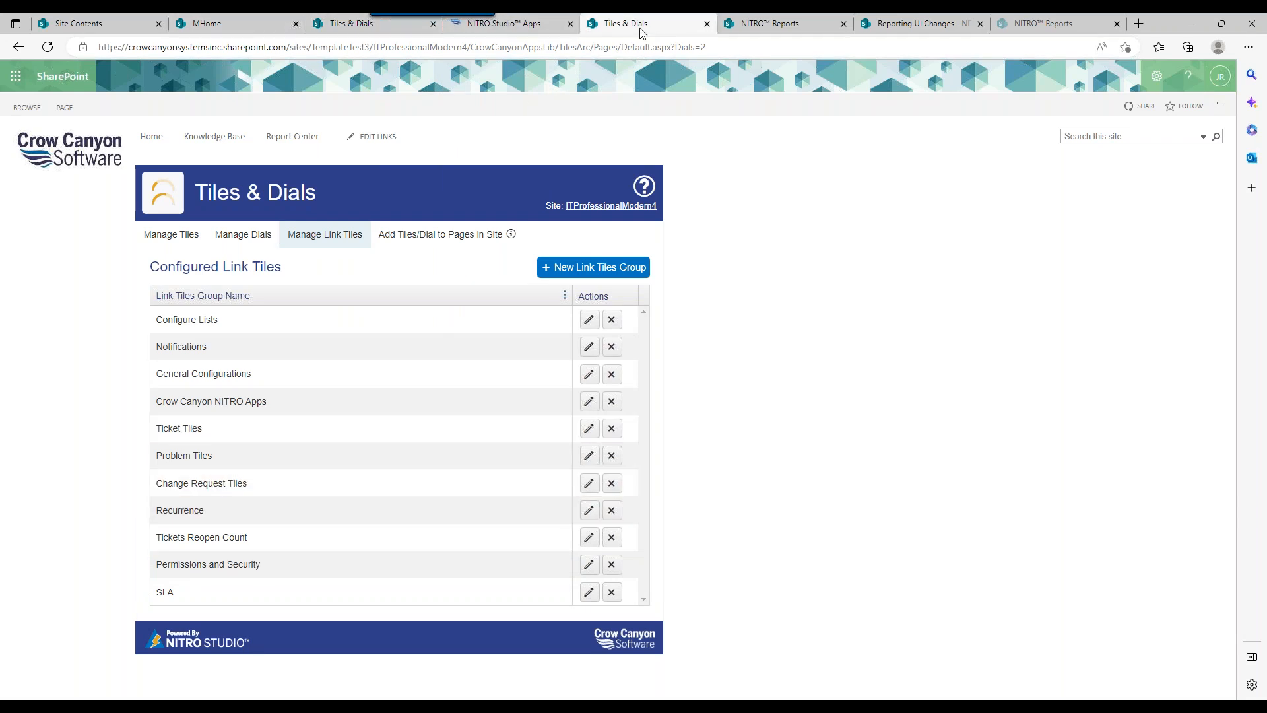
pyautogui.click(356, 26)
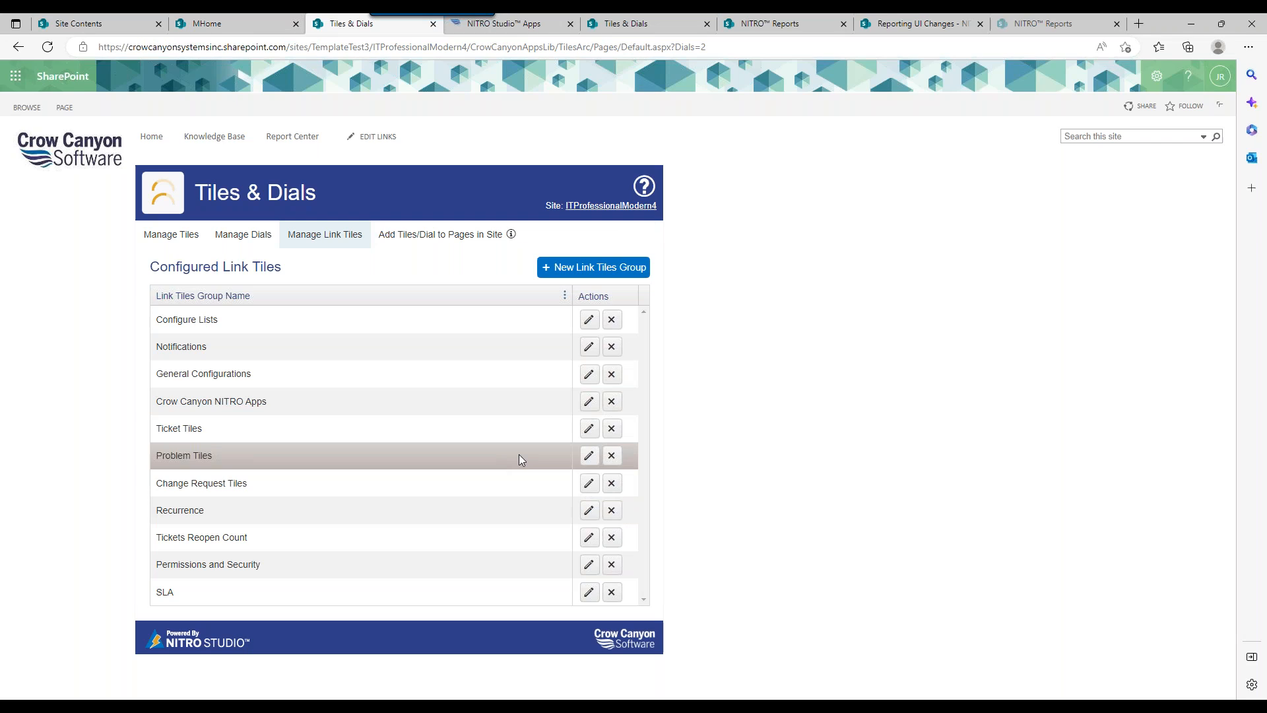
# Step: Open the Ticket Tiles group for editing and review its header, tile and caption layout settings
pyautogui.click(589, 428)
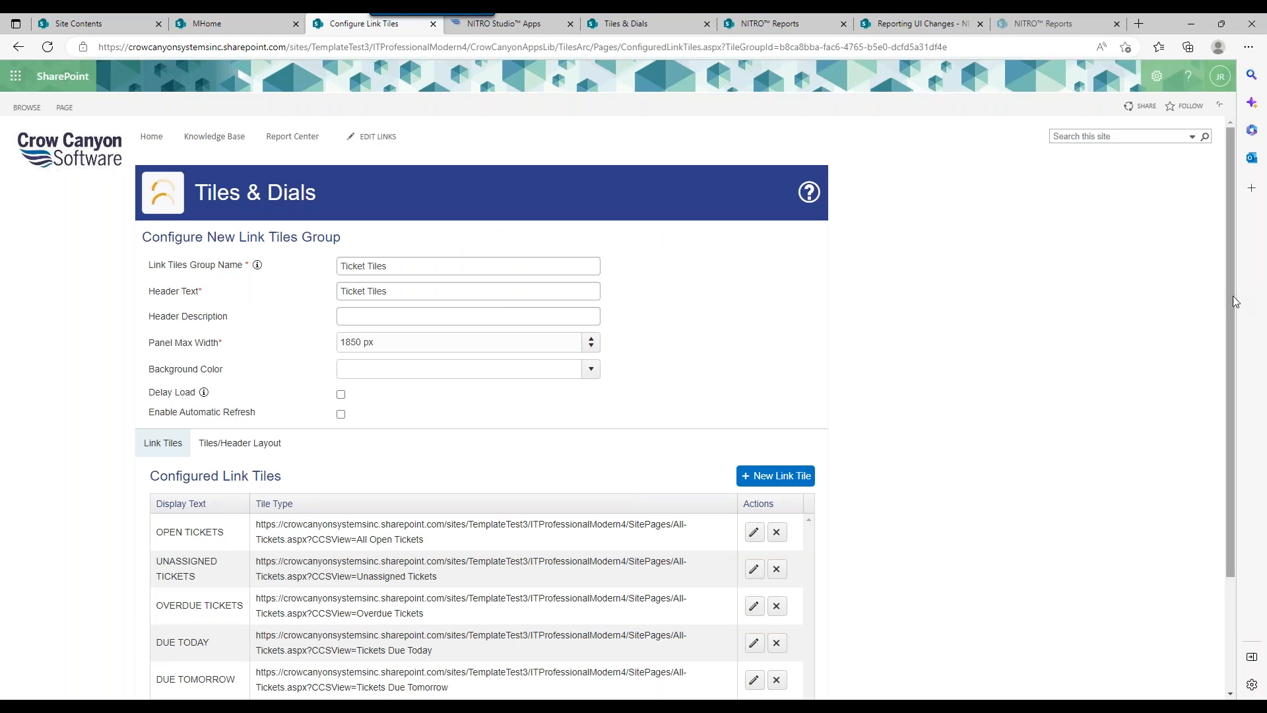
pyautogui.scroll(-2, 1235, 301)
pyautogui.click(239, 342)
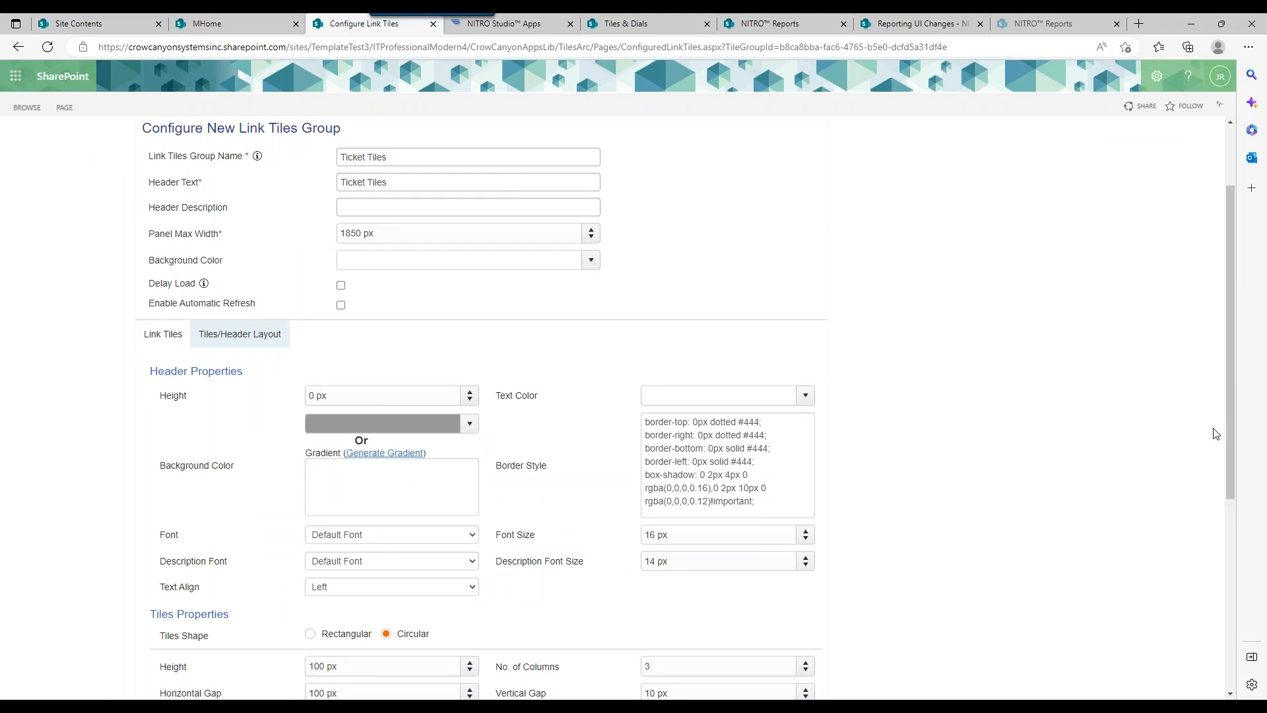
pyautogui.scroll(-4, 1225, 416)
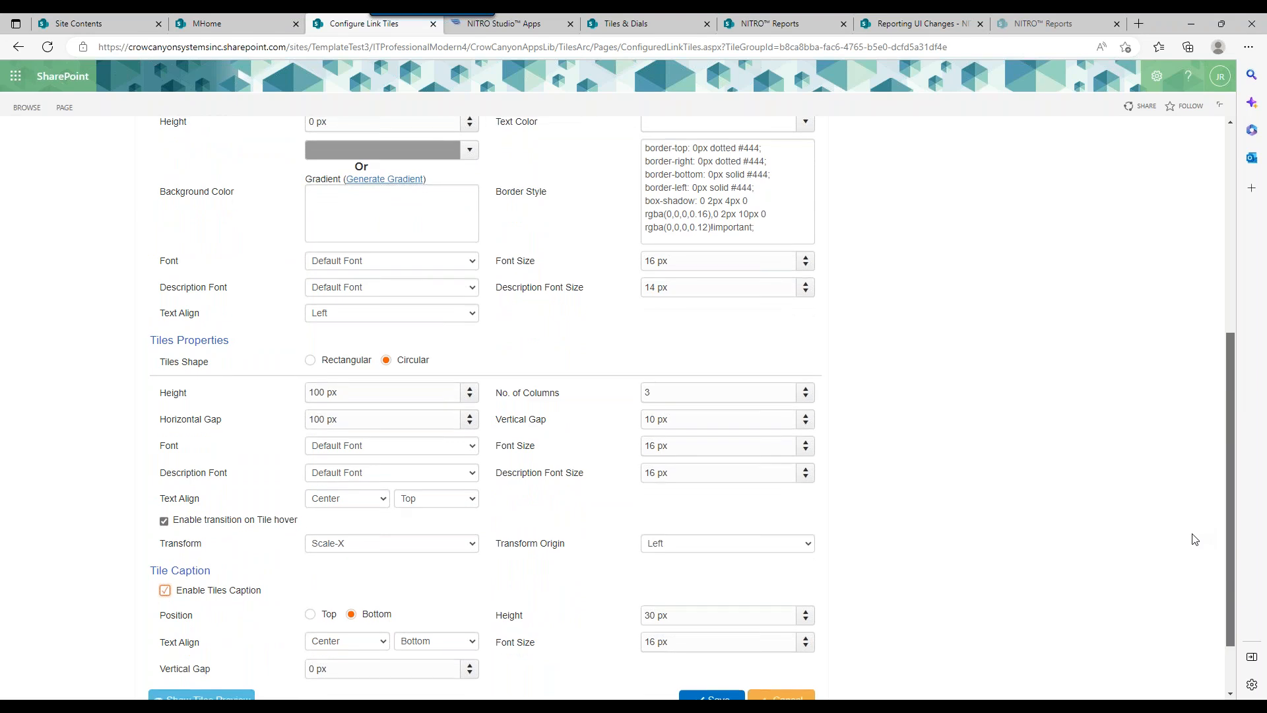
pyautogui.scroll(-1, 1195, 561)
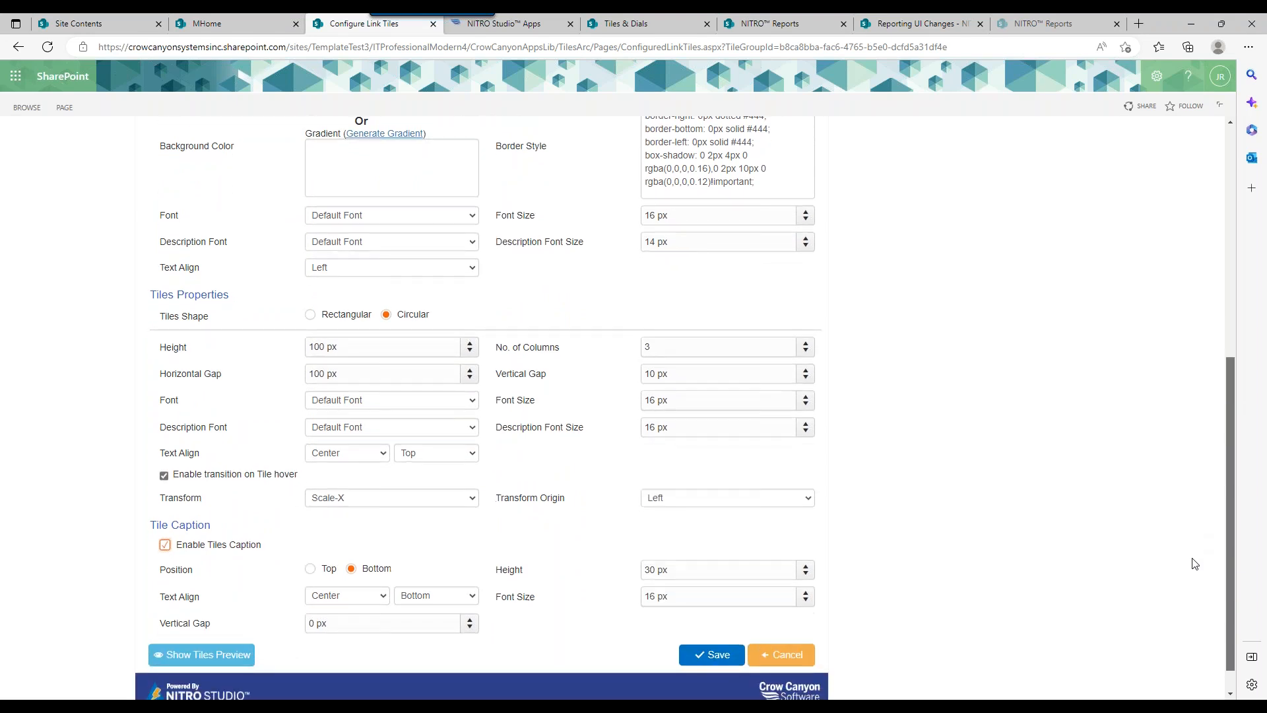
pyautogui.scroll(3, 1193, 548)
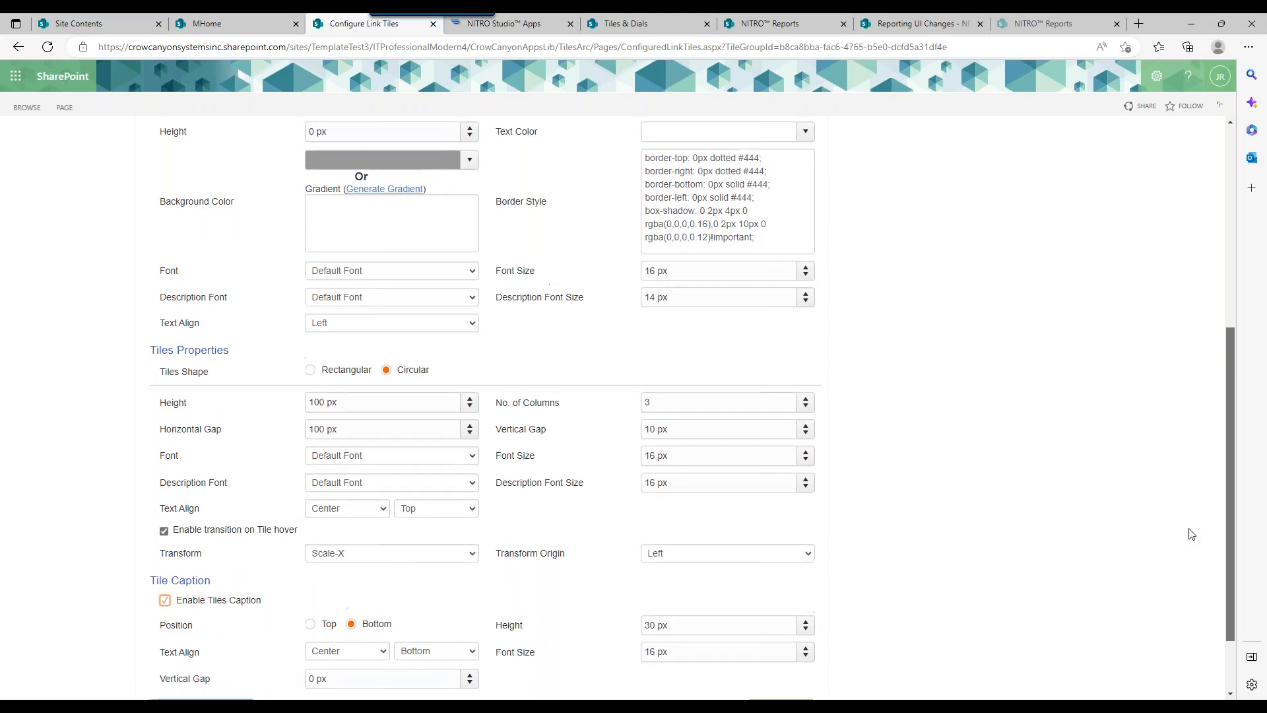
pyautogui.scroll(3, 1181, 431)
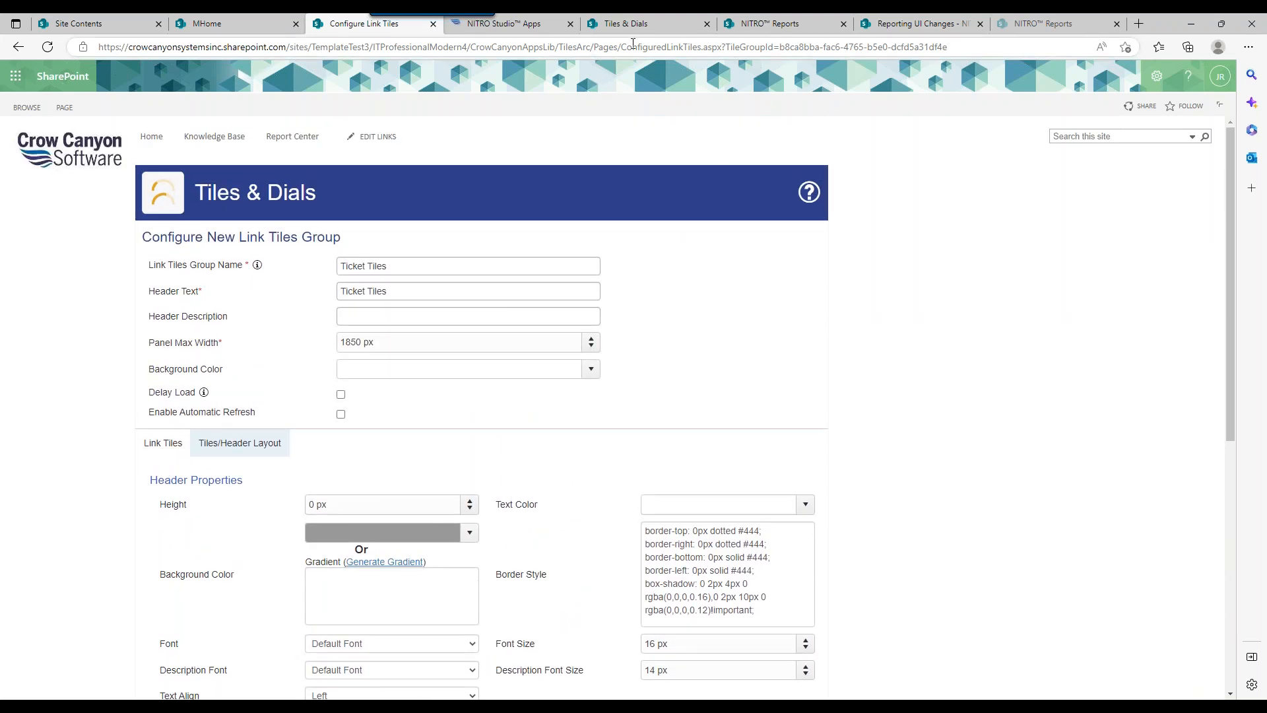
# Step: Put the Reporting UI Changes page in edit mode and open the web part properties of the Average Time to Resolve Tickets by Category report
pyautogui.moveTo(750, 30)
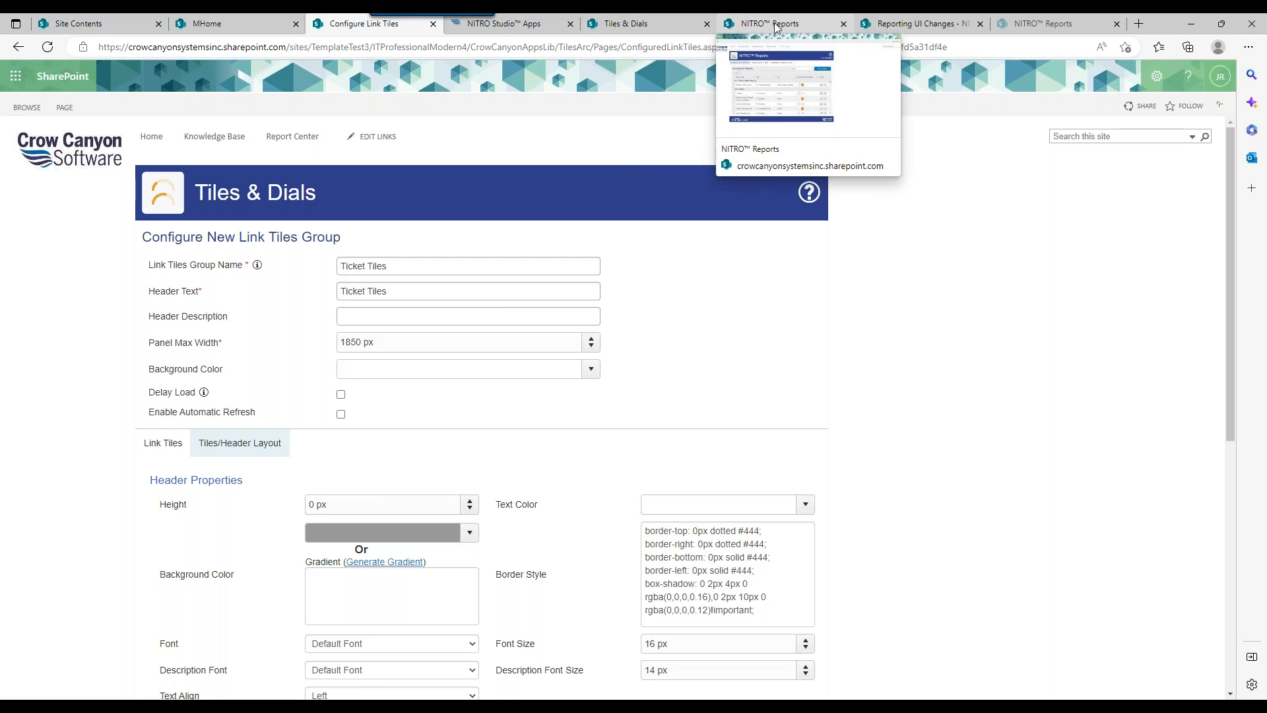
pyautogui.click(902, 26)
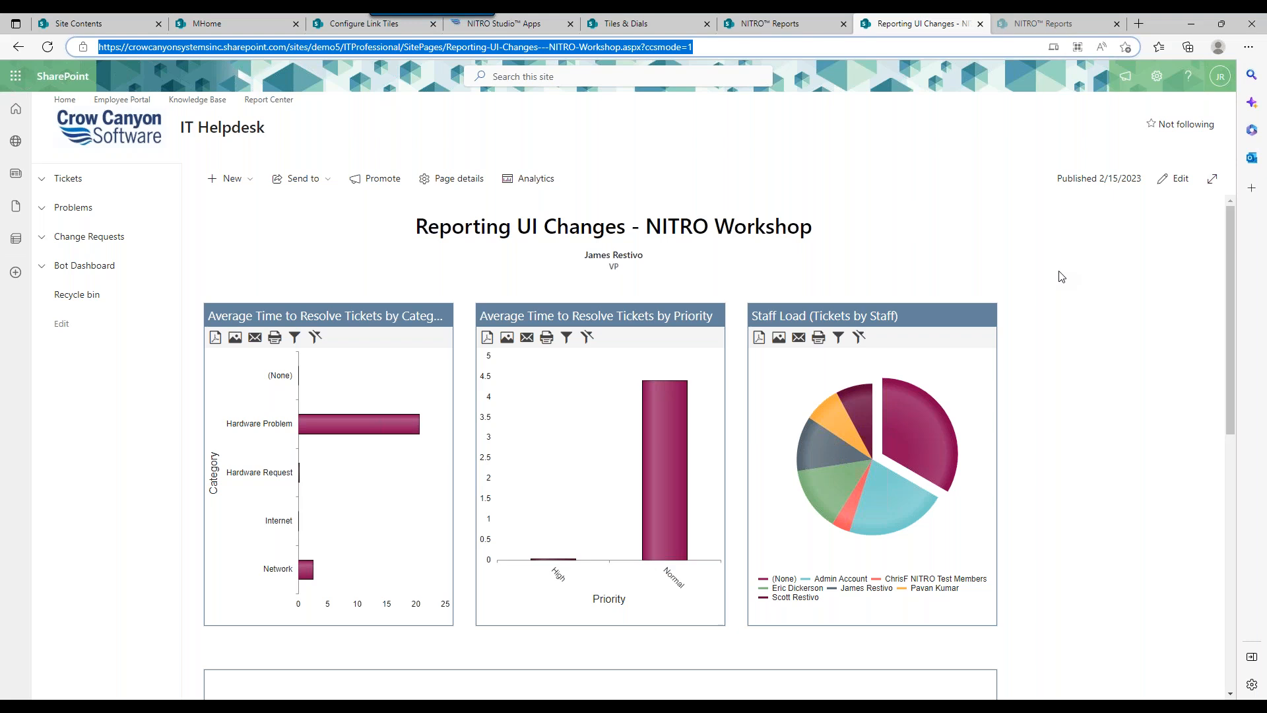
pyautogui.moveTo(1228, 267)
pyautogui.mouseDown()
pyautogui.moveTo(1229, 281)
pyautogui.moveTo(1221, 263)
pyautogui.mouseUp()
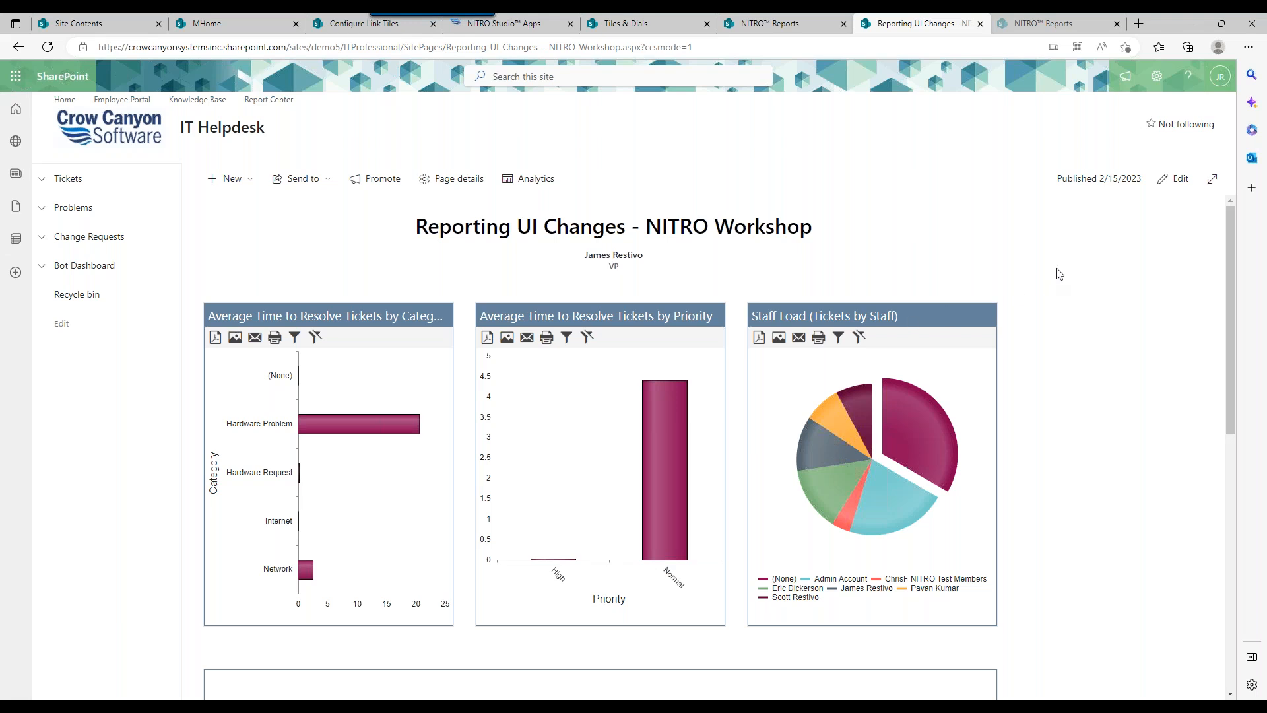
pyautogui.click(1181, 177)
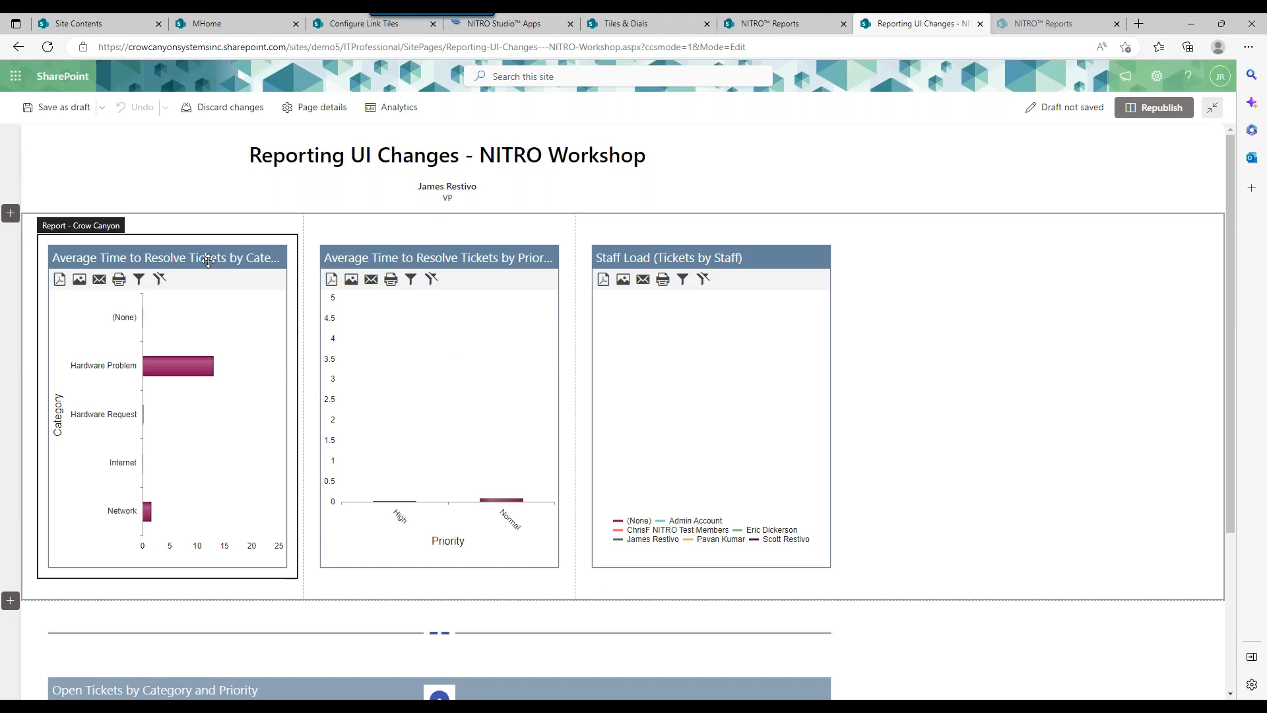
pyautogui.click(207, 262)
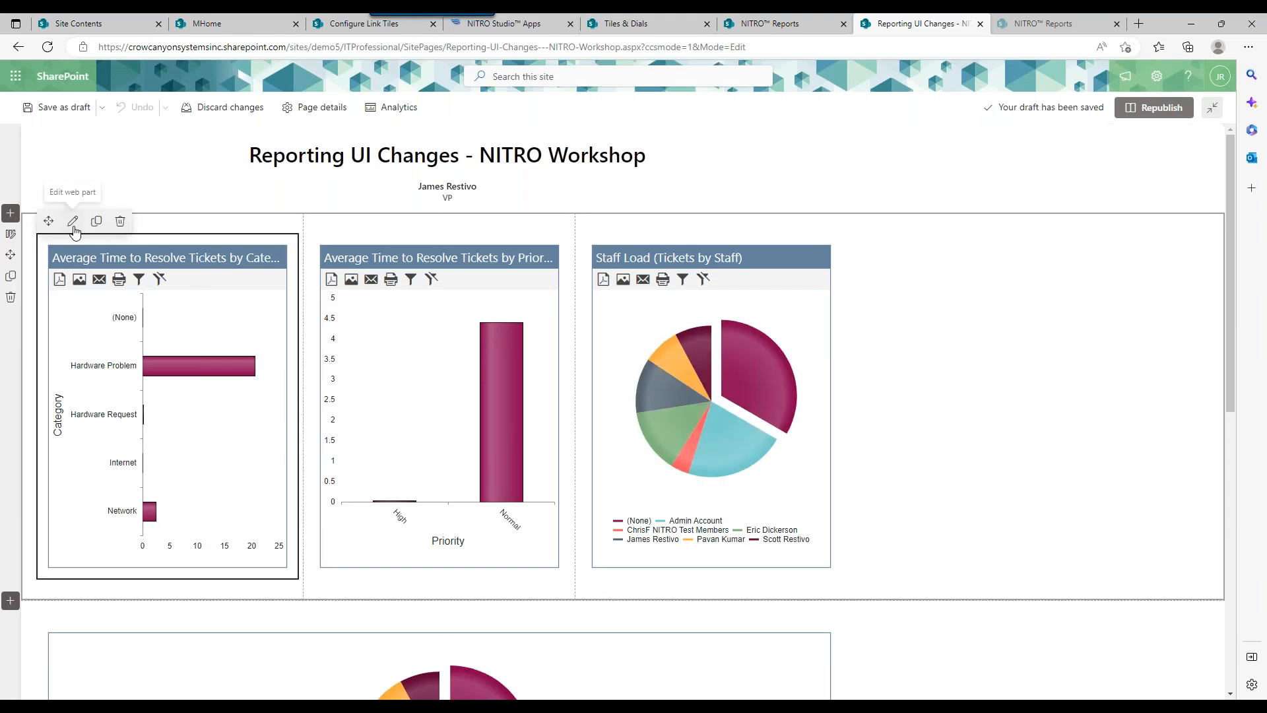
pyautogui.click(72, 225)
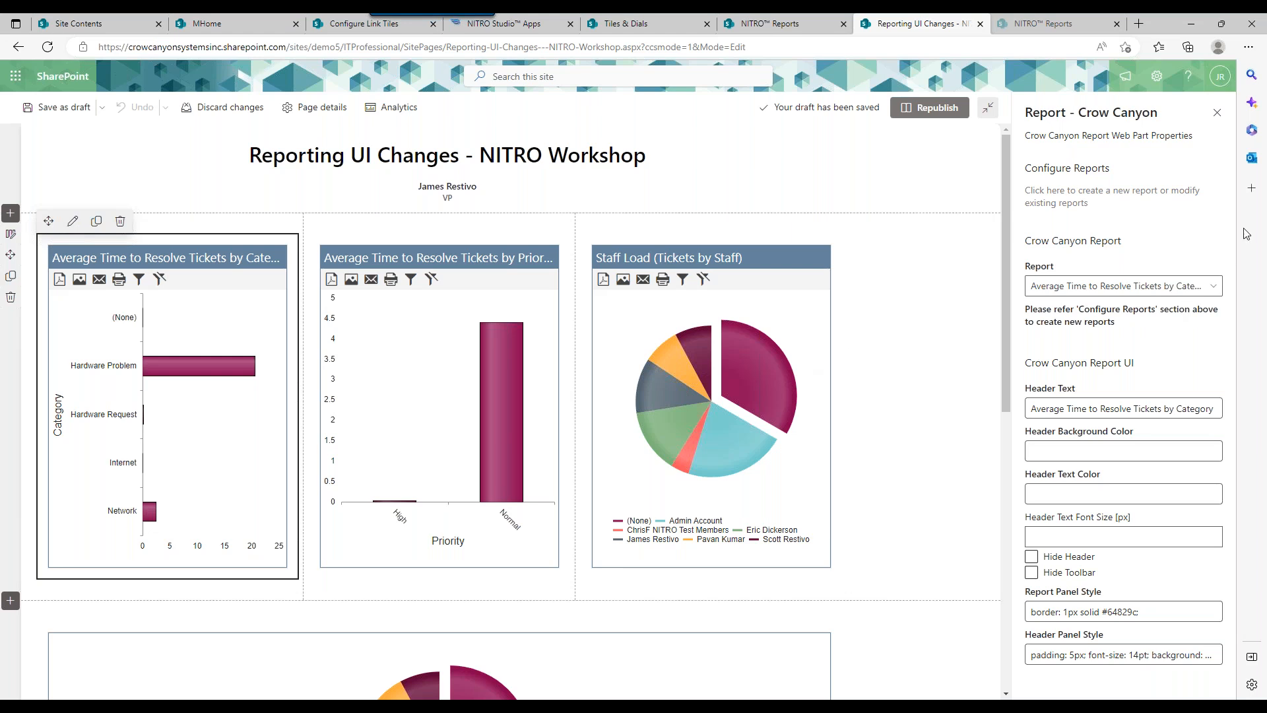
# Step: Set the header background color of the Average Time to Resolve Tickets by Category report to #000000
pyautogui.click(1045, 537)
pyautogui.click(1072, 449)
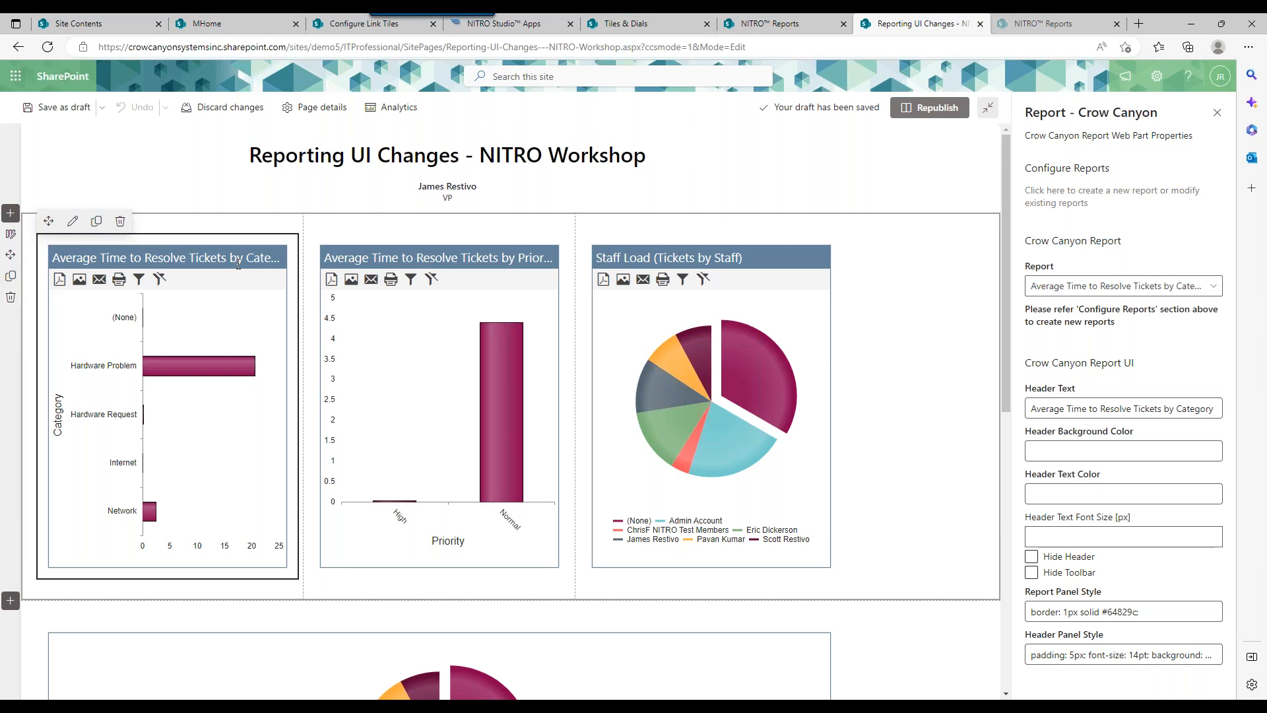
pyautogui.click(1103, 453)
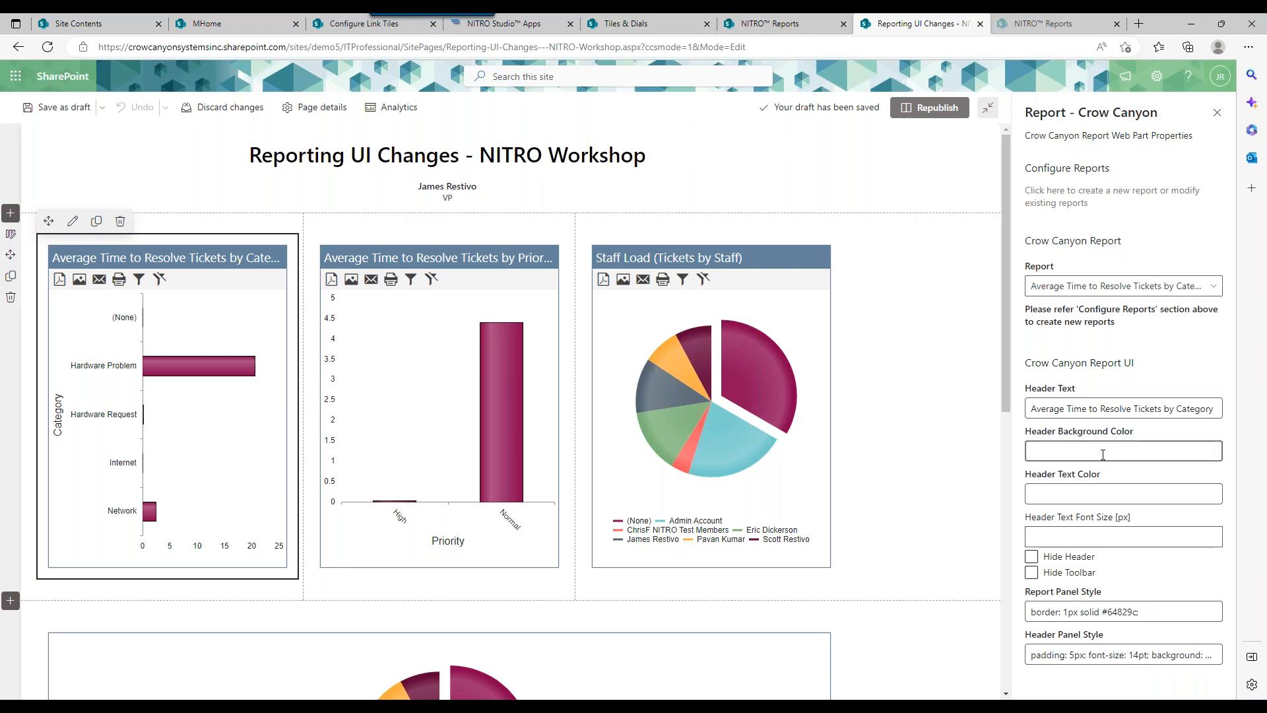
pyautogui.click(1103, 494)
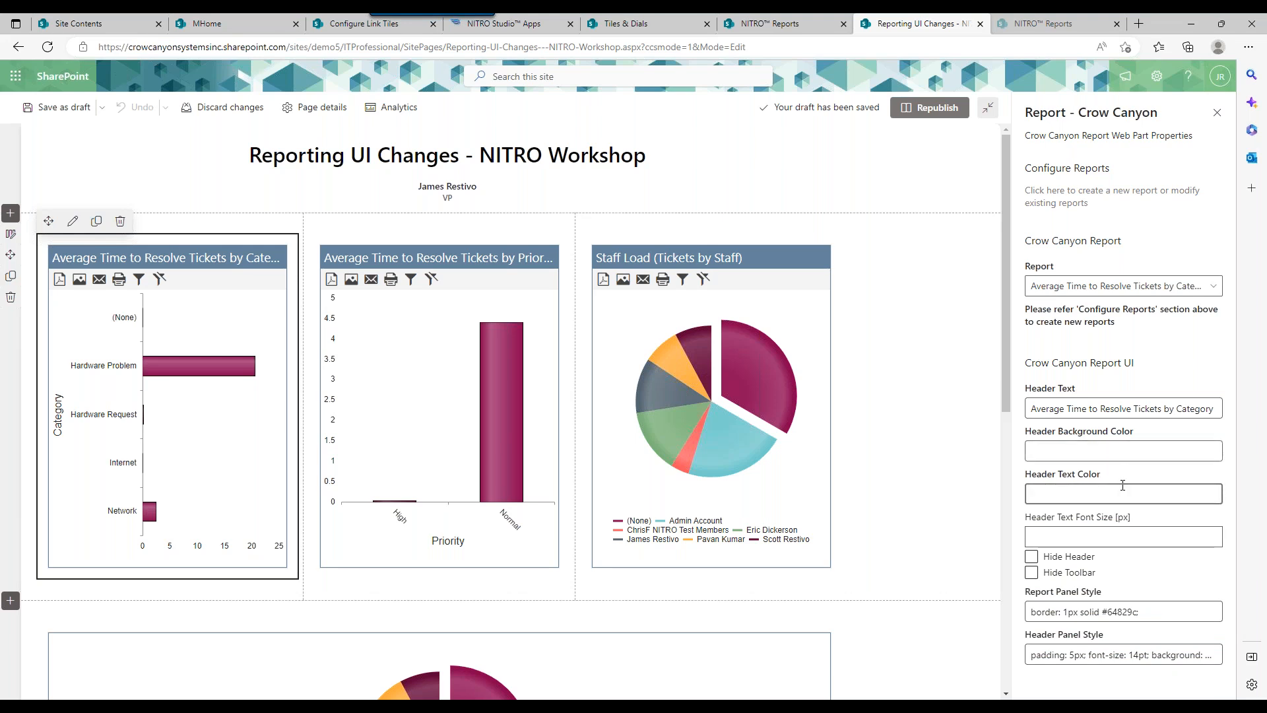
pyautogui.click(1113, 453)
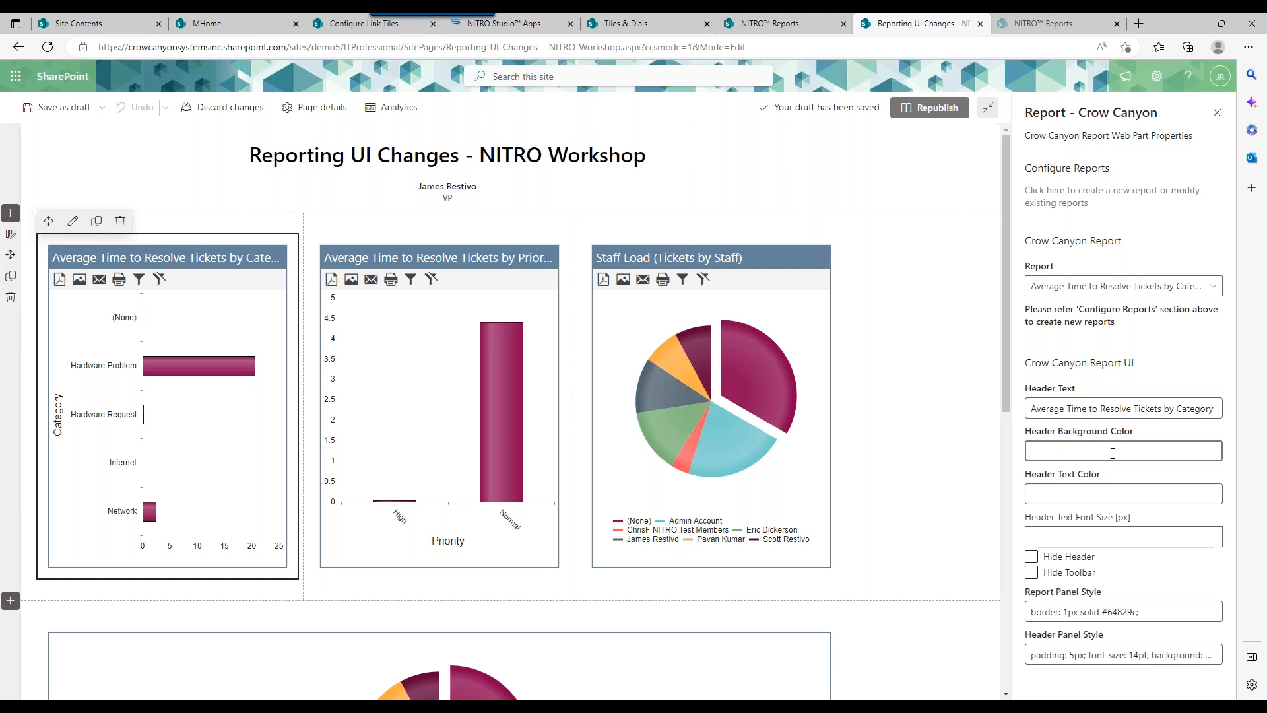
pyautogui.write('#000000')
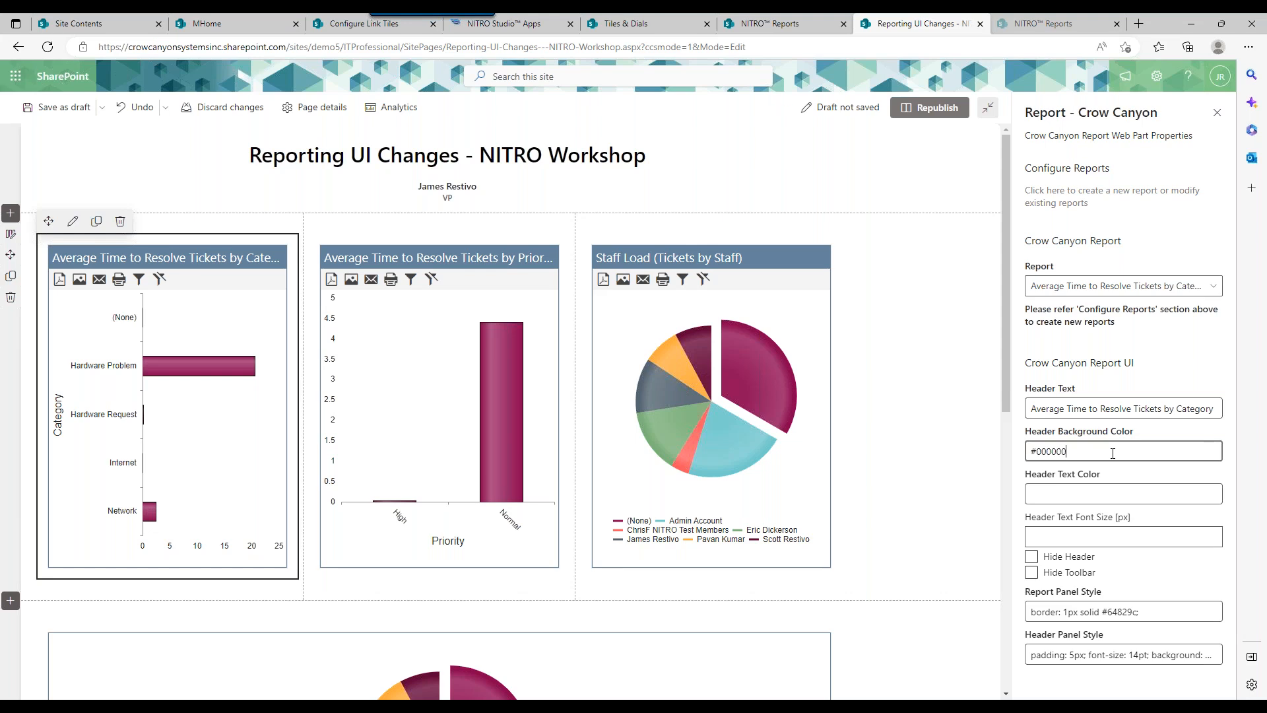
# Step: Set the same report's header text color to #FFFFFF and republish the page
pyautogui.click(1153, 498)
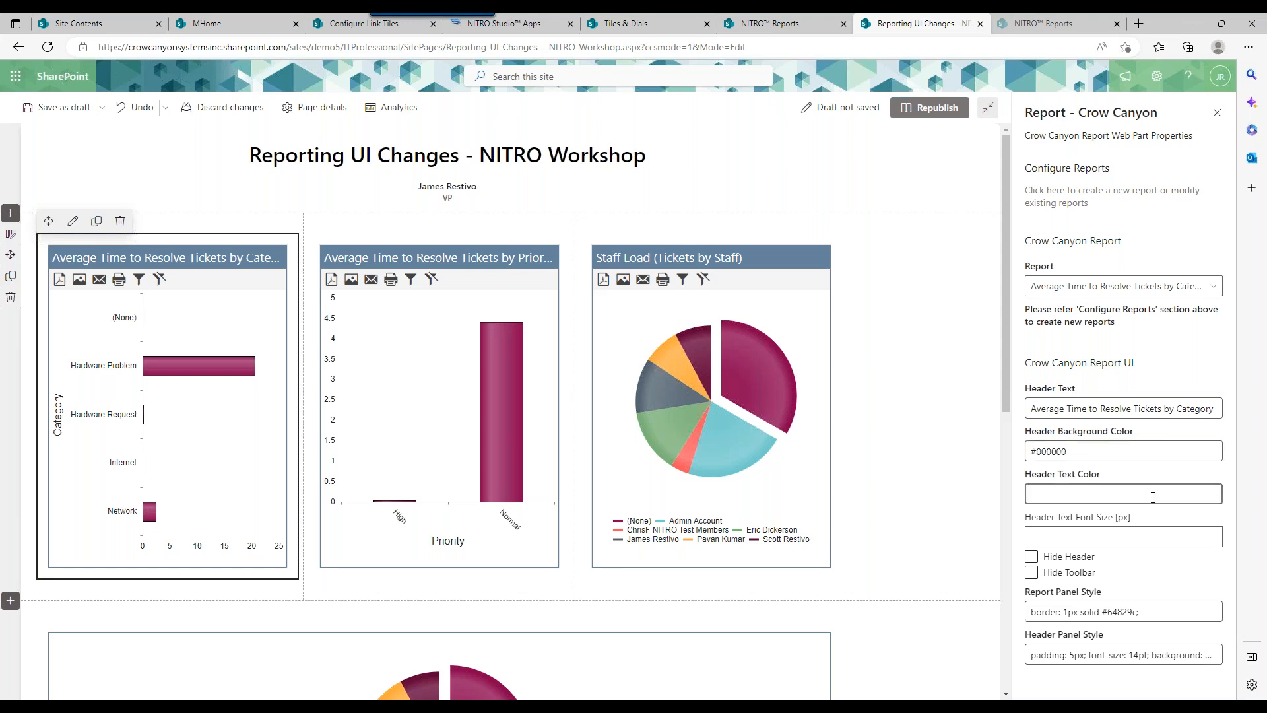
pyautogui.write('#FFFFFF')
pyautogui.click(930, 107)
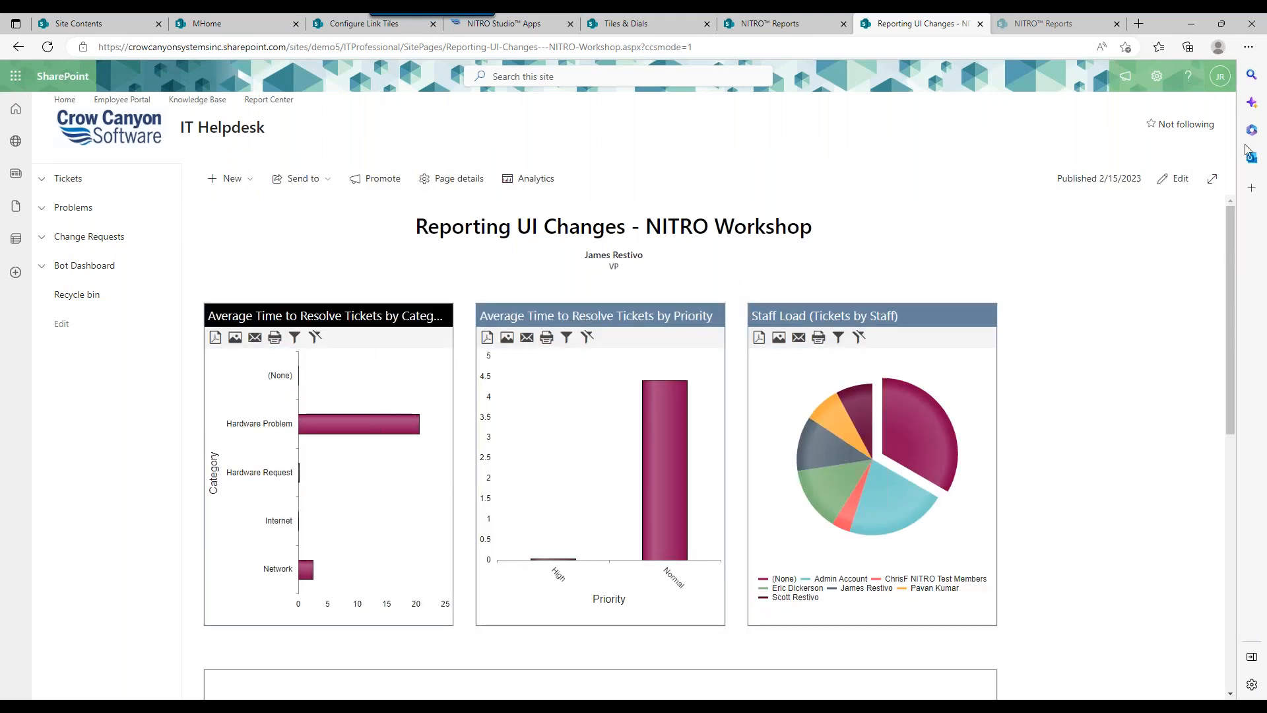
# Step: Clear the header background color and header text color of the Average Time to Resolve Tickets by Category report web part
pyautogui.click(1176, 179)
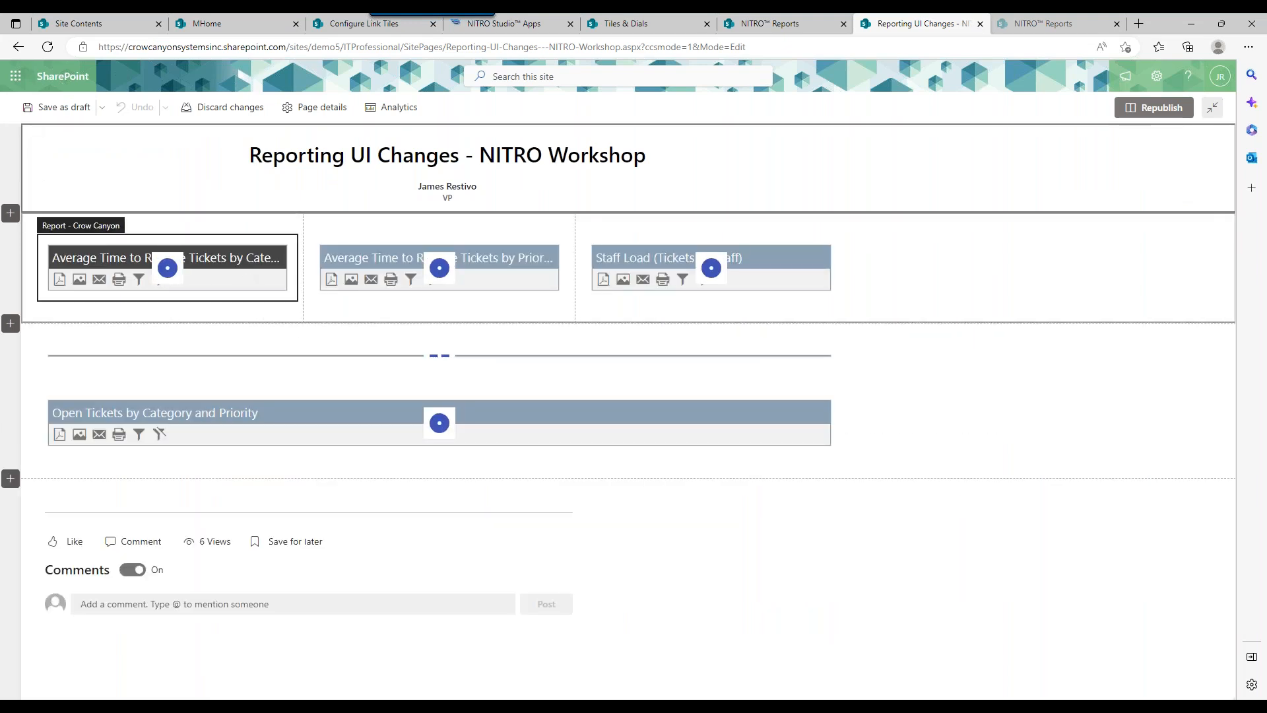
pyautogui.click(72, 221)
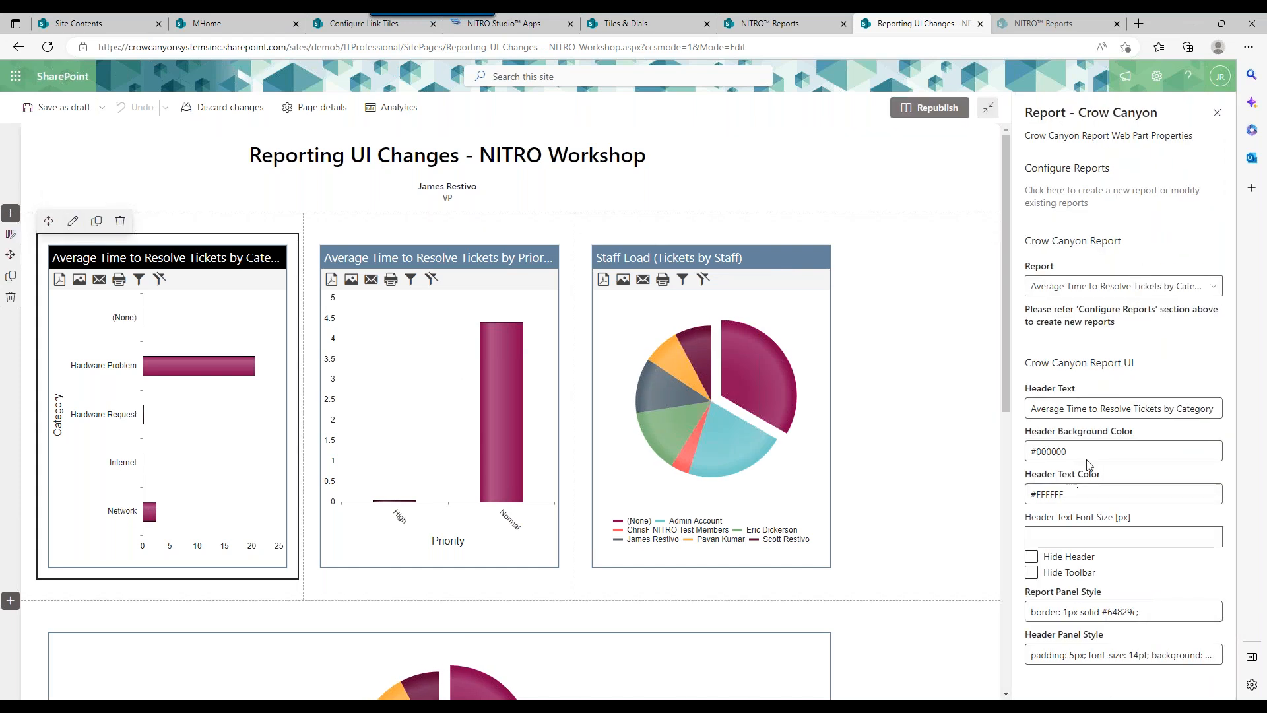
pyautogui.moveTo(1072, 452); pyautogui.dragTo(988, 449)
pyautogui.press('BackSpace')
pyautogui.moveTo(1073, 494); pyautogui.dragTo(1004, 502)
pyautogui.press('BackSpace')
# Step: Hide the header of the Average Time to Resolve Tickets by Category report web part and republish the page
pyautogui.click(1055, 558)
pyautogui.click(1050, 561)
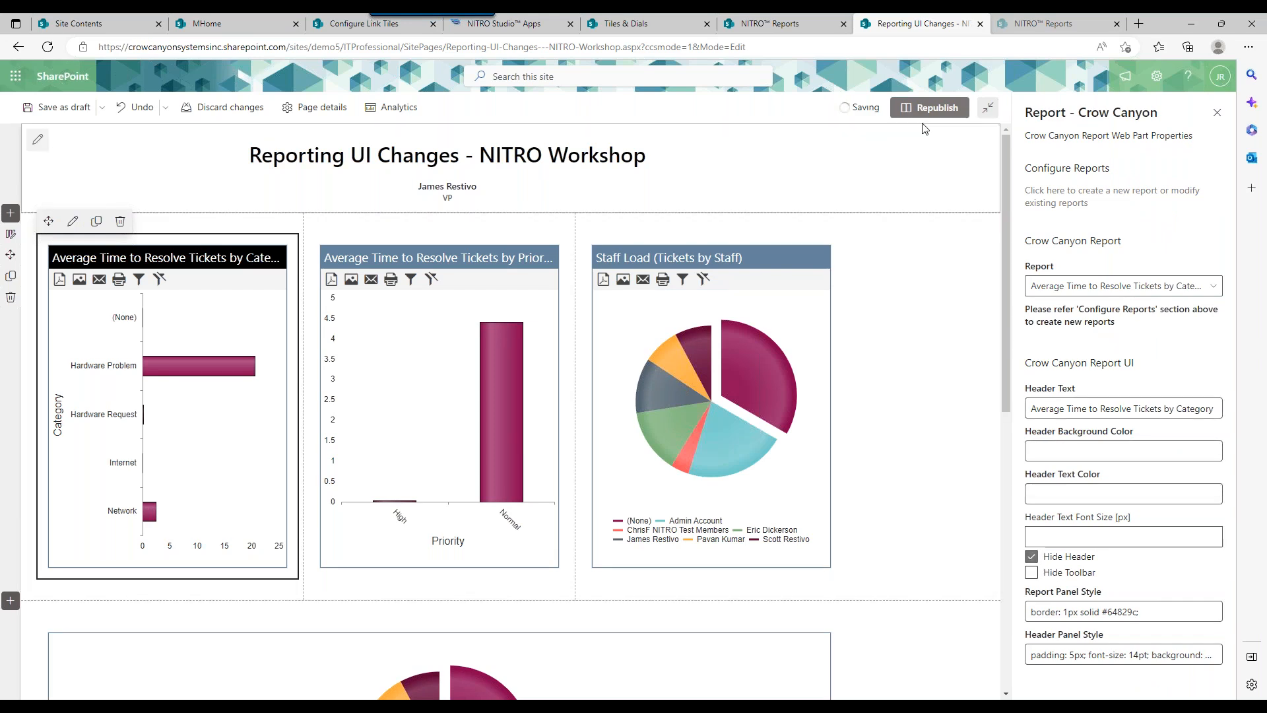
pyautogui.click(931, 107)
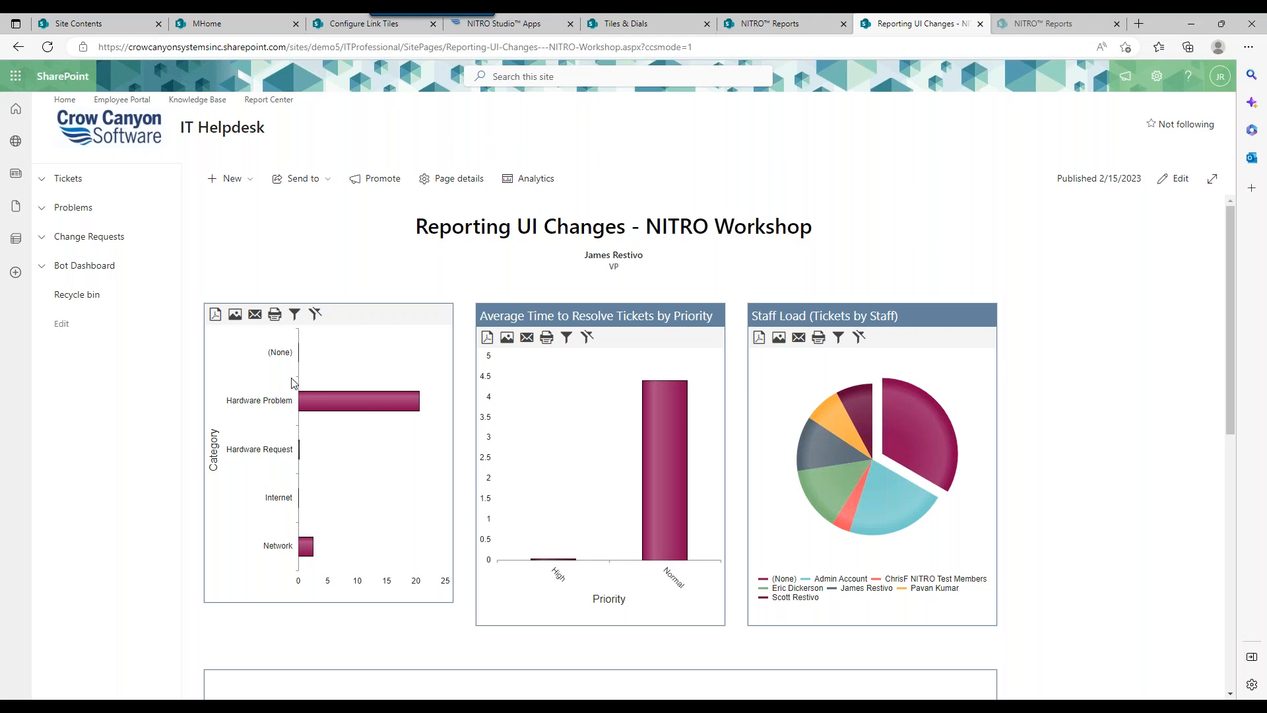
# Step: Put the page back in edit mode and open the web part properties of the Average Time to Resolve Tickets by Category report
pyautogui.click(1175, 179)
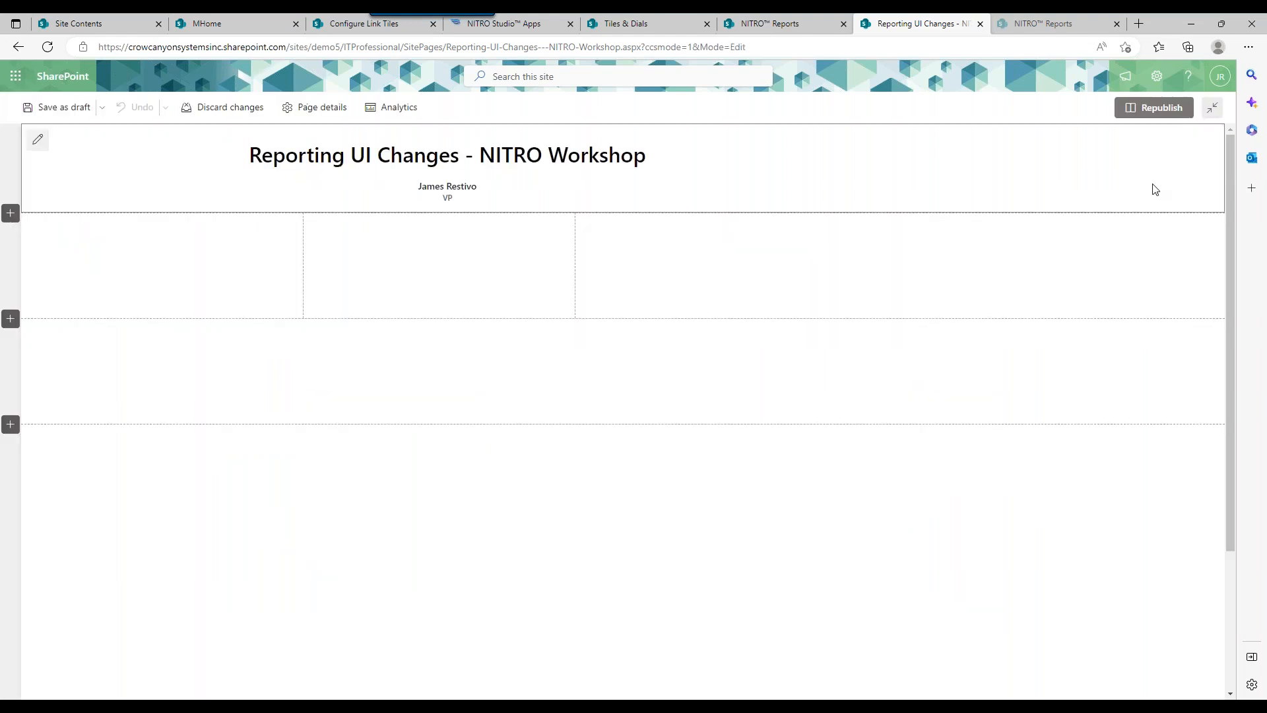
pyautogui.click(192, 311)
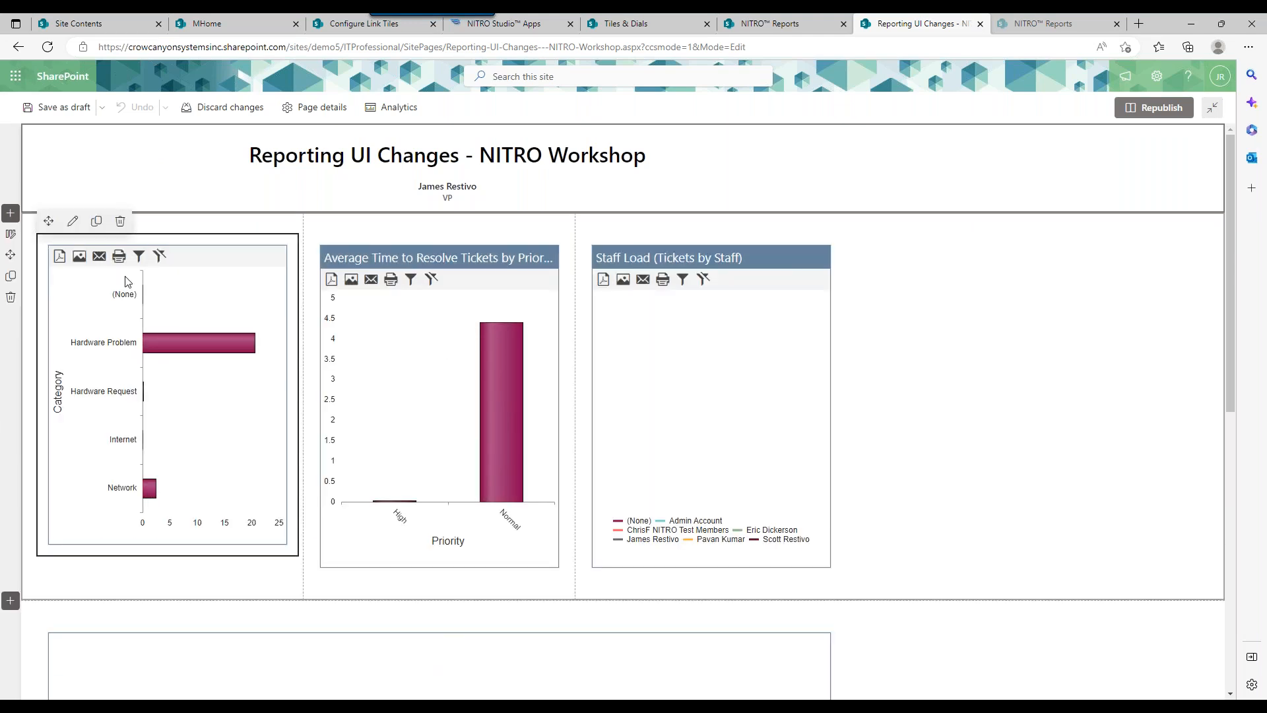
pyautogui.click(72, 220)
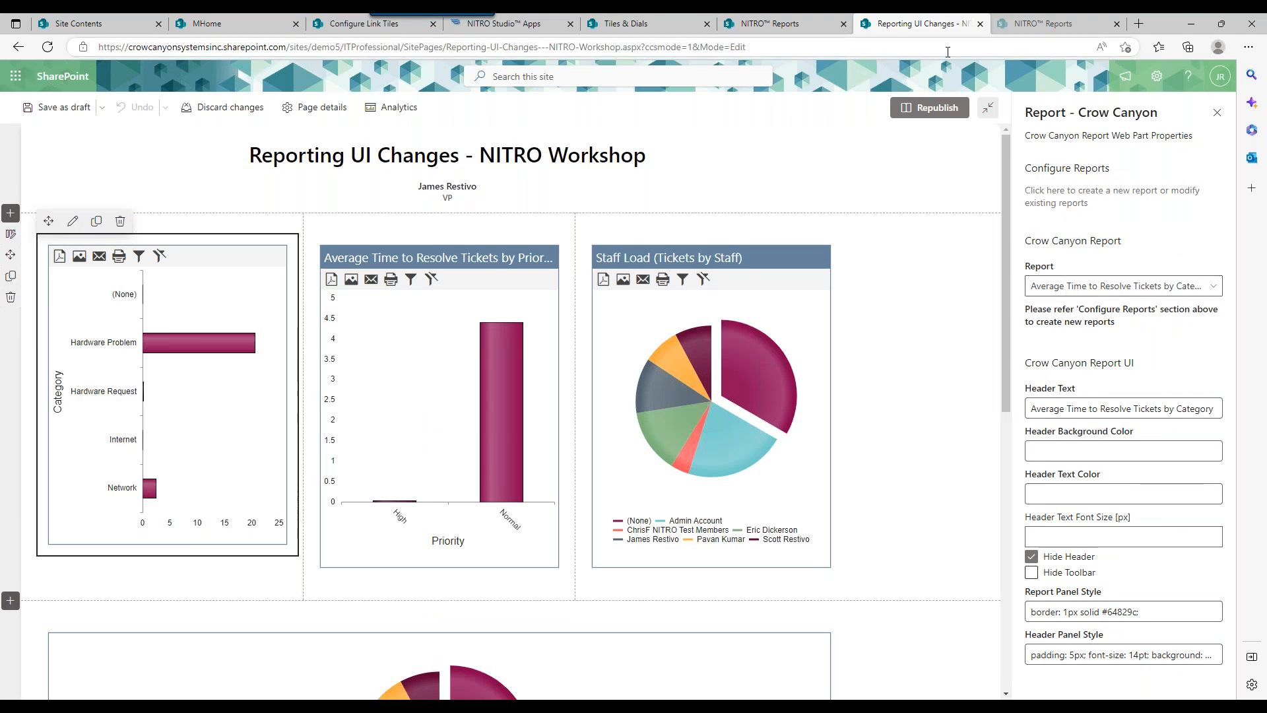
# Step: In NITRO Reports, sort the configured reports by title and open Average Time to Resolve Tickets by Category for editing
pyautogui.click(1051, 24)
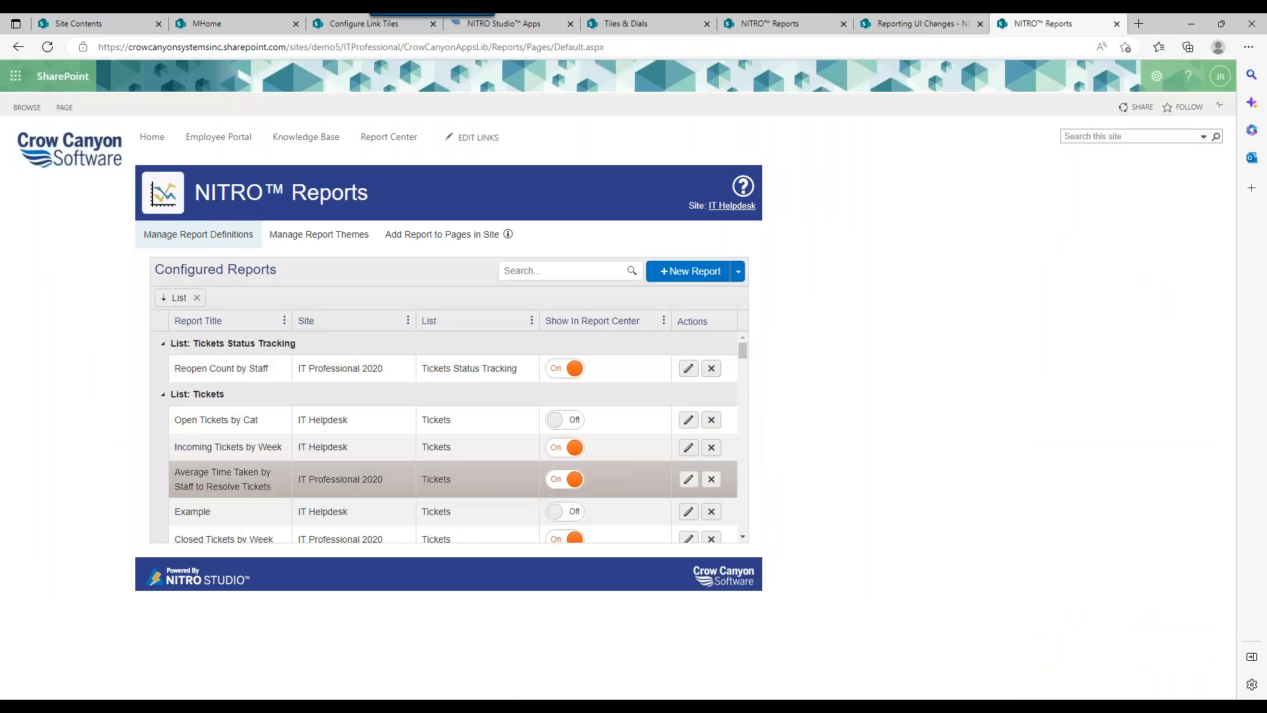
pyautogui.click(225, 328)
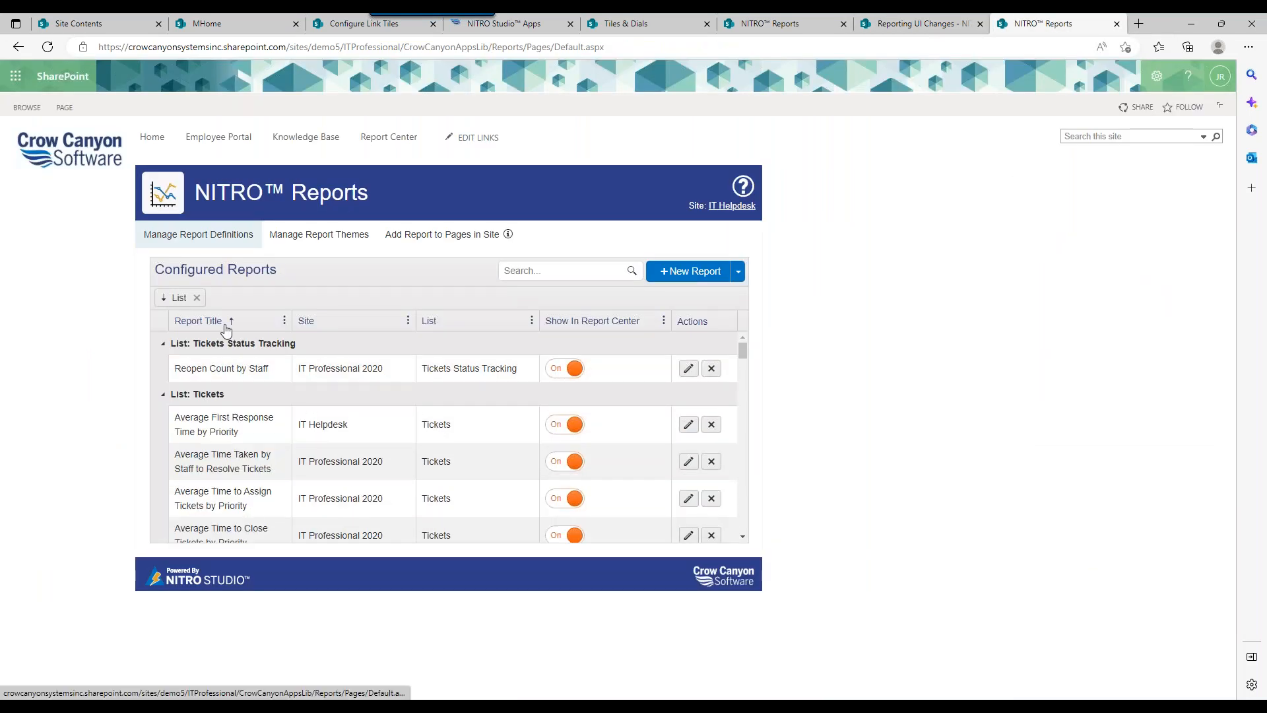
pyautogui.click(744, 537)
pyautogui.click(743, 538)
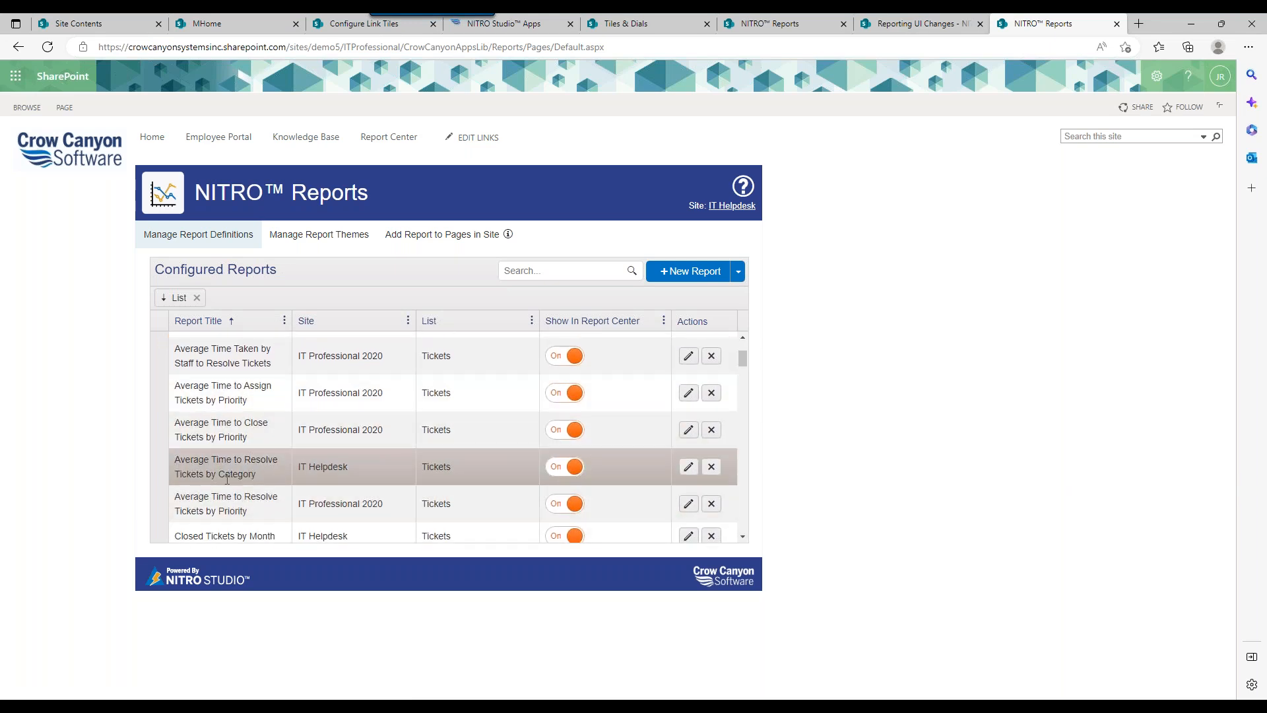
pyautogui.click(689, 467)
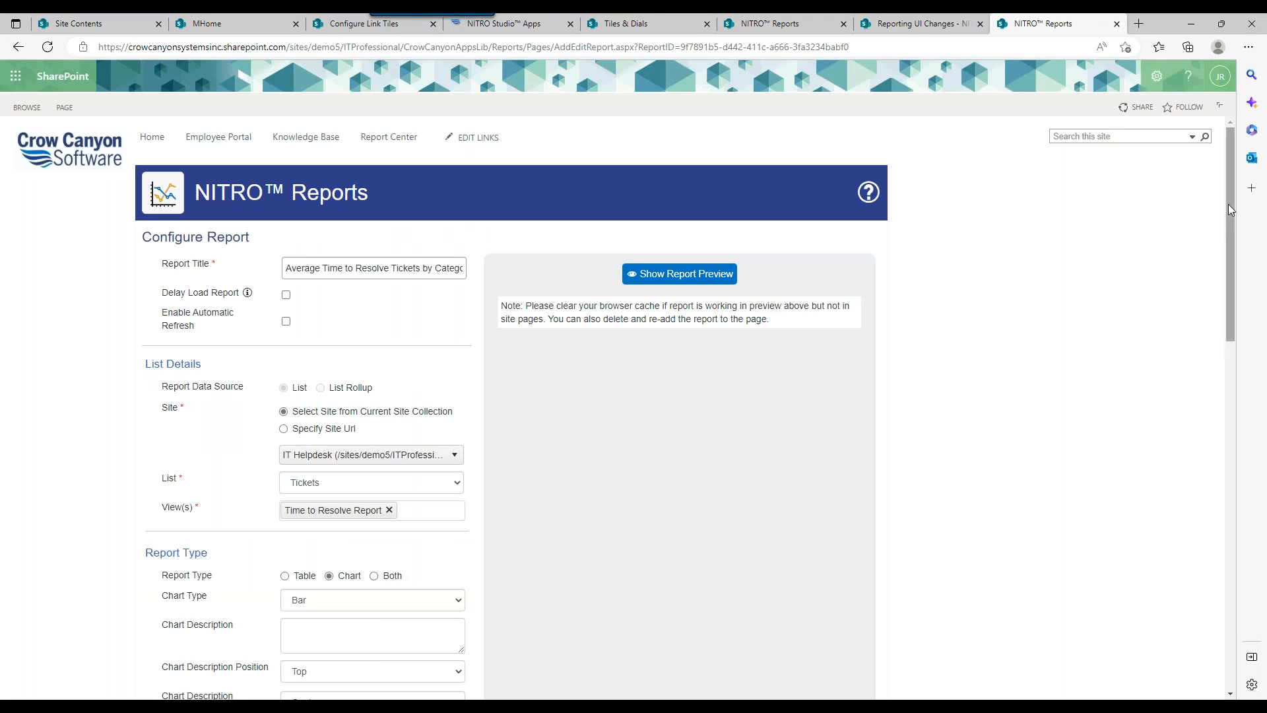
# Step: Copy the report title "Average Time to Resolve Tickets by Category" into the chart description and preview the report
pyautogui.moveTo(1231, 204); pyautogui.dragTo(1228, 238)
pyautogui.click(353, 135)
pyautogui.hotkey('ctrl', 'a')
pyautogui.hotkey('ctrl', 'c')
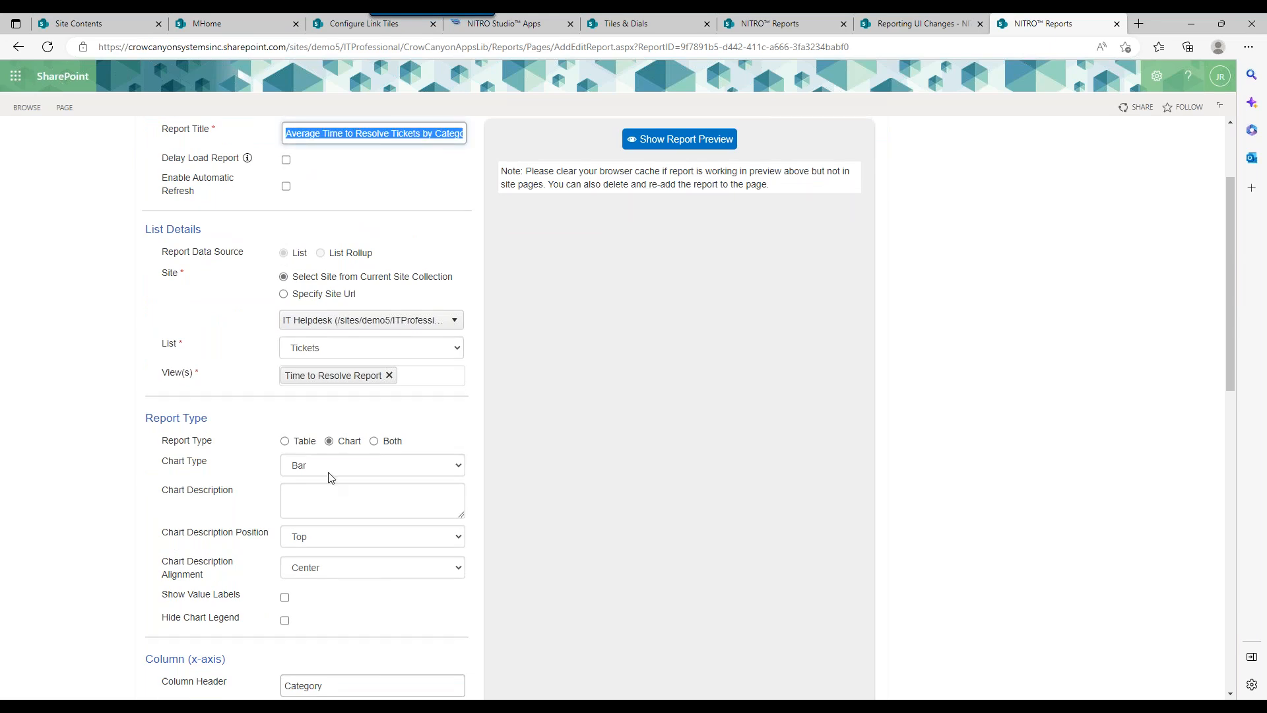
pyautogui.click(327, 492)
pyautogui.hotkey('ctrl', 'v')
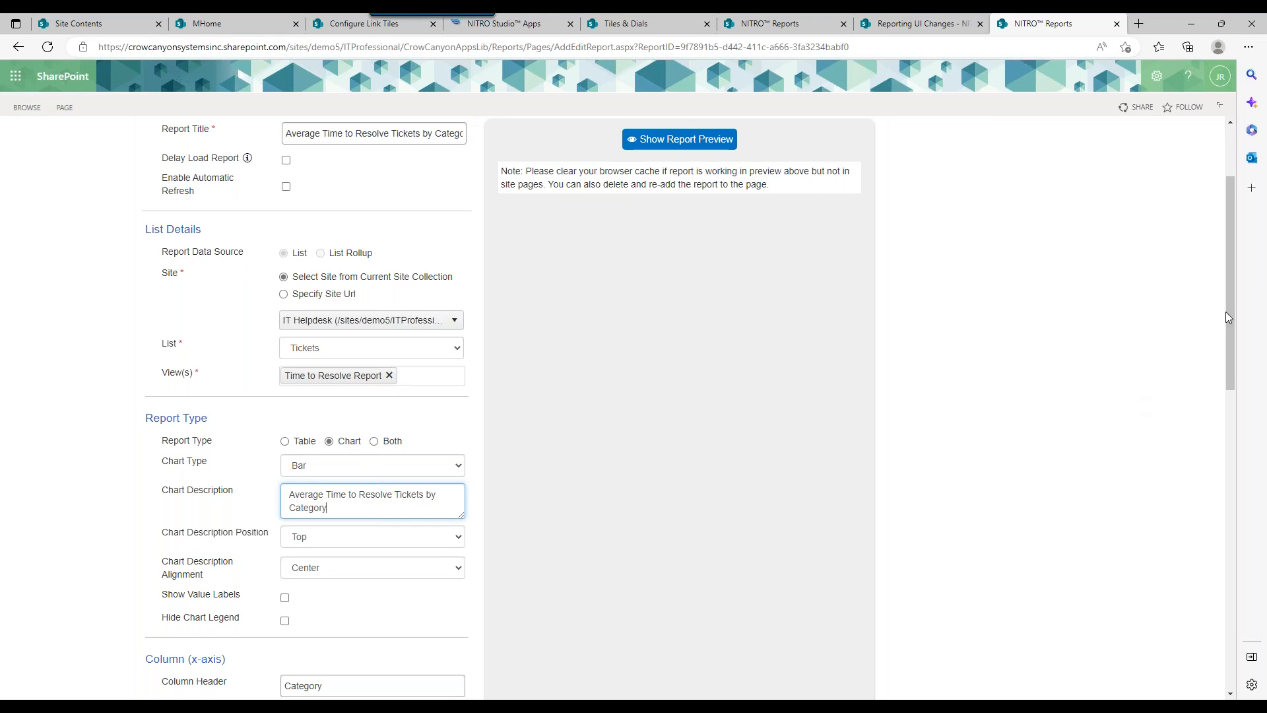
pyautogui.moveTo(1233, 300); pyautogui.dragTo(1233, 303)
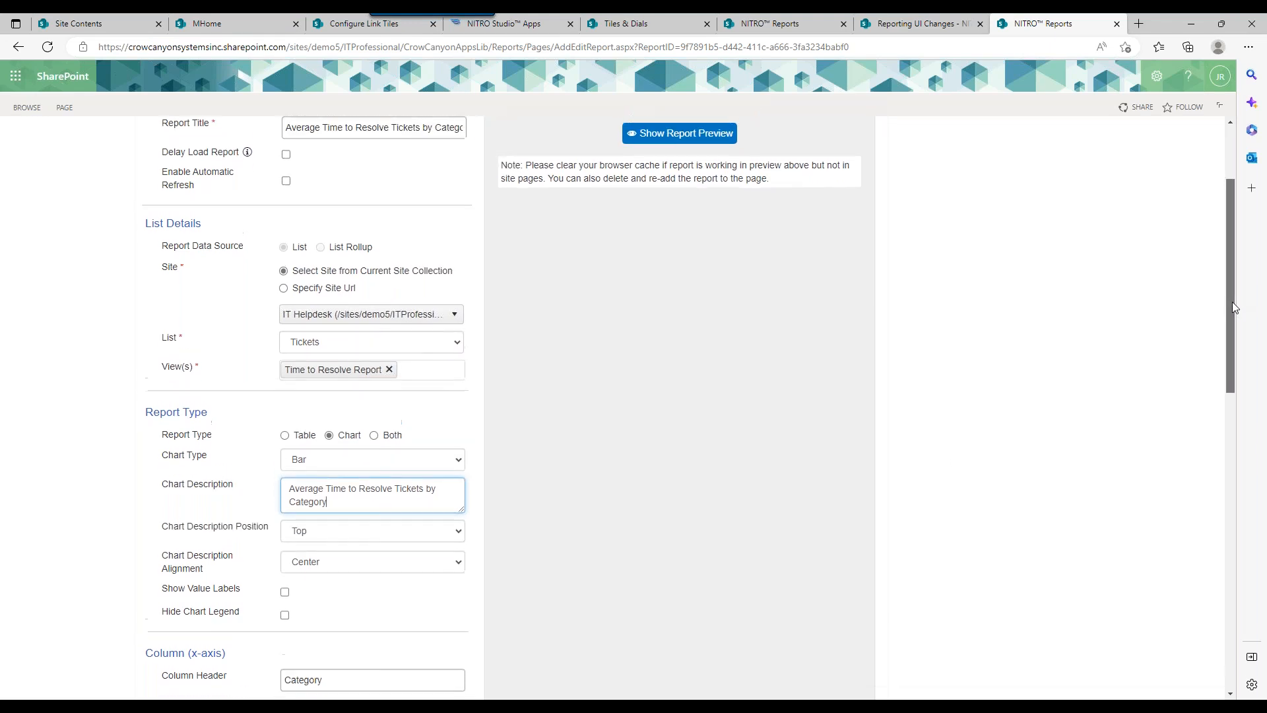
pyautogui.click(645, 135)
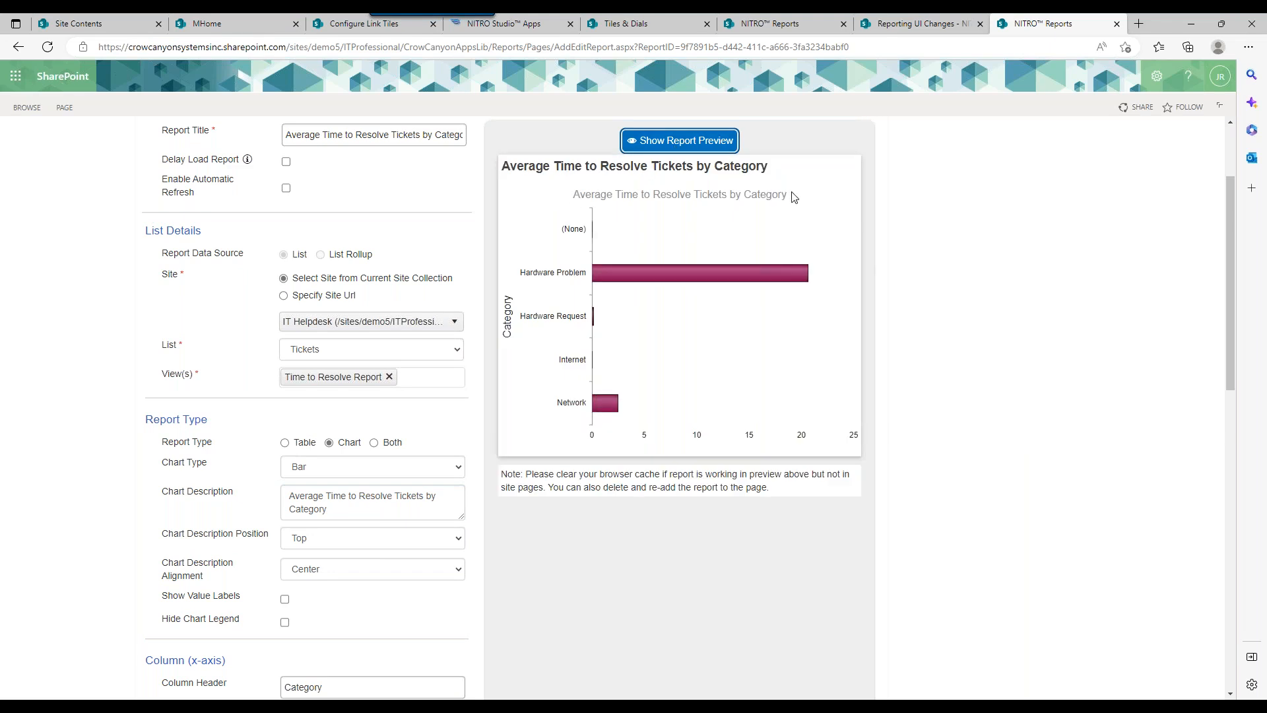
# Step: Save the report definition and republish the Reporting UI Changes page
pyautogui.scroll(-1, 1230, 231)
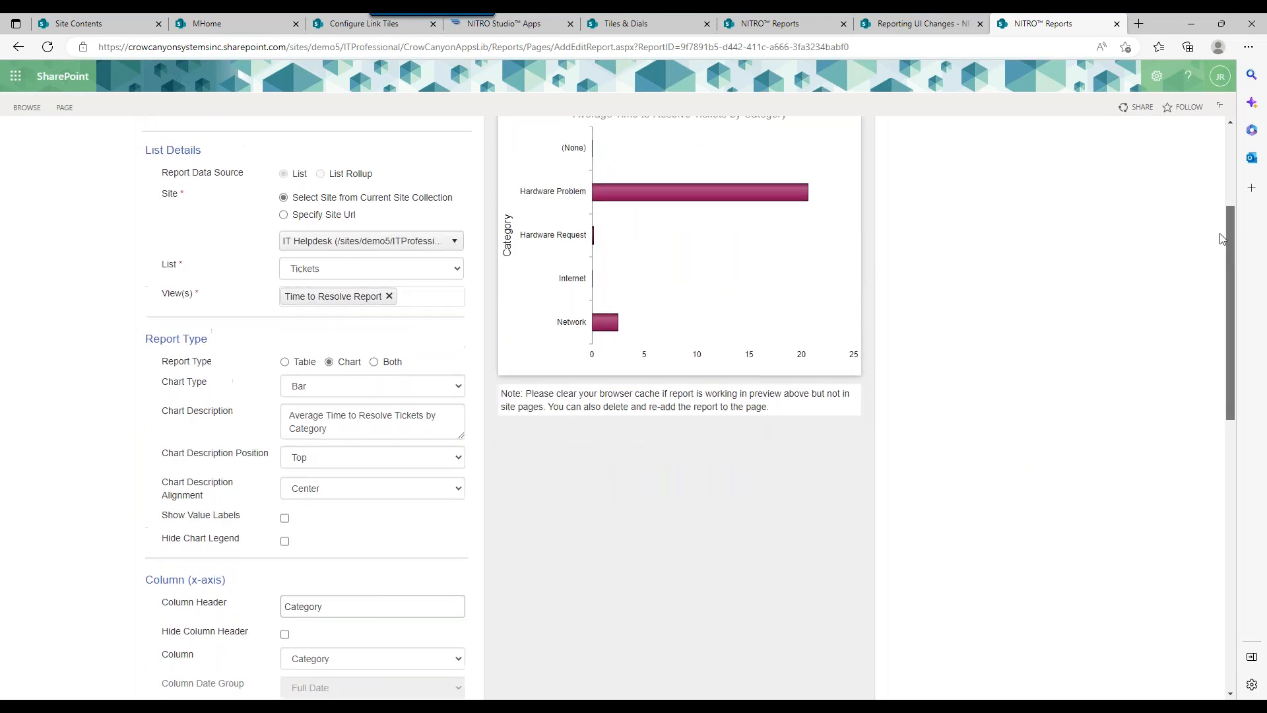
pyautogui.scroll(-10, 1221, 232)
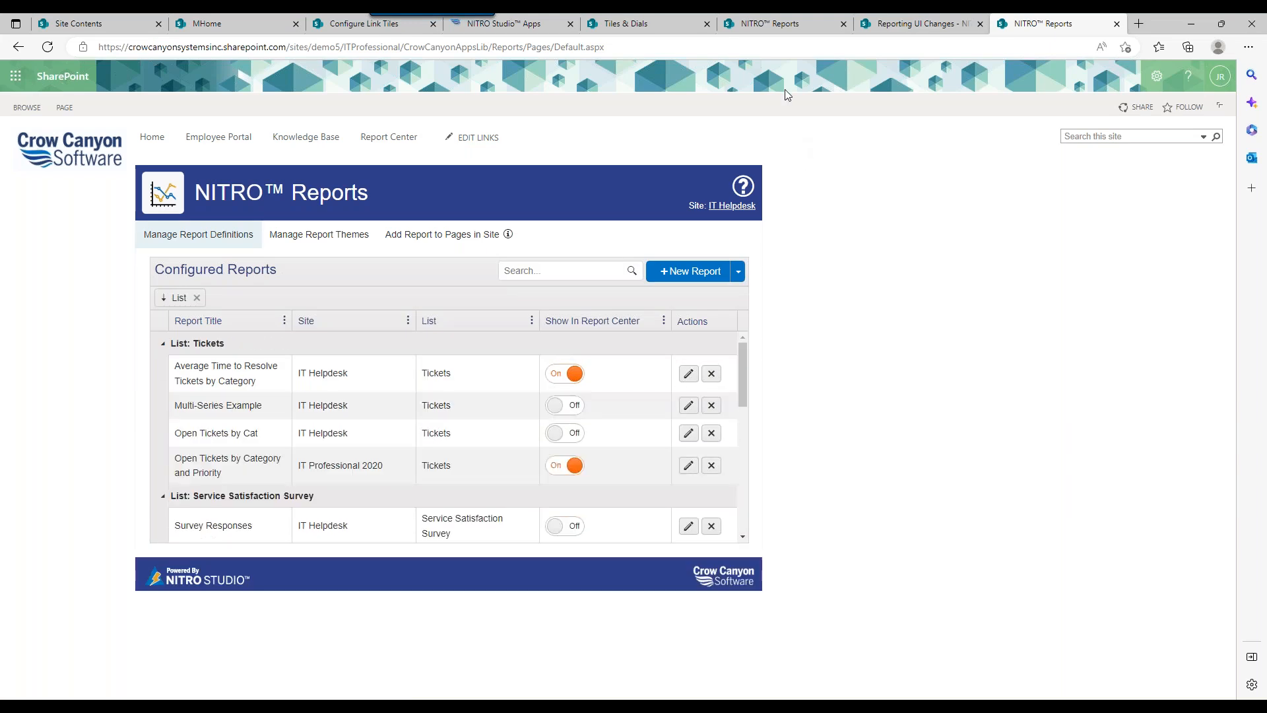
pyautogui.click(890, 25)
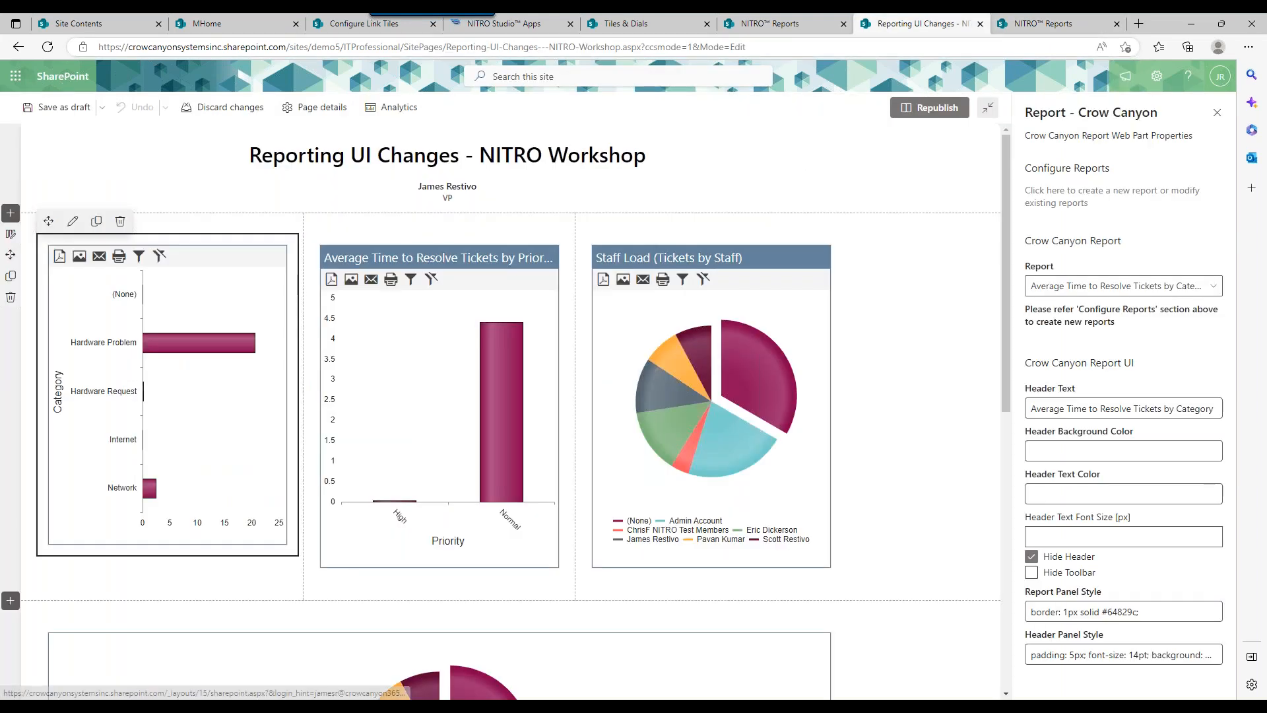
pyautogui.click(956, 108)
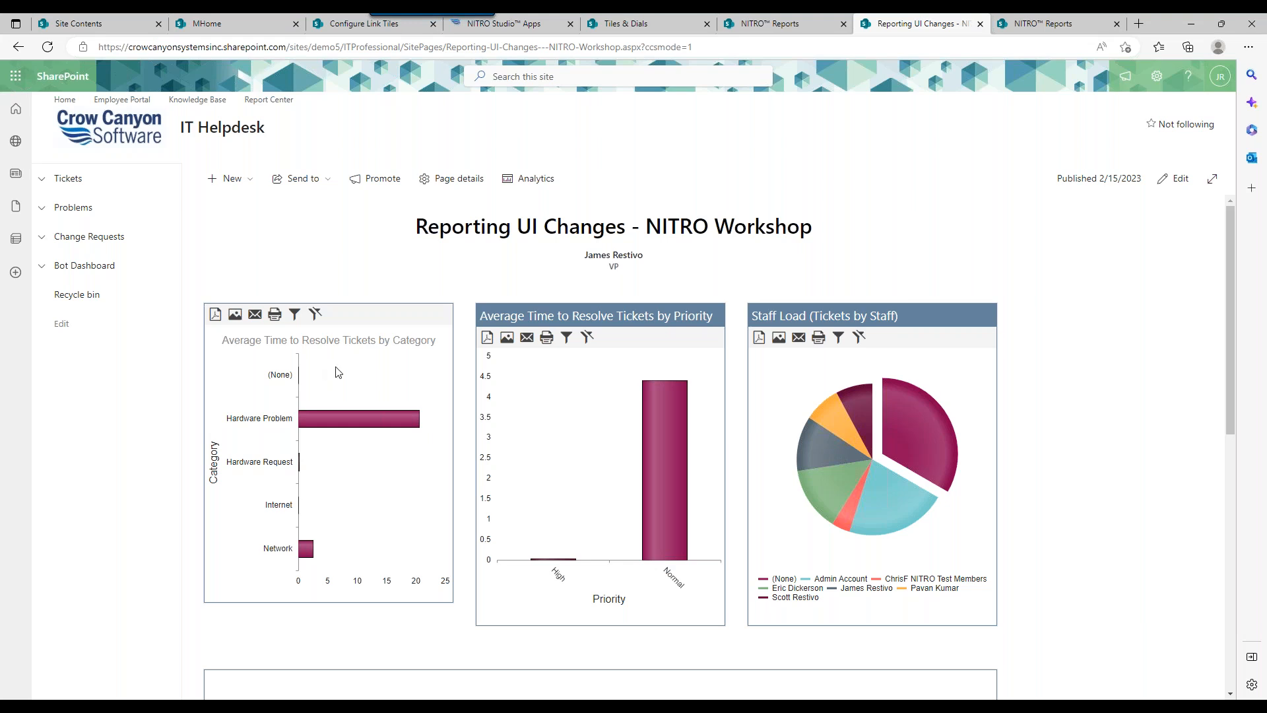
# Step: Hide the toolbar of the Average Time to Resolve Tickets by Category report web part and republish the page
pyautogui.click(1174, 178)
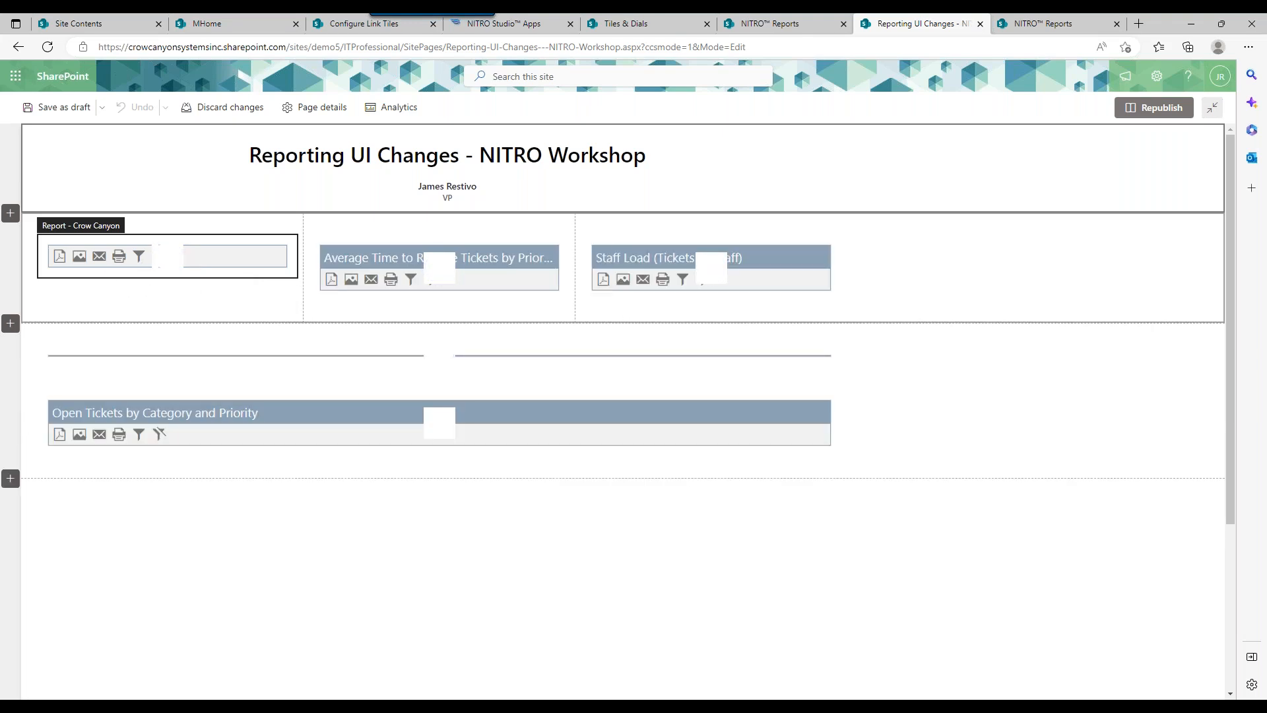
pyautogui.click(201, 264)
pyautogui.click(72, 221)
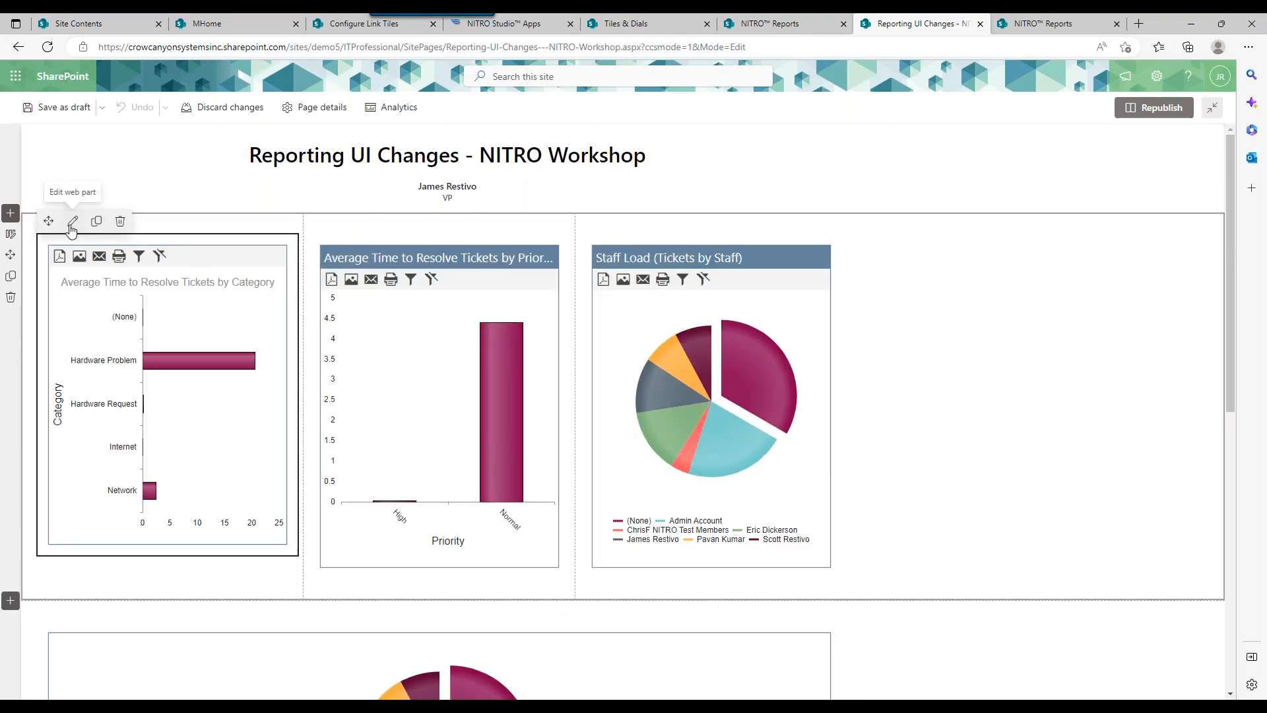
pyautogui.click(1081, 579)
pyautogui.click(930, 107)
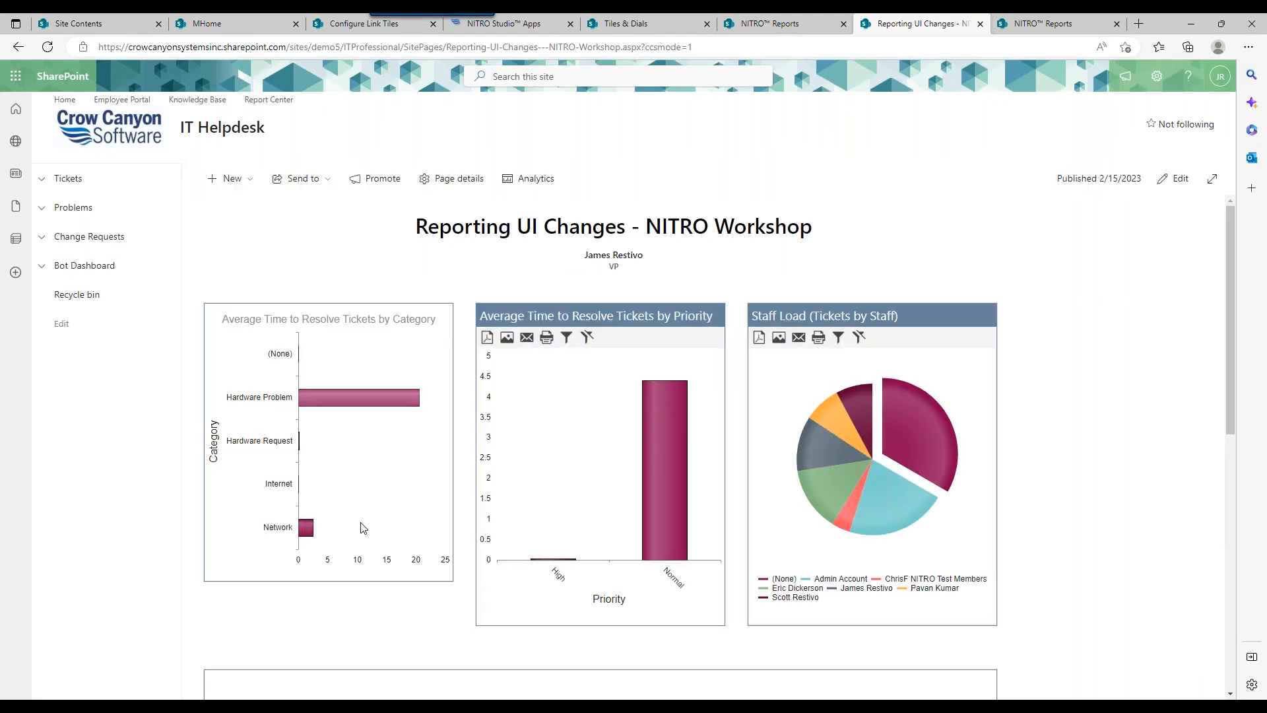
# Step: Put the Reporting UI Changes page in edit mode again and reopen the category resolution-time report's web part properties
pyautogui.scroll(-1, 1235, 317)
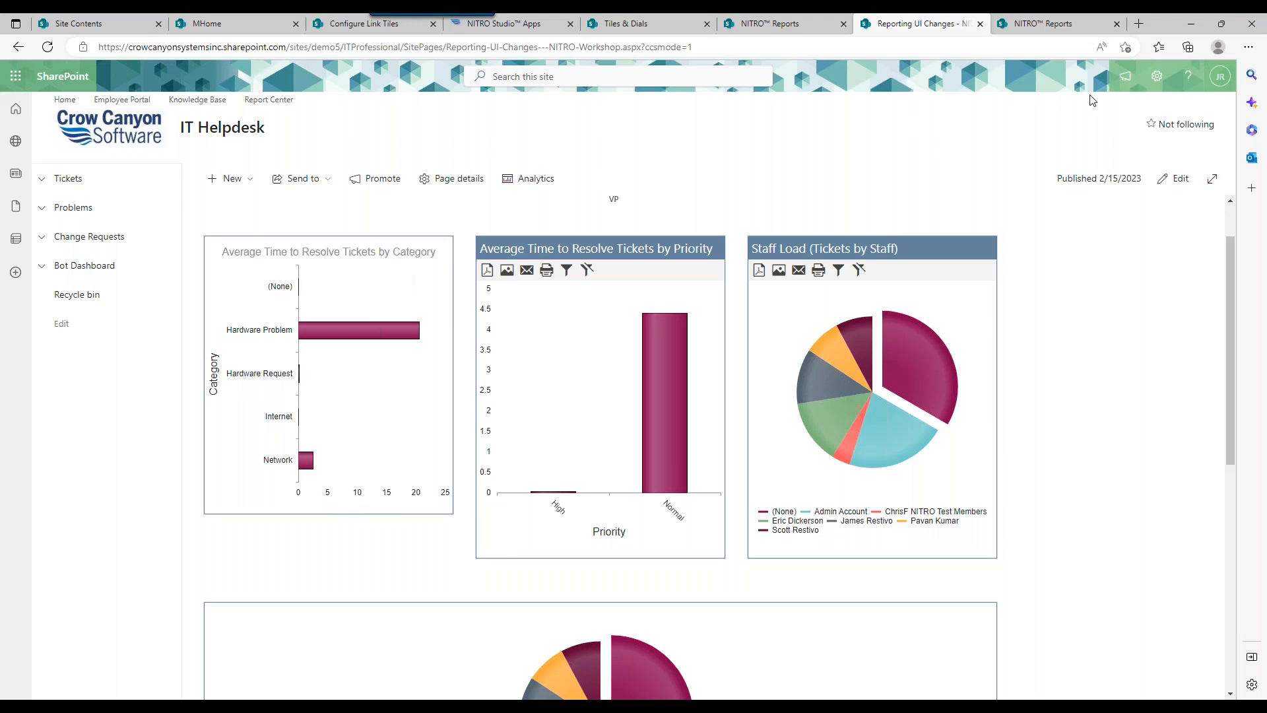
pyautogui.click(1175, 174)
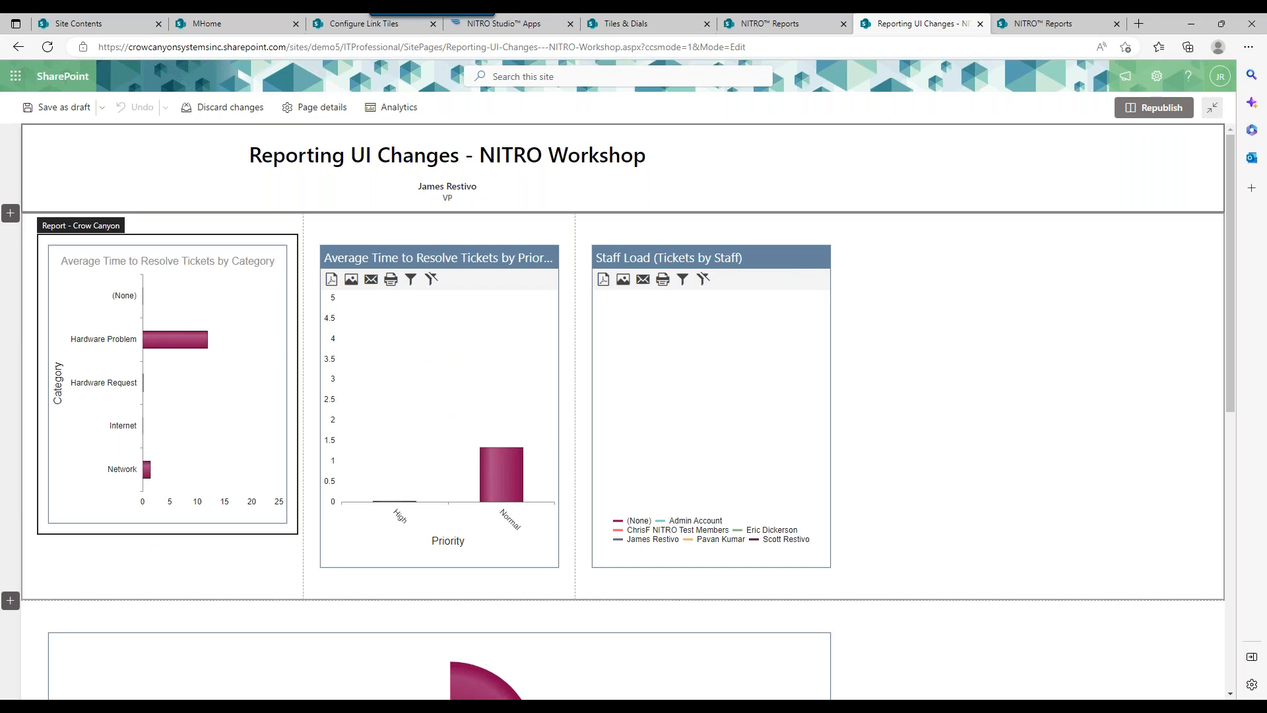
pyautogui.click(143, 311)
pyautogui.click(74, 222)
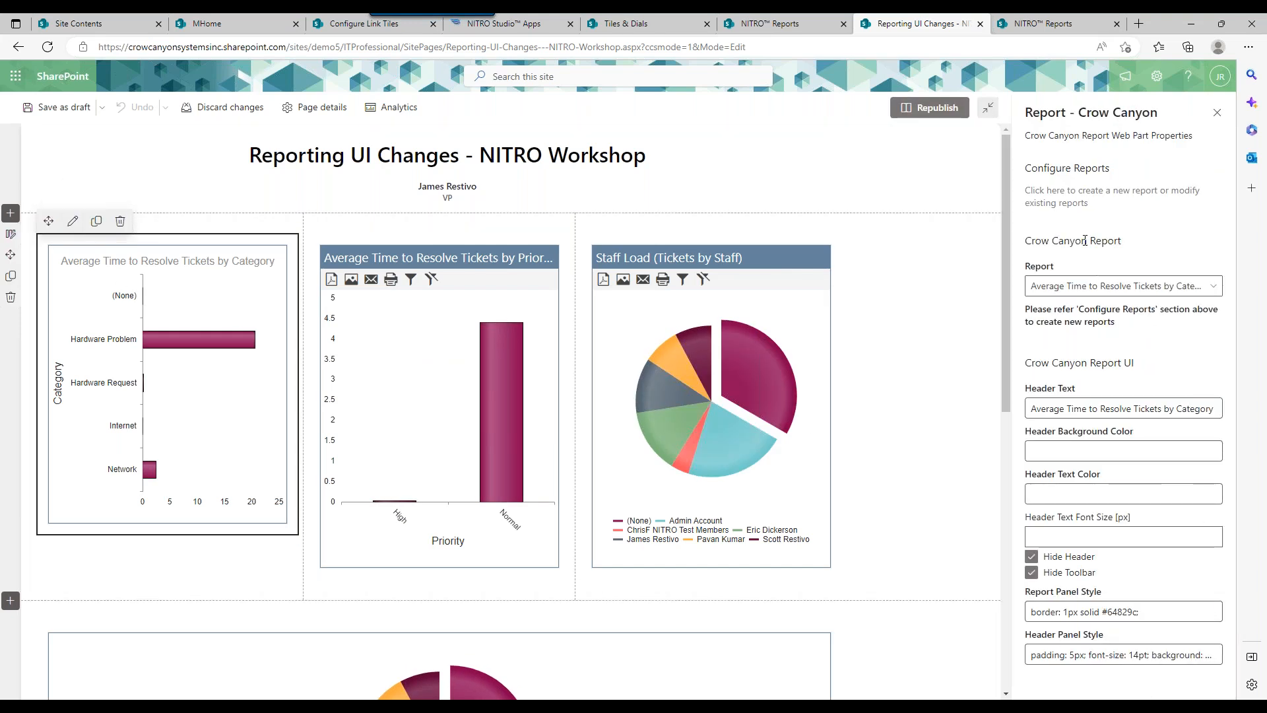
# Step: Reopen the Average Time to Resolve Tickets by Category report definition for editing in NITRO Reports
pyautogui.click(806, 27)
pyautogui.click(1021, 26)
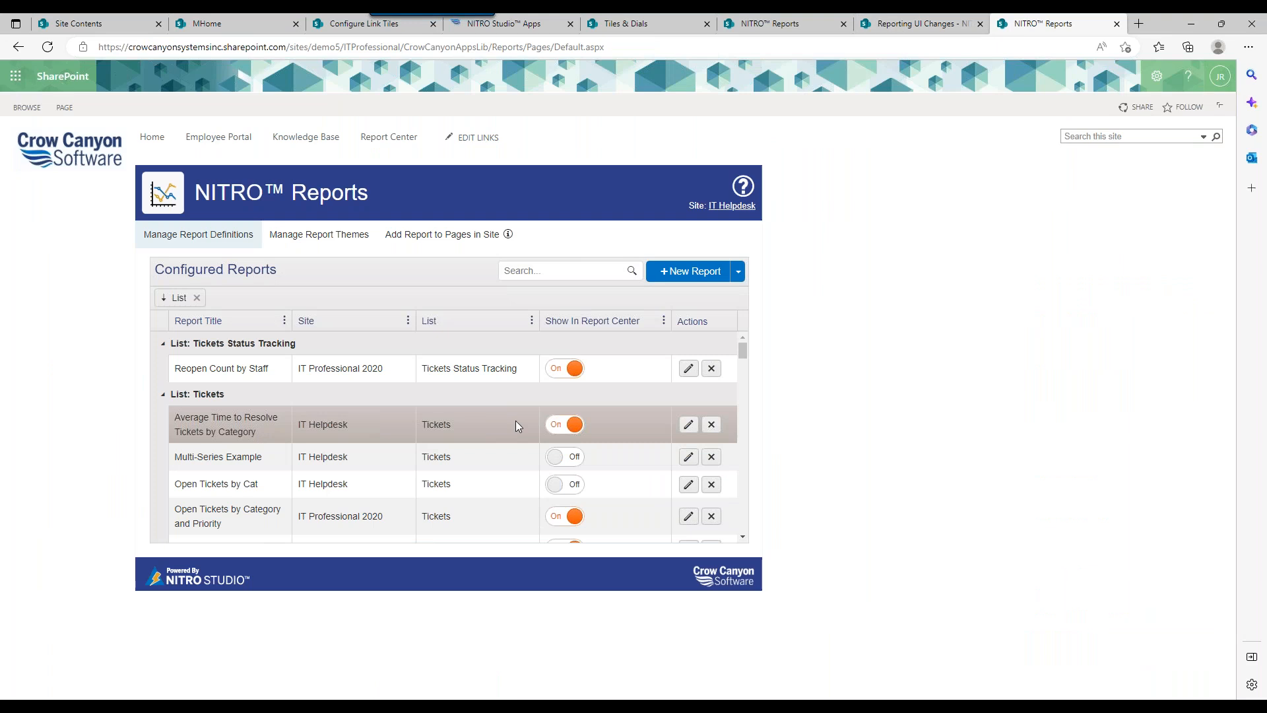
pyautogui.click(688, 425)
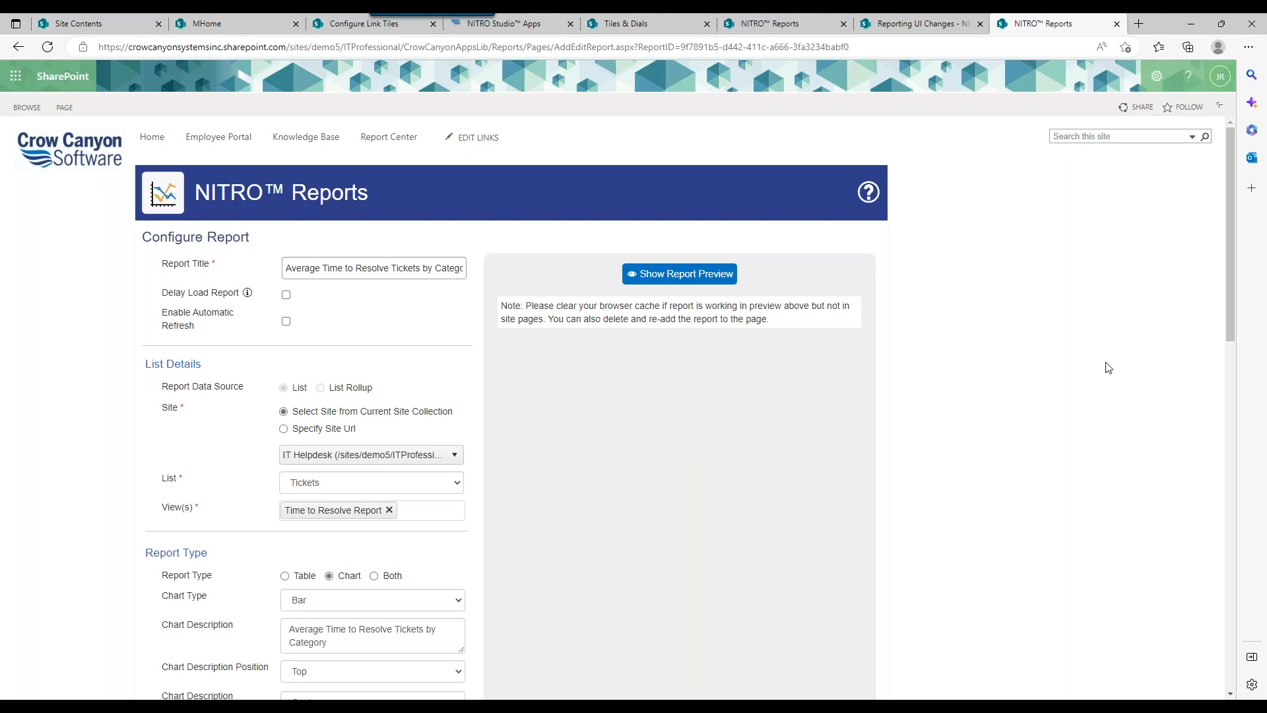
# Step: Set the report's y-axis row header to Hours and preview the report
pyautogui.moveTo(1230, 267); pyautogui.dragTo(1230, 494)
pyautogui.click(396, 508)
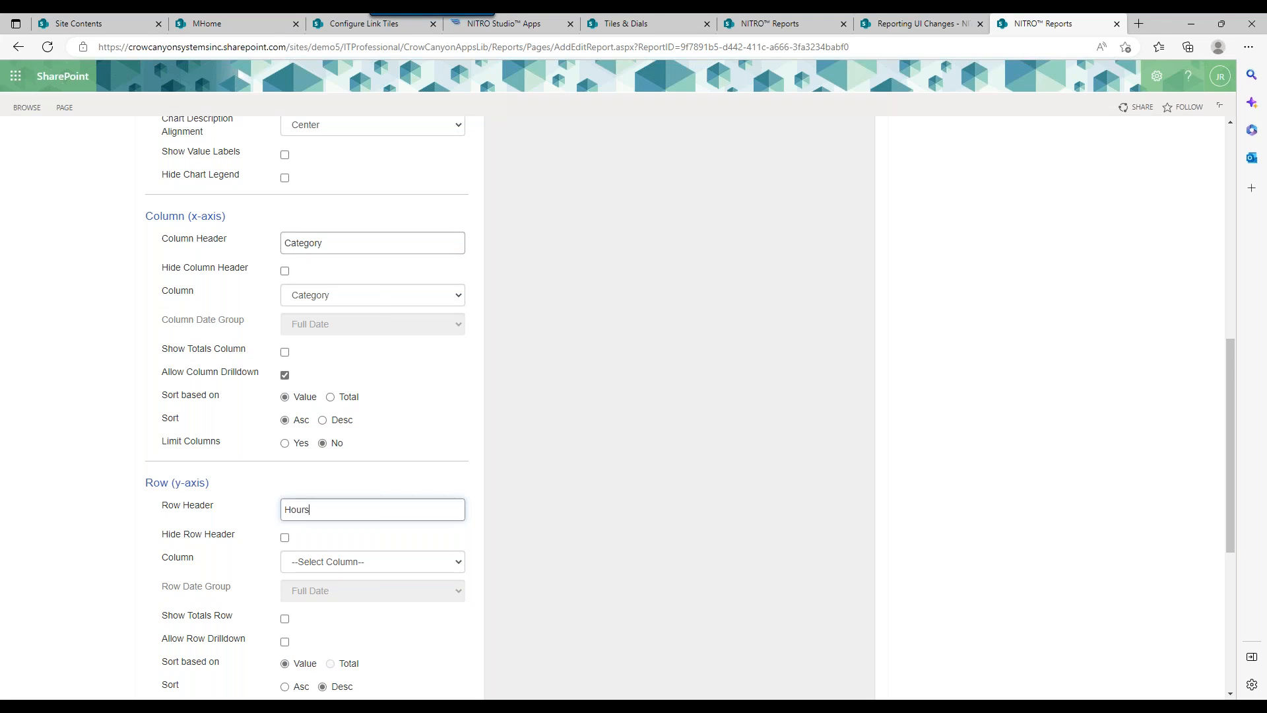
pyautogui.scroll(-1, 1228, 480)
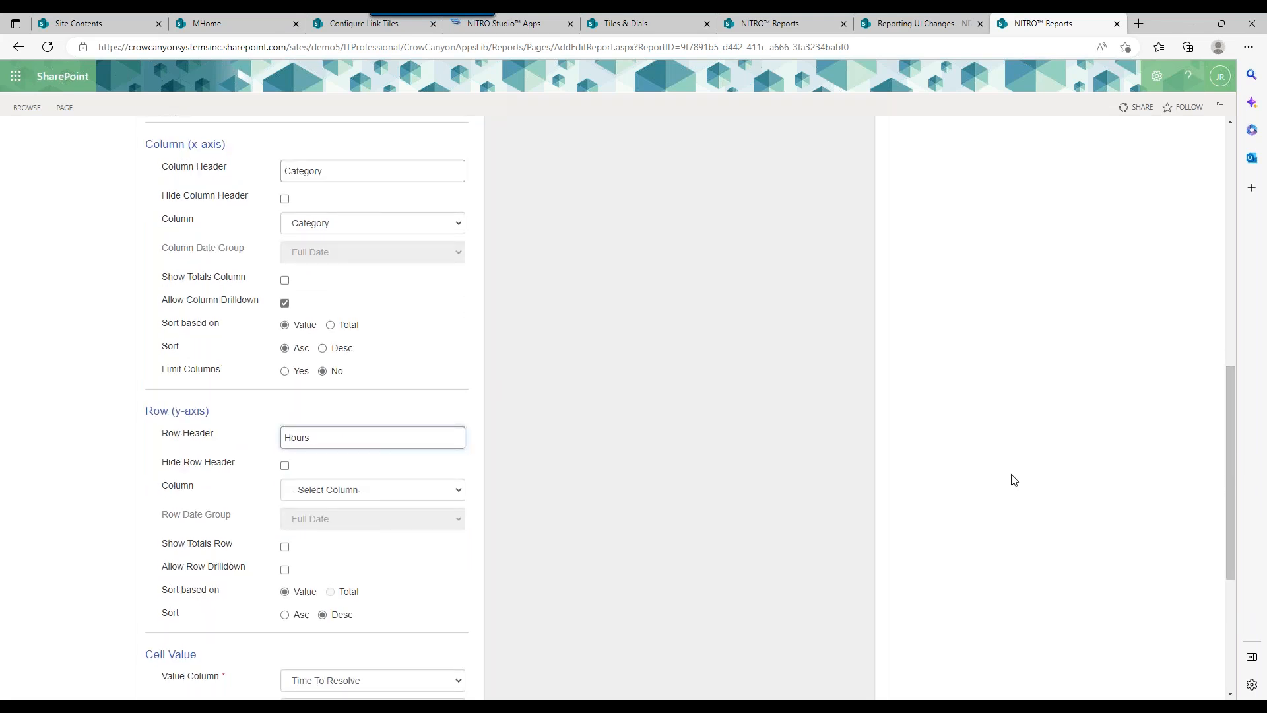
pyautogui.moveTo(1231, 422); pyautogui.dragTo(1225, 179)
pyautogui.click(665, 274)
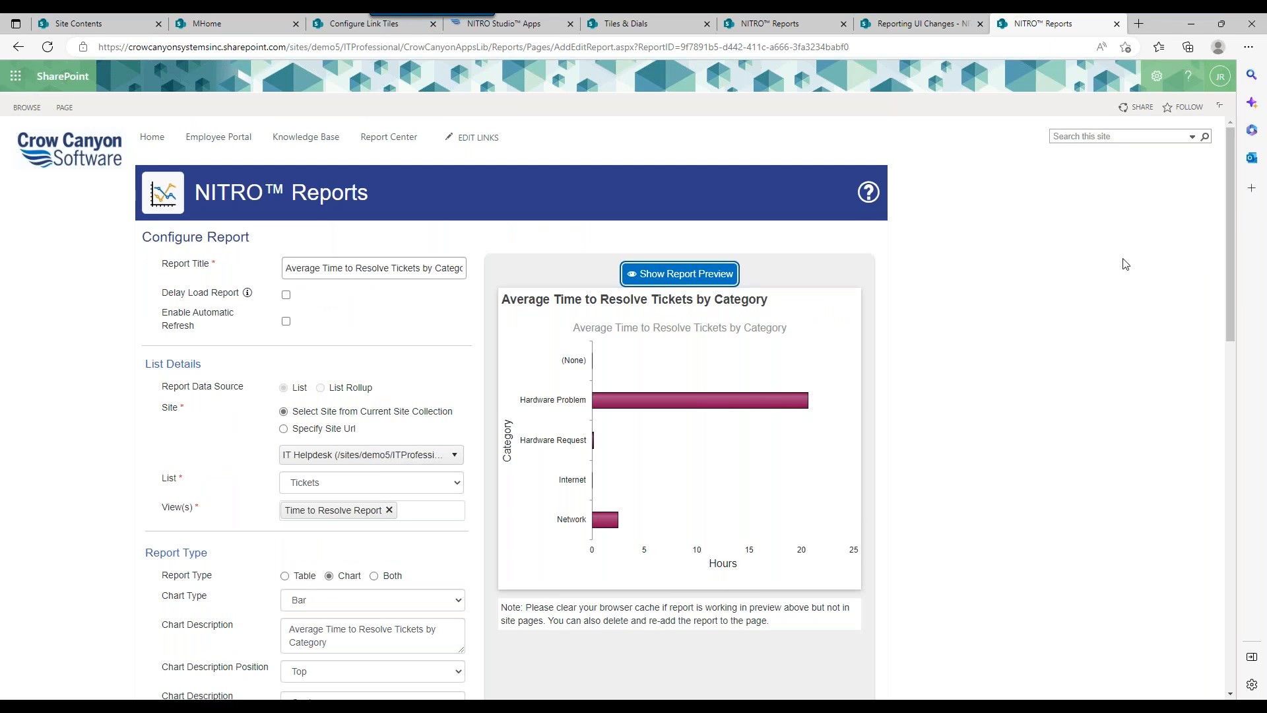
# Step: Hide the x-axis column header of the Average Time to Resolve Tickets by Category report and preview the chart
pyautogui.moveTo(1234, 220); pyautogui.dragTo(1233, 480)
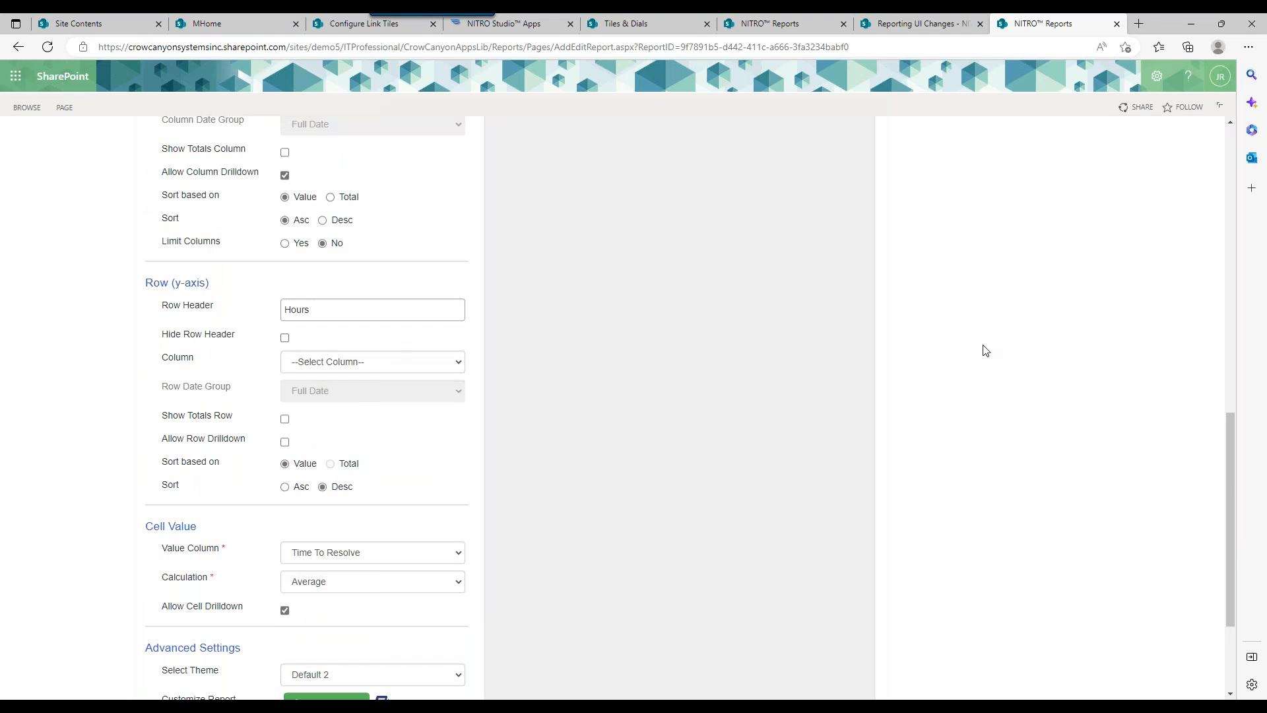
pyautogui.moveTo(1226, 428); pyautogui.dragTo(1222, 336)
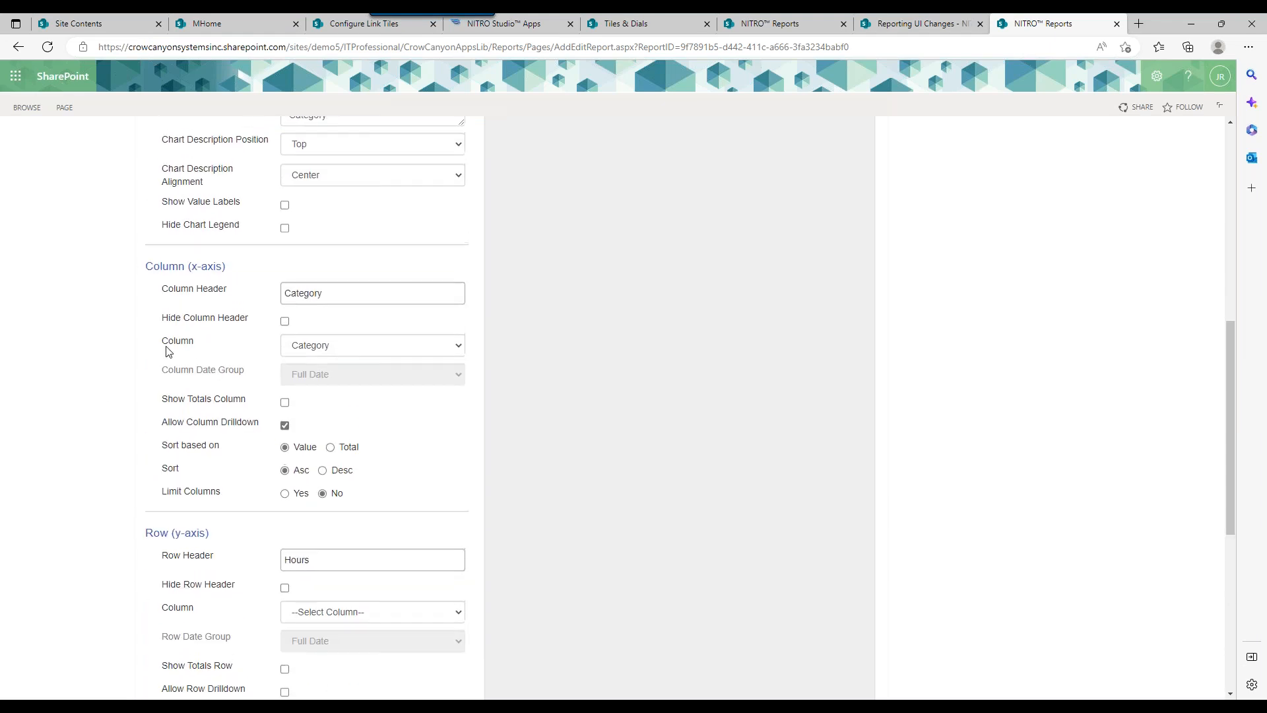
pyautogui.moveTo(323, 297); pyautogui.dragTo(259, 302)
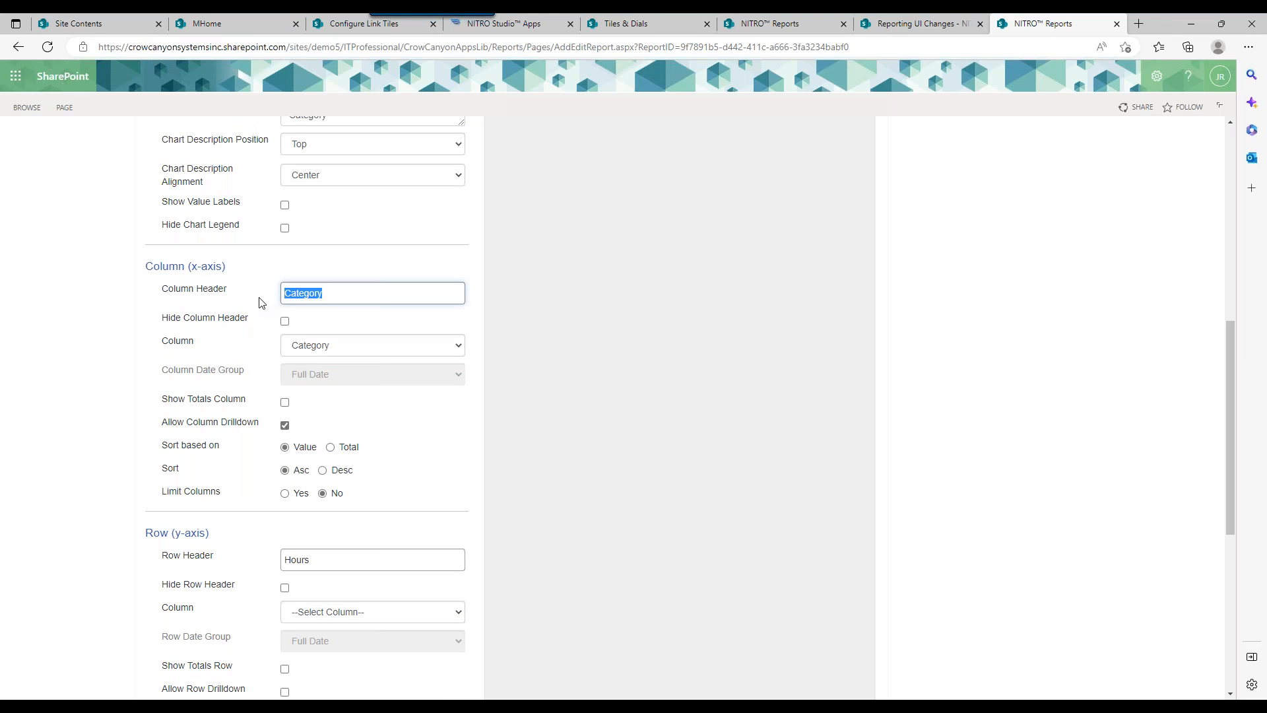
pyautogui.click(285, 320)
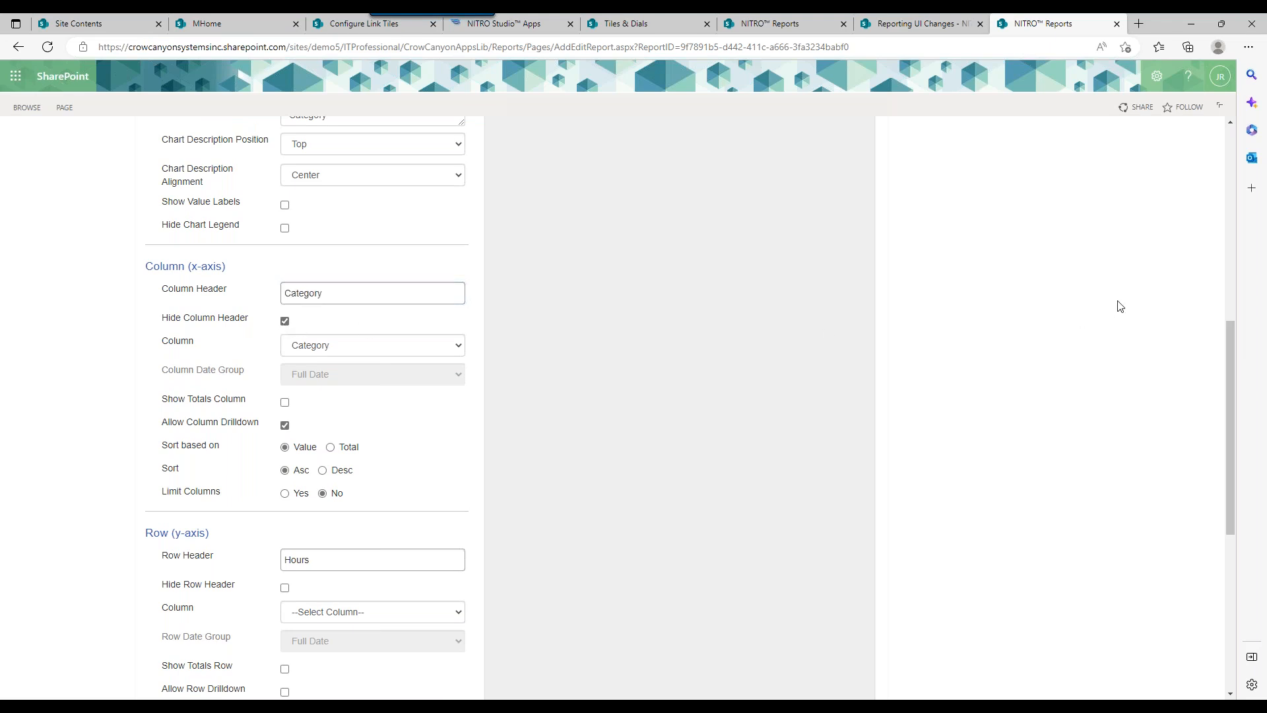
pyautogui.moveTo(1222, 346); pyautogui.dragTo(1215, 225)
pyautogui.scroll(1, 576, 250)
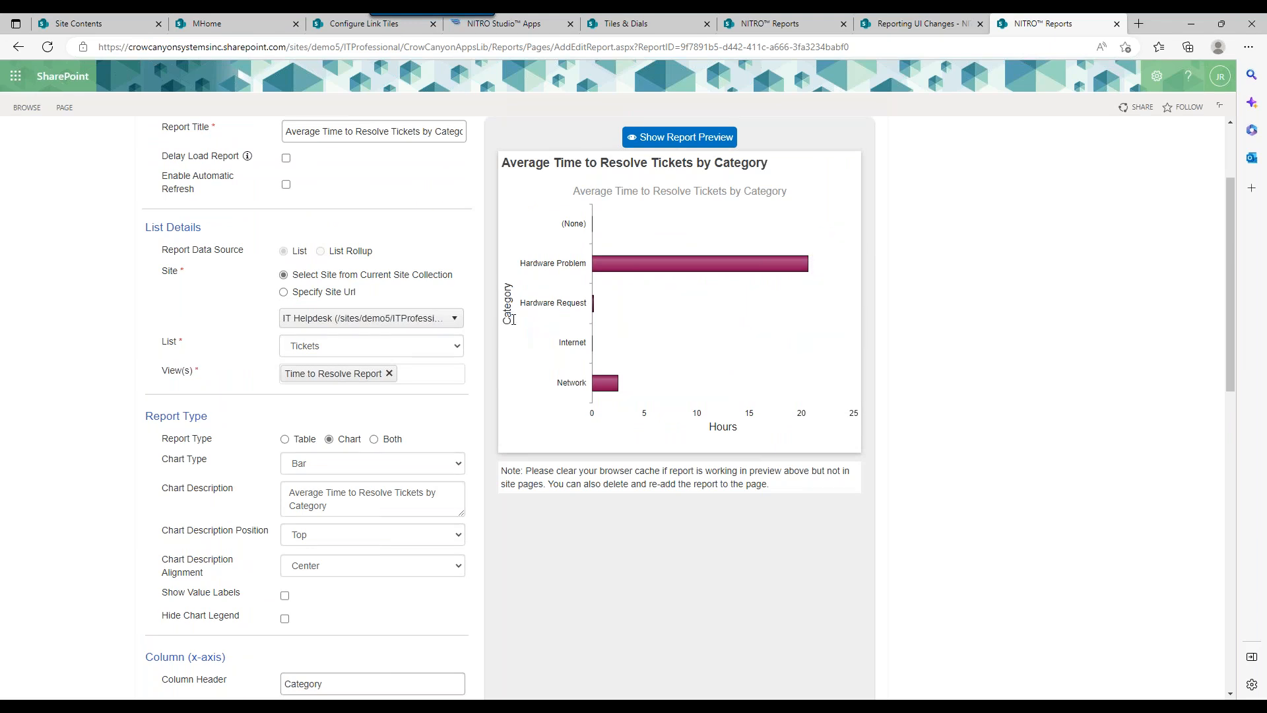
pyautogui.click(707, 143)
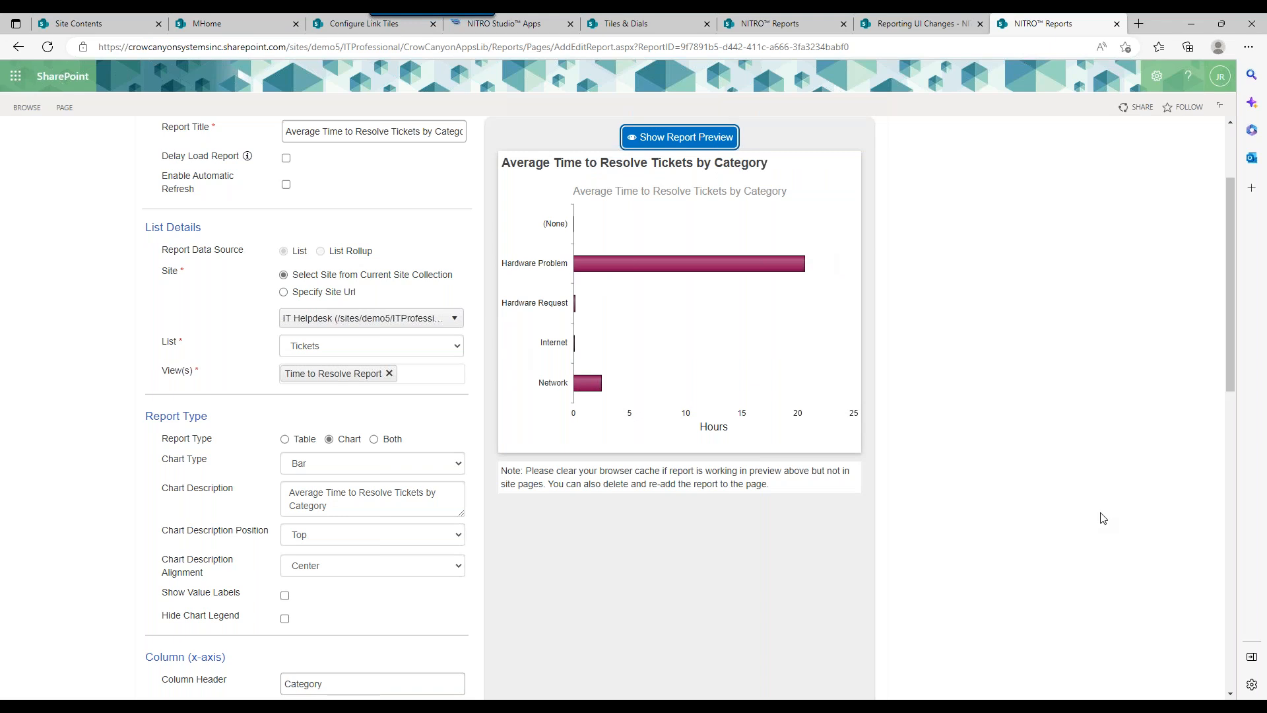
# Step: Save the category resolution-time report definition and republish the Reporting UI Changes page to review its charts
pyautogui.moveTo(1233, 345); pyautogui.dragTo(1213, 660)
pyautogui.click(771, 626)
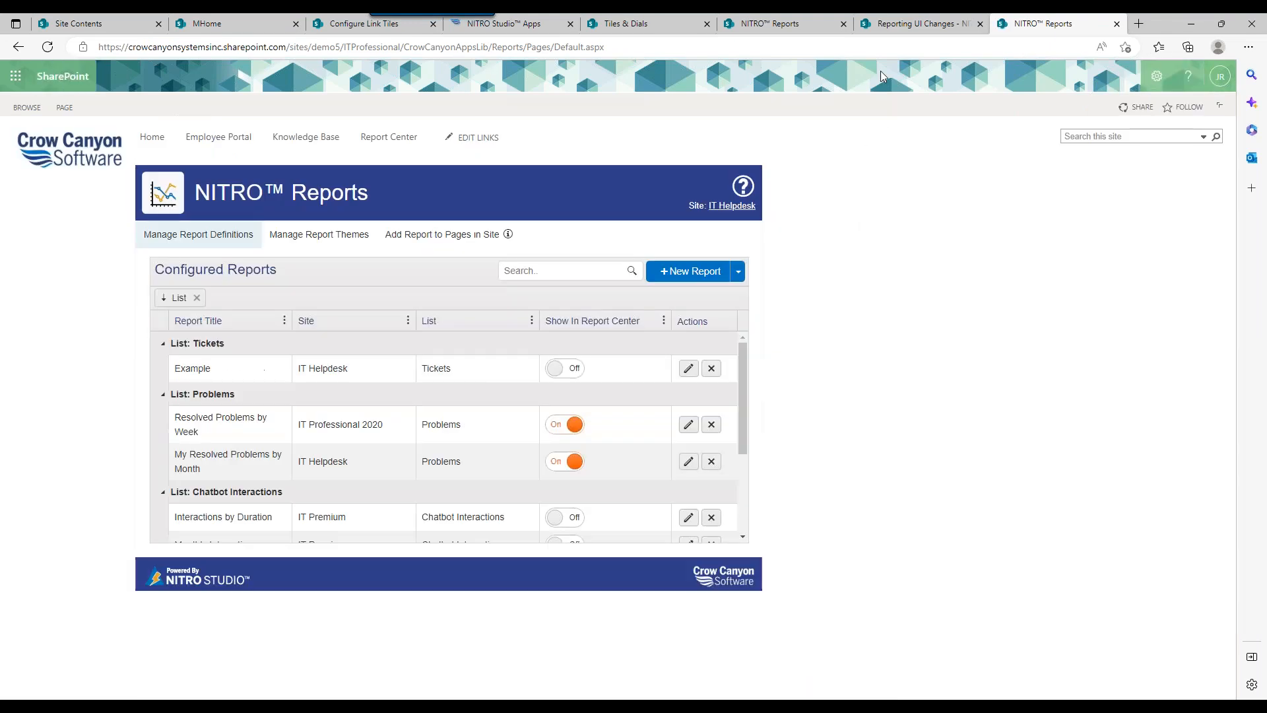
pyautogui.click(918, 23)
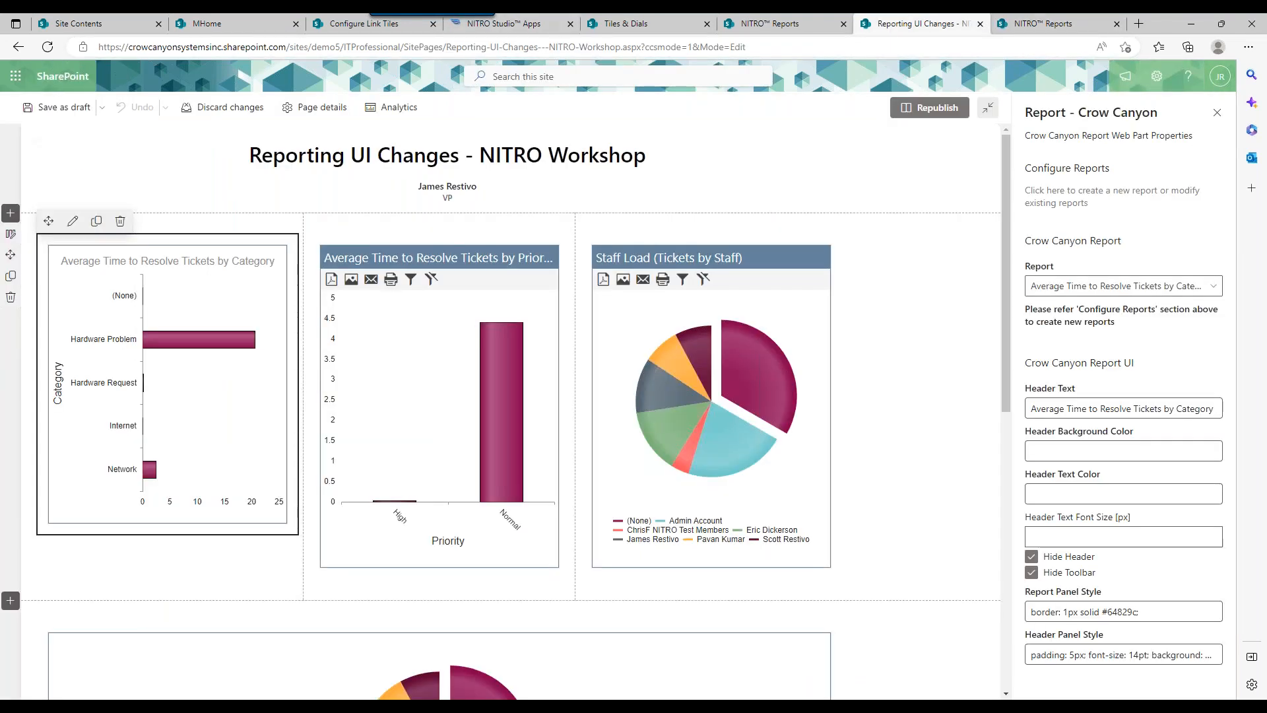
pyautogui.click(930, 108)
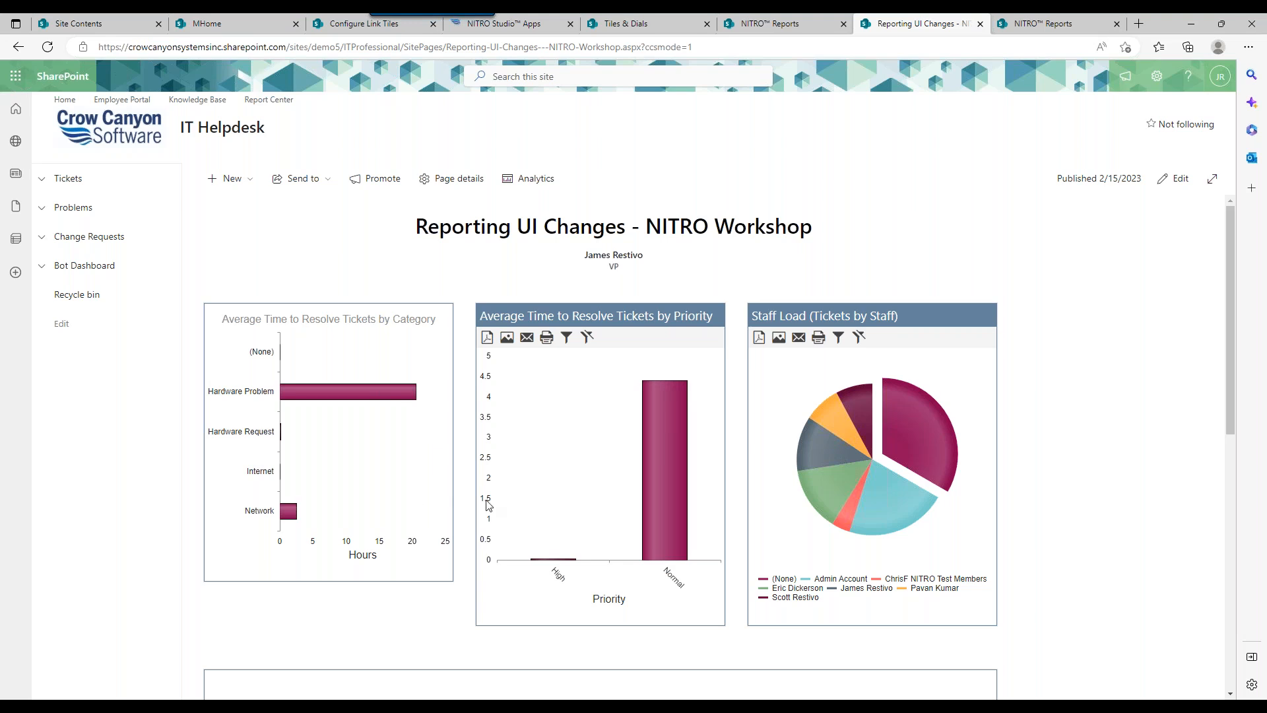
pyautogui.moveTo(1229, 317); pyautogui.dragTo(1186, 326)
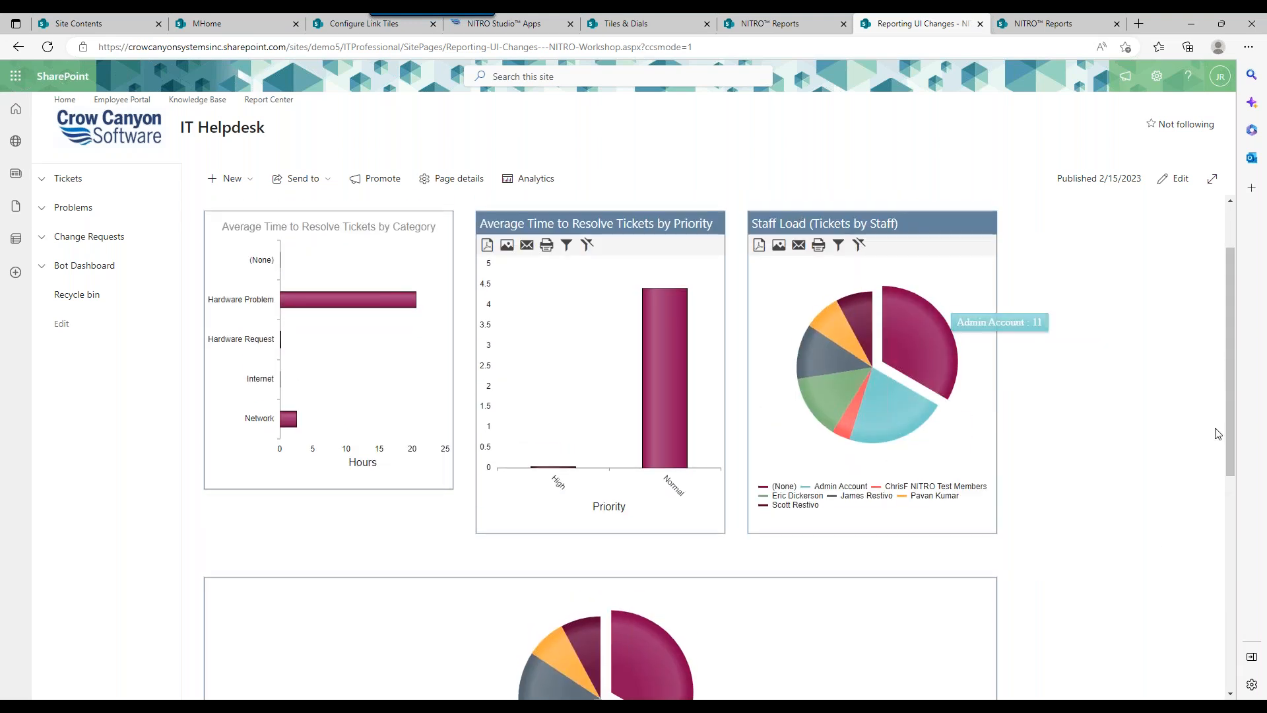
pyautogui.moveTo(1230, 354)
pyautogui.mouseDown()
pyautogui.moveTo(1229, 404)
pyautogui.moveTo(1216, 355)
pyautogui.mouseUp()
pyautogui.scroll(-2, 1216, 355)
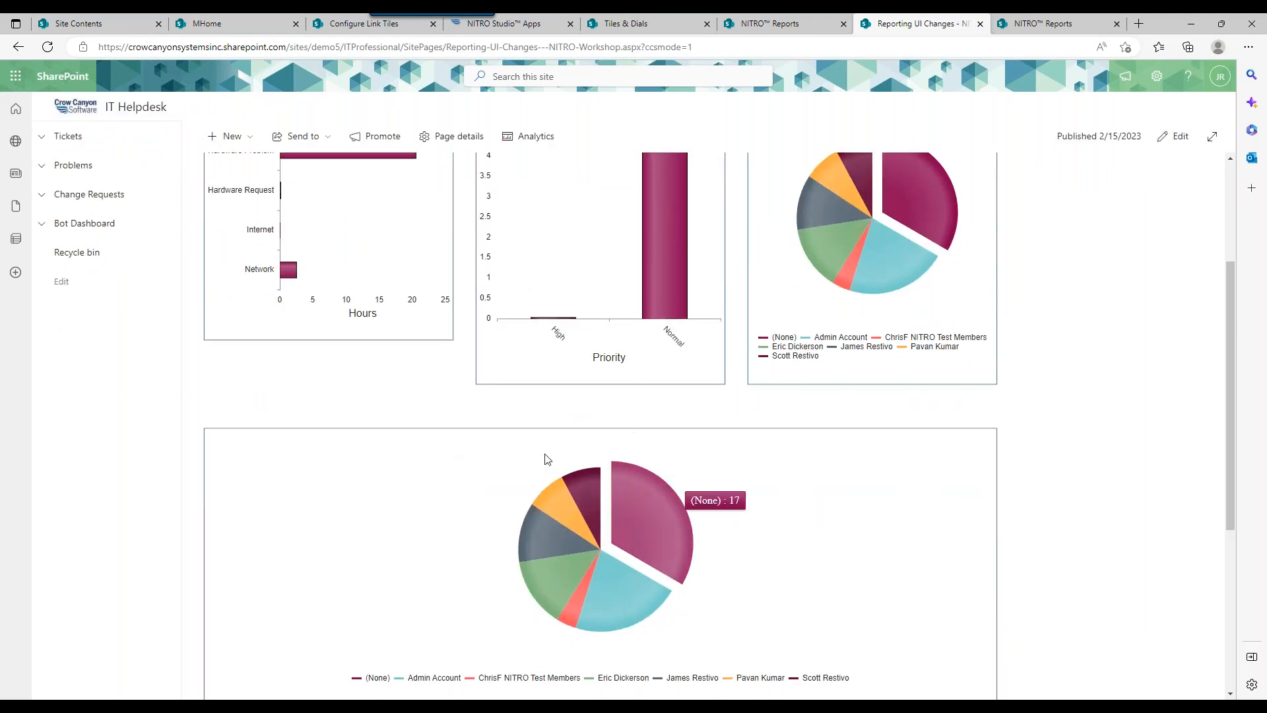
pyautogui.moveTo(1231, 437); pyautogui.dragTo(1226, 371)
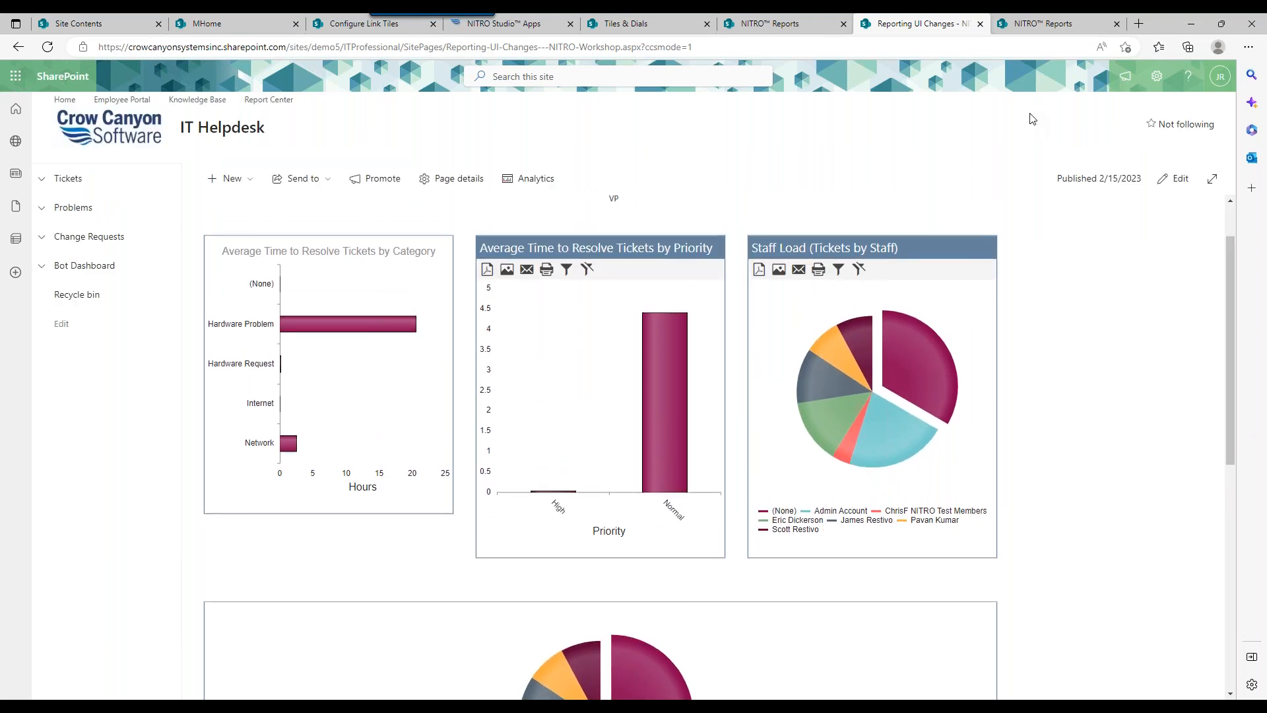
# Step: Sort the configured reports in NITRO Reports by title and open the Staff Load (Tickets by Staff) report for editing
pyautogui.click(1073, 25)
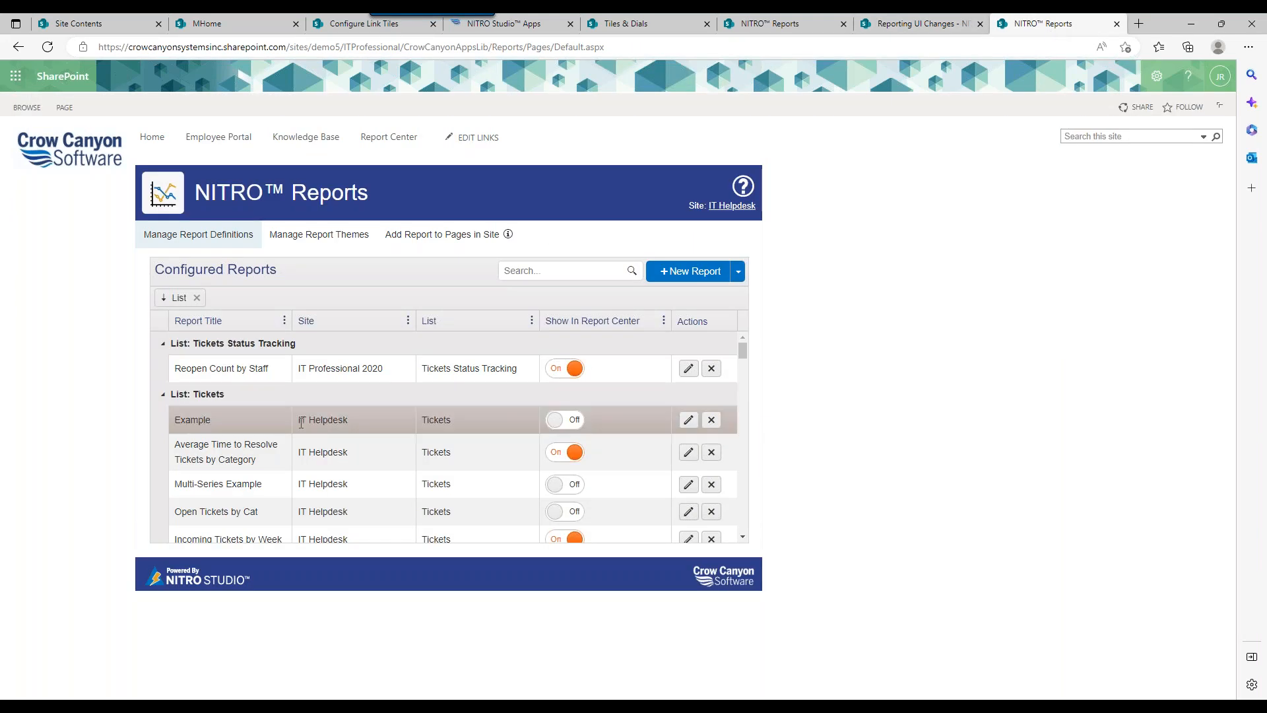
pyautogui.click(249, 319)
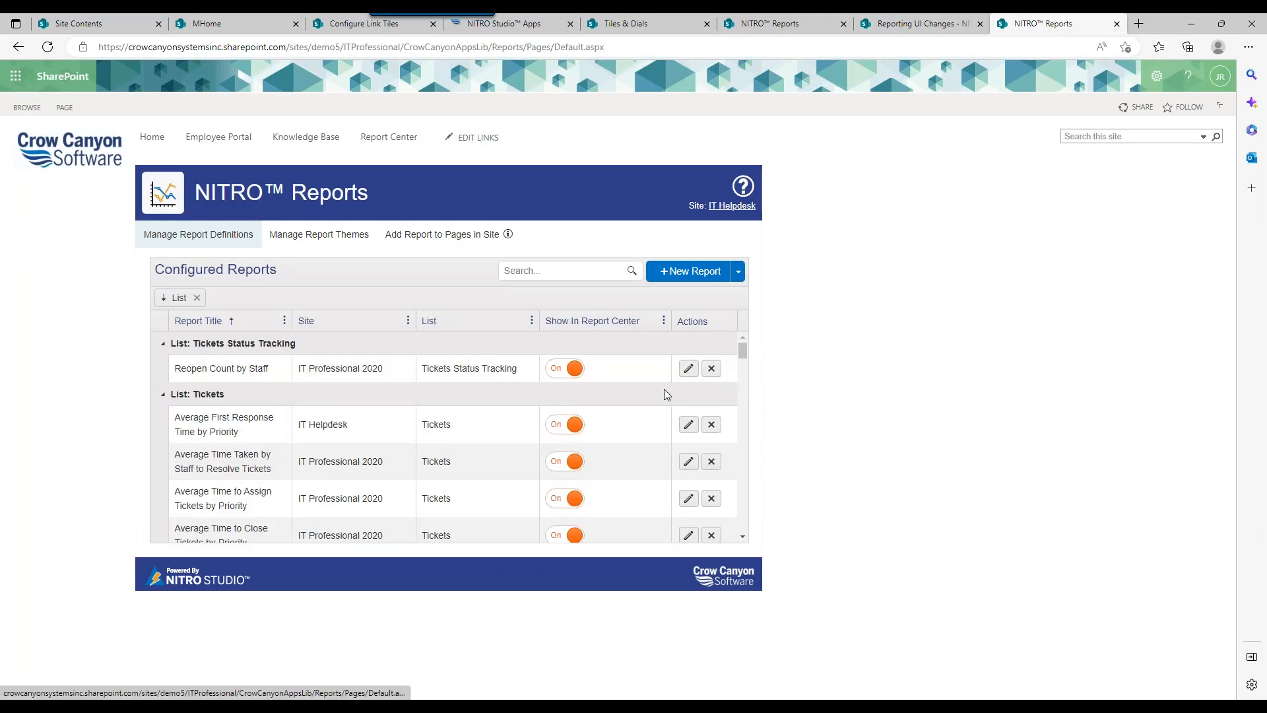
pyautogui.moveTo(744, 351); pyautogui.dragTo(744, 400)
pyautogui.click(688, 438)
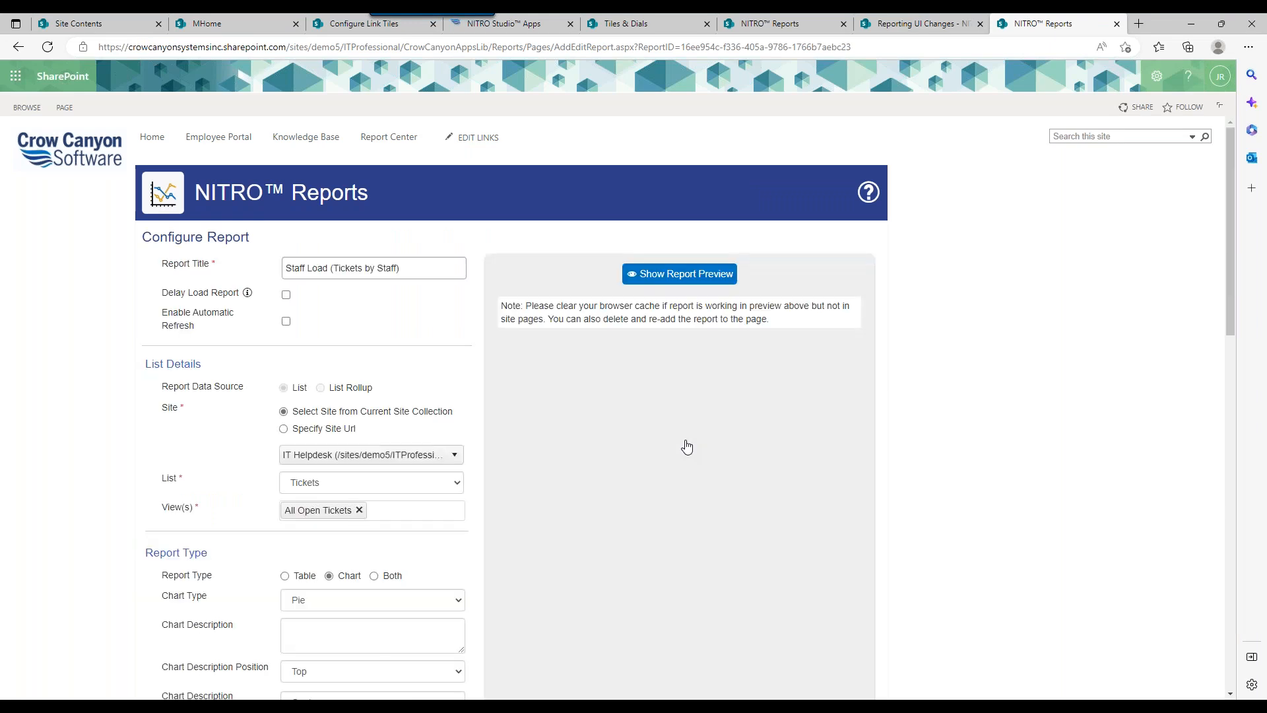
# Step: Preview the Staff Load pie chart, turn on its value labels and refresh the preview
pyautogui.moveTo(1229, 221); pyautogui.dragTo(1230, 357)
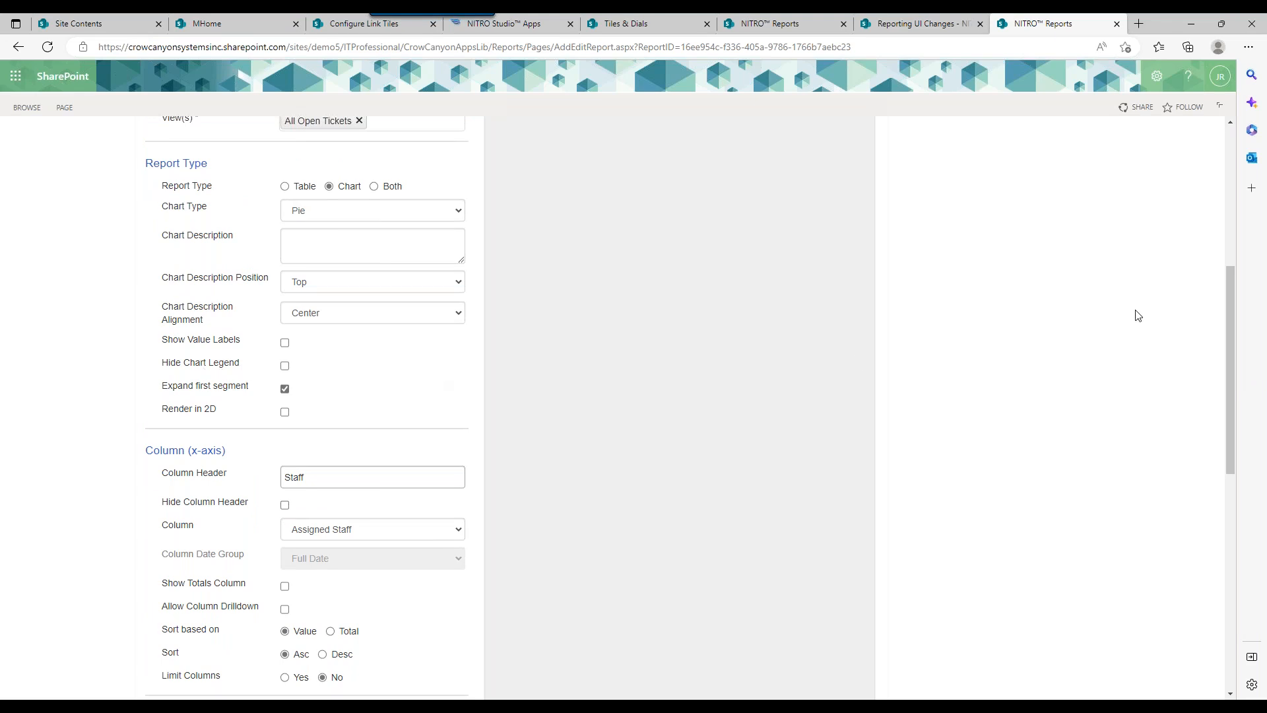
pyautogui.moveTo(1230, 322); pyautogui.dragTo(1227, 209)
pyautogui.click(719, 215)
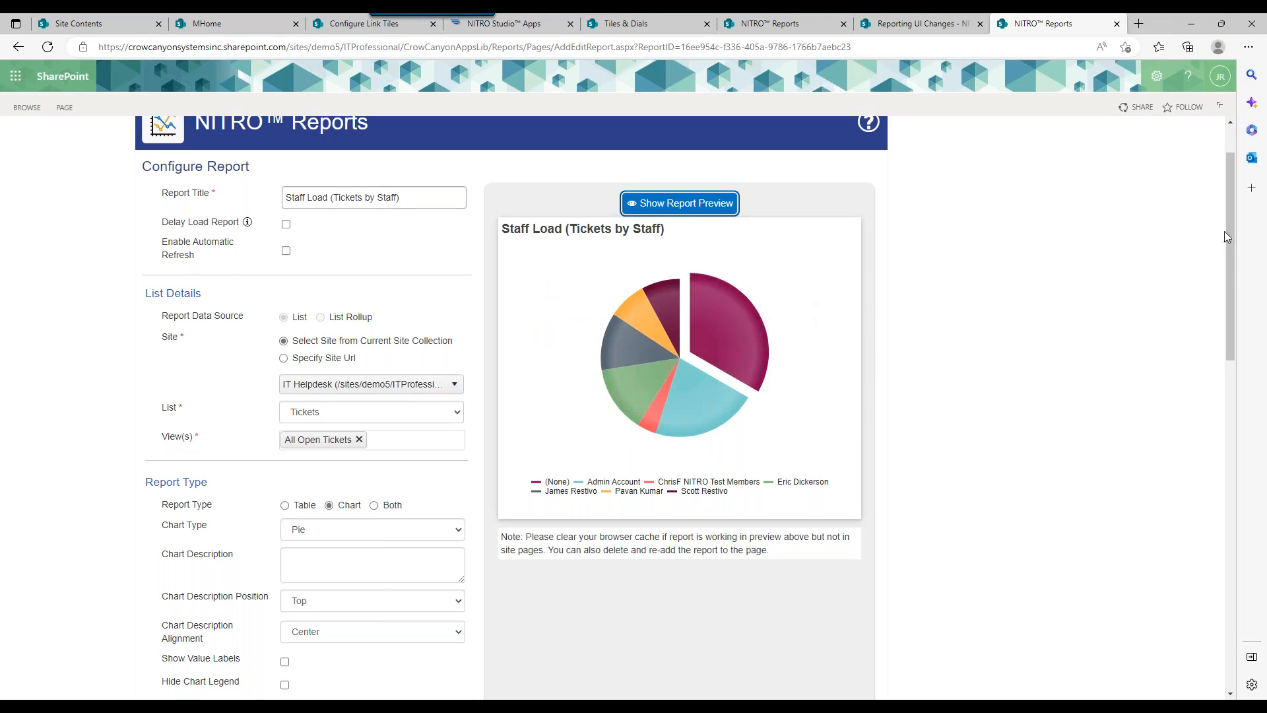
pyautogui.moveTo(1230, 231); pyautogui.dragTo(1227, 293)
pyautogui.click(284, 485)
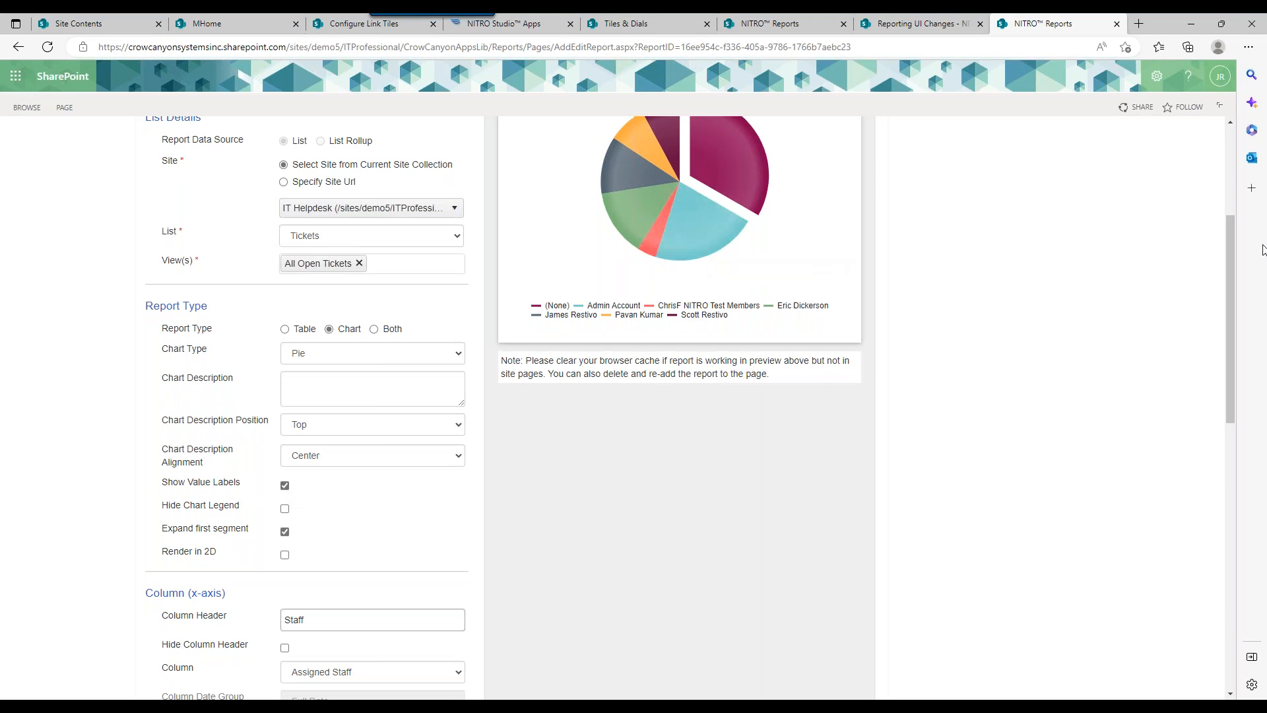
pyautogui.moveTo(1234, 245); pyautogui.dragTo(1234, 198)
pyautogui.click(717, 165)
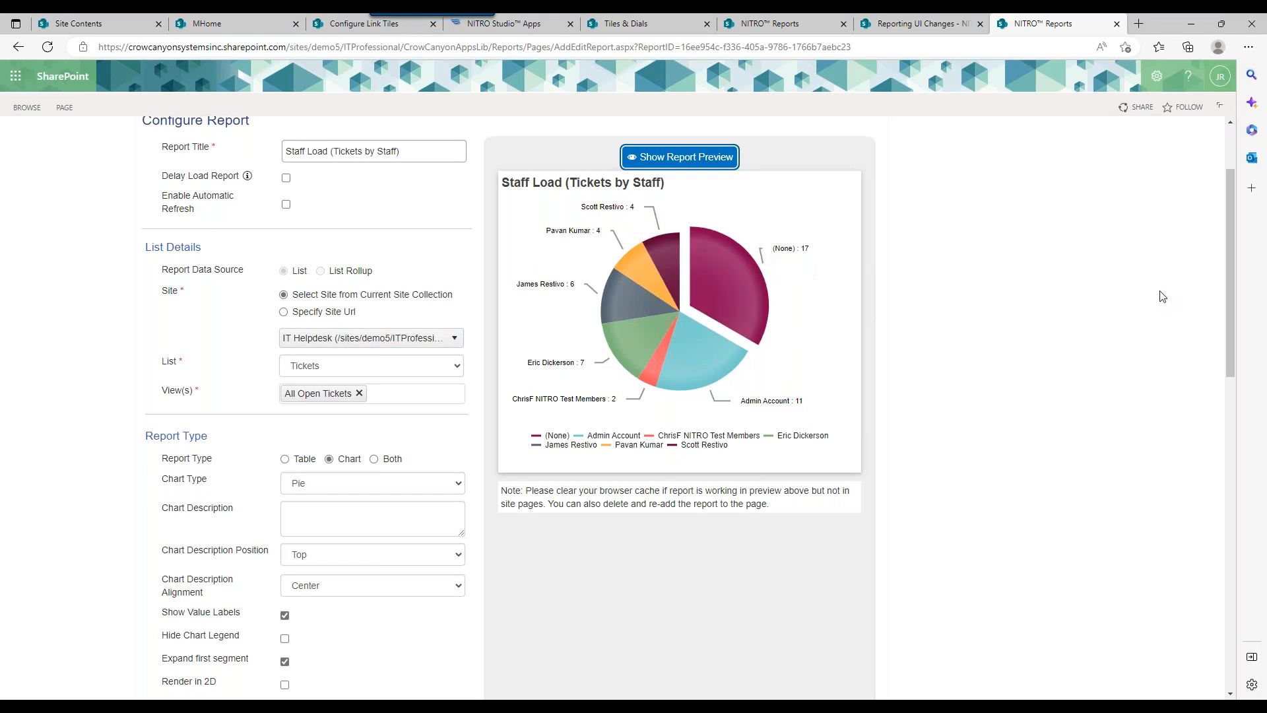
# Step: Hide the legend of the Staff Load pie chart and preview the report again
pyautogui.moveTo(1231, 291); pyautogui.dragTo(1229, 312)
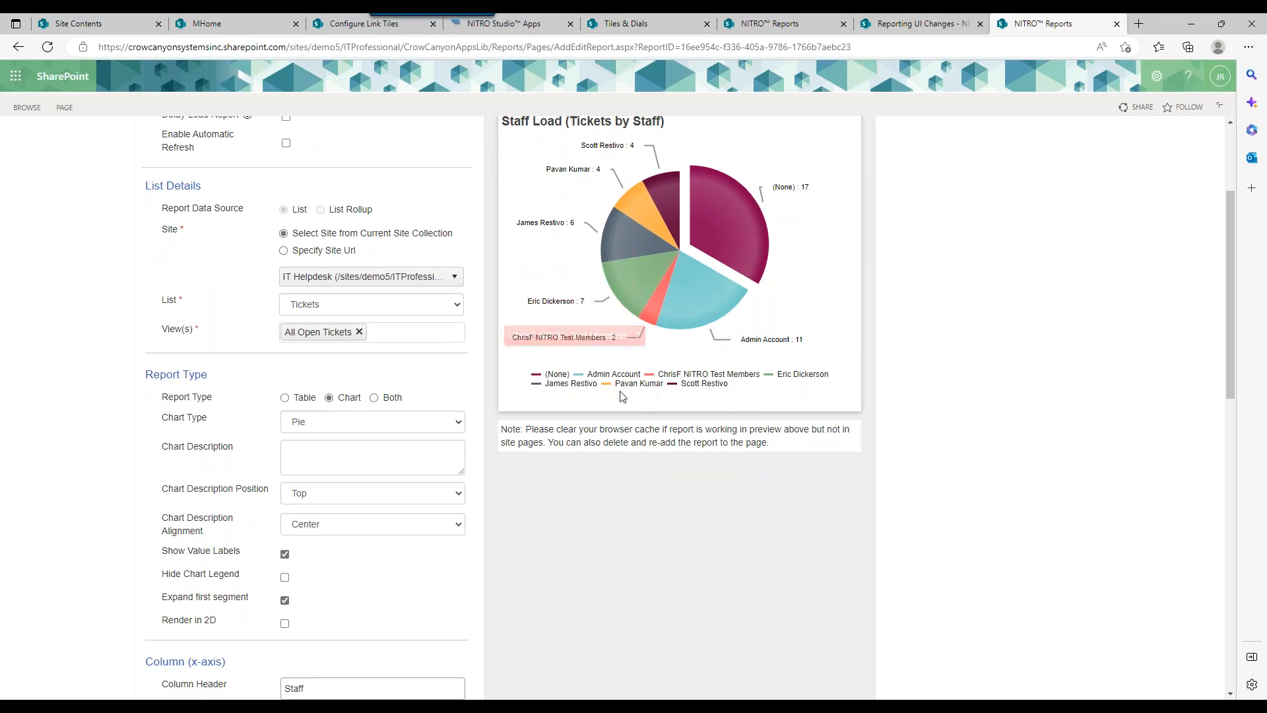
pyautogui.click(285, 578)
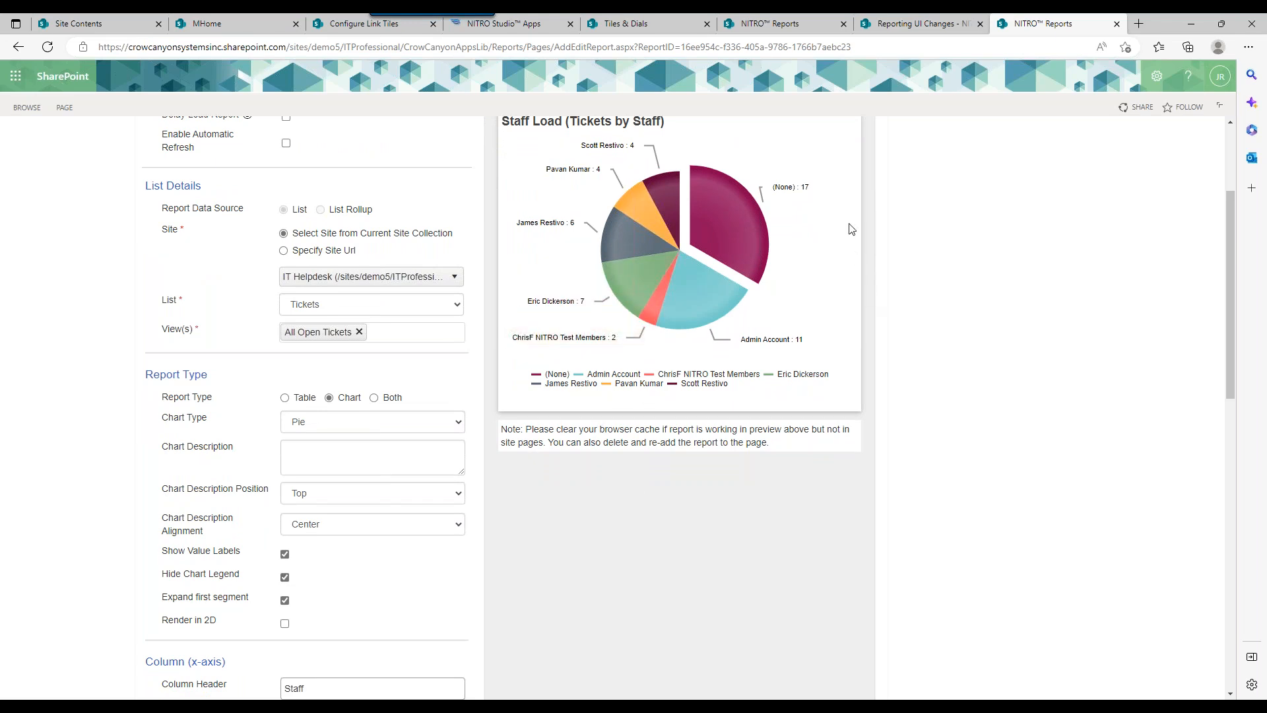
pyautogui.scroll(1, 1226, 253)
pyautogui.click(712, 169)
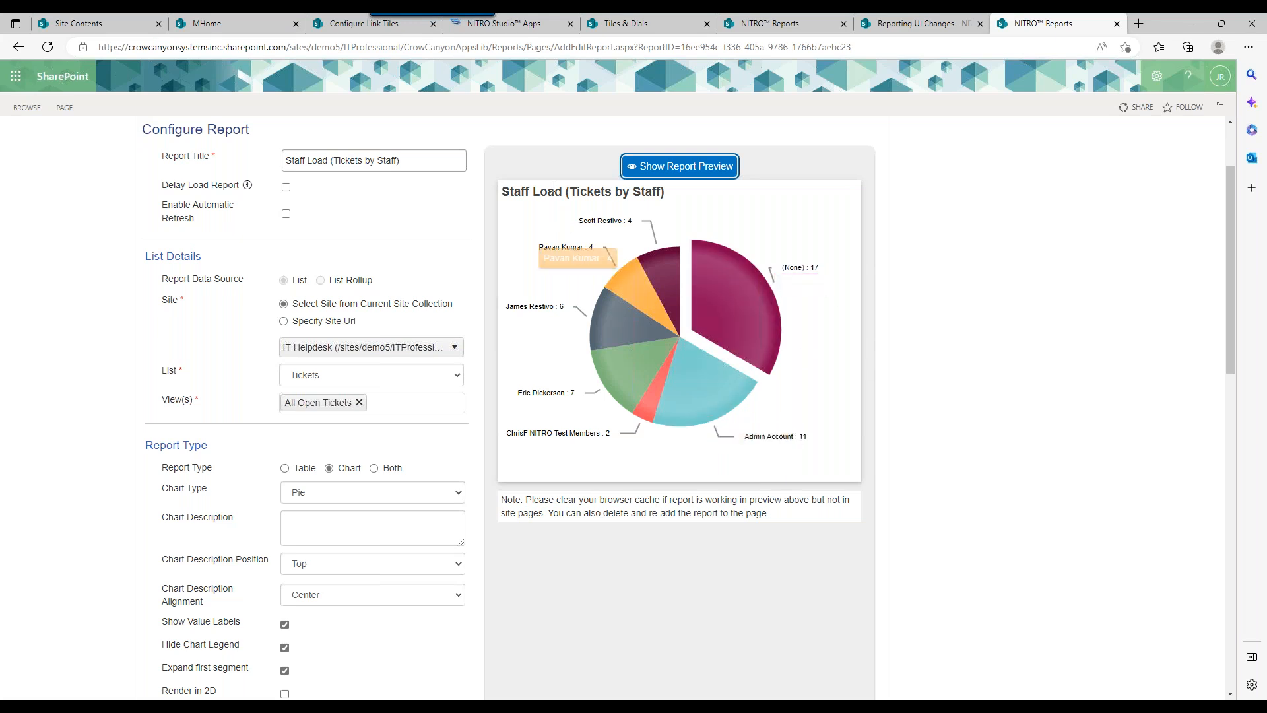
# Step: Copy the report title Staff Load (Tickets by Staff) into the chart description and preview the report
pyautogui.moveTo(1234, 274)
pyautogui.mouseDown()
pyautogui.moveTo(1234, 302)
pyautogui.moveTo(1237, 277)
pyautogui.mouseUp()
pyautogui.tripleClick(378, 147)
pyautogui.hotkey('ctrl', 'c')
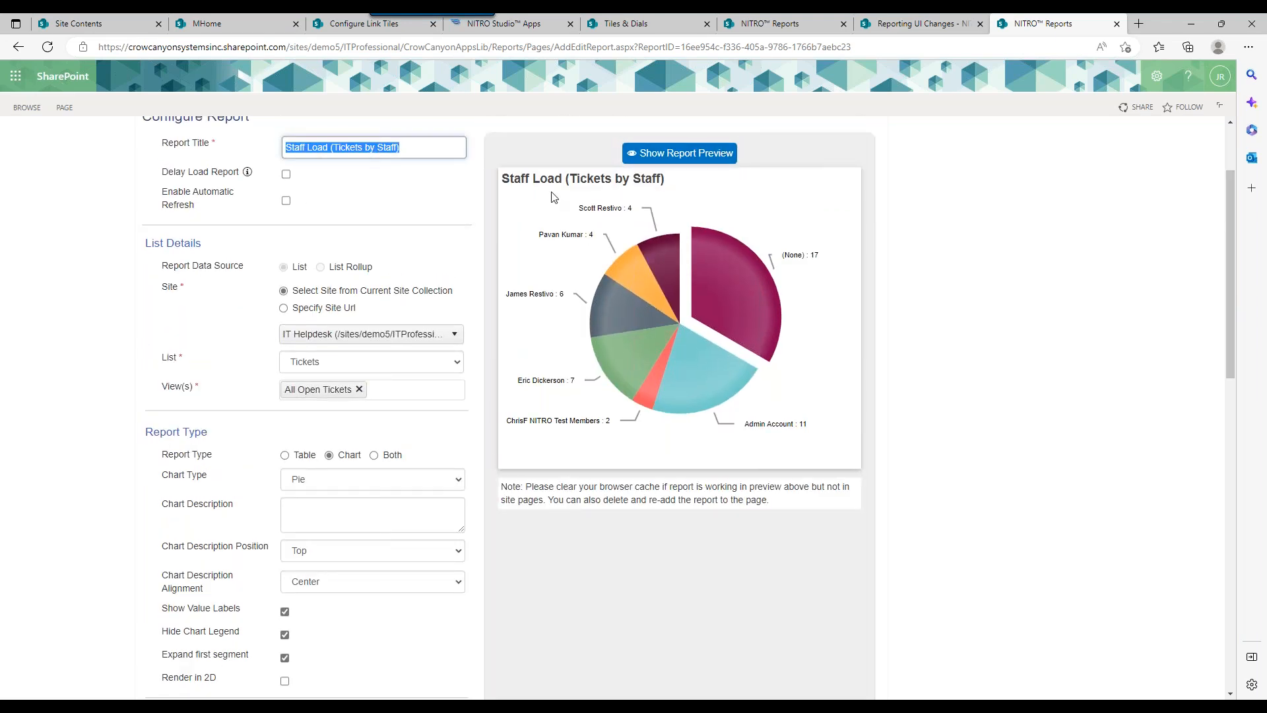
pyautogui.click(353, 515)
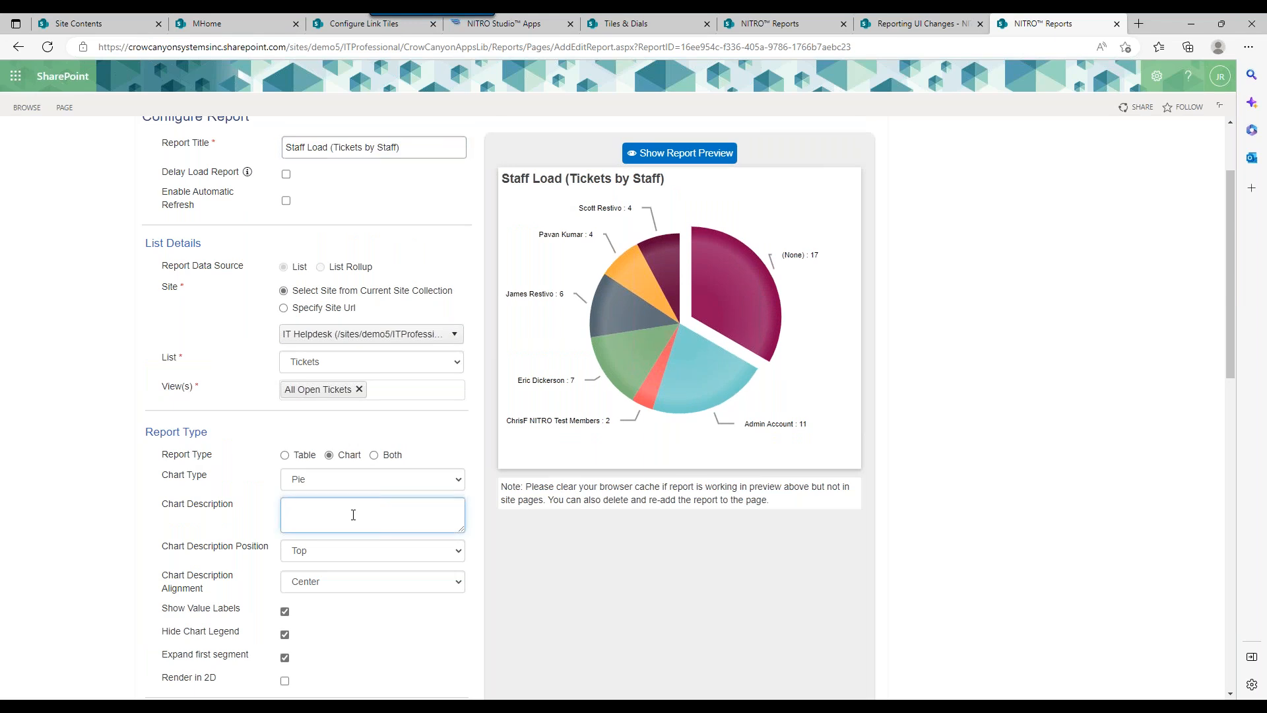
pyautogui.hotkey('ctrl', 'v')
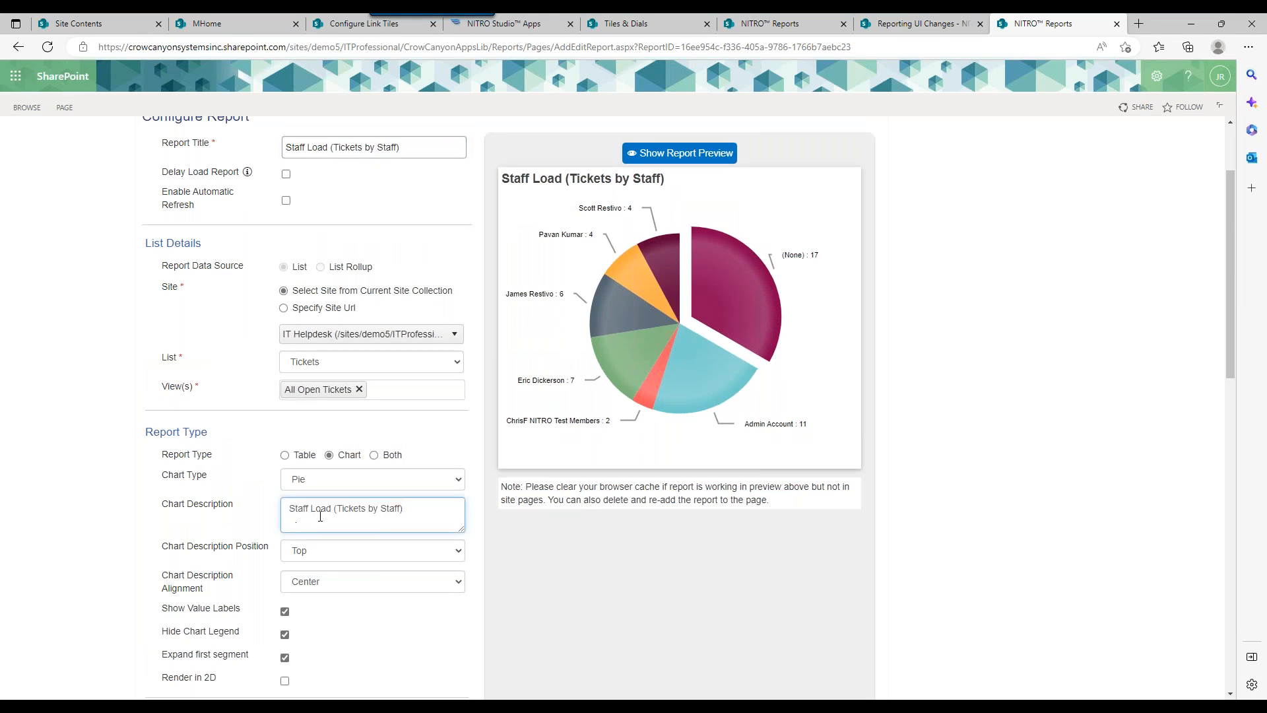
pyautogui.click(671, 154)
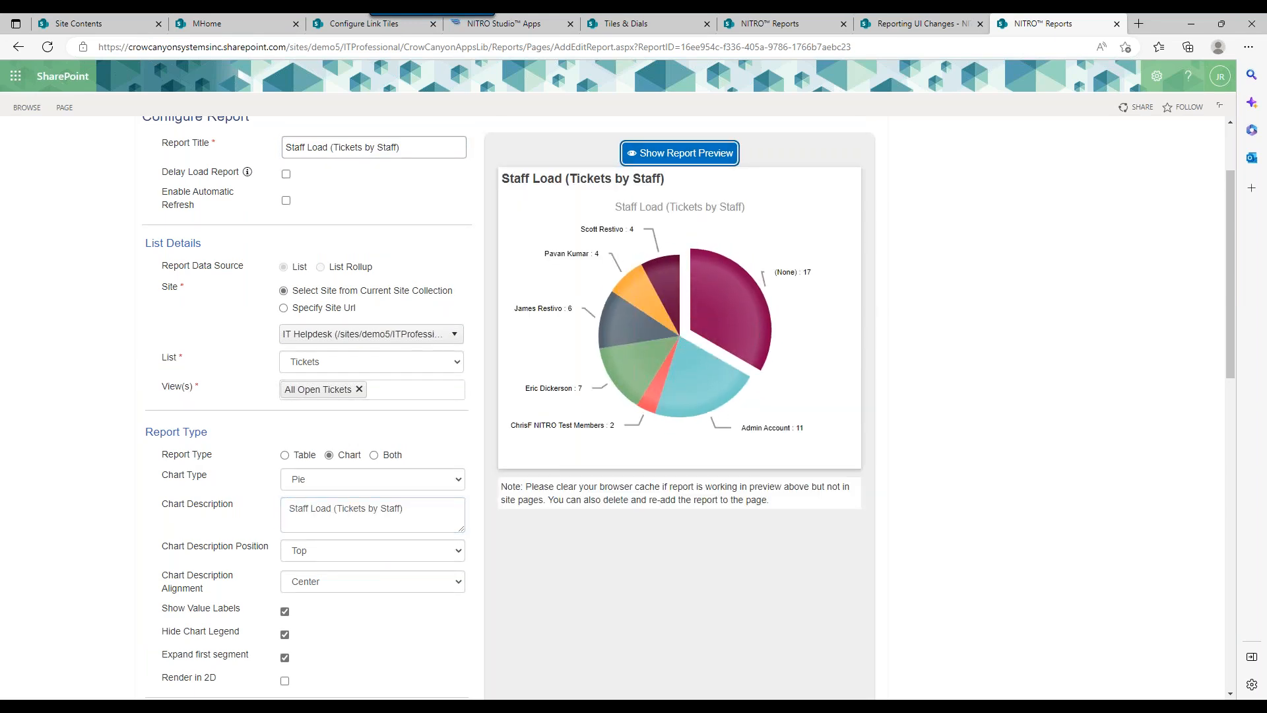
# Step: Set the Staff Load pie chart to render in 2D and preview it
pyautogui.moveTo(1231, 244); pyautogui.dragTo(1223, 263)
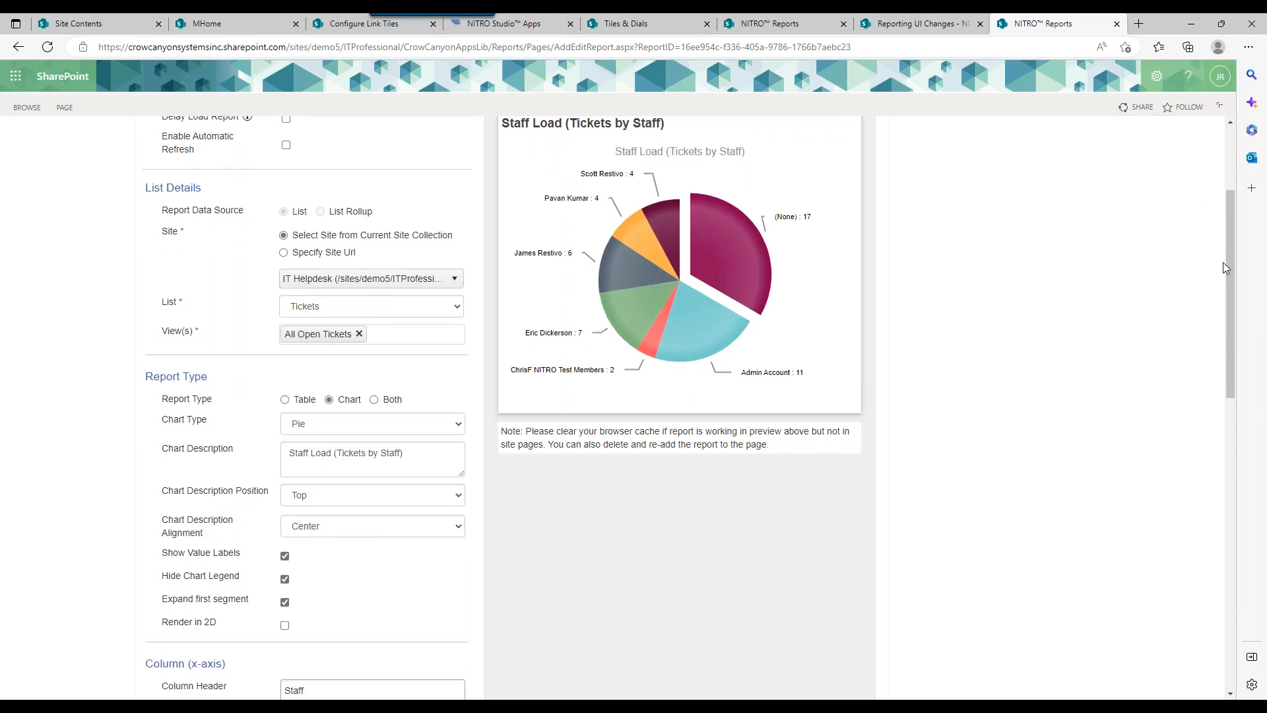
pyautogui.click(285, 626)
pyautogui.moveTo(696, 243)
pyautogui.moveTo(1230, 275); pyautogui.dragTo(1230, 242)
pyautogui.click(680, 179)
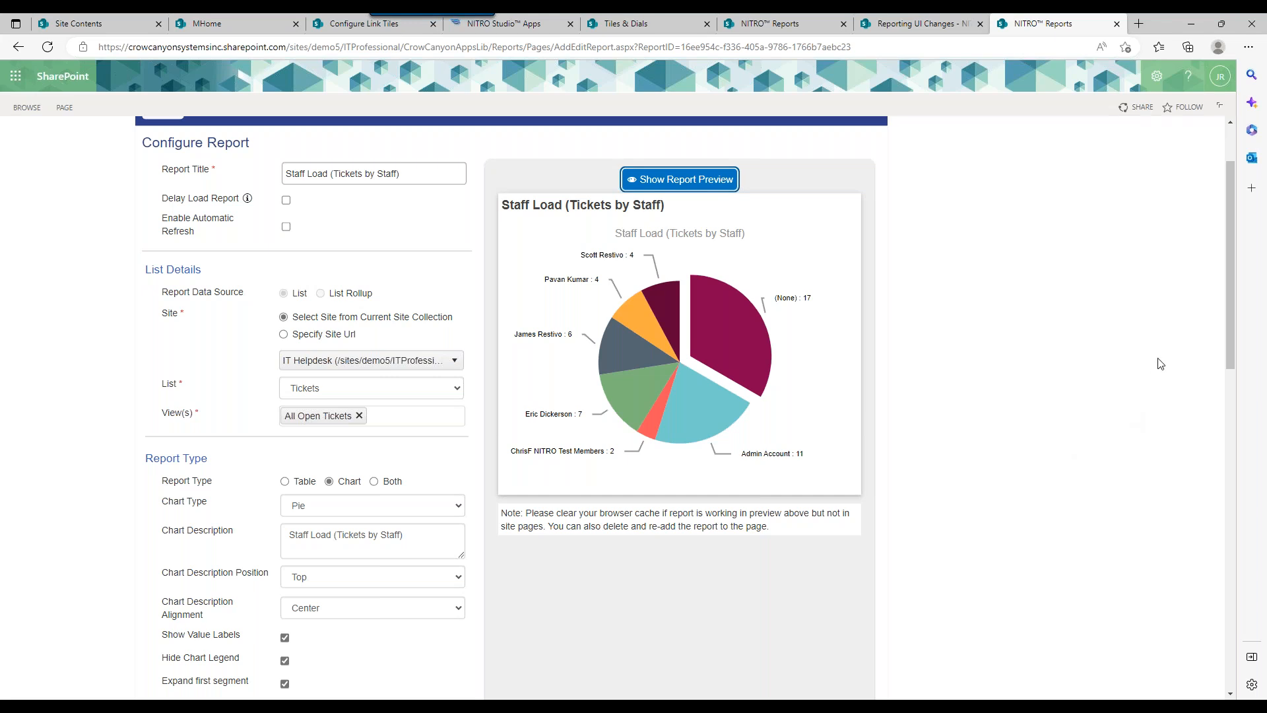
# Step: Turn off the expanded first segment of the Staff Load pie chart and preview it
pyautogui.moveTo(1228, 317); pyautogui.dragTo(1233, 367)
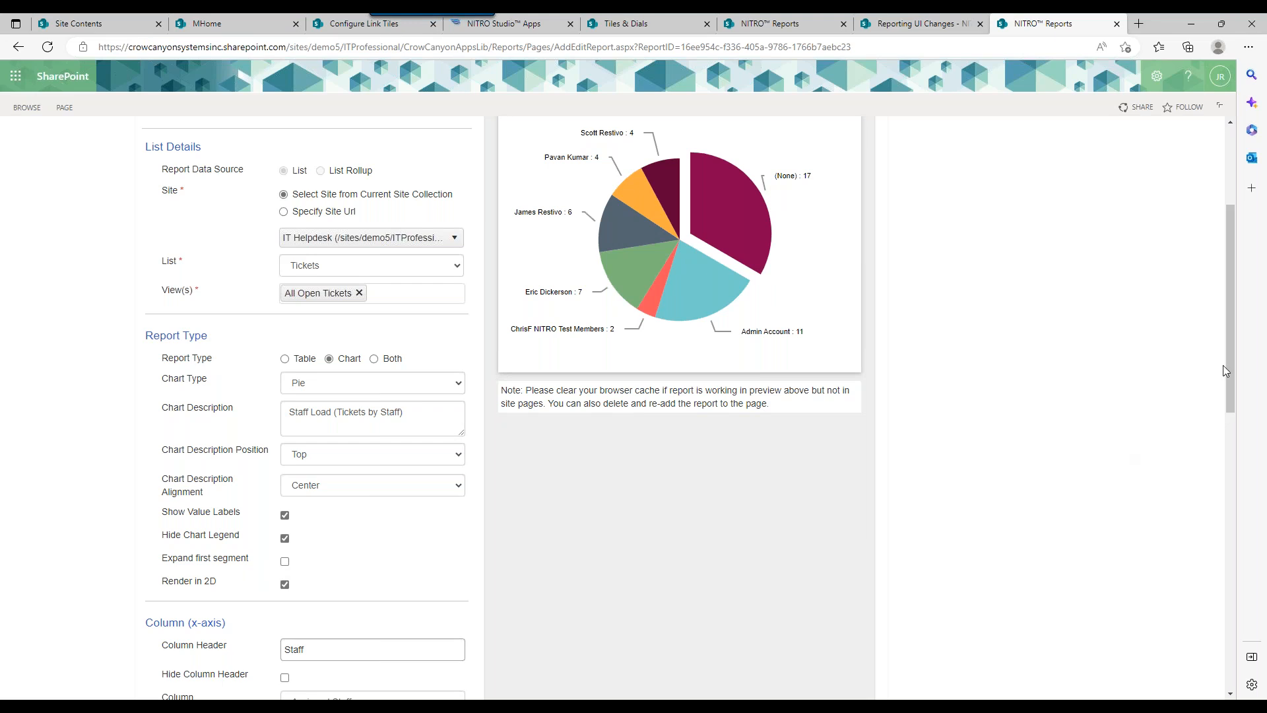
pyautogui.moveTo(1226, 341); pyautogui.dragTo(1225, 319)
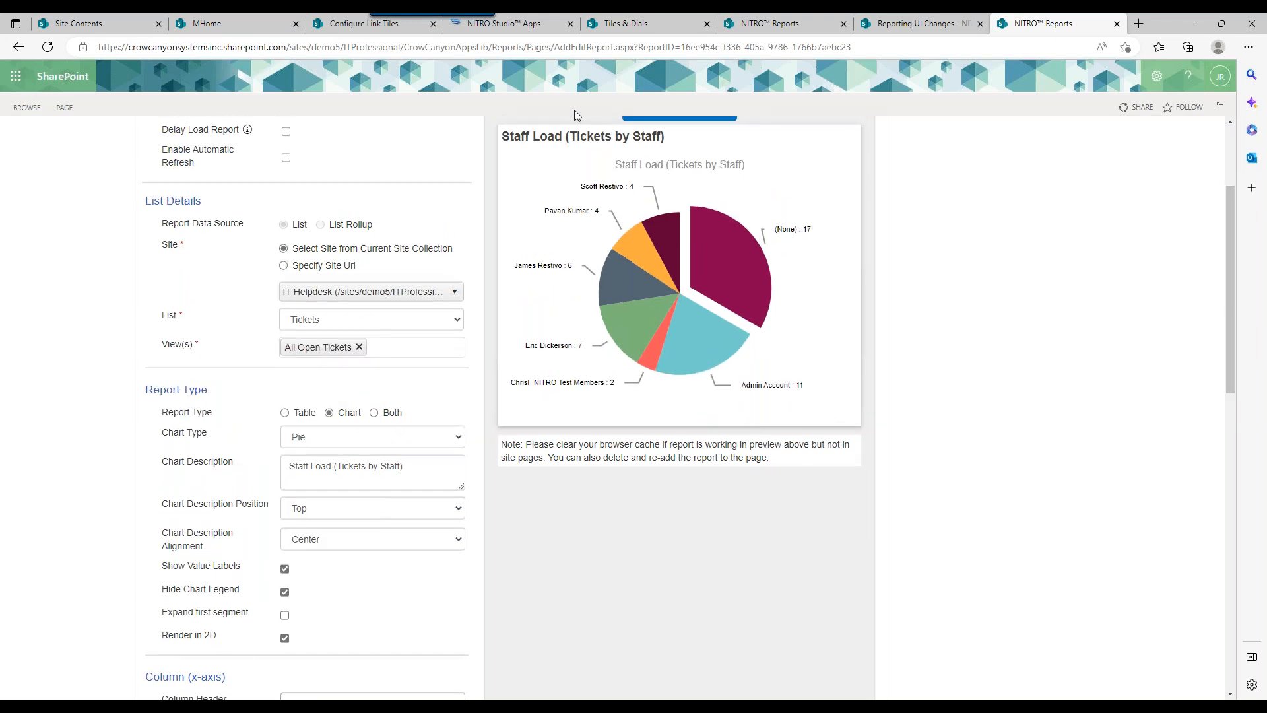
pyautogui.click(637, 120)
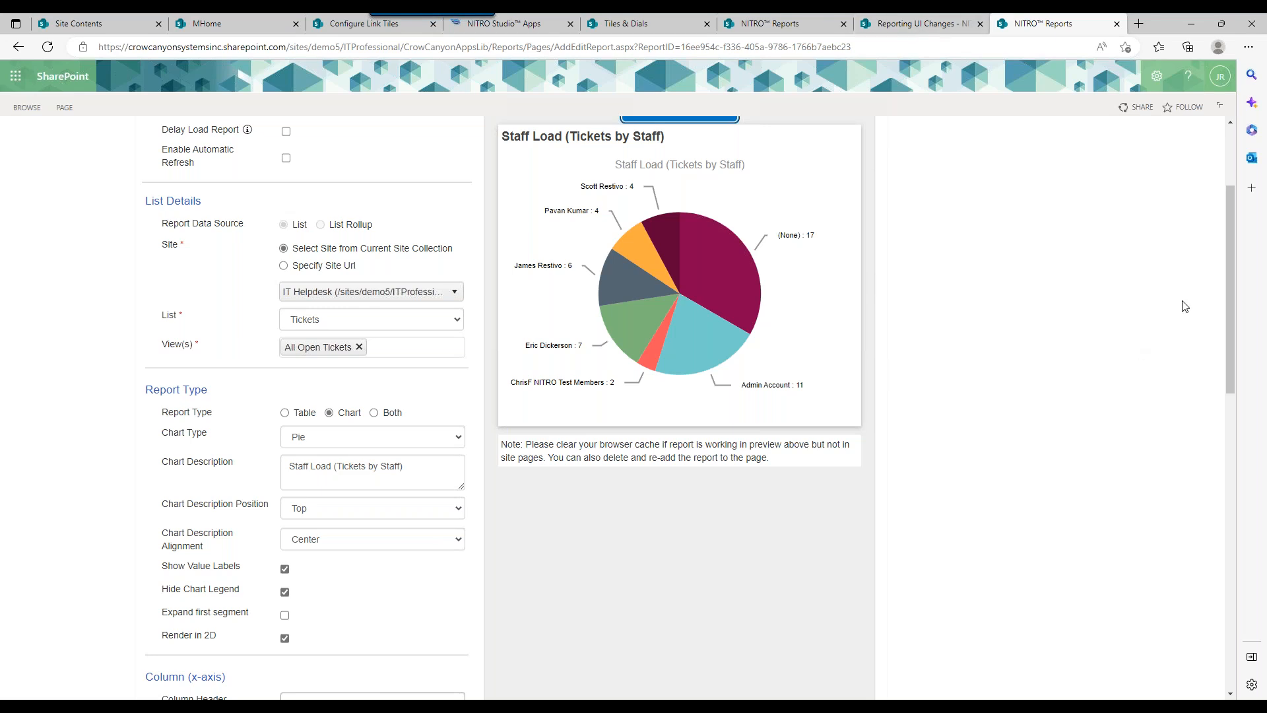
# Step: Save the Staff Load report definition and reload the Reporting UI Changes page to check the restyled pie charts
pyautogui.moveTo(1232, 268); pyautogui.dragTo(1214, 600)
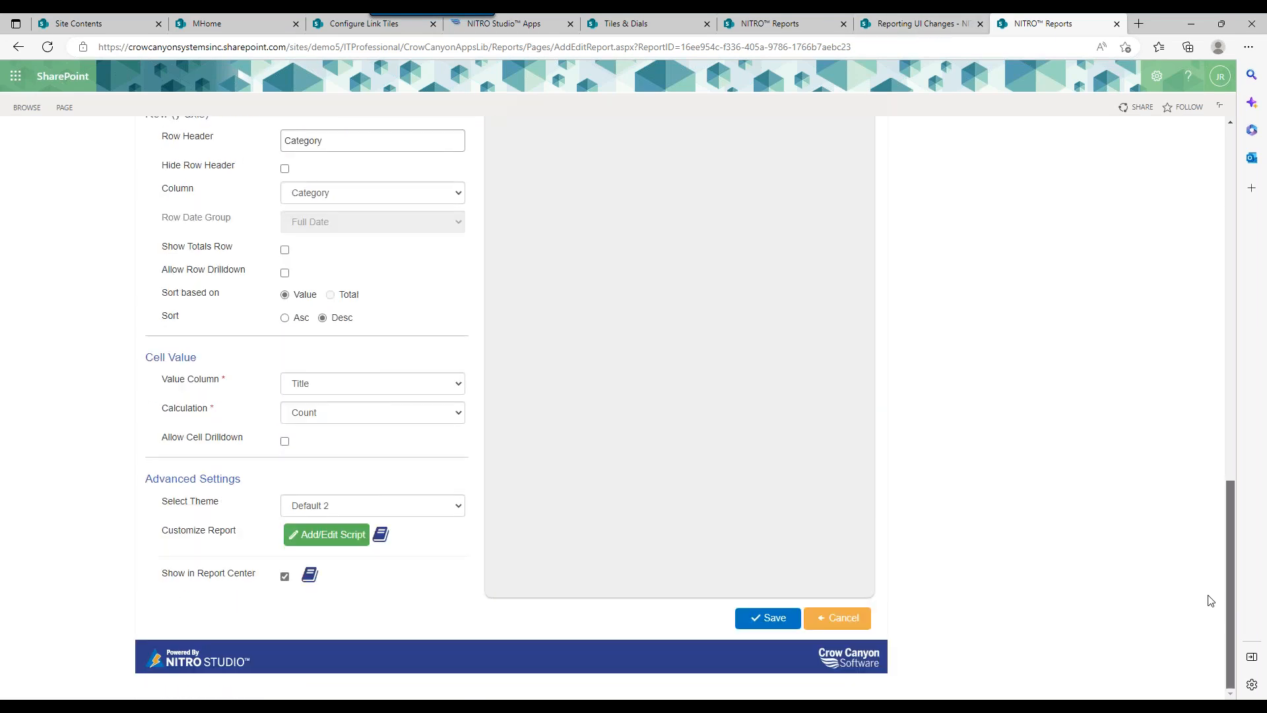
pyautogui.click(769, 619)
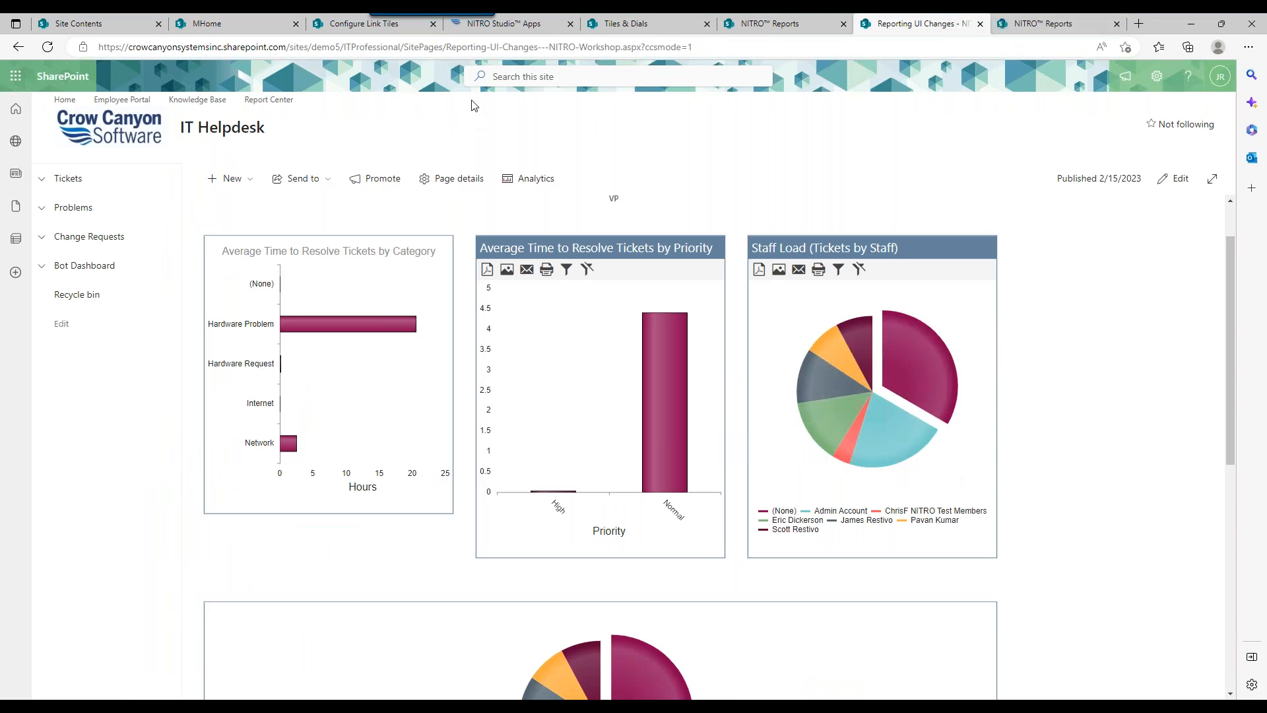
pyautogui.click(41, 53)
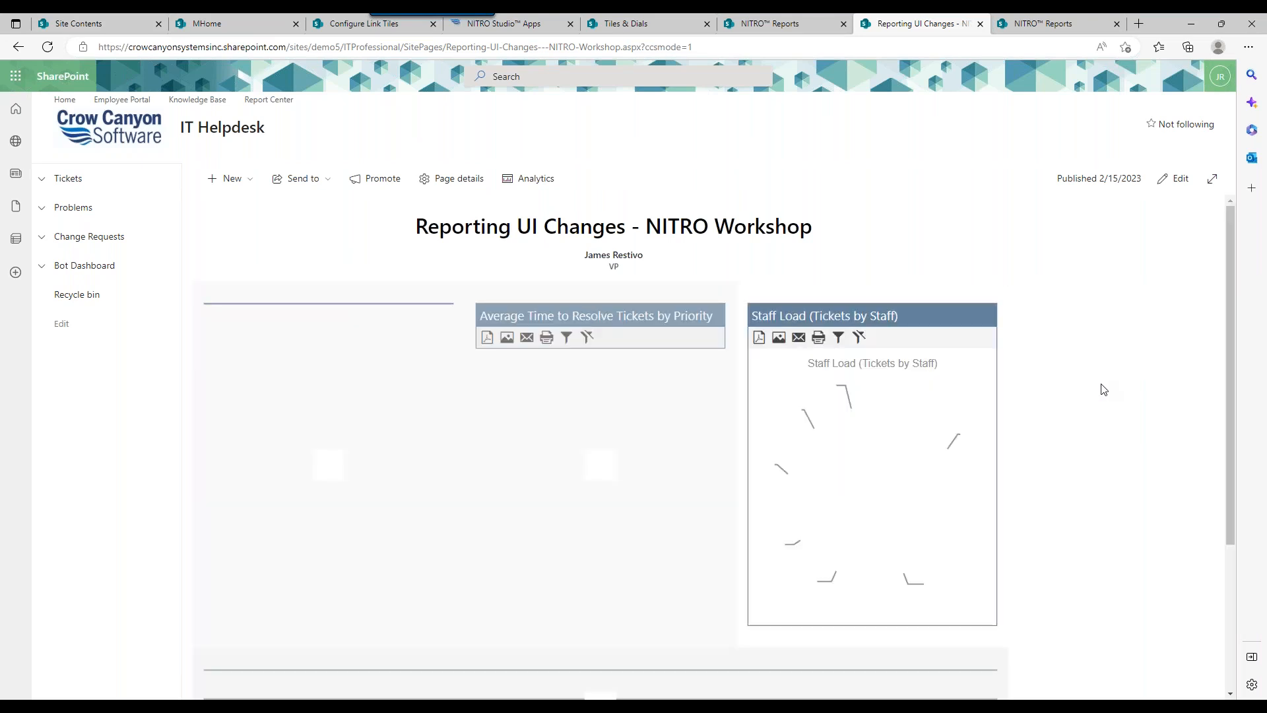
pyautogui.moveTo(1229, 245); pyautogui.dragTo(1229, 312)
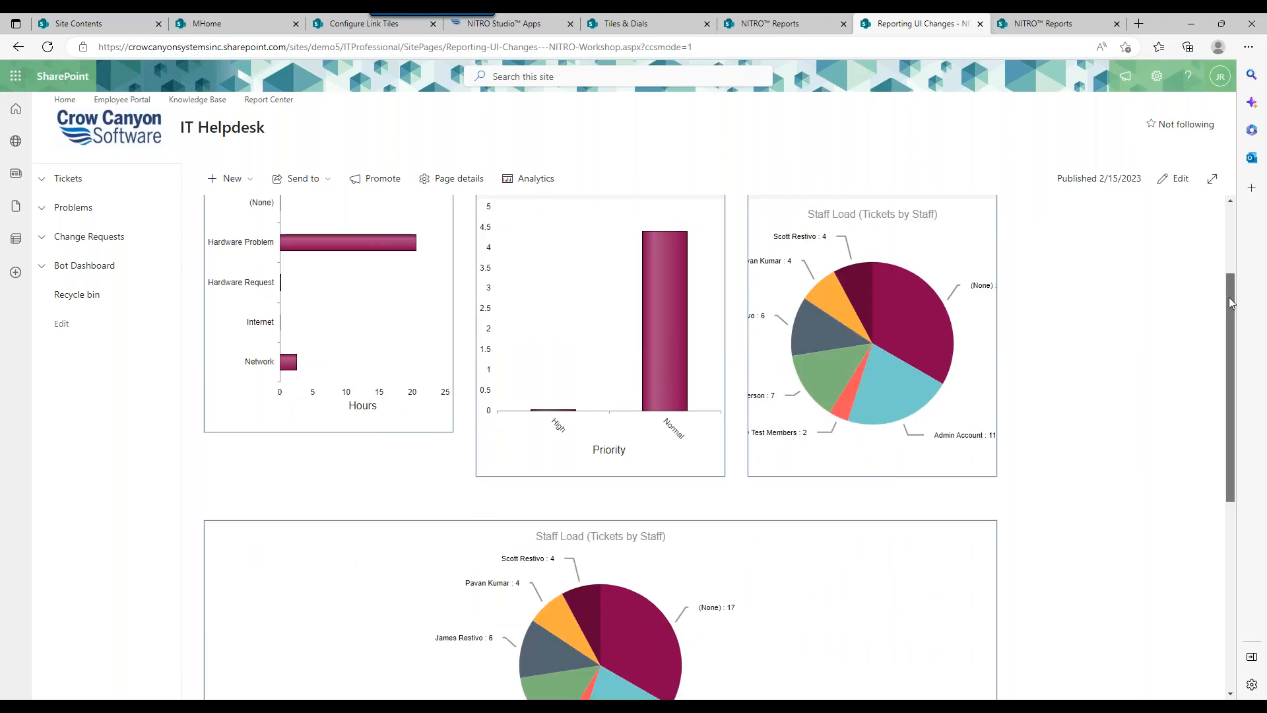
# Step: Edit the Reporting UI Changes page and add a Crow Canyon Report web part between the wide Staff Load chart and the Open Tickets table
pyautogui.moveTo(1229, 297); pyautogui.dragTo(1229, 267)
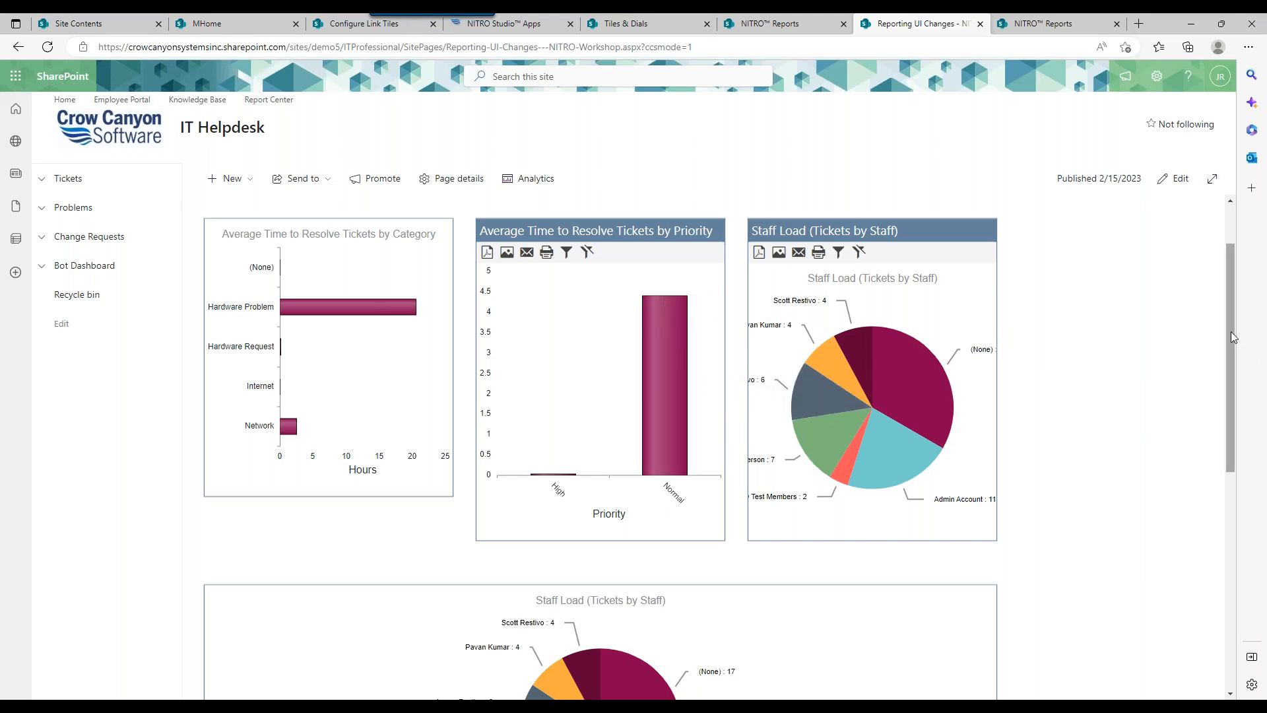
pyautogui.moveTo(1231, 337); pyautogui.dragTo(1210, 452)
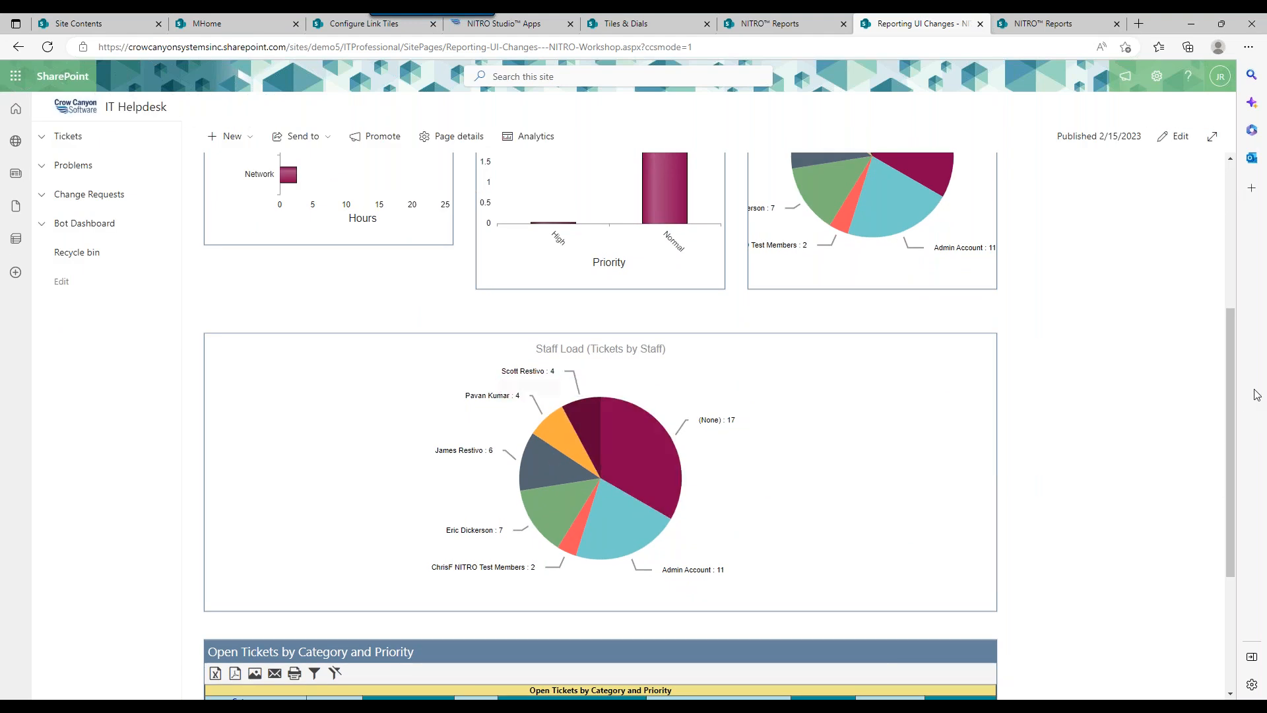
pyautogui.moveTo(1231, 436); pyautogui.dragTo(1217, 517)
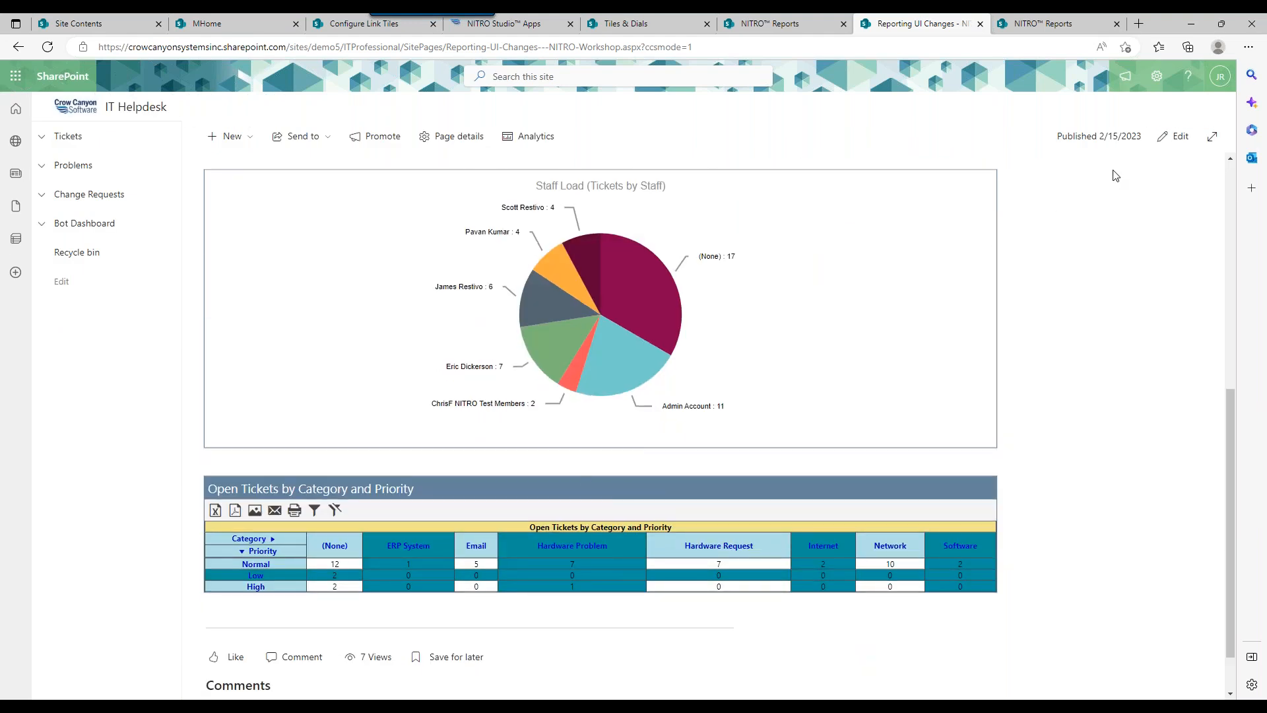
pyautogui.click(1172, 146)
pyautogui.moveTo(1233, 297); pyautogui.dragTo(1229, 312)
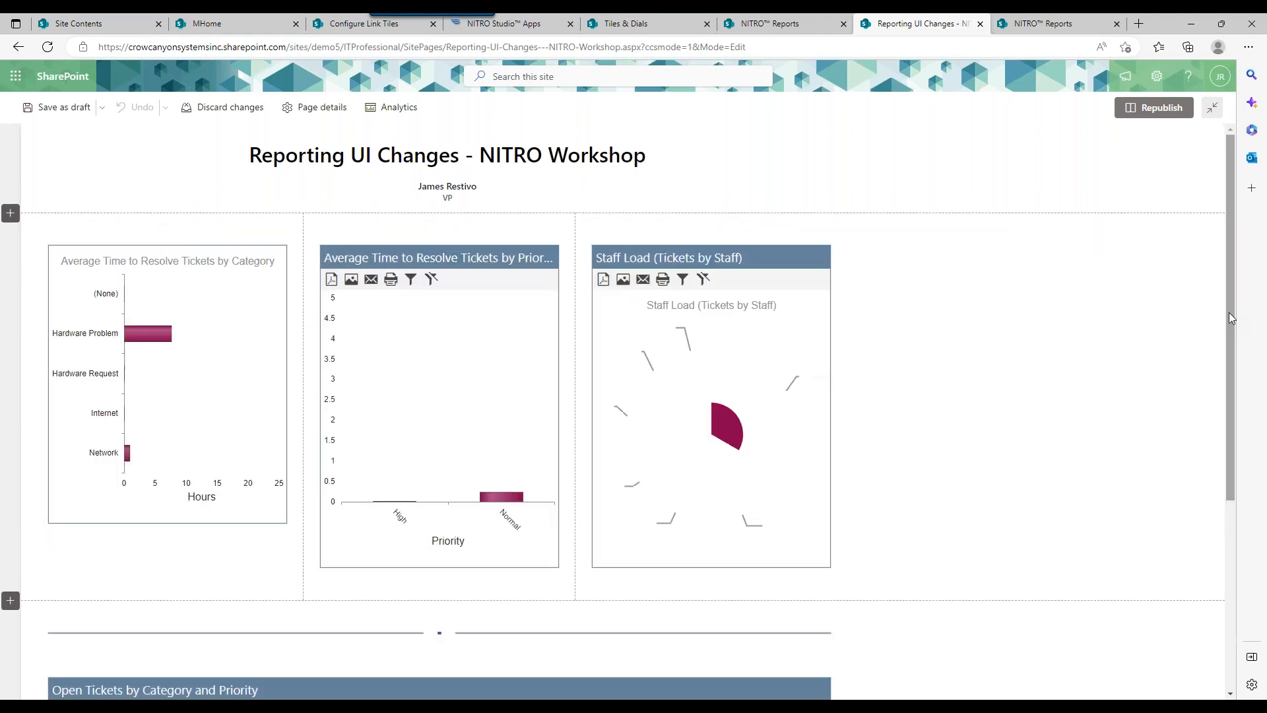
pyautogui.moveTo(1229, 311); pyautogui.dragTo(1230, 595)
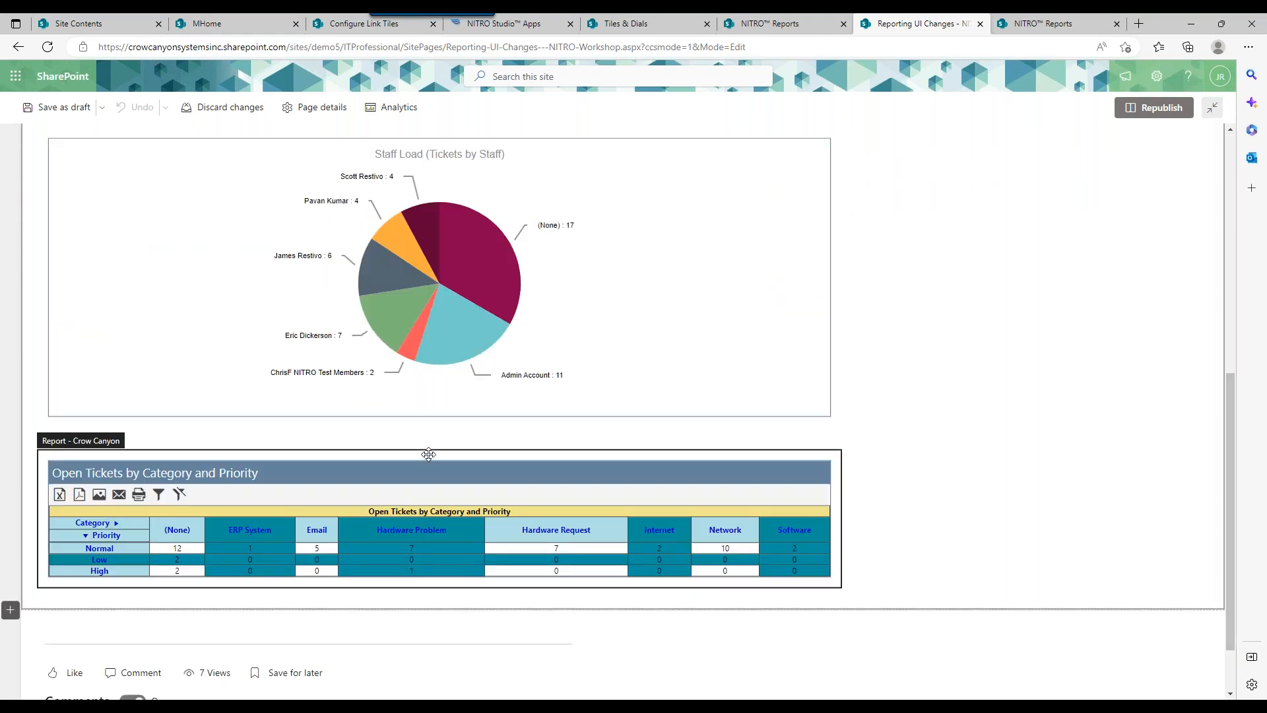
pyautogui.click(439, 440)
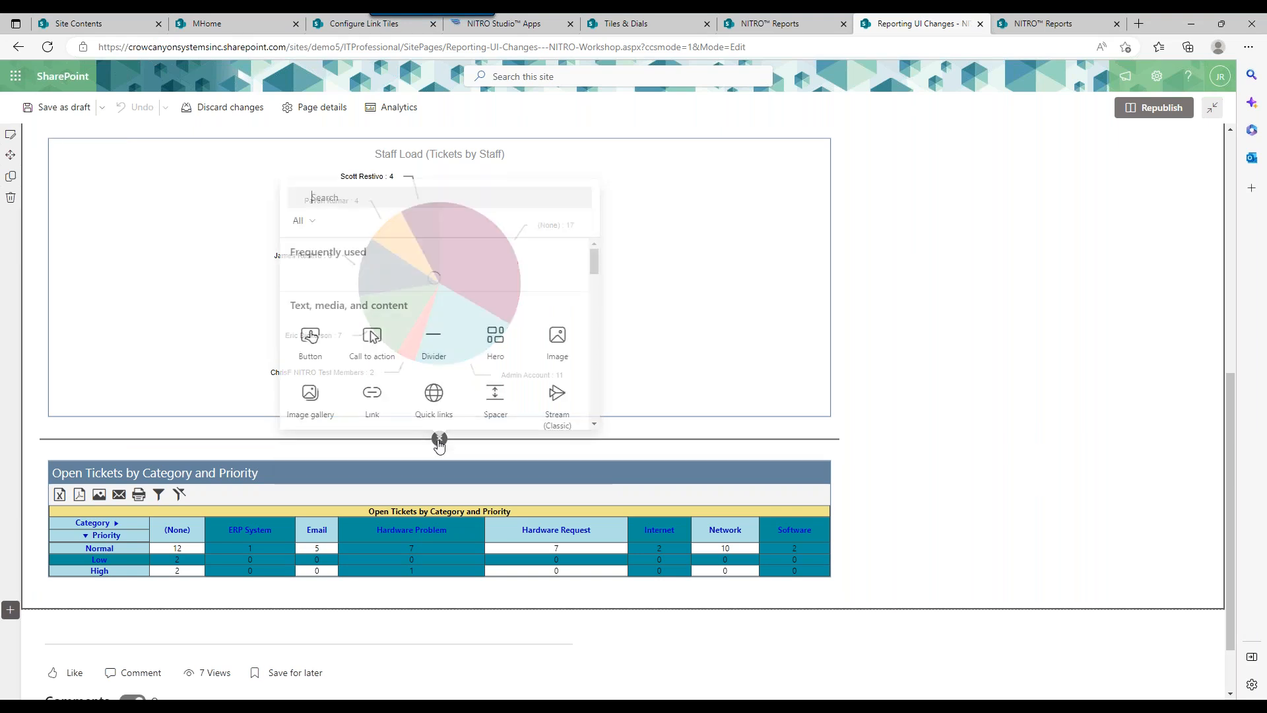
pyautogui.click(318, 288)
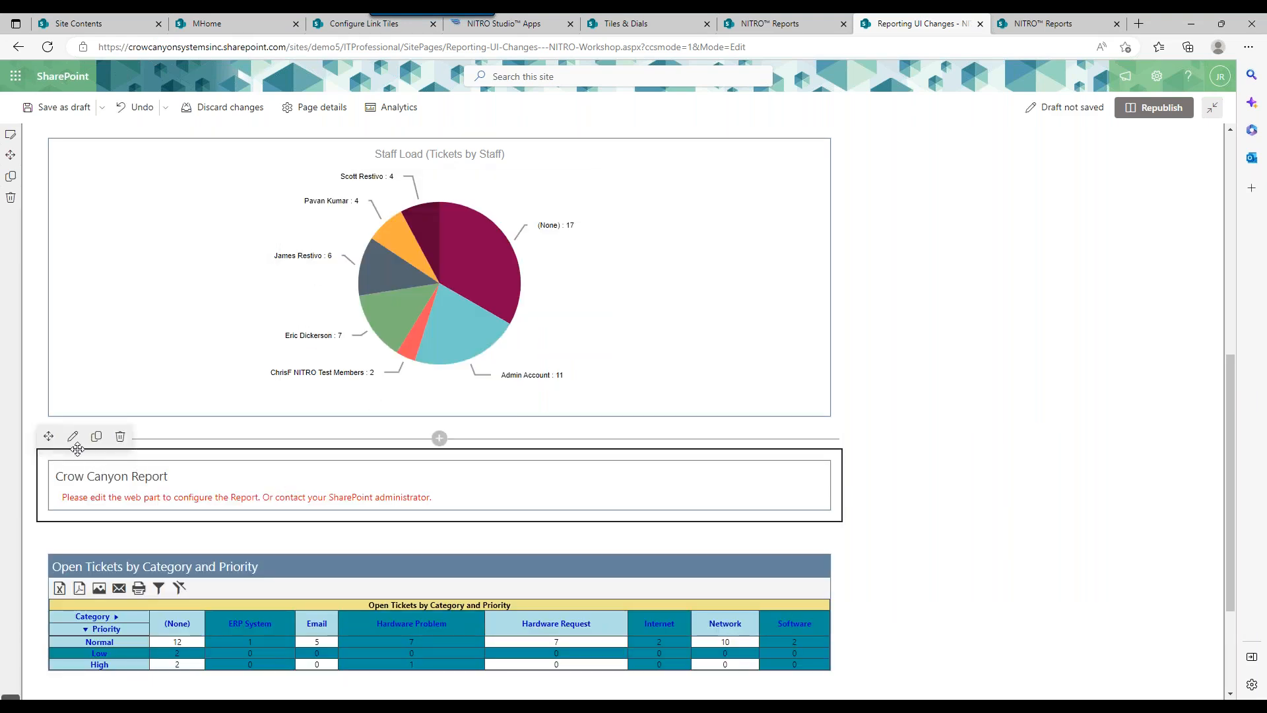
# Step: Configure the new web part to show the Staff Load (Tickets by Staff) report and republish the page
pyautogui.click(73, 436)
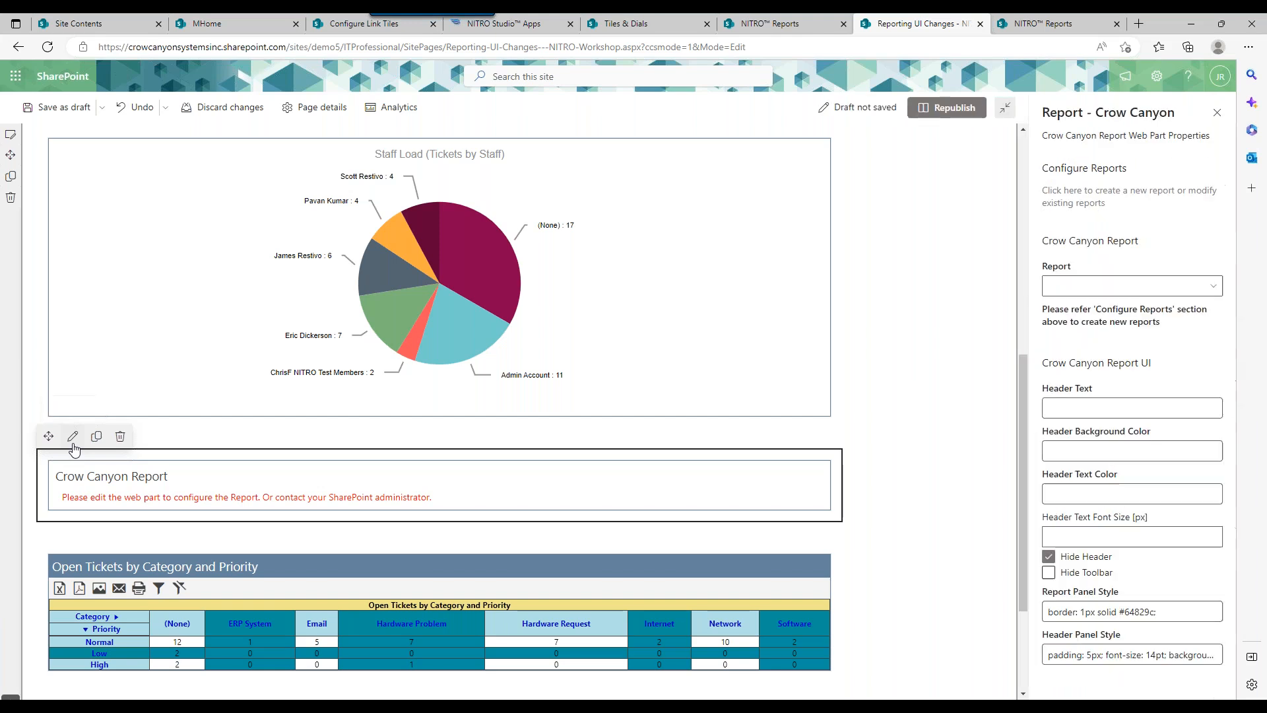
pyautogui.click(1093, 289)
pyautogui.moveTo(1020, 246); pyautogui.dragTo(1005, 488)
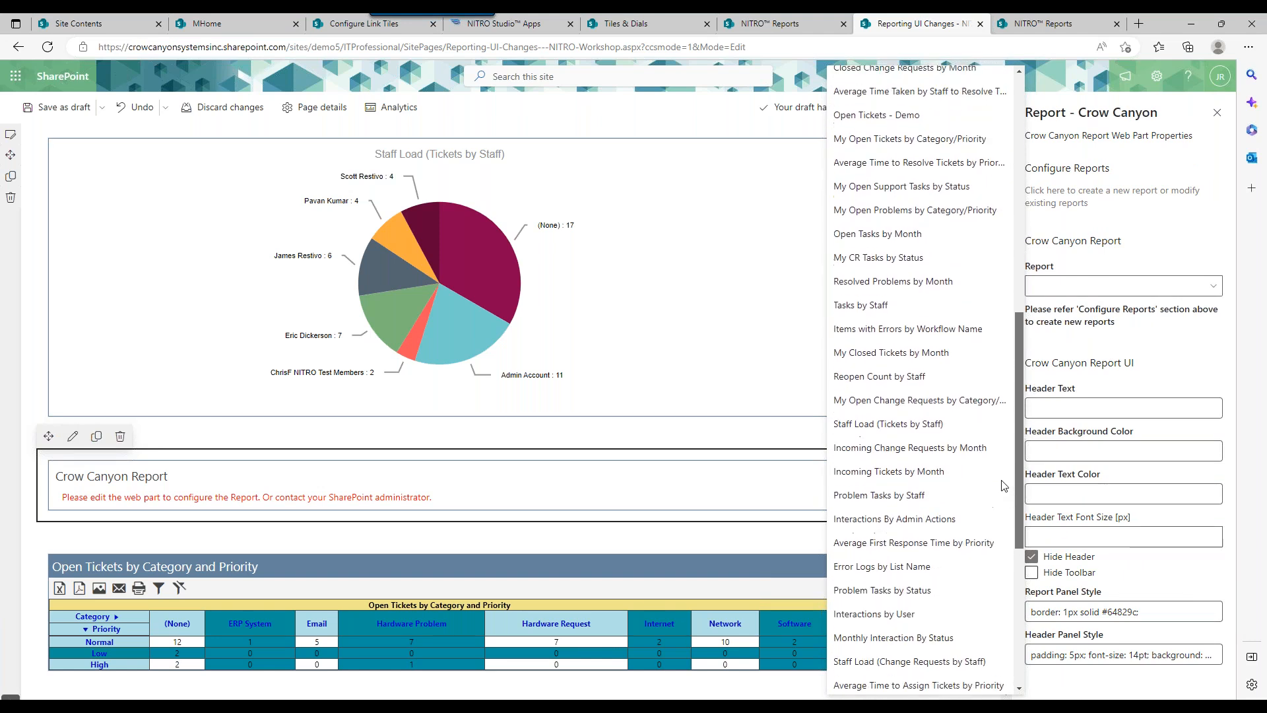
pyautogui.click(924, 425)
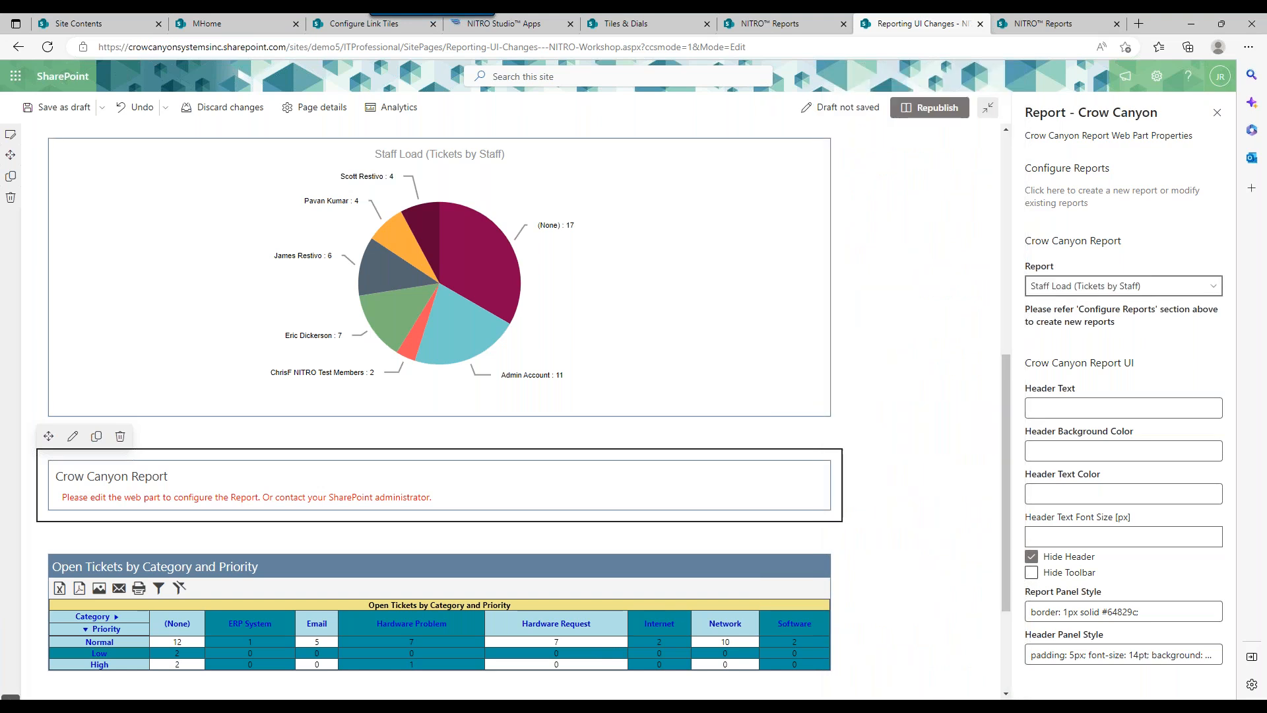
pyautogui.click(931, 107)
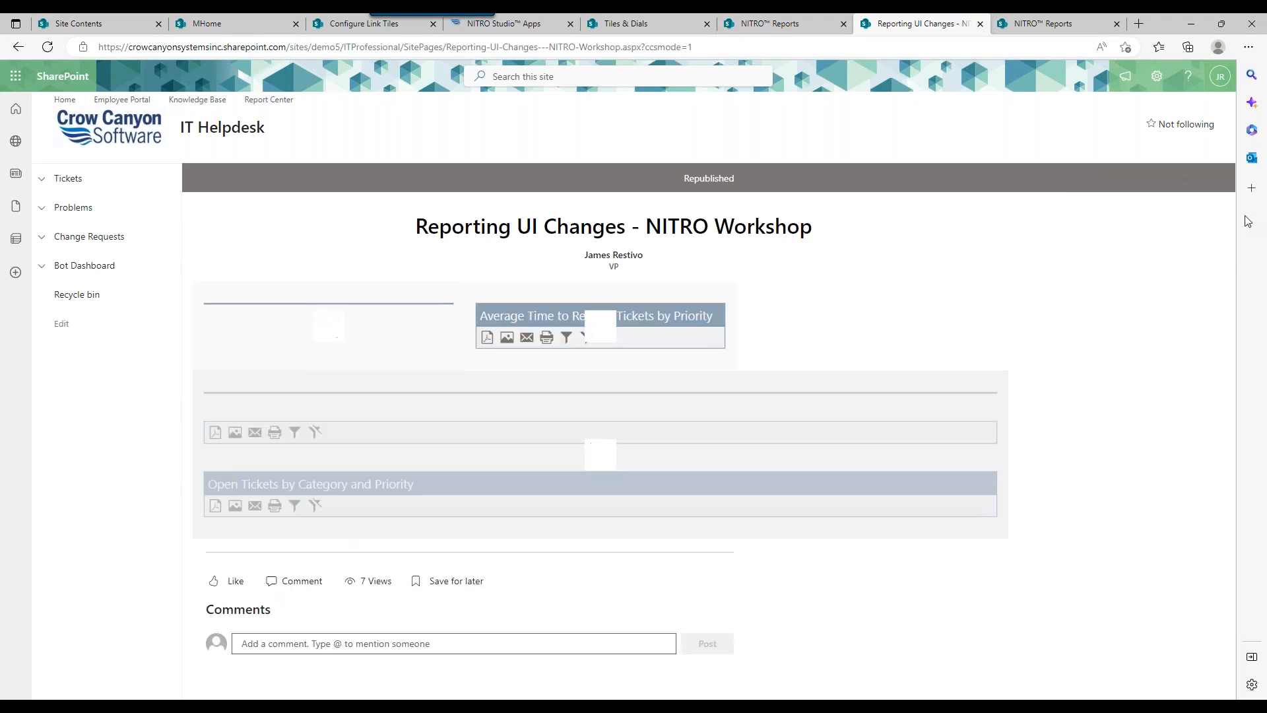
# Step: Examine the republished page, comparing the report web parts with and without headers and toolbars
pyautogui.moveTo(1234, 223); pyautogui.dragTo(1216, 333)
pyautogui.scroll(-3, 1216, 333)
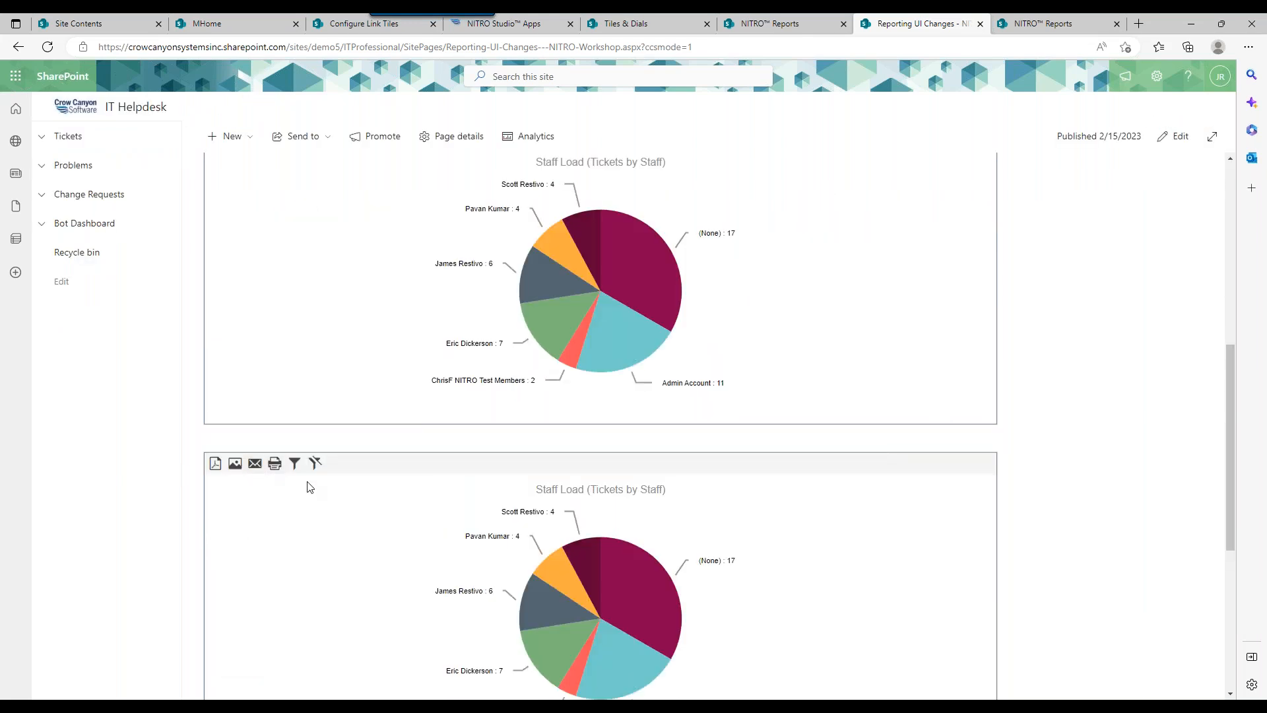
pyautogui.moveTo(1230, 382); pyautogui.dragTo(1201, 245)
pyautogui.scroll(2, 1198, 238)
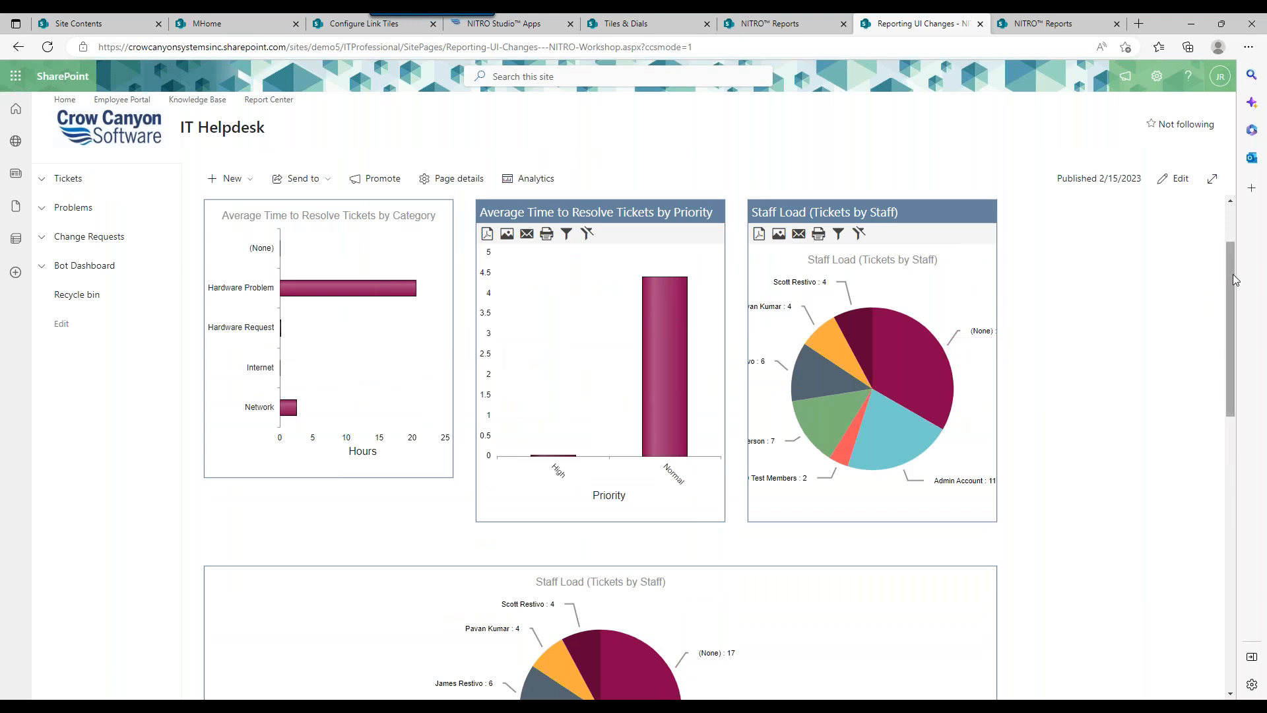
pyautogui.moveTo(1233, 275); pyautogui.dragTo(1229, 356)
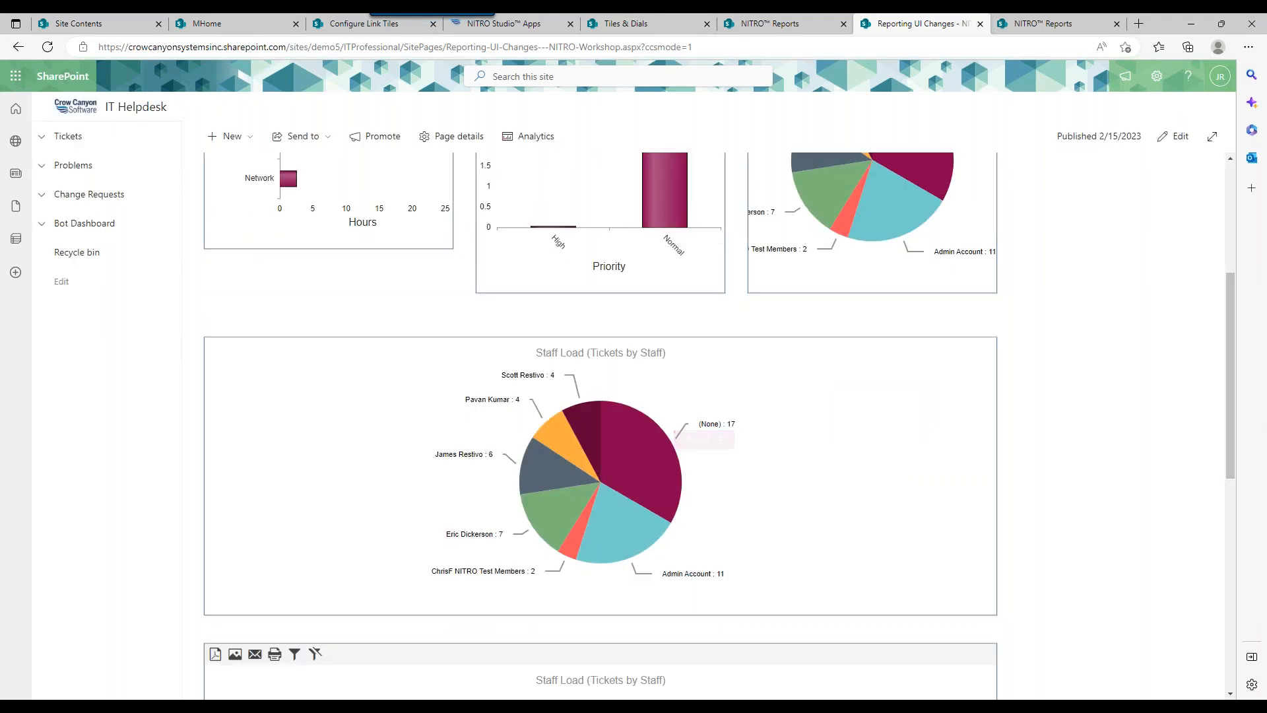
pyautogui.moveTo(1231, 407); pyautogui.dragTo(1231, 521)
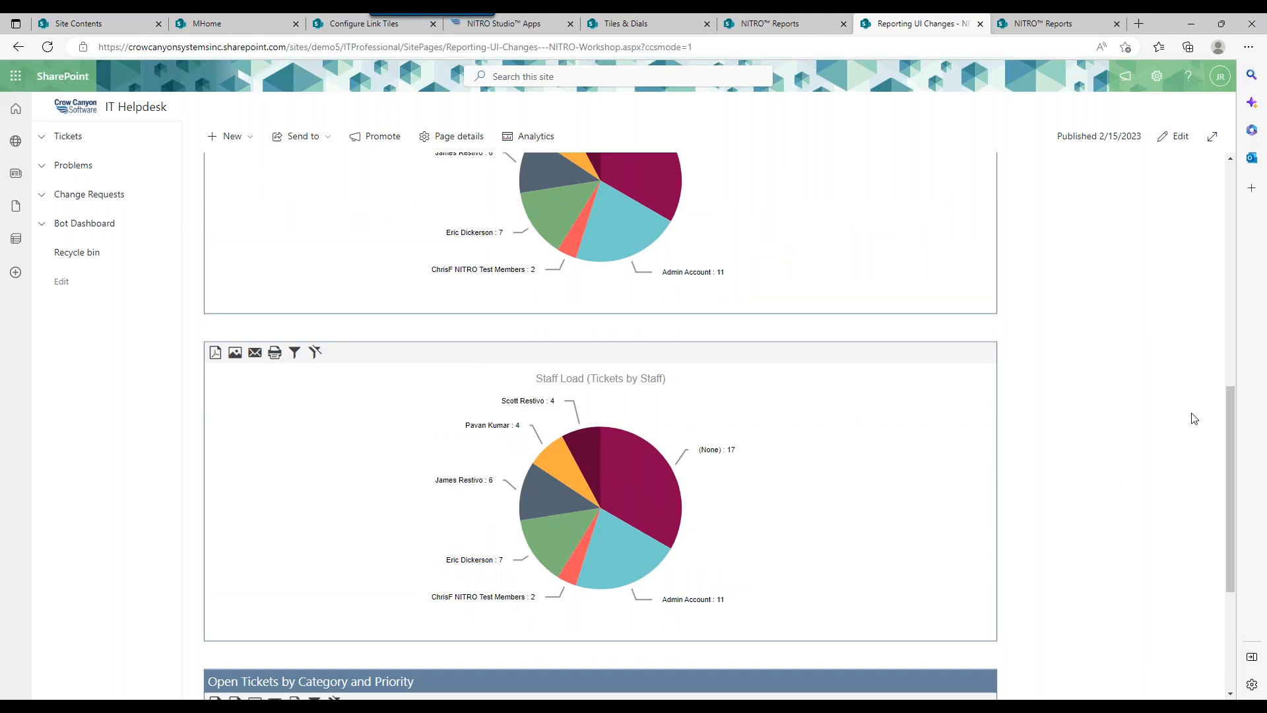
pyautogui.moveTo(1226, 417); pyautogui.dragTo(1225, 478)
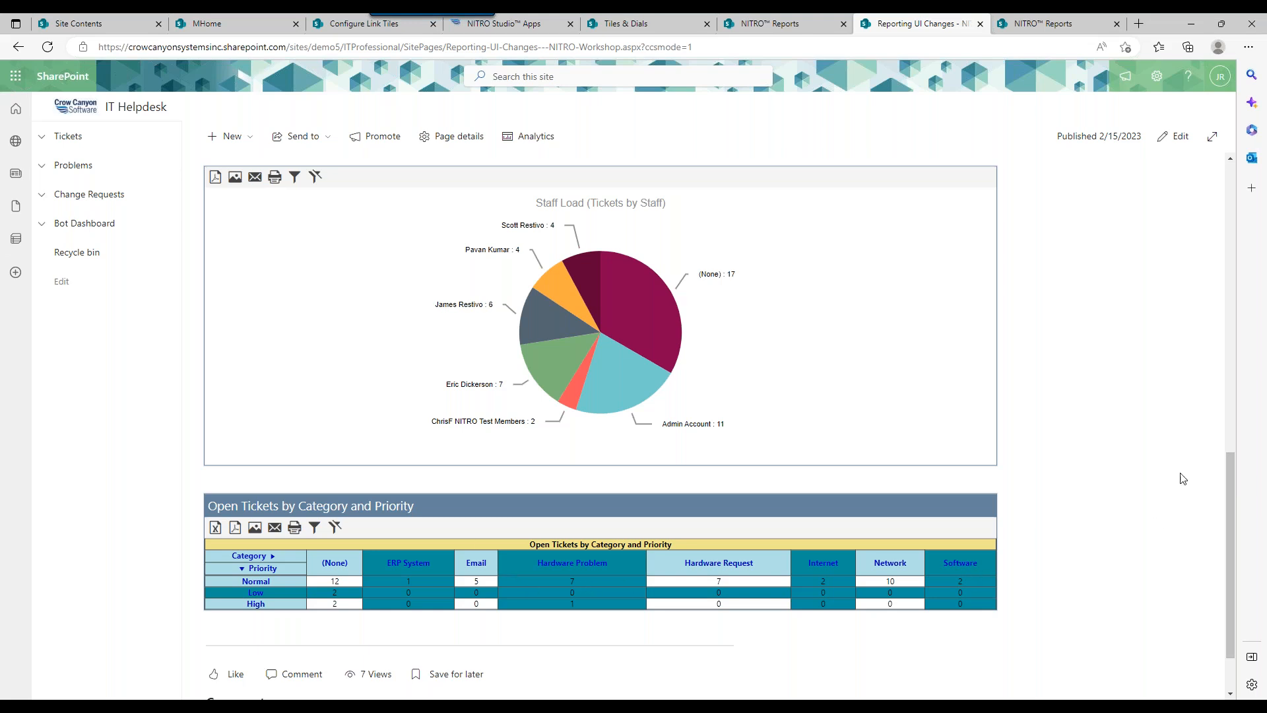
pyautogui.moveTo(1227, 492); pyautogui.dragTo(1226, 343)
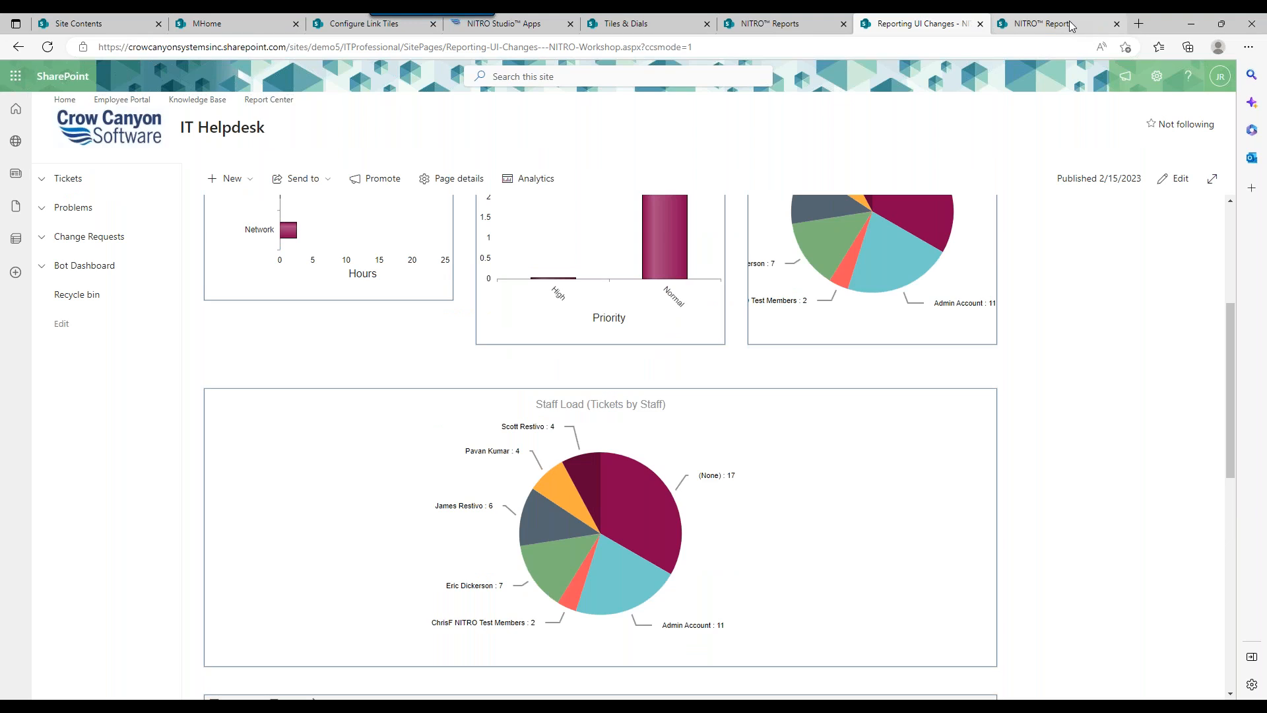
# Step: Open the Open Tickets by Category and Priority (Table) report definition in NITRO Reports for editing and preview it
pyautogui.click(1071, 26)
pyautogui.moveTo(742, 348); pyautogui.dragTo(233, 343)
pyautogui.click(234, 320)
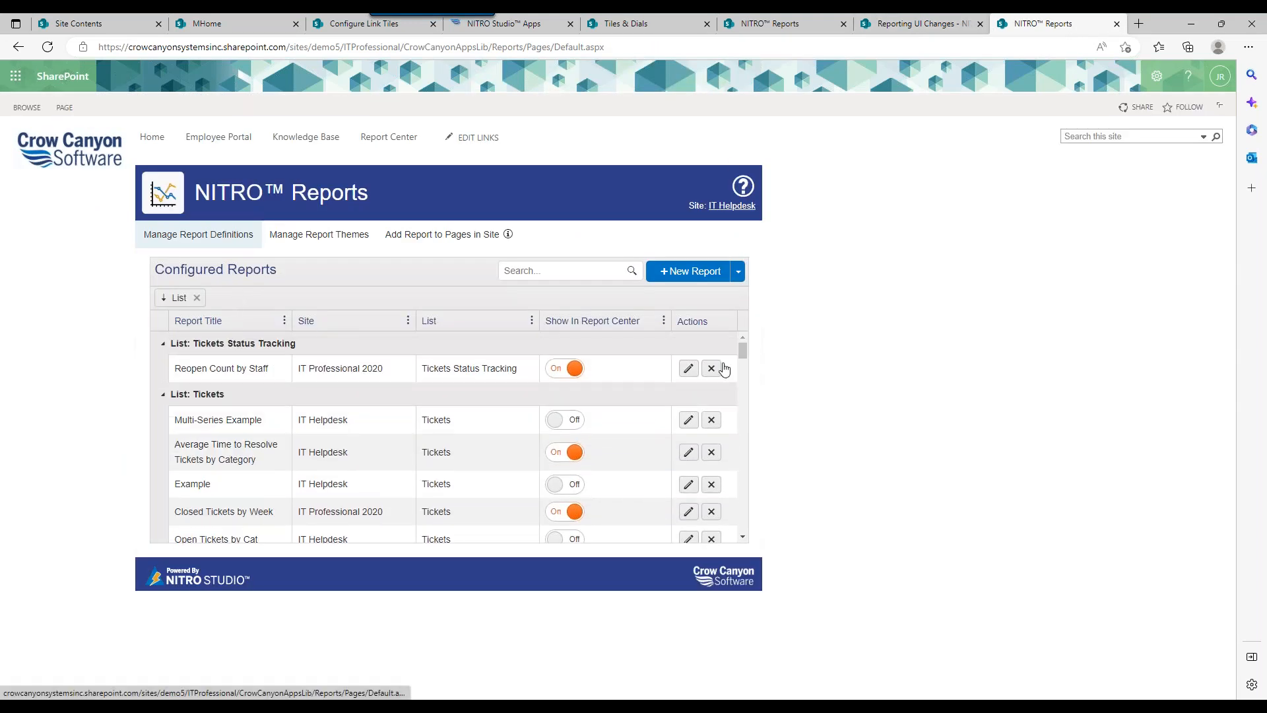
pyautogui.moveTo(746, 346); pyautogui.dragTo(744, 397)
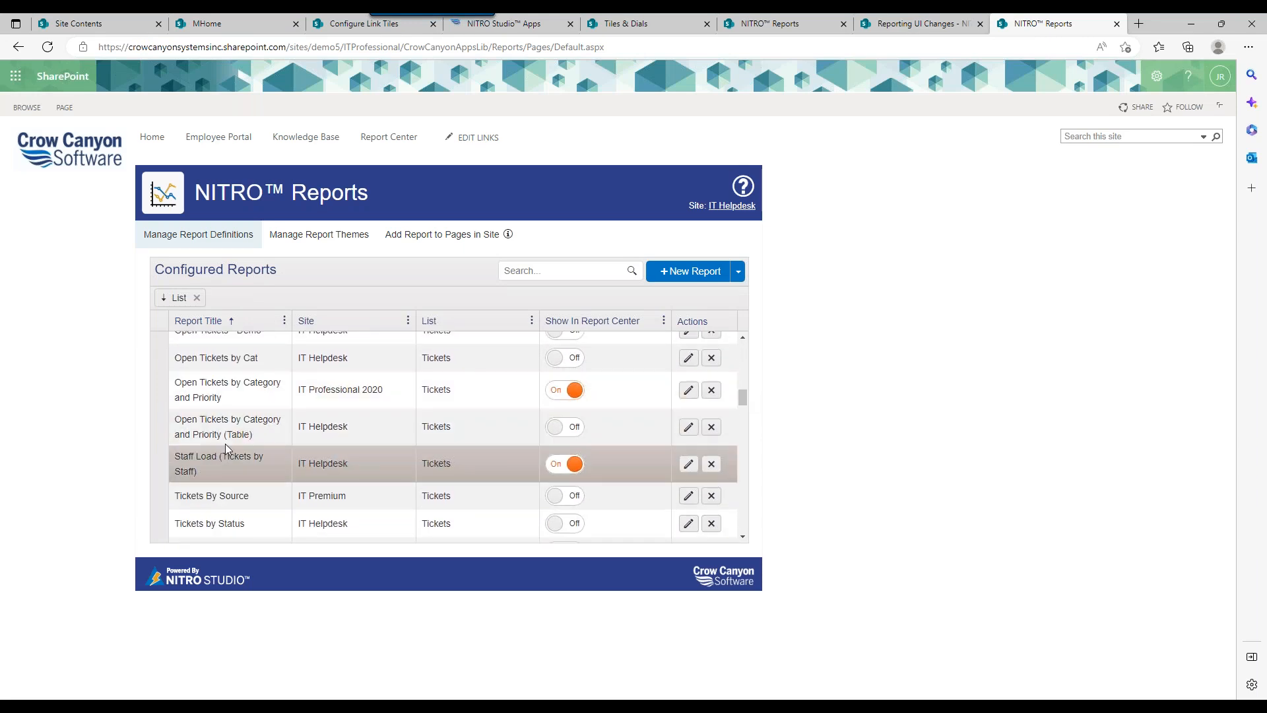
pyautogui.click(688, 429)
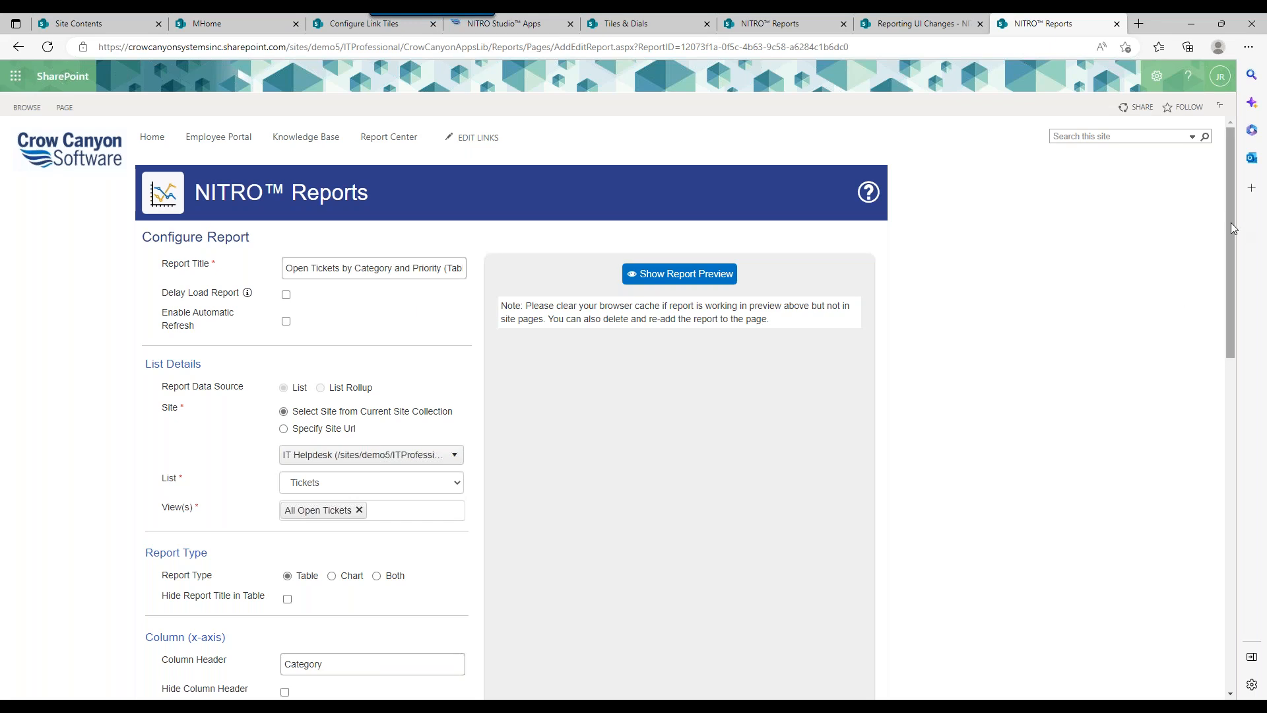
pyautogui.click(682, 274)
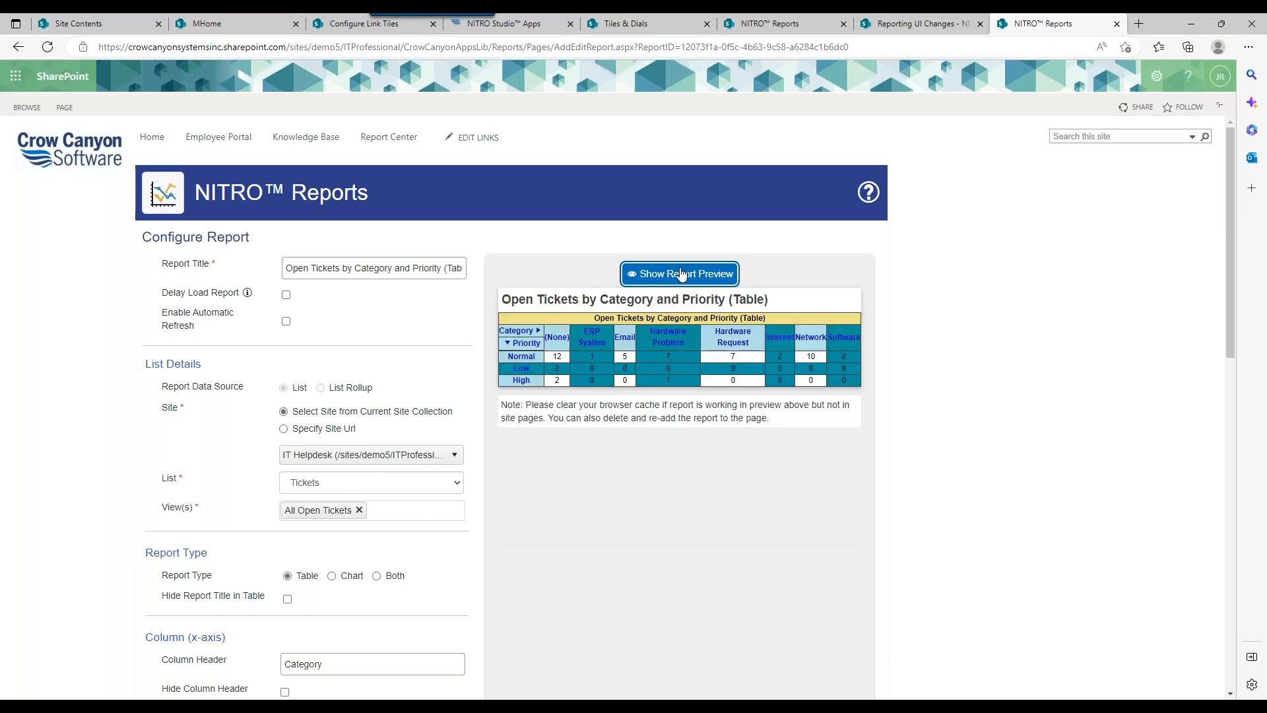
# Step: Set the table report's theme to Table Theme Options, preview the result and save the report definition
pyautogui.moveTo(1229, 237); pyautogui.dragTo(1231, 574)
pyautogui.click(430, 508)
pyautogui.moveTo(154, 502); pyautogui.dragTo(429, 509)
pyautogui.click(429, 508)
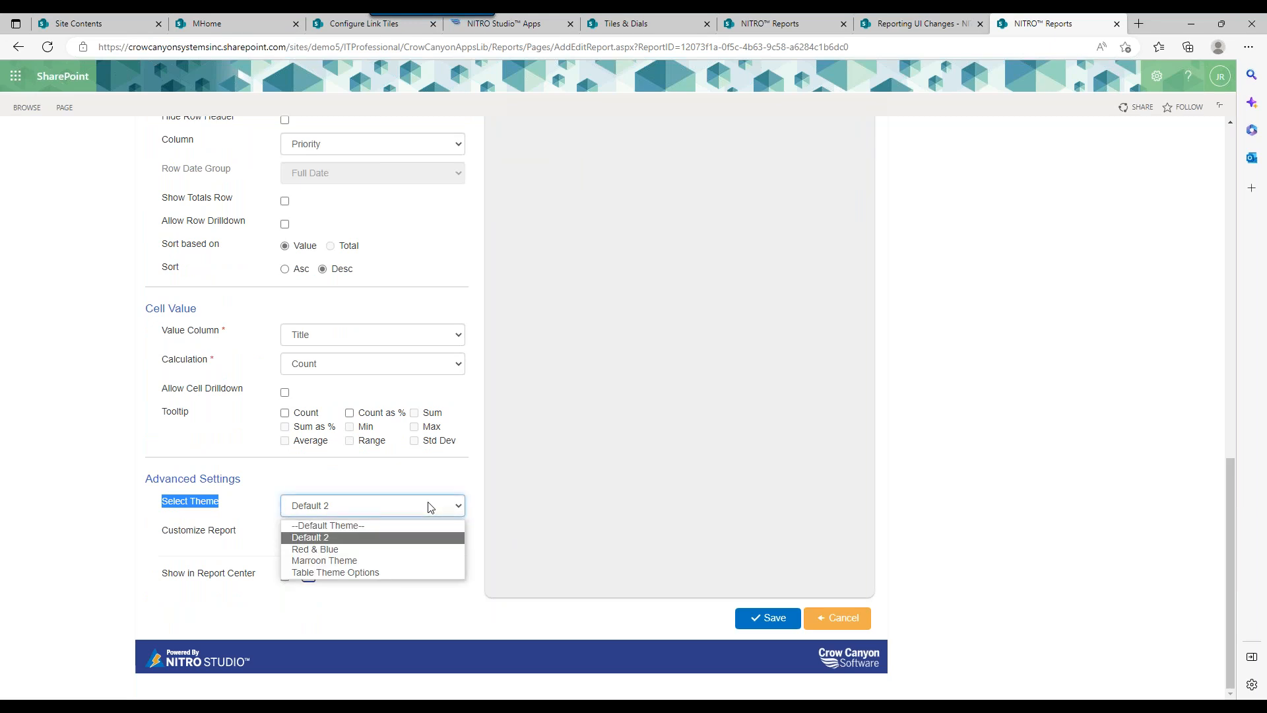
pyautogui.click(387, 572)
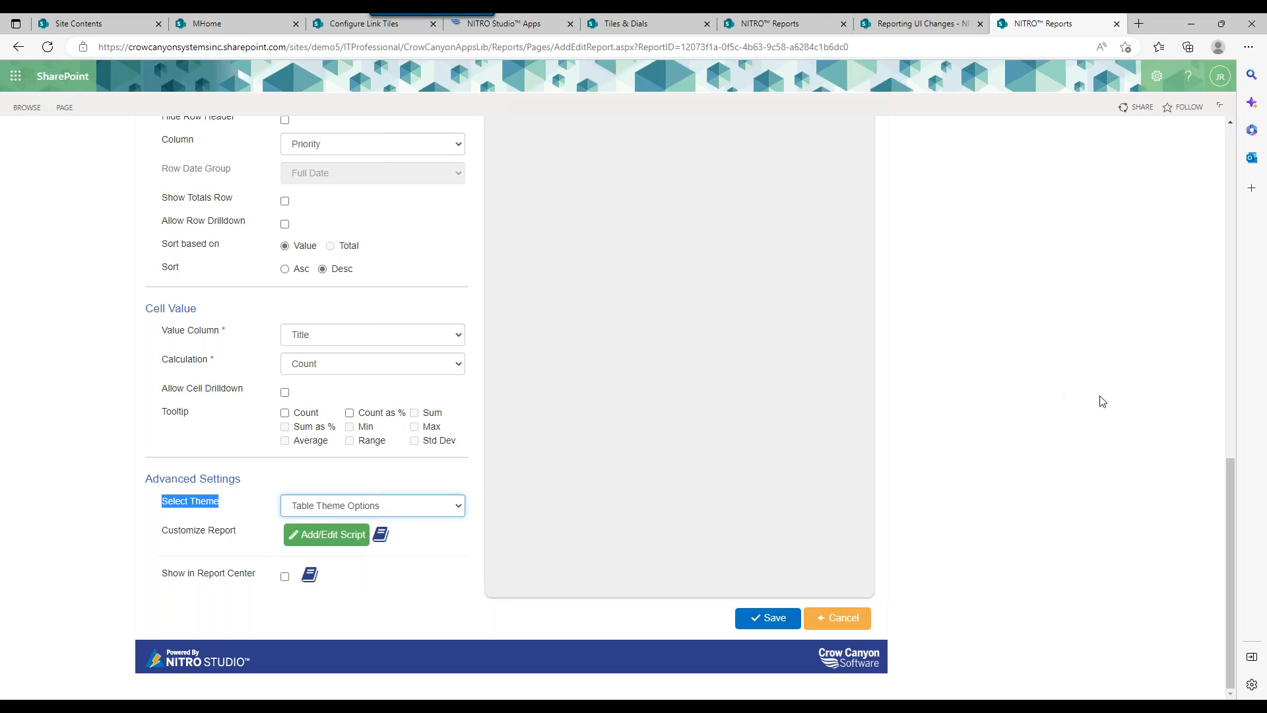
pyautogui.scroll(2, 1229, 499)
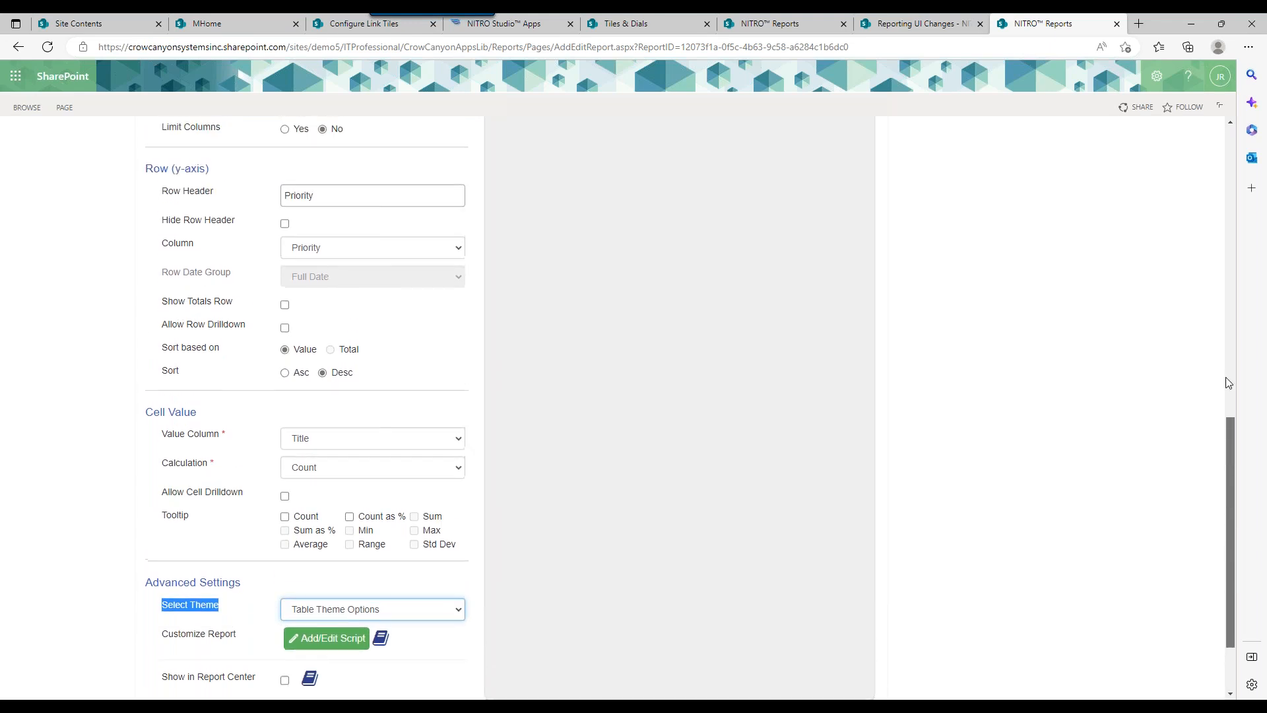
pyautogui.scroll(10, 1229, 383)
pyautogui.click(708, 176)
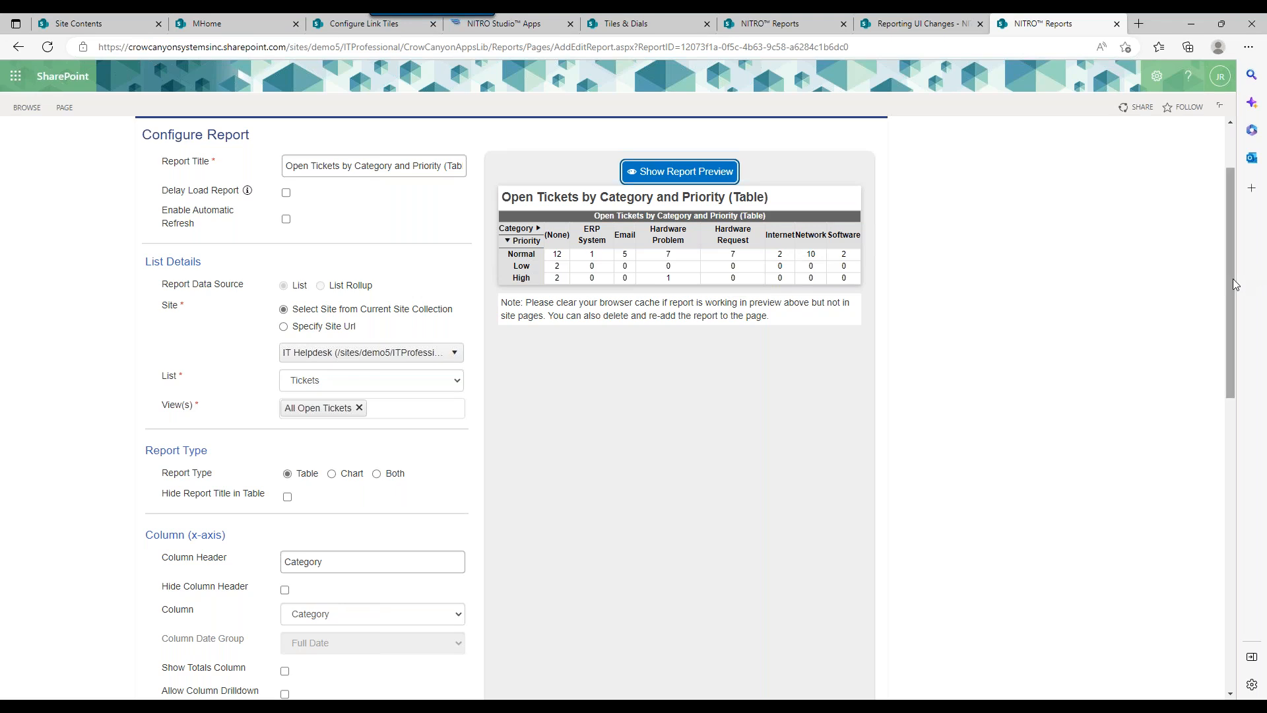
pyautogui.moveTo(1233, 279); pyautogui.dragTo(1237, 584)
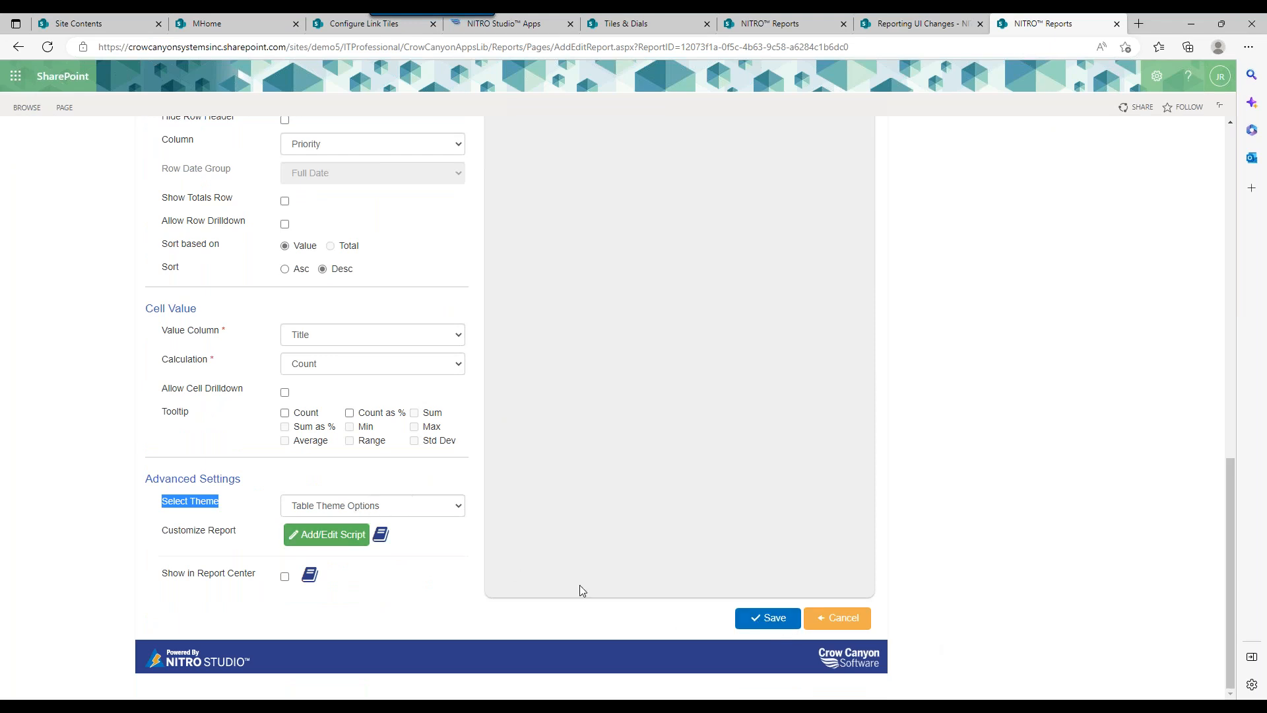
pyautogui.click(757, 615)
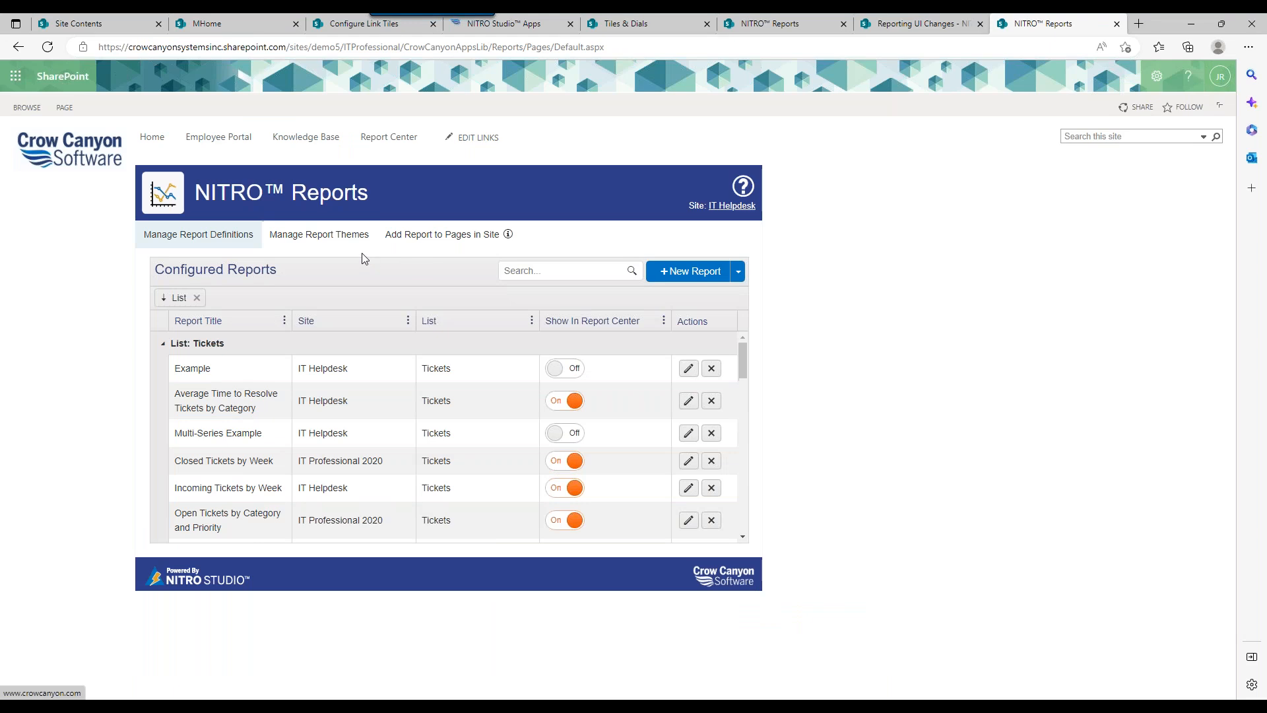
# Step: Open the Table Theme Options report theme for editing and review its table border and caption layout settings
pyautogui.click(336, 249)
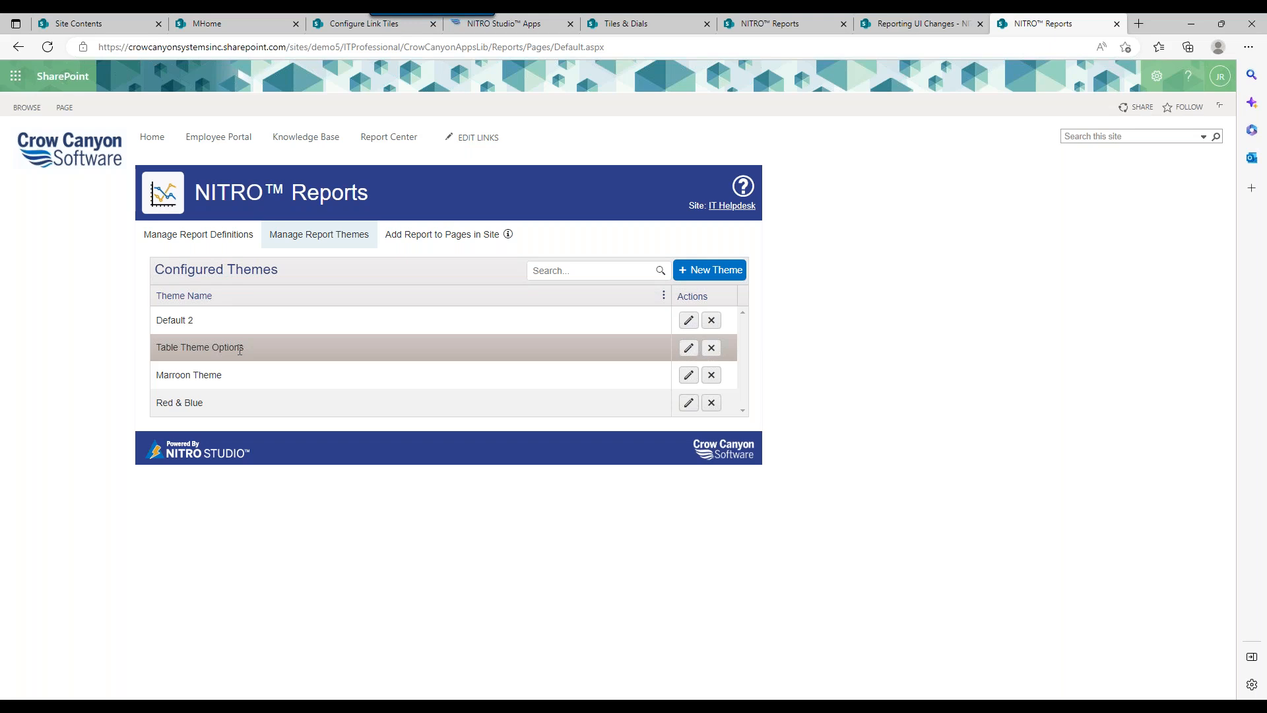
pyautogui.click(687, 349)
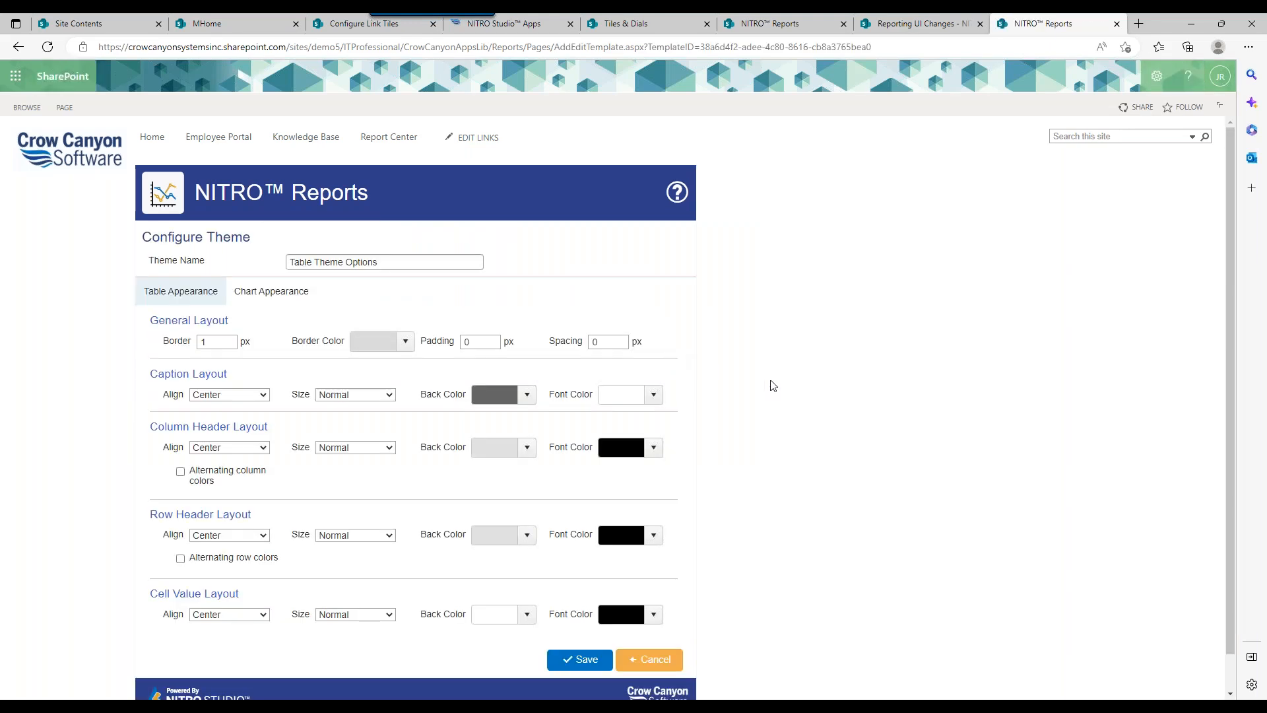
pyautogui.moveTo(1231, 222); pyautogui.dragTo(1227, 269)
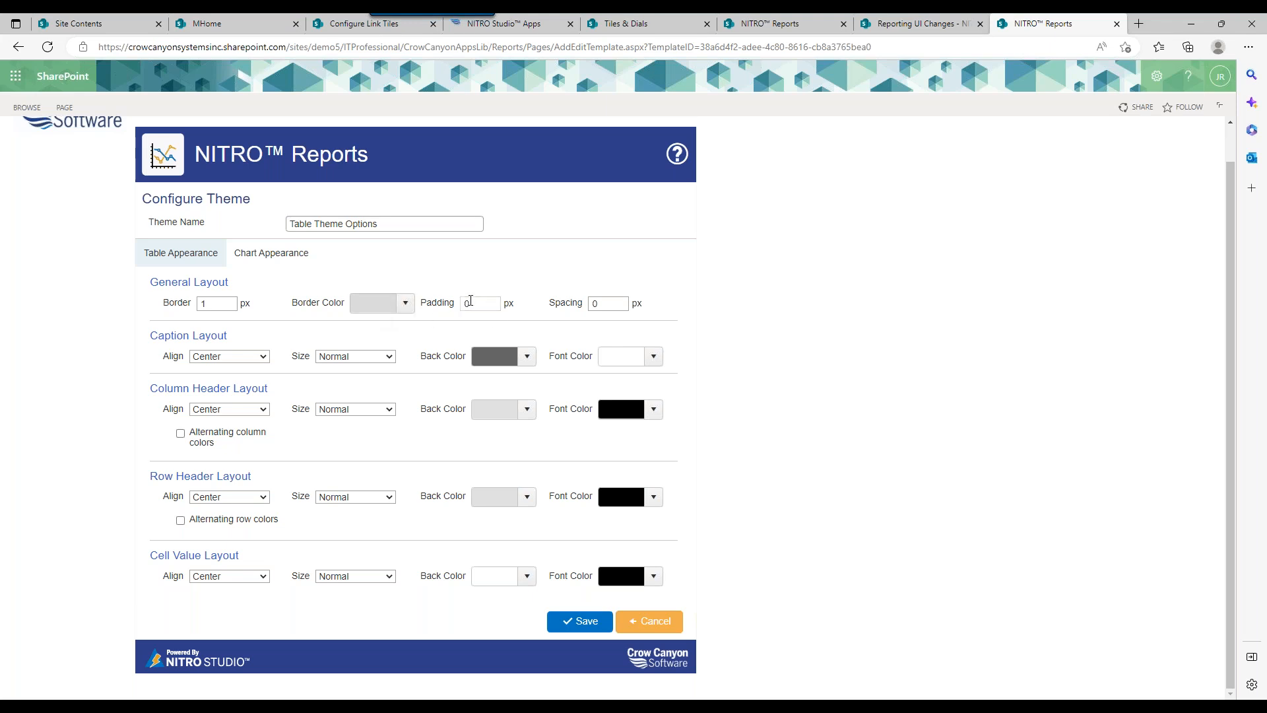
pyautogui.click(203, 304)
pyautogui.write('1')
pyautogui.moveTo(158, 336); pyautogui.dragTo(230, 338)
pyautogui.click(253, 341)
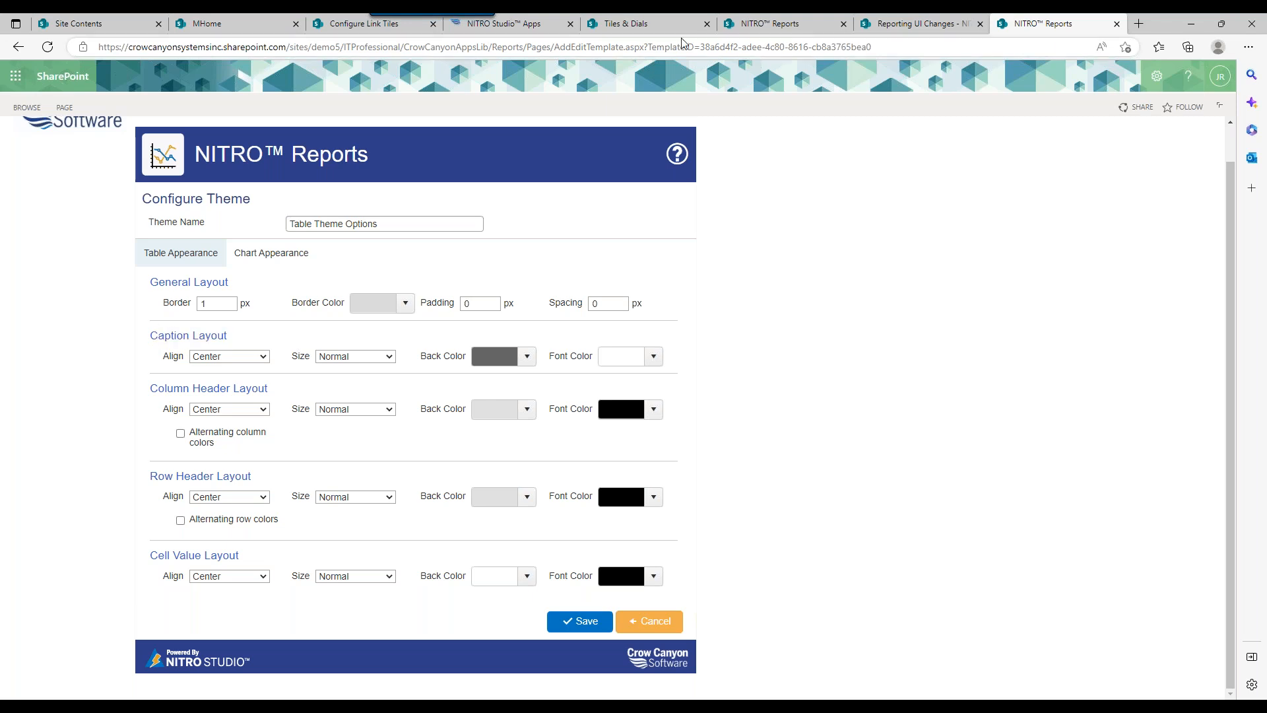
# Step: Examine the Open Tickets by Category and Priority table's styling on the Reporting UI Changes page
pyautogui.click(878, 25)
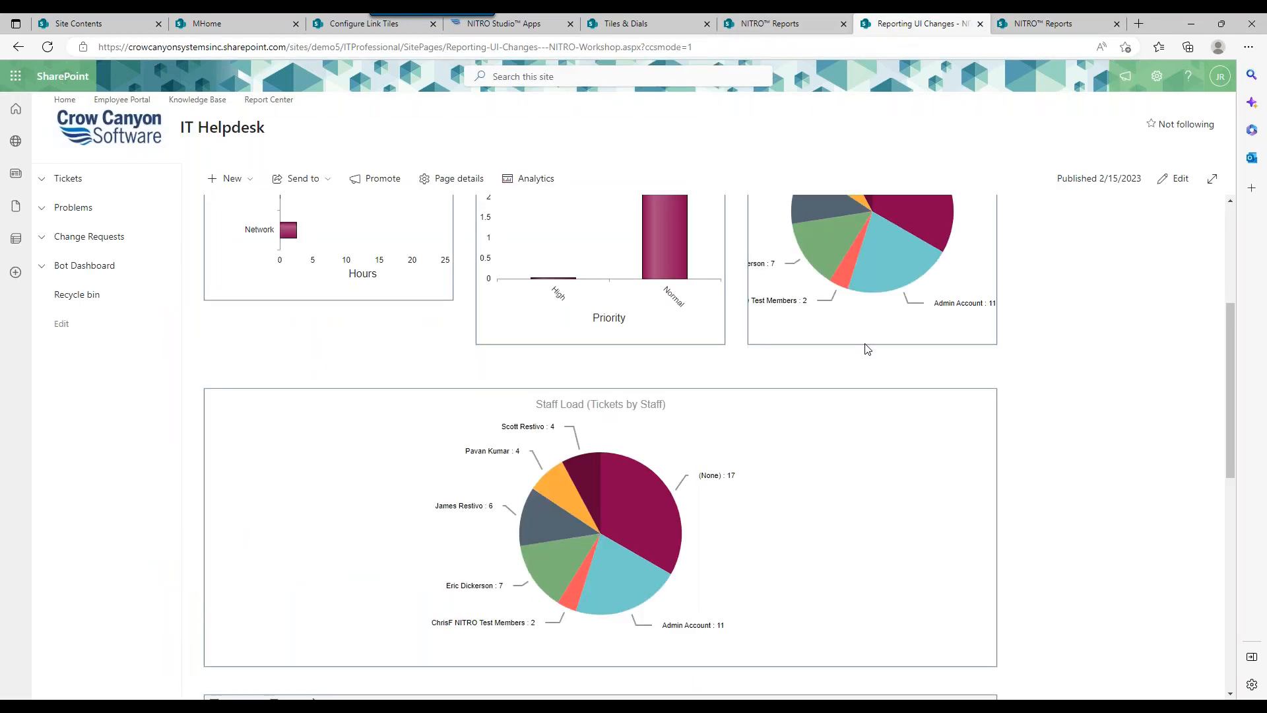
pyautogui.moveTo(1229, 328); pyautogui.dragTo(1229, 489)
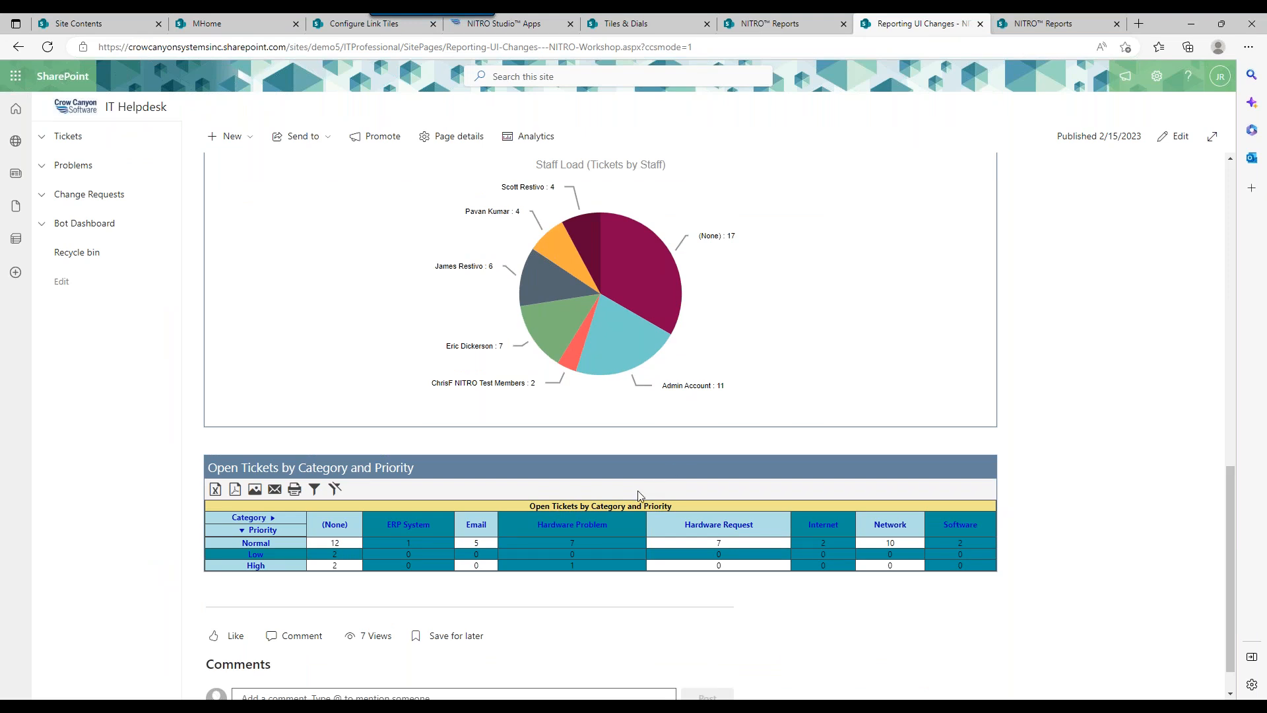
# Step: Review the back color values of the column header and row header layouts in the Table Theme Options theme
pyautogui.click(1025, 25)
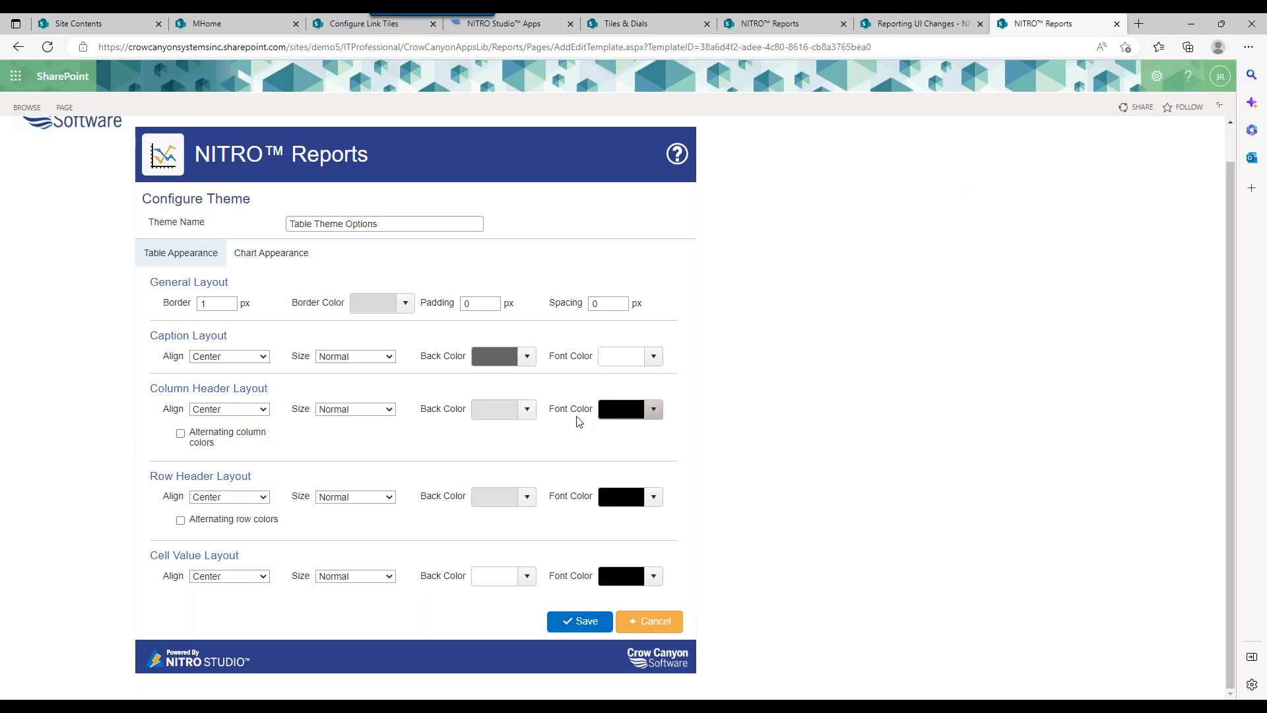
pyautogui.click(527, 409)
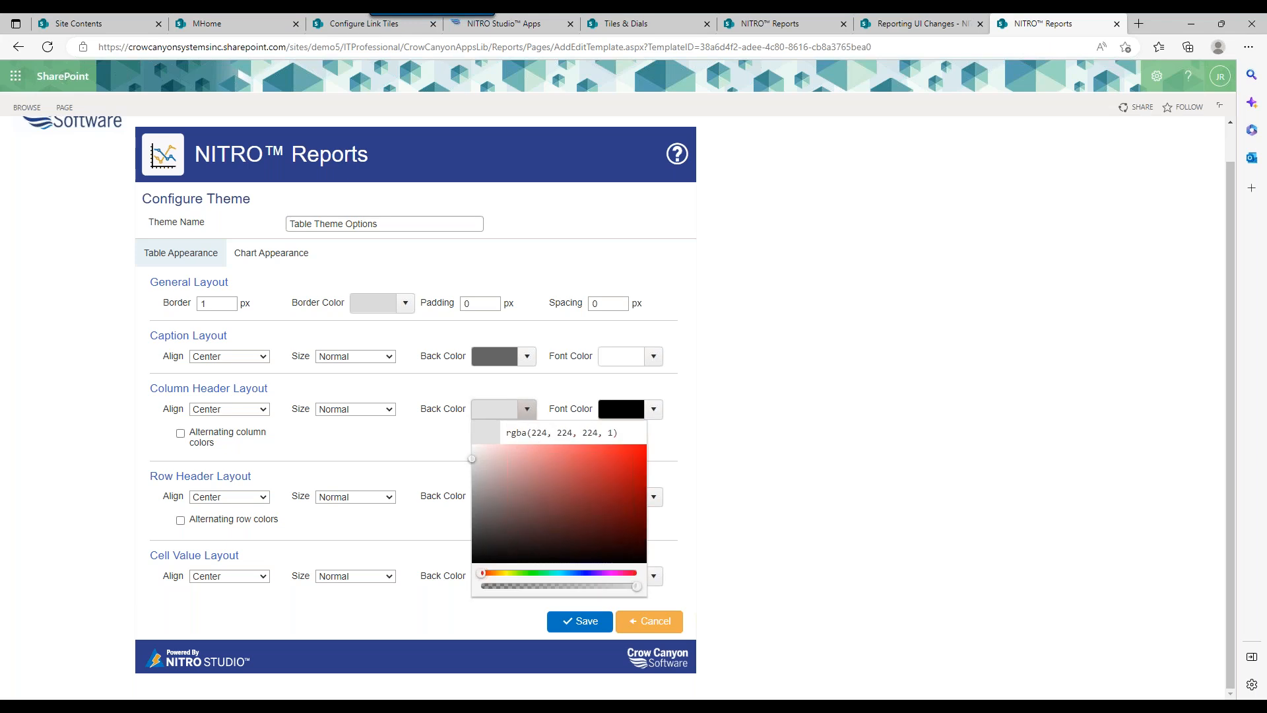
pyautogui.tripleClick(569, 433)
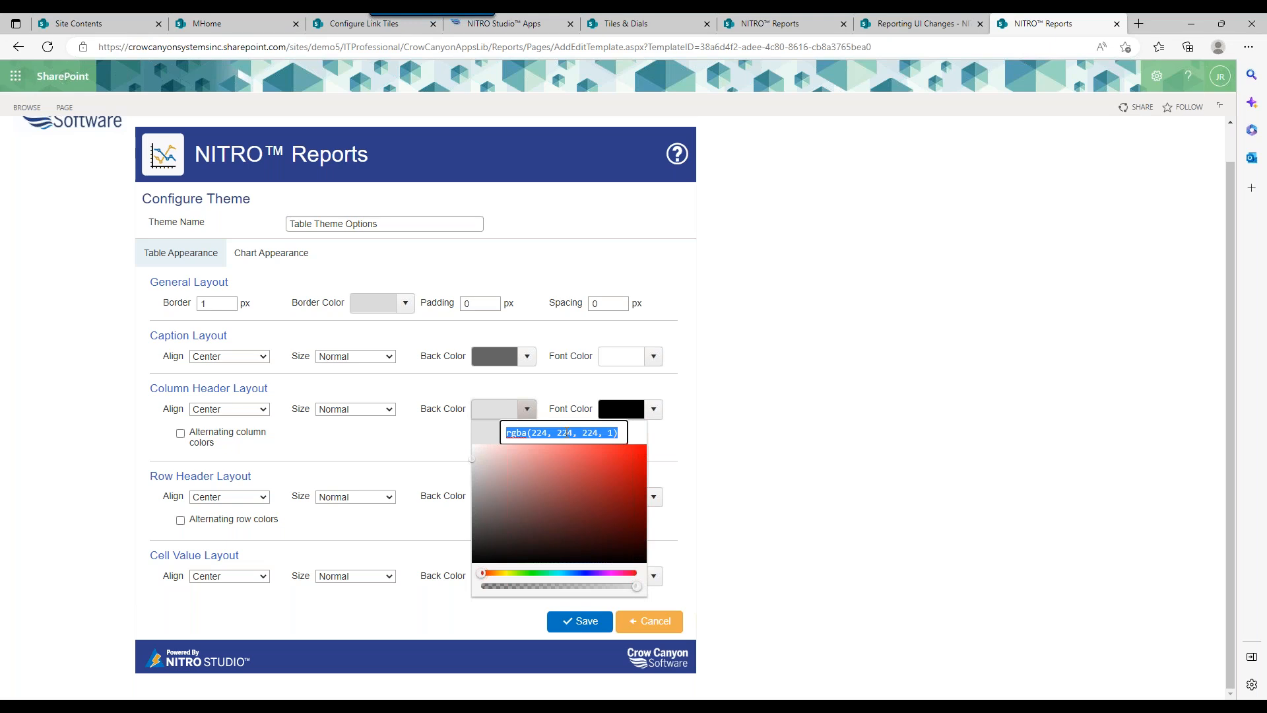
pyautogui.click(620, 434)
pyautogui.moveTo(619, 434); pyautogui.dragTo(498, 442)
pyautogui.click(666, 455)
pyautogui.click(527, 498)
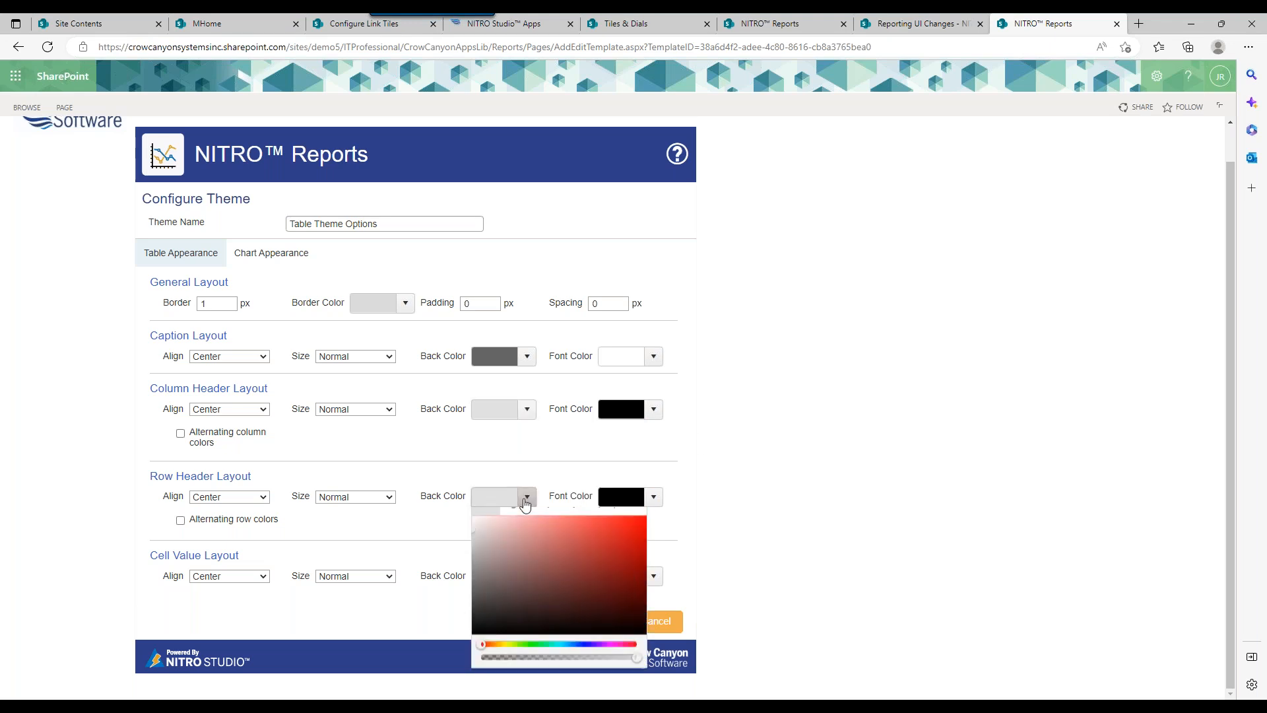
pyautogui.doubleClick(516, 520)
pyautogui.hotkey('ctrl', 'a')
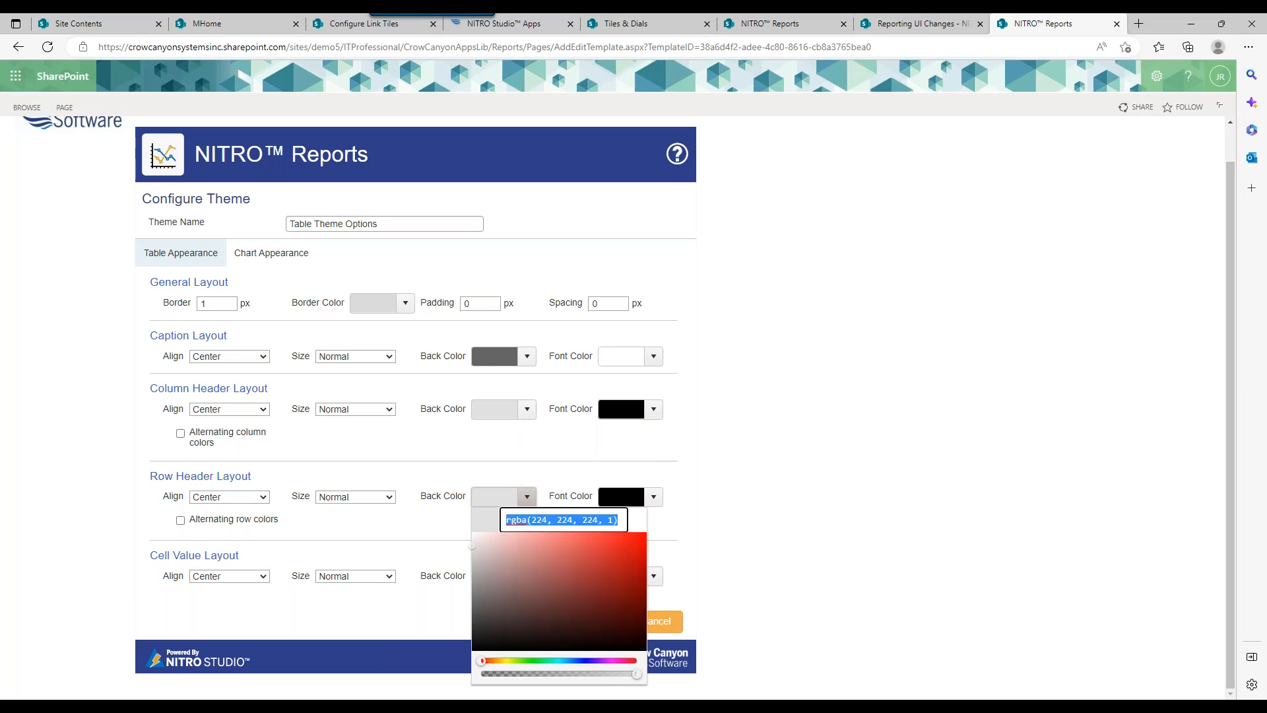
pyautogui.click(872, 462)
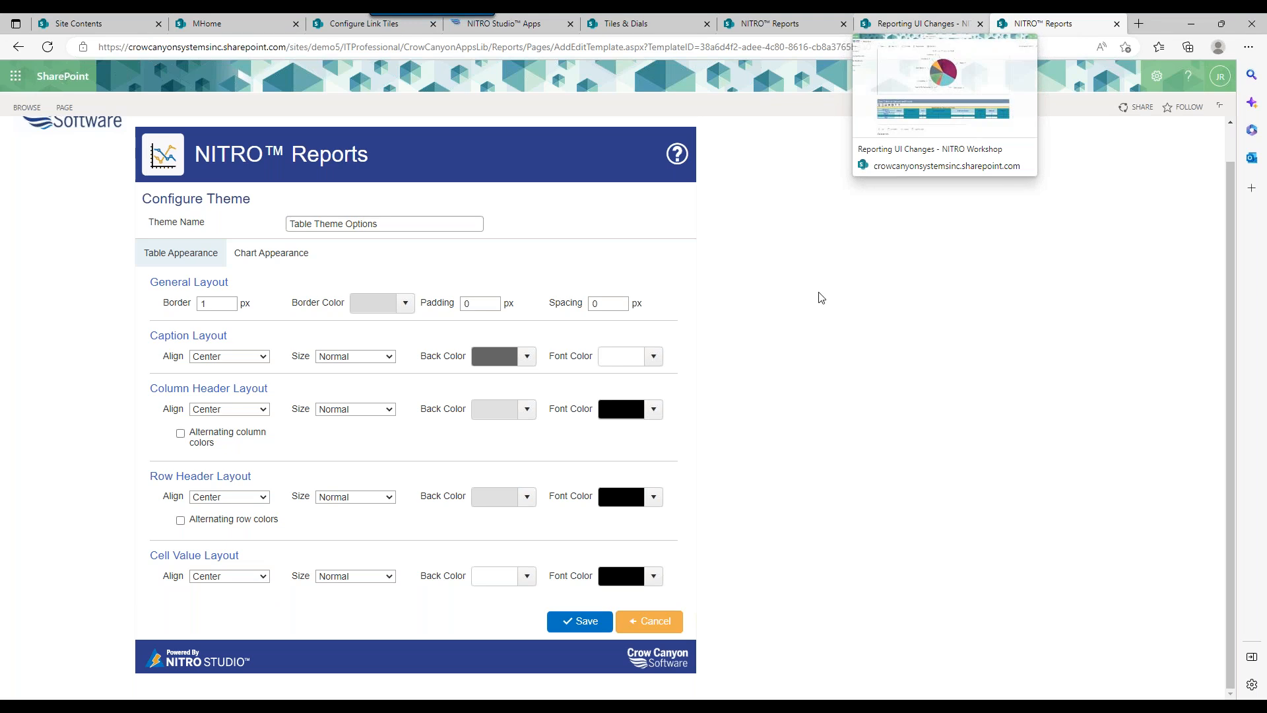
# Step: Save the Table Theme Options theme and reload the Reporting UI Changes page to check the Open Tickets by Category and Priority table
pyautogui.click(581, 621)
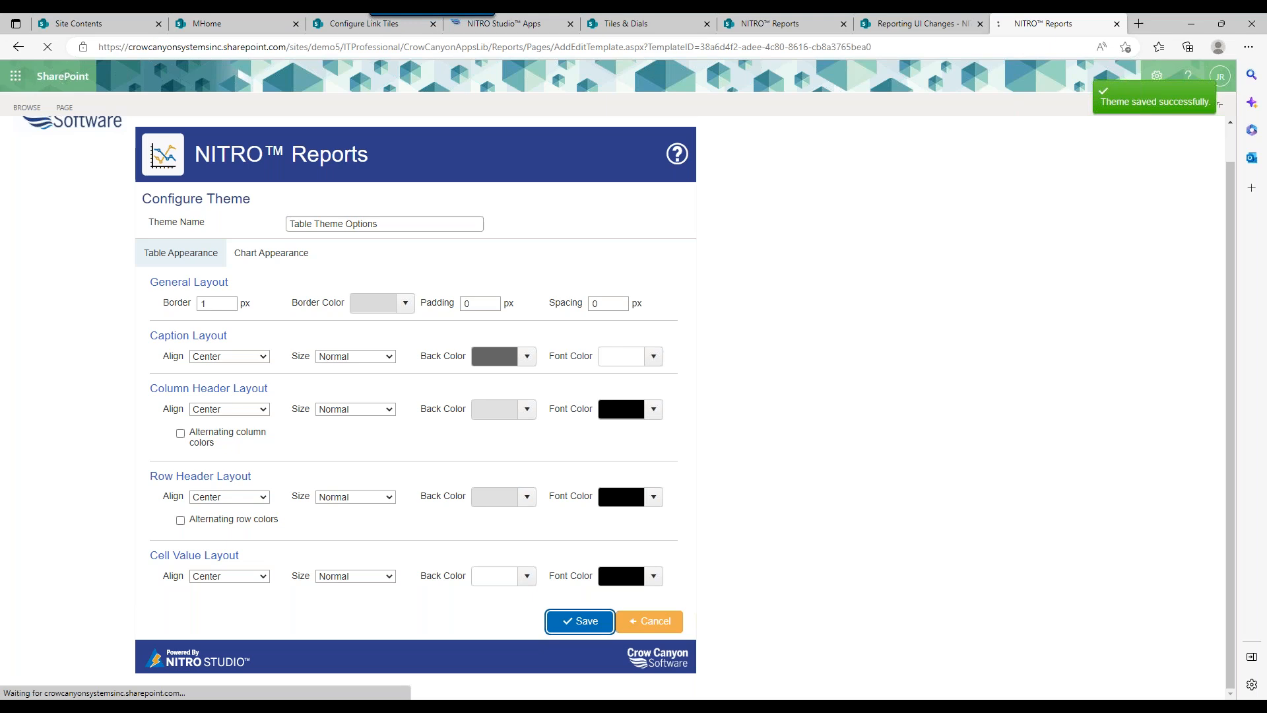
pyautogui.click(900, 25)
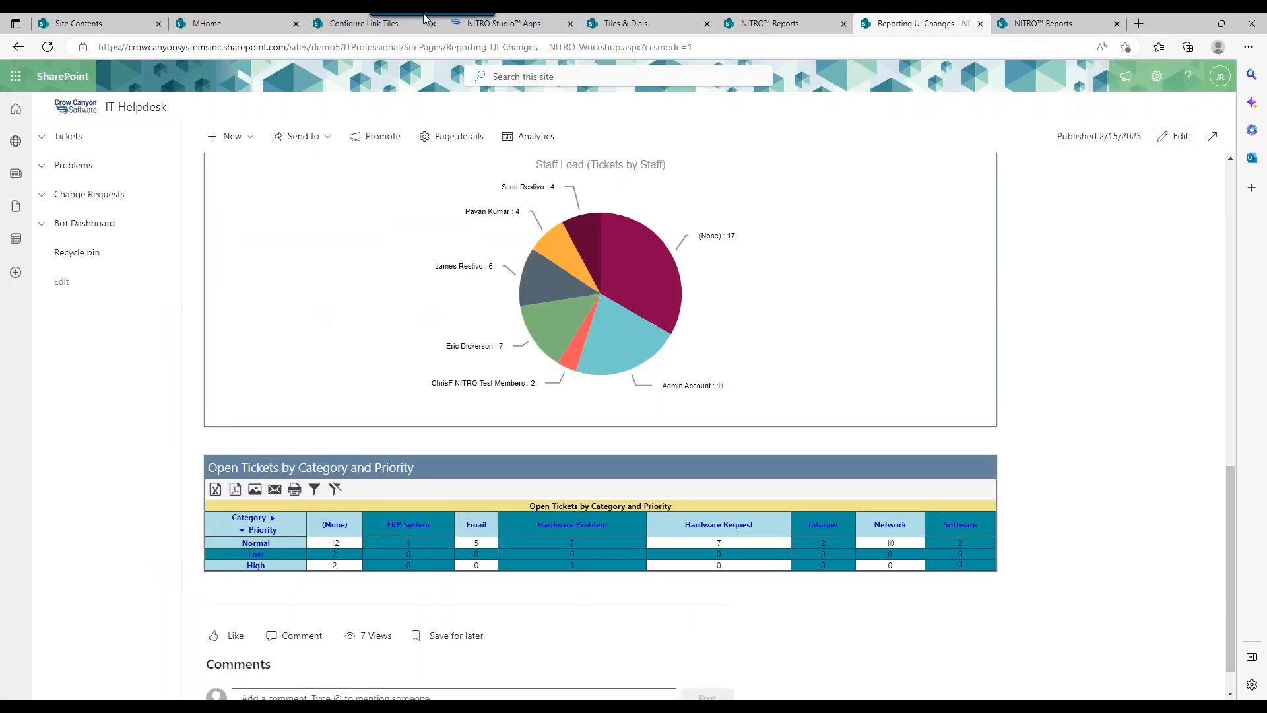
pyautogui.click(47, 47)
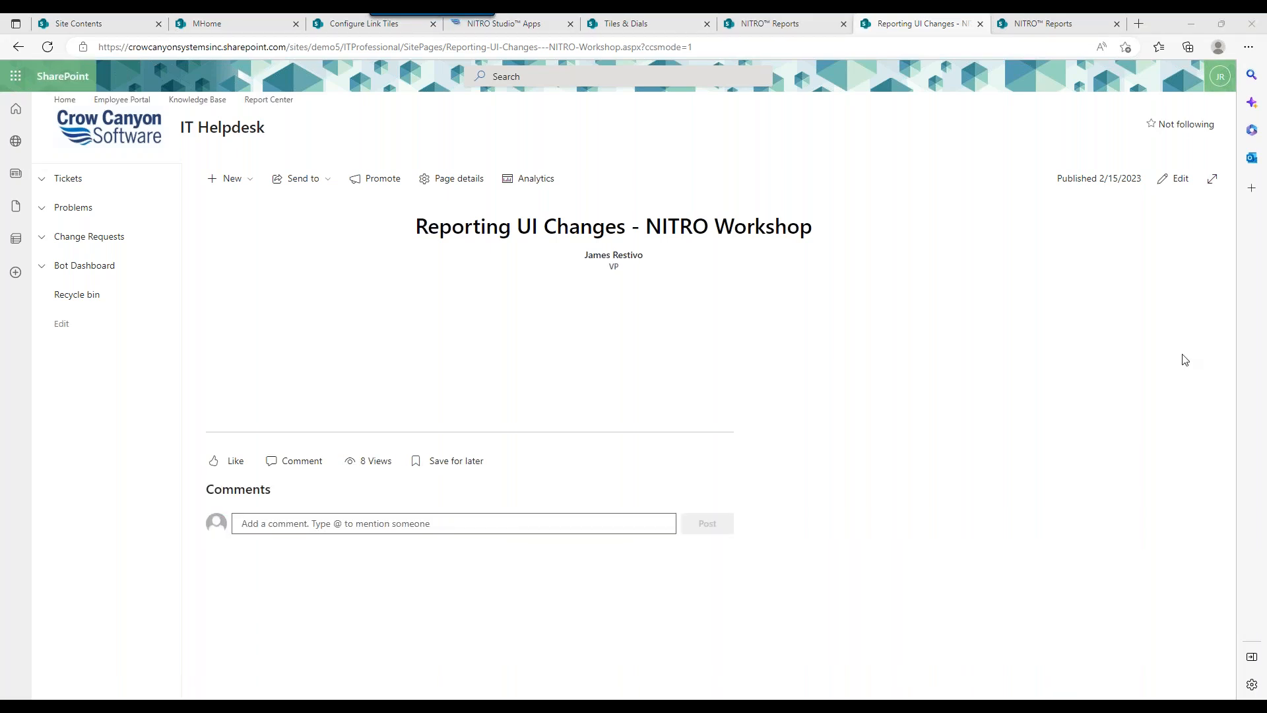
pyautogui.moveTo(1232, 232); pyautogui.dragTo(1225, 573)
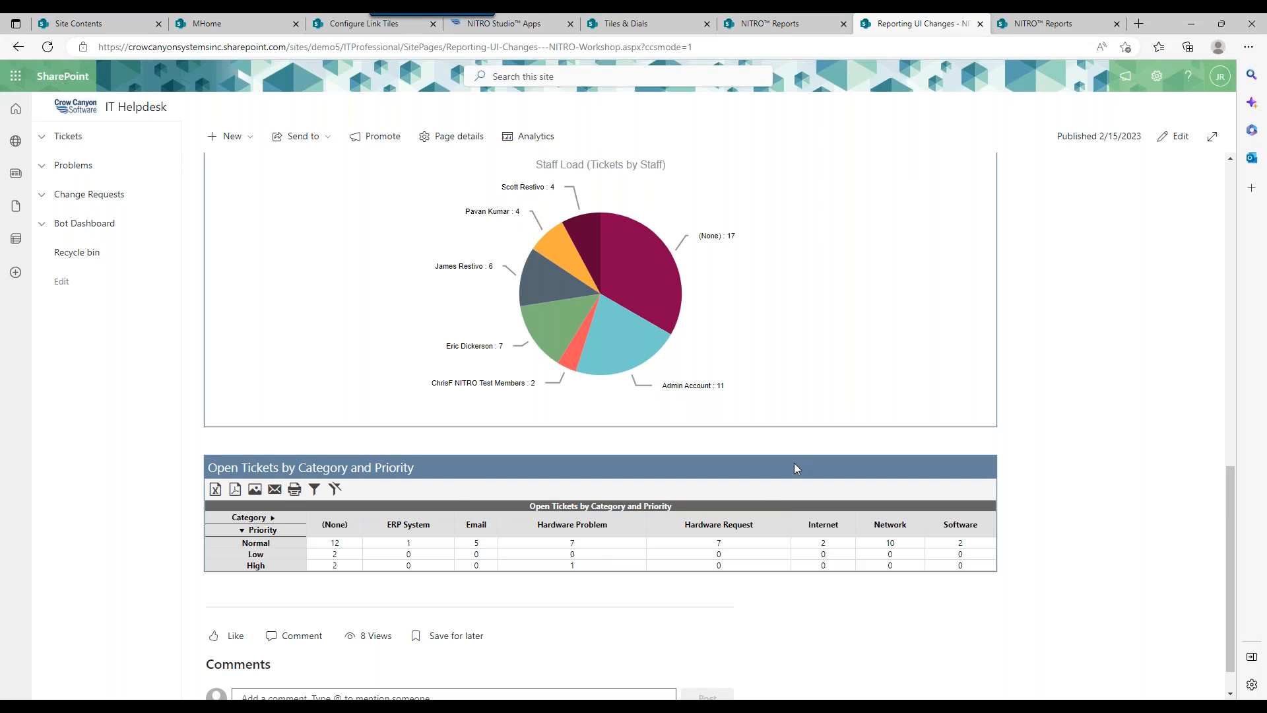
# Step: Open the Reporting UI Changes page for editing and delete the Staff Load (Tickets by Staff) pie chart web part directly above the table report
pyautogui.click(1179, 136)
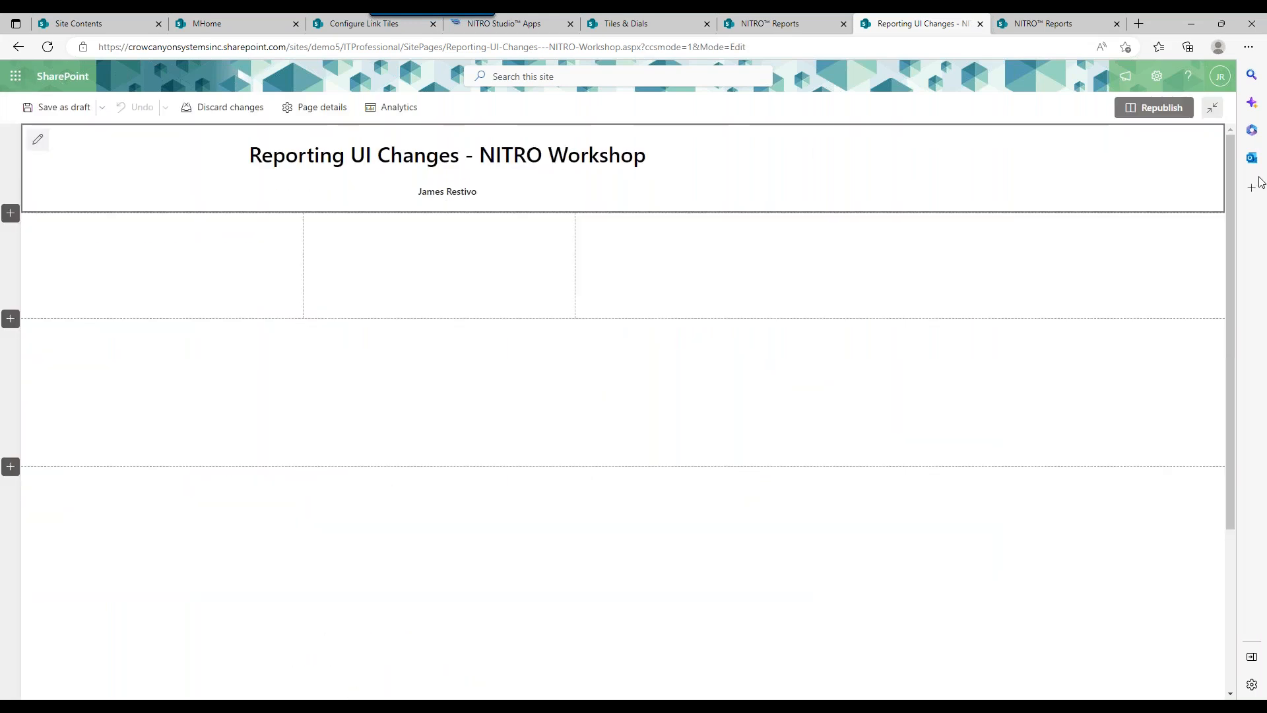
pyautogui.moveTo(1230, 201); pyautogui.dragTo(1202, 338)
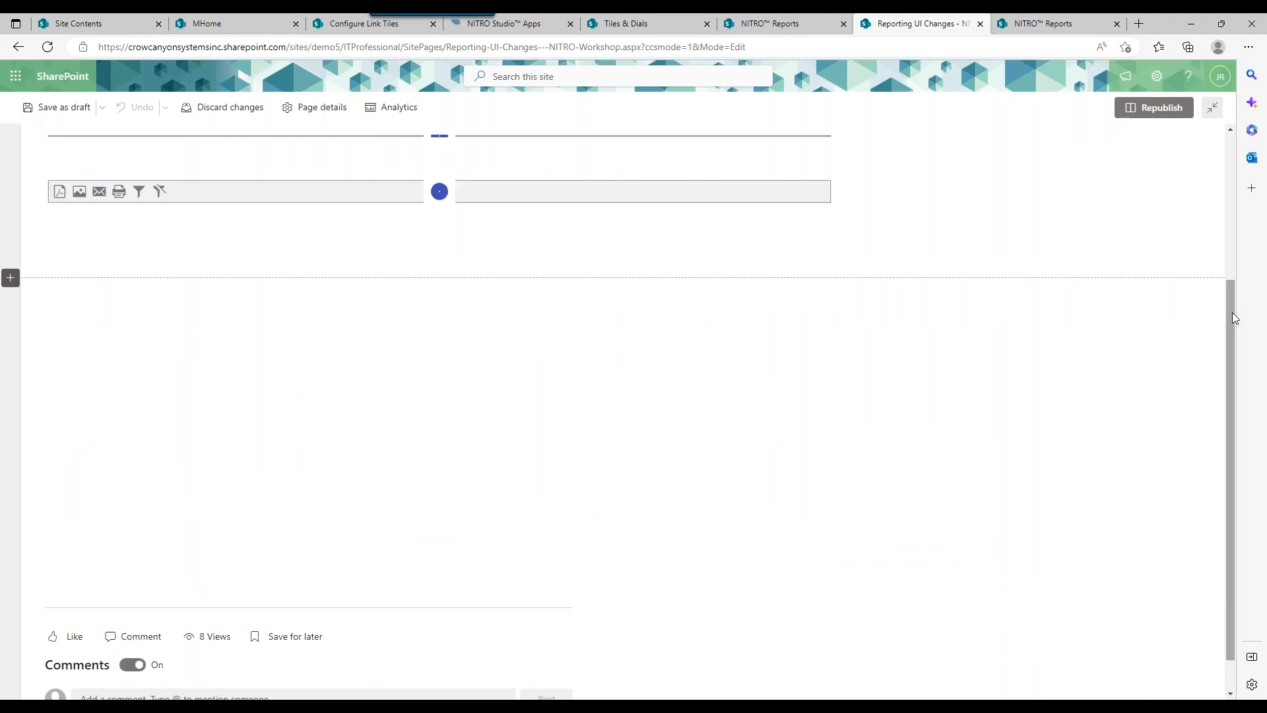
pyautogui.moveTo(1233, 317); pyautogui.dragTo(1232, 434)
pyautogui.click(72, 494)
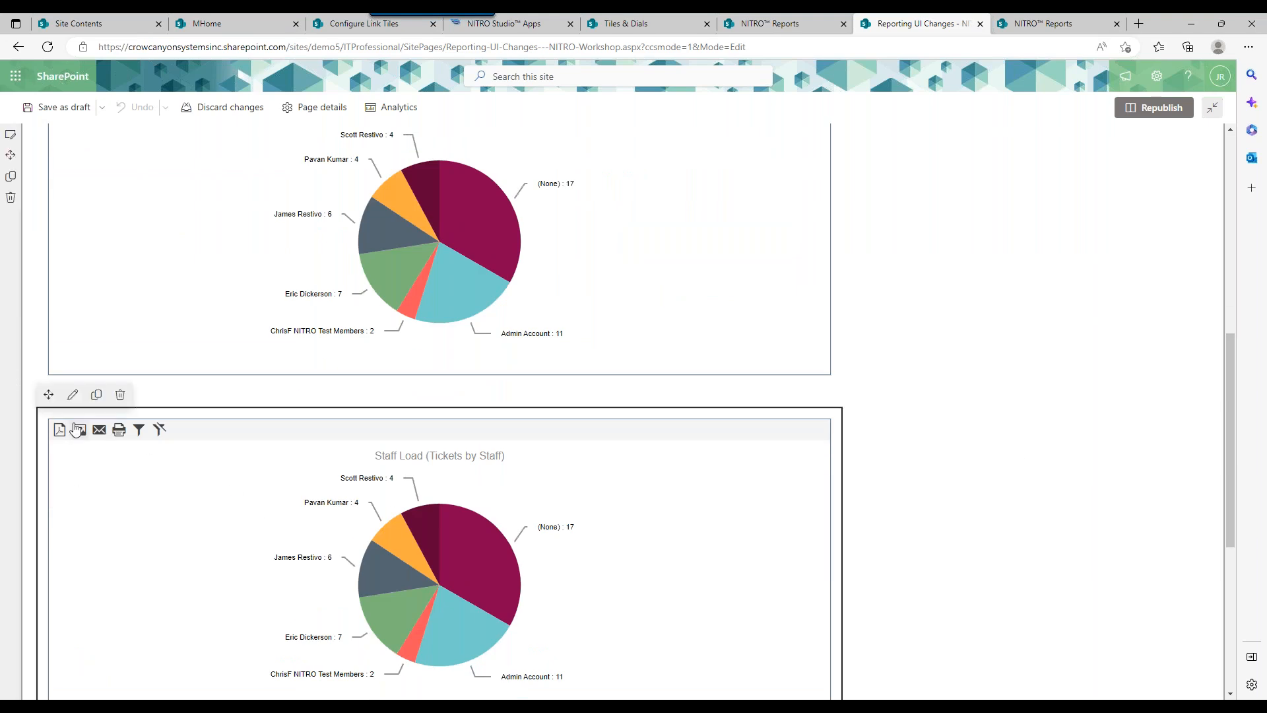
pyautogui.click(119, 396)
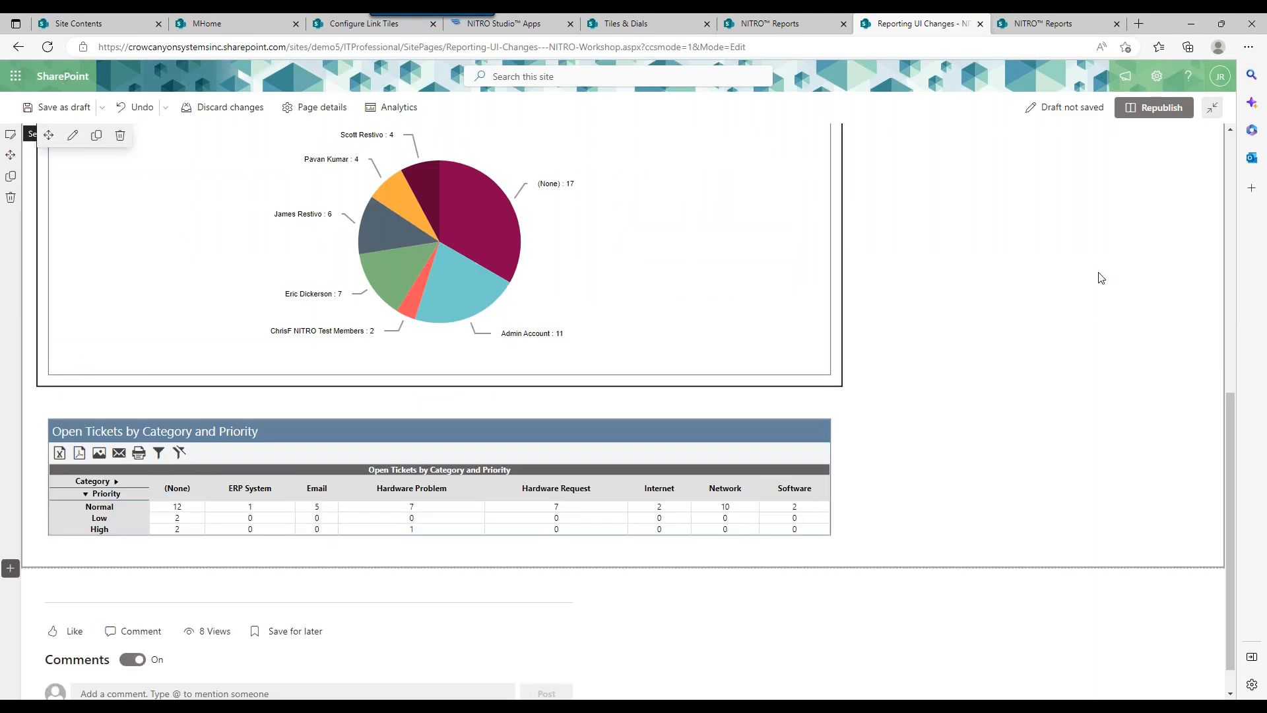
# Step: Hide the header and toolbar of the Open Tickets by Category and Priority report web part and republish the page
pyautogui.click(255, 449)
pyautogui.click(72, 395)
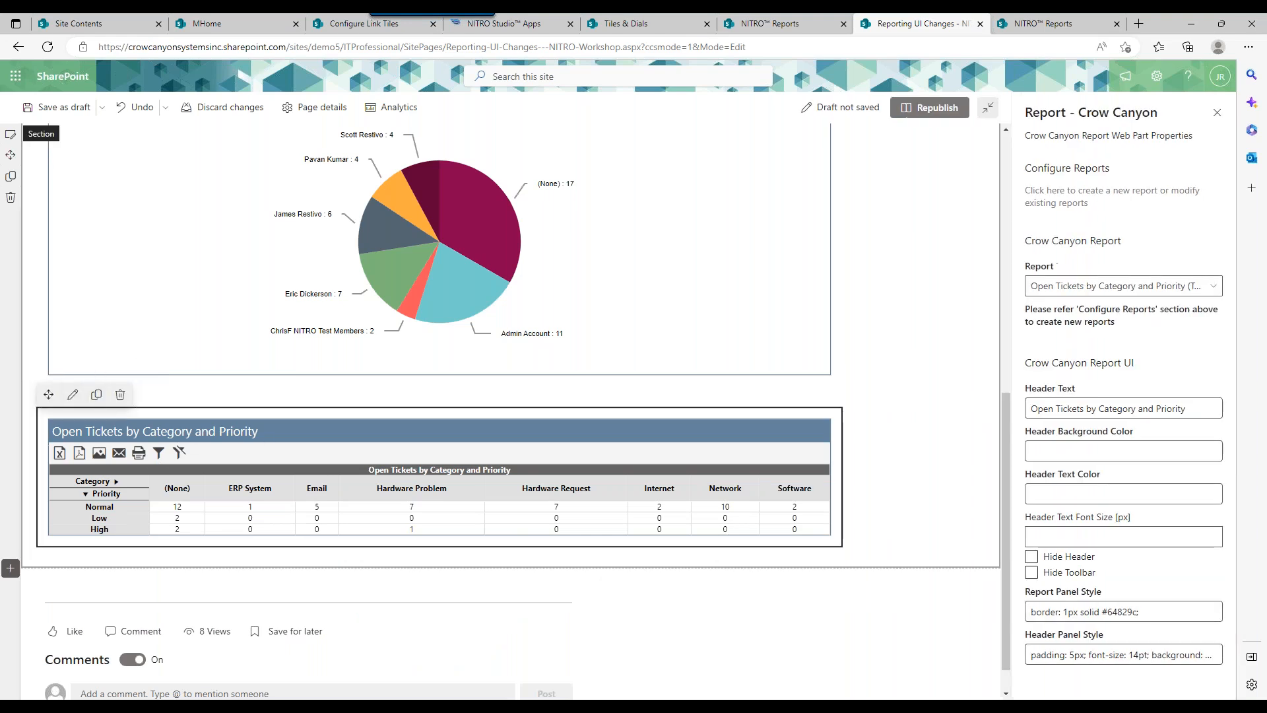
pyautogui.click(1055, 573)
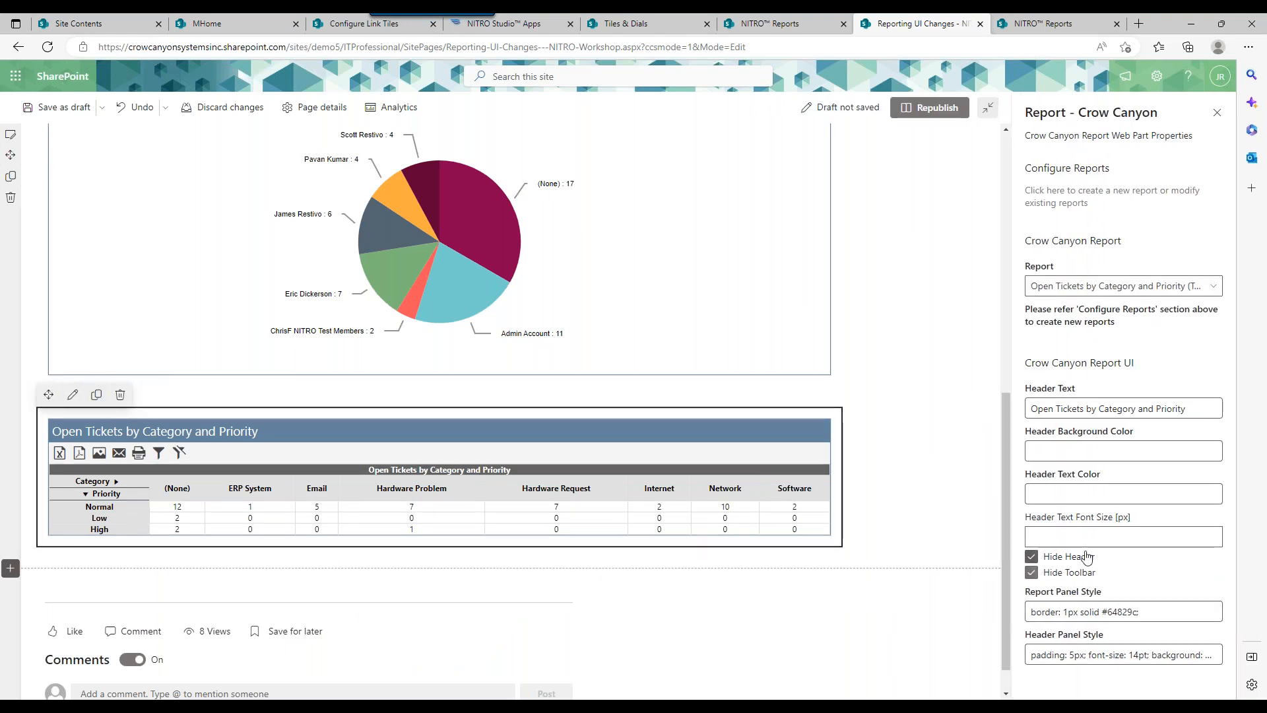
pyautogui.click(938, 108)
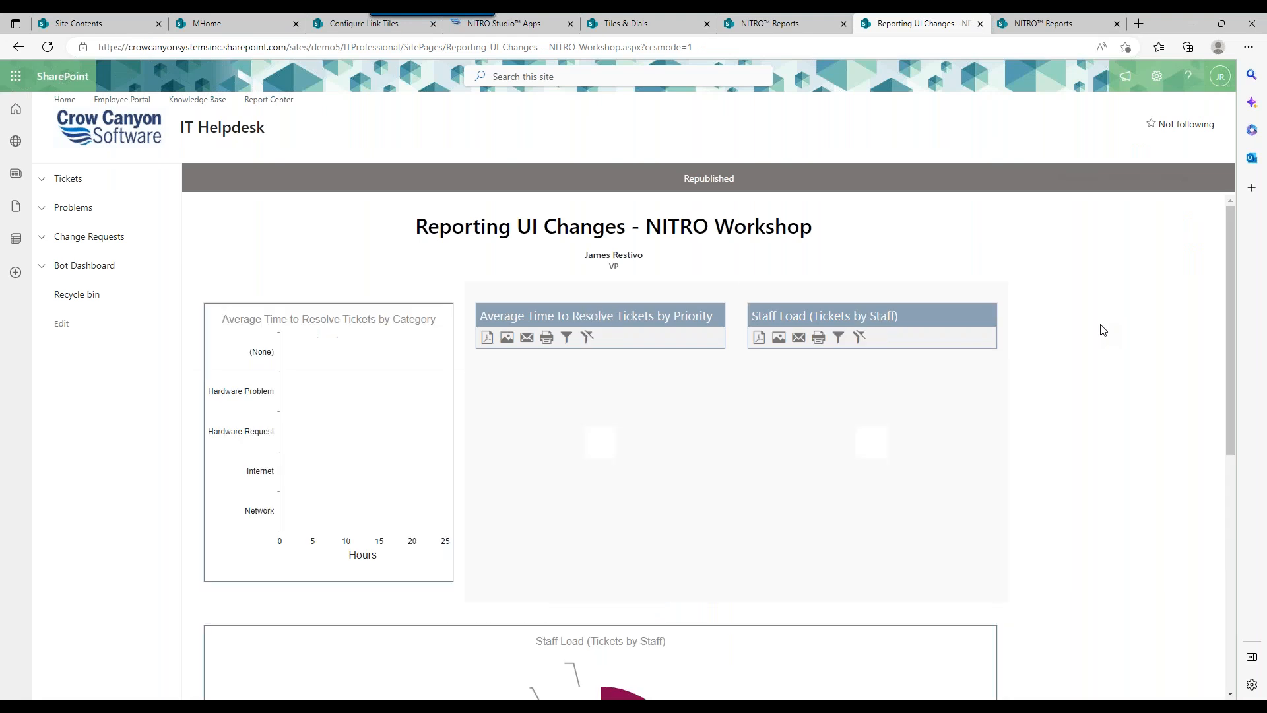
pyautogui.moveTo(1232, 223); pyautogui.dragTo(1224, 471)
pyautogui.scroll(1, 1205, 512)
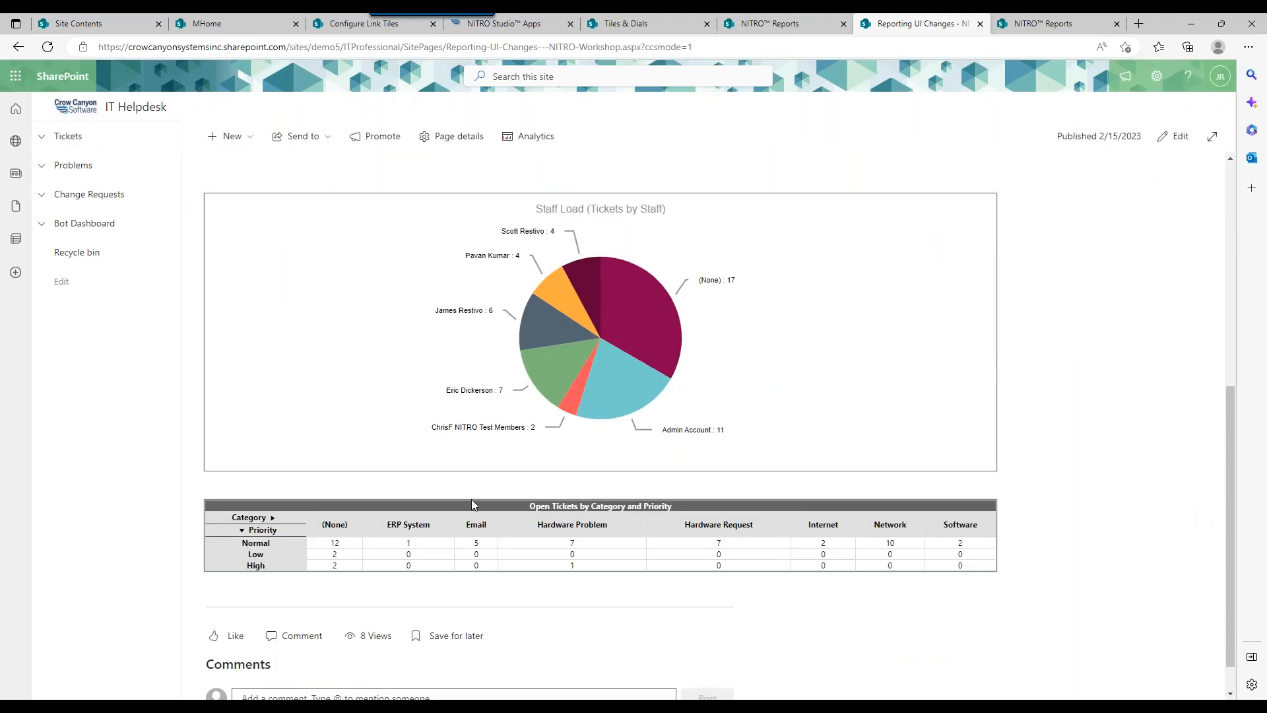